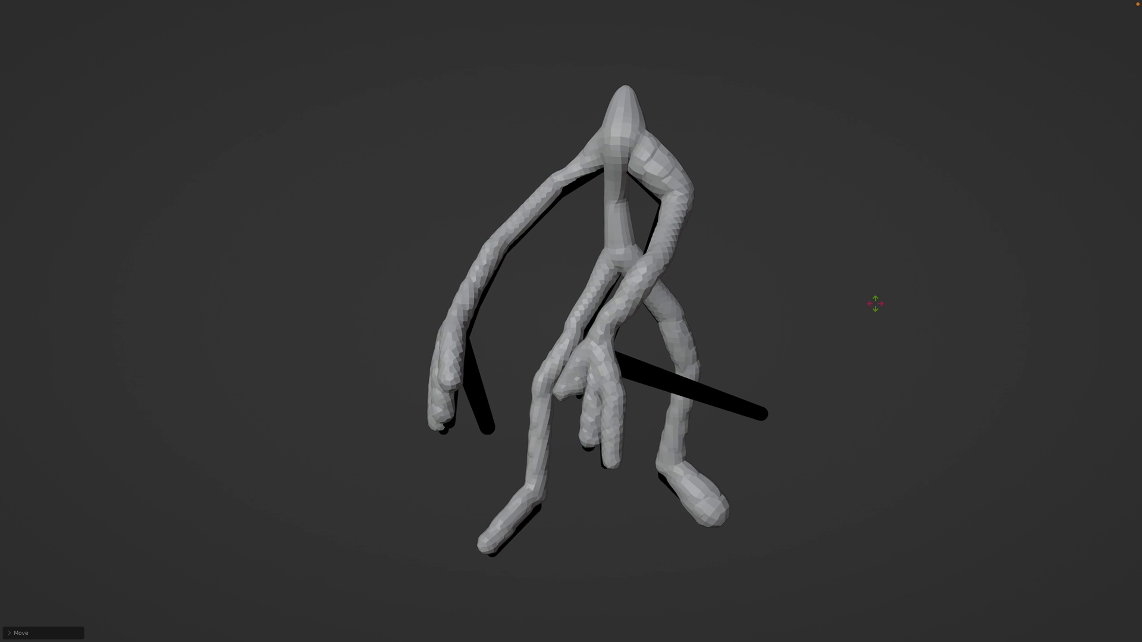
# - Trackball-rotate the active bone freely to make the character's spring-driven limbs swing
pyautogui.click(880, 303)
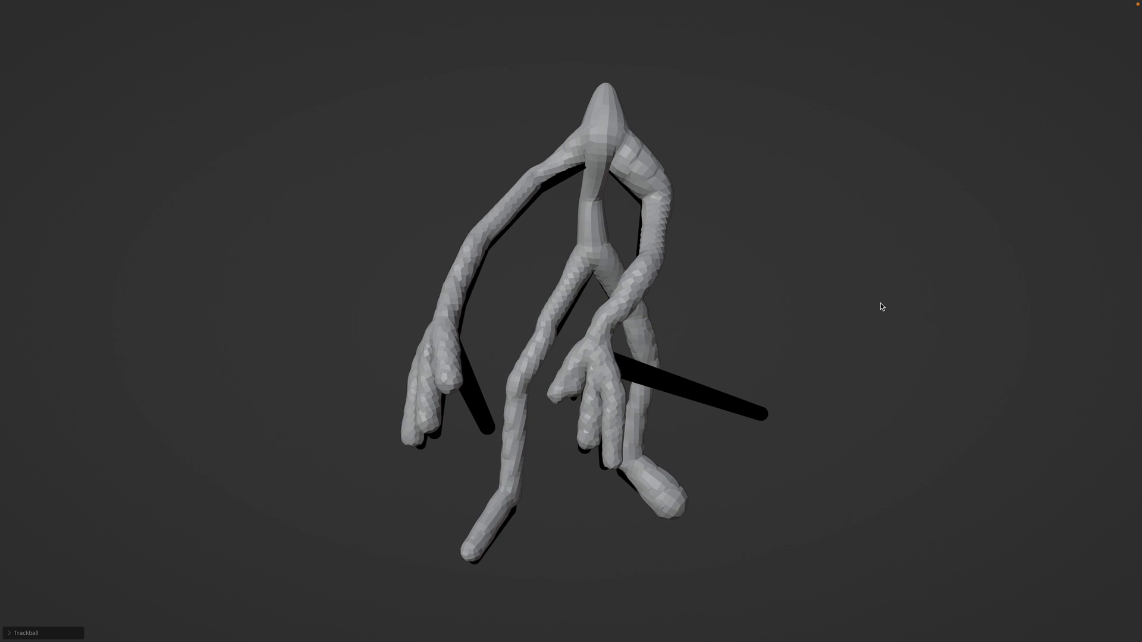
pyautogui.press('r')
pyautogui.press('r')
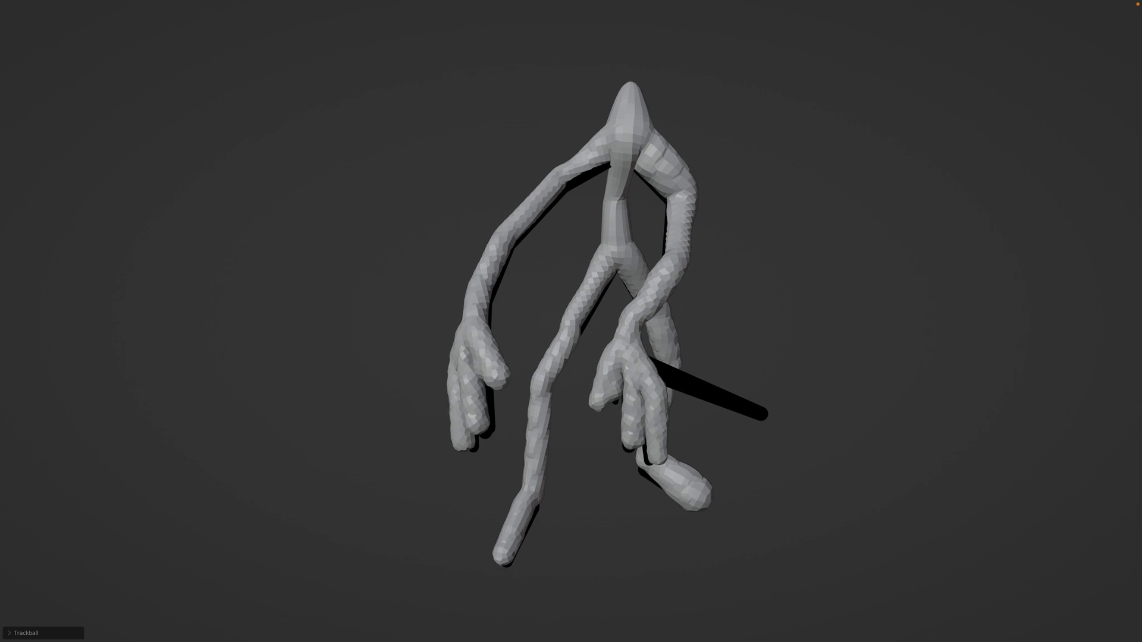
pyautogui.click(837, 321)
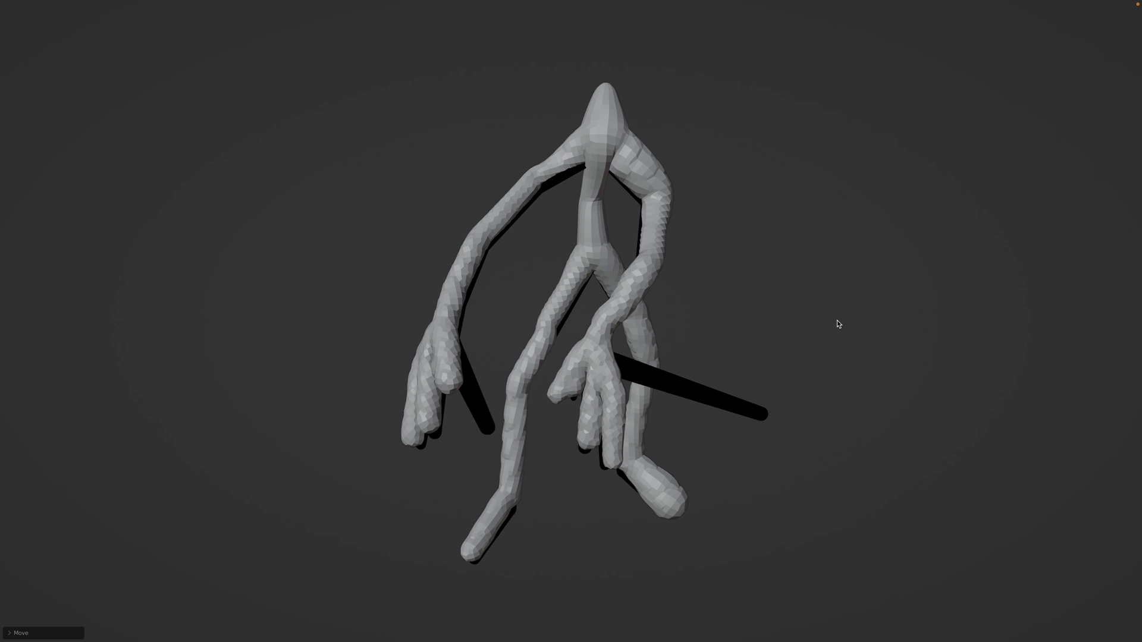
# - Restore the full interface from the full-screen viewport and turn on the viewport overlays and gizmos
pyautogui.hotkey('ctrl', 'alt', 'space')
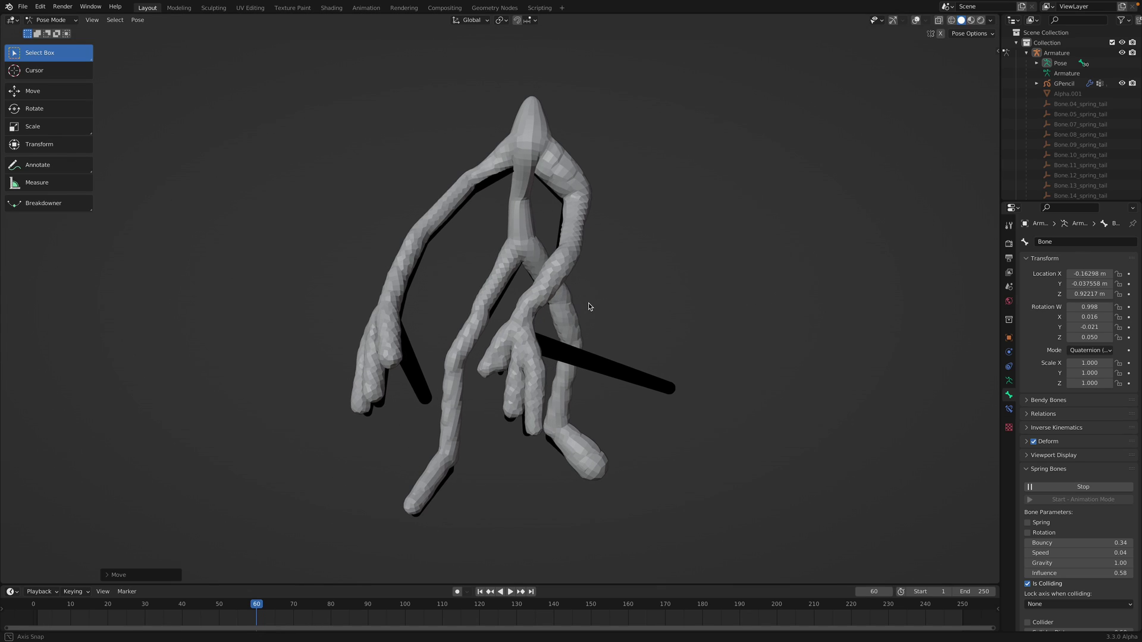
pyautogui.click(916, 20)
pyautogui.click(893, 21)
pyautogui.moveTo(659, 180); pyautogui.dragTo(653, 177, button='middle')
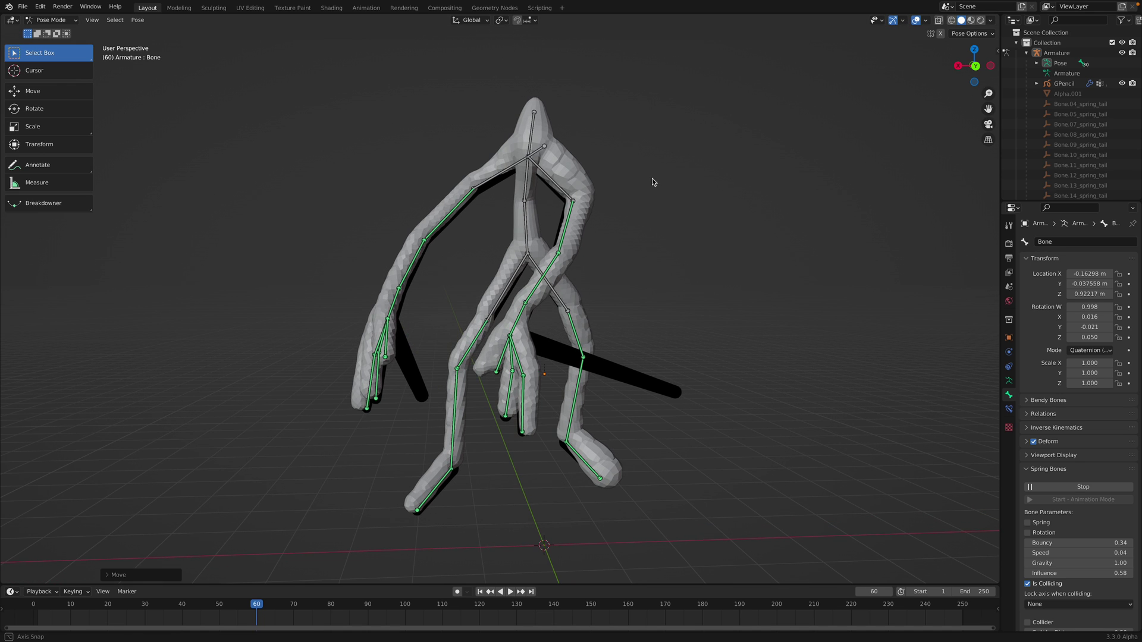
pyautogui.moveTo(622, 240); pyautogui.dragTo(616, 228, button='middle')
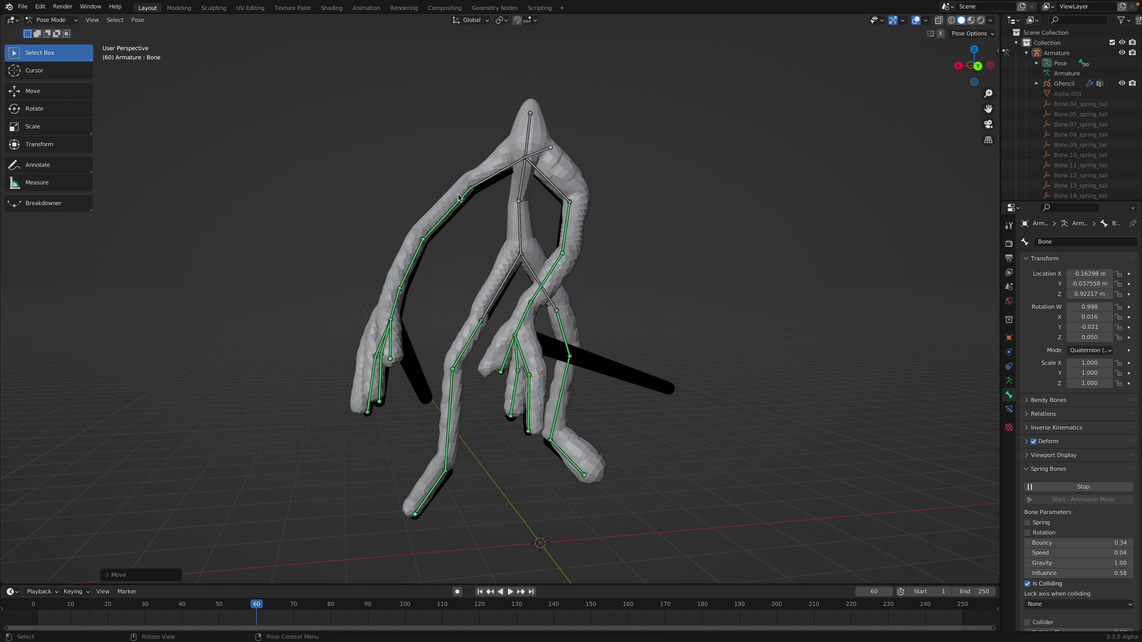
pyautogui.moveTo(541, 250); pyautogui.dragTo(563, 178, button='middle')
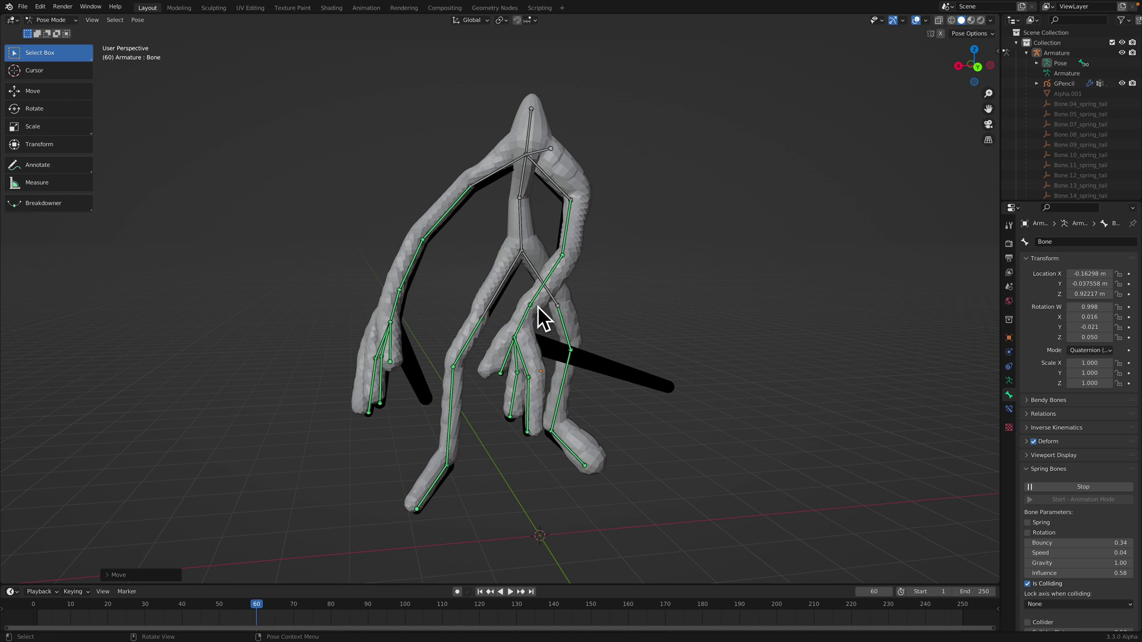
# - Widen the properties editor, then stop the Spring Bones simulation and restart it in Interactive Mode
pyautogui.moveTo(1000, 185); pyautogui.dragTo(970, 183)
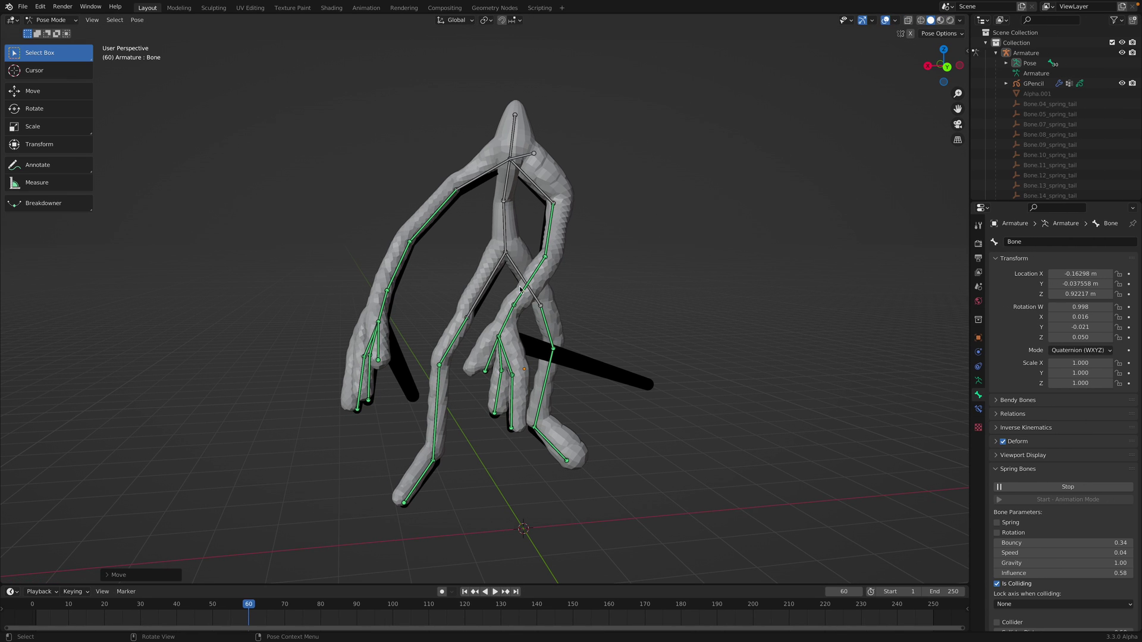
pyautogui.scroll(-3, 1049, 520)
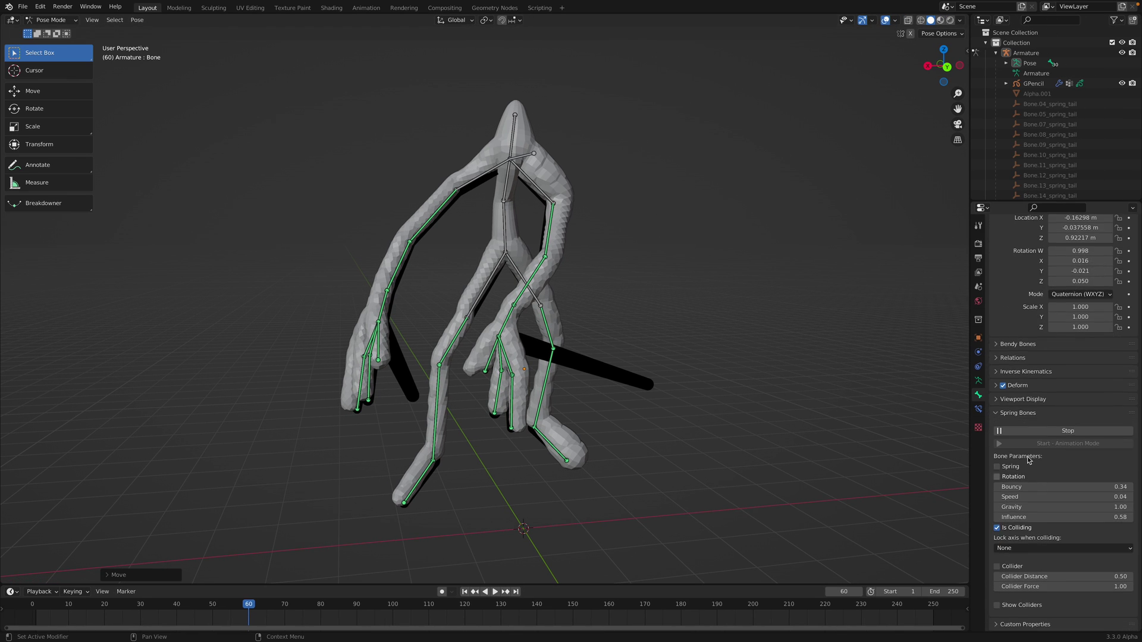
pyautogui.click(1045, 433)
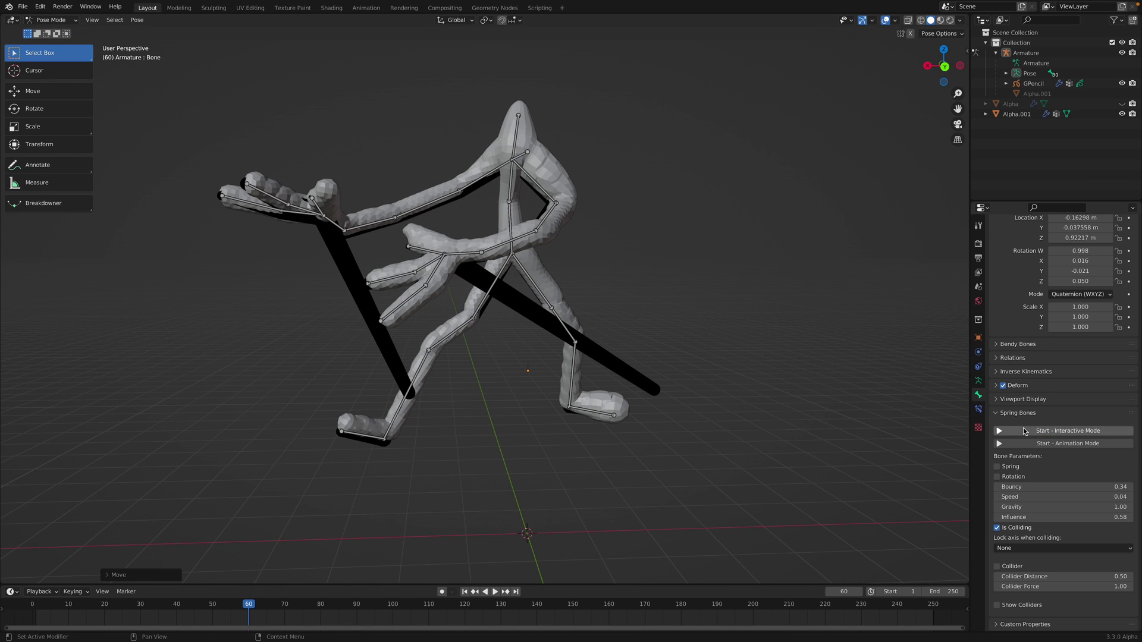
pyautogui.click(1023, 429)
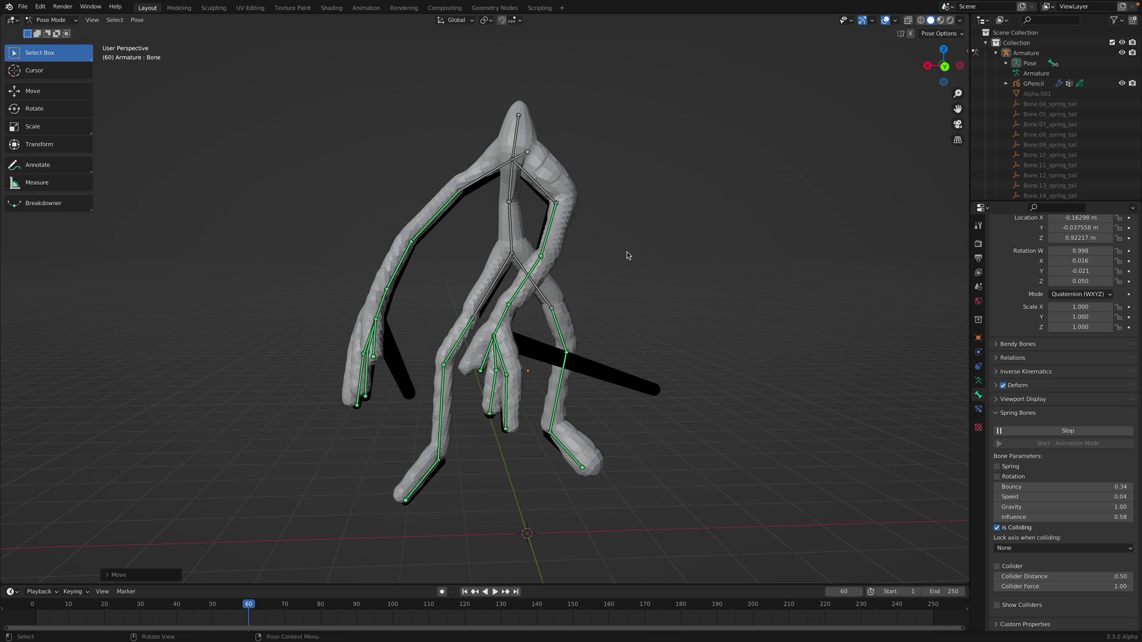
# - Select the short bone at the character's shoulders and move it freely several times to make the limbs react
pyautogui.click(521, 154)
pyautogui.moveTo(525, 184); pyautogui.dragTo(542, 191, button='middle')
pyautogui.press('g')
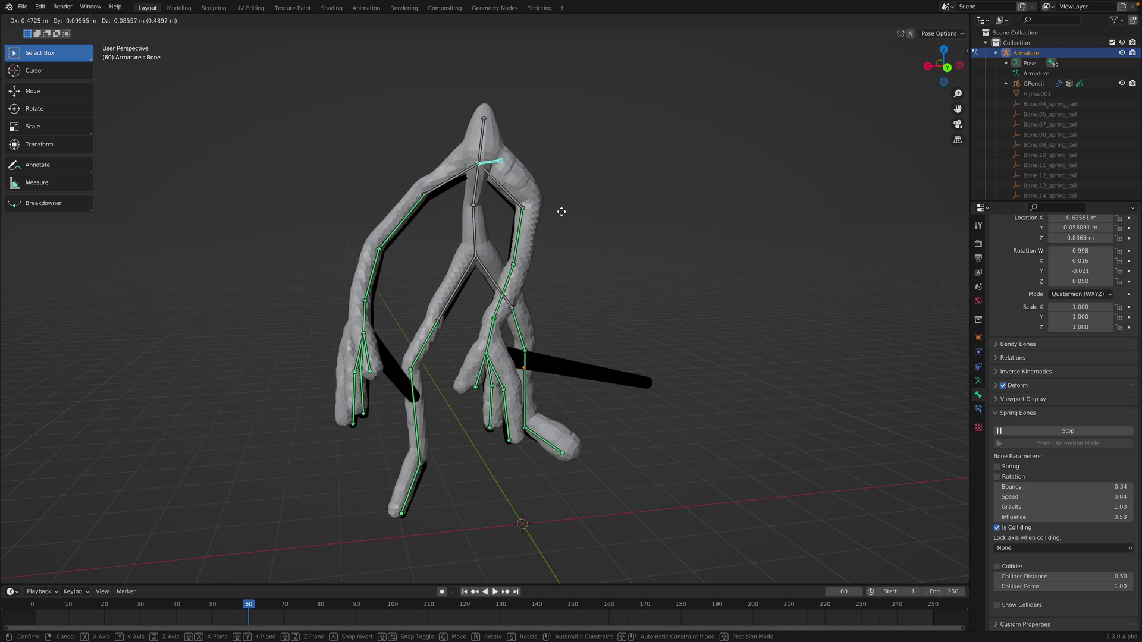
pyautogui.click(525, 191)
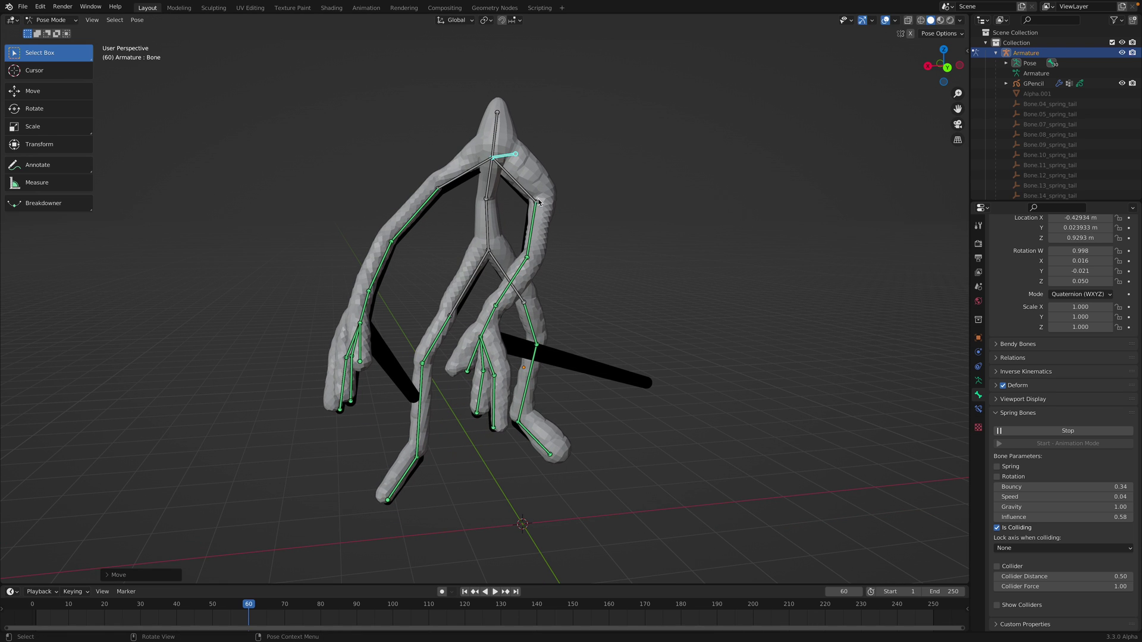
pyautogui.press('g')
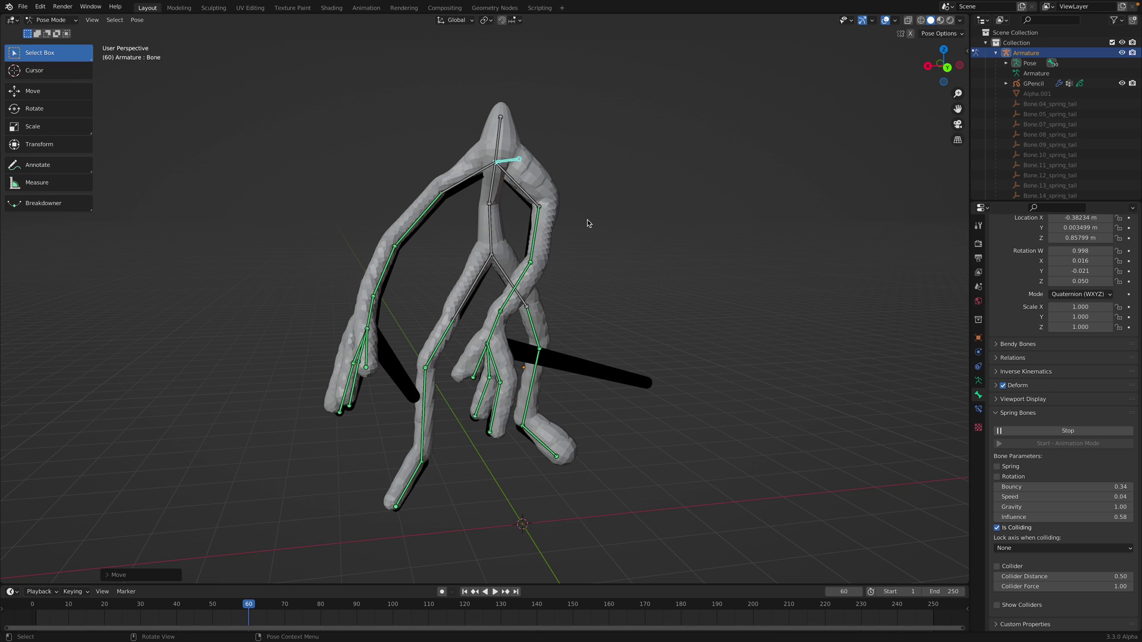
pyautogui.click(601, 229)
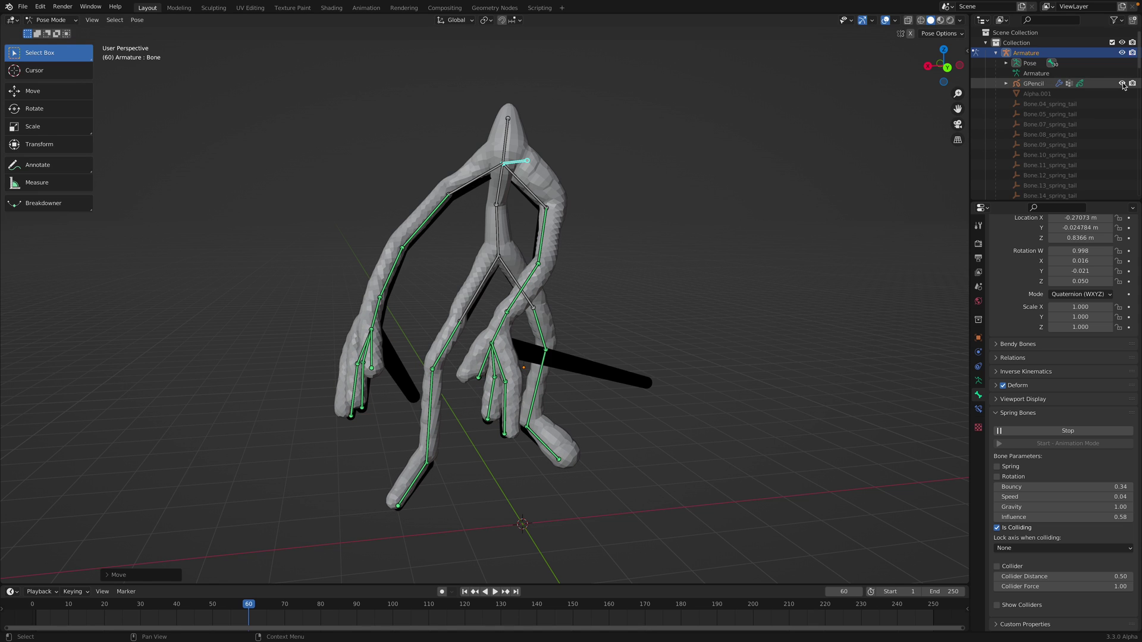
pyautogui.moveTo(675, 166); pyautogui.dragTo(598, 192, button='middle')
pyautogui.moveTo(501, 159); pyautogui.dragTo(525, 166, button='middle')
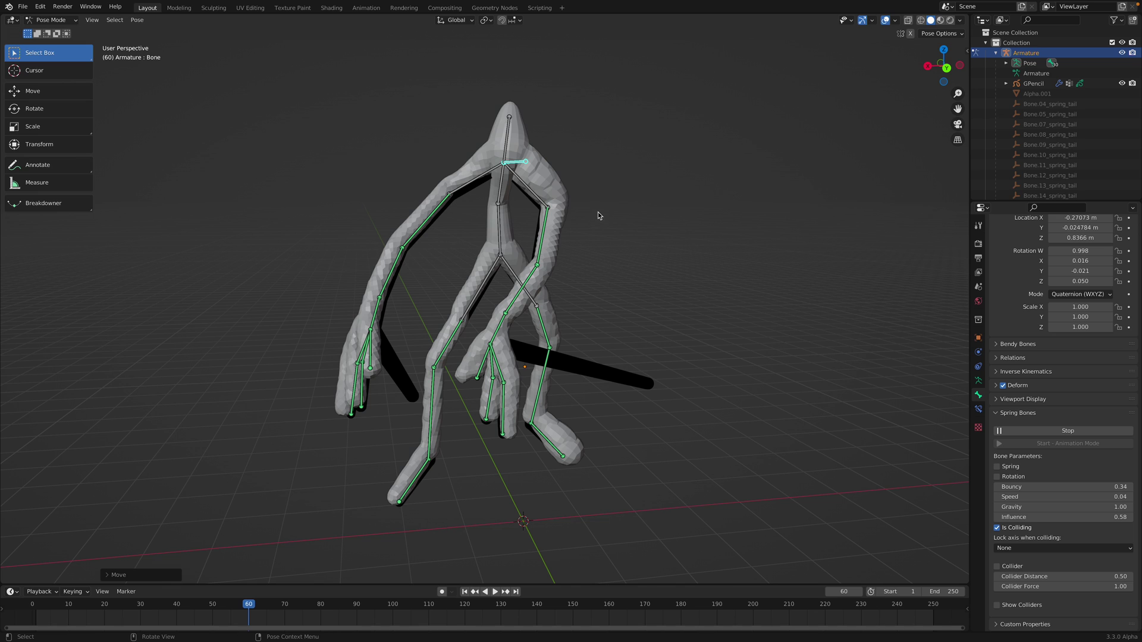
pyautogui.press('g')
pyautogui.click(554, 172)
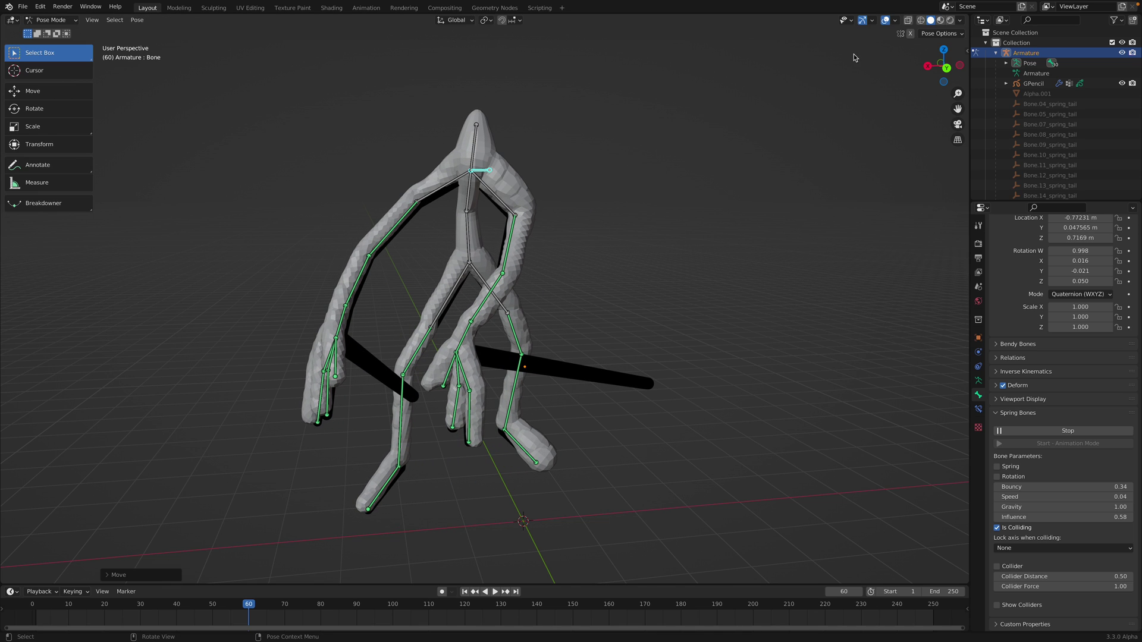
# - Switch the armature to Object Mode and select the GPencil object
pyautogui.click(60, 24)
pyautogui.click(47, 31)
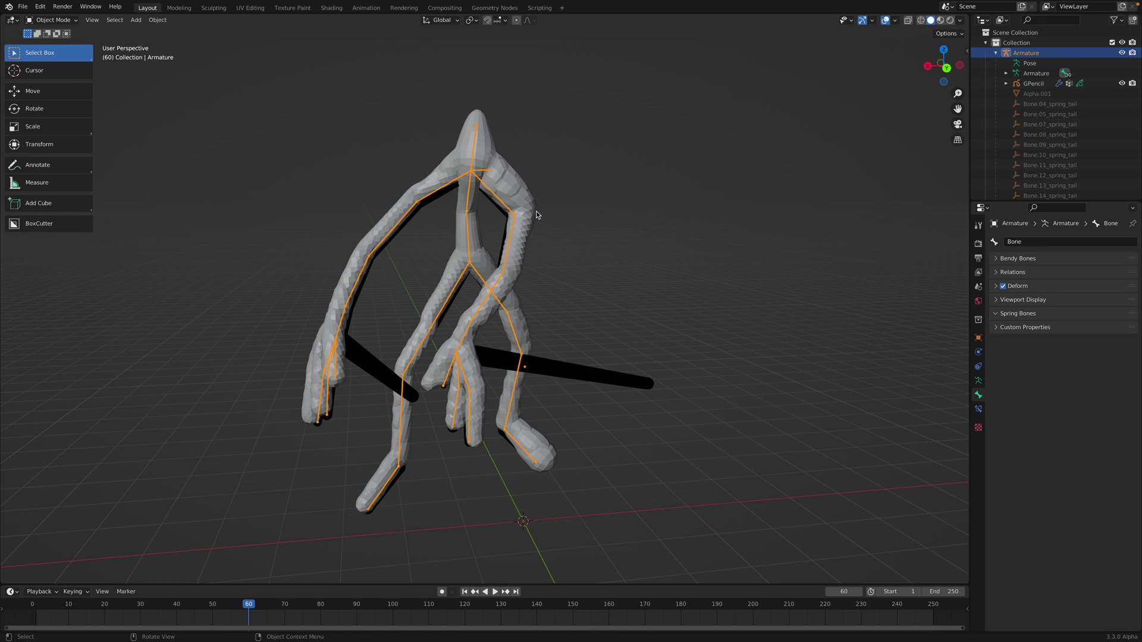
pyautogui.click(557, 364)
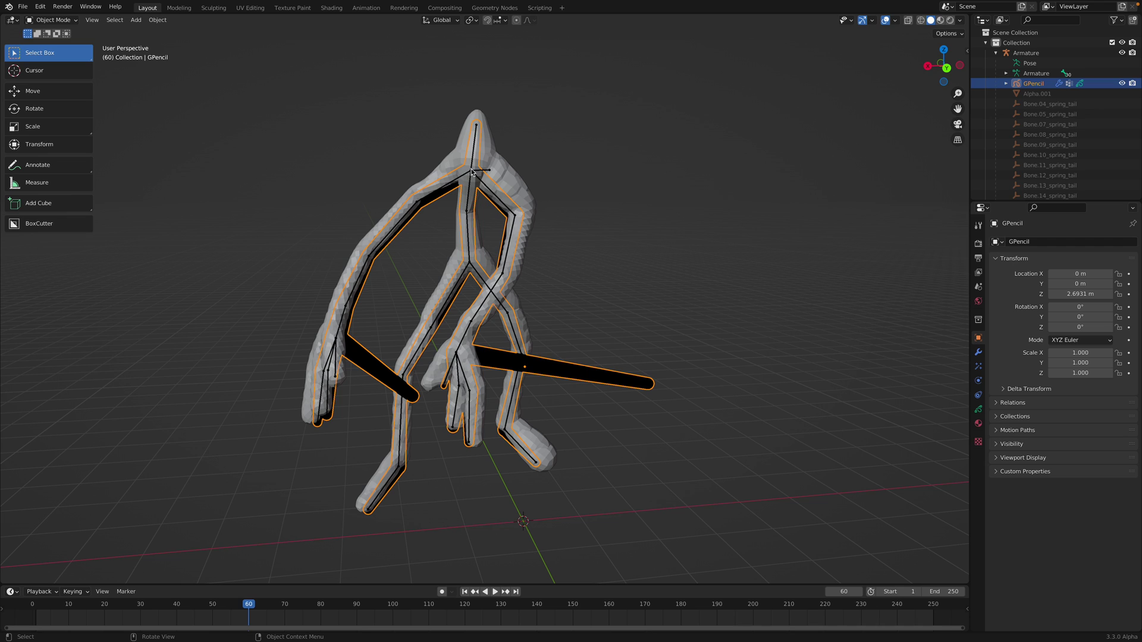
# - Save the current file and start a new General file
pyautogui.click(22, 6)
pyautogui.click(47, 74)
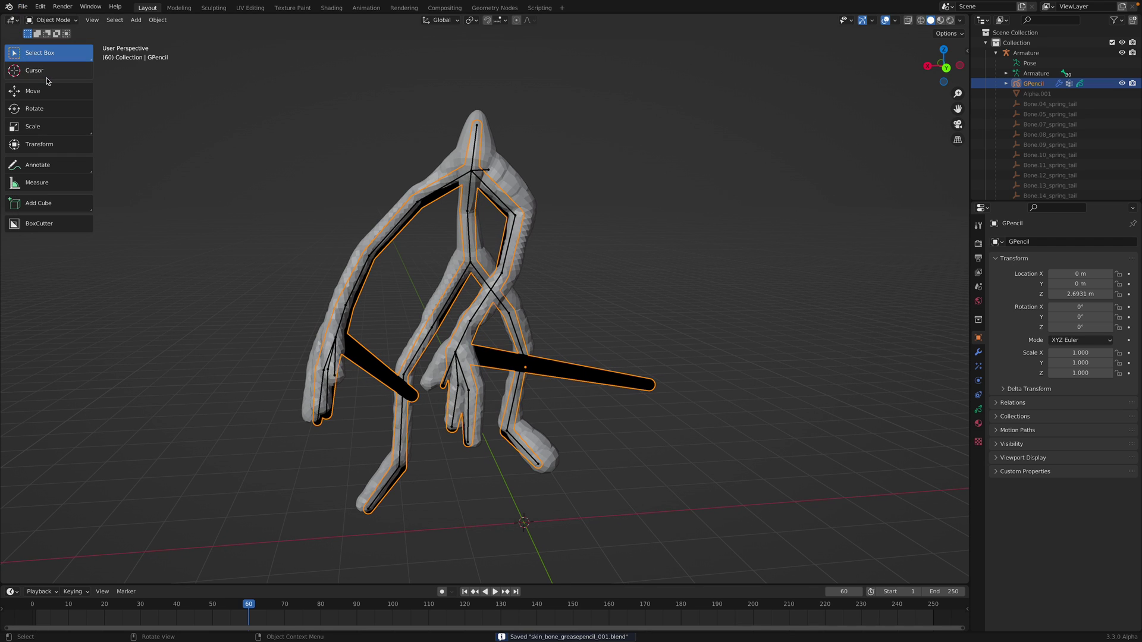
pyautogui.click(23, 7)
pyautogui.moveTo(37, 18)
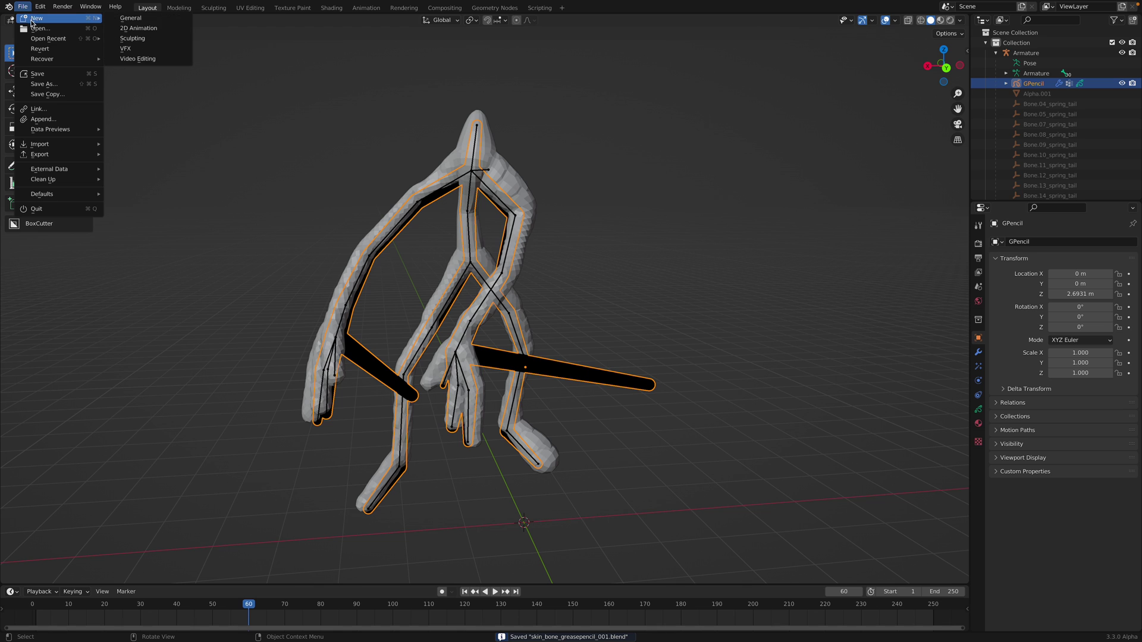
pyautogui.click(131, 17)
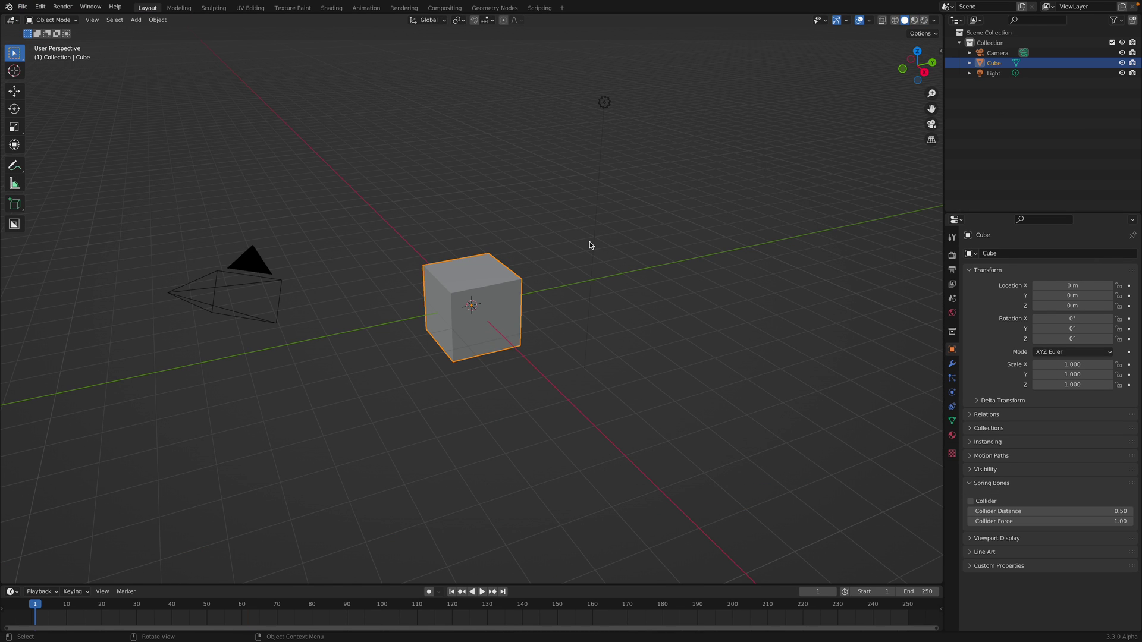
pyautogui.scroll(3, 589, 242)
pyautogui.moveTo(565, 240); pyautogui.dragTo(555, 229, button='middle')
pyautogui.moveTo(476, 213); pyautogui.dragTo(515, 219, button='middle')
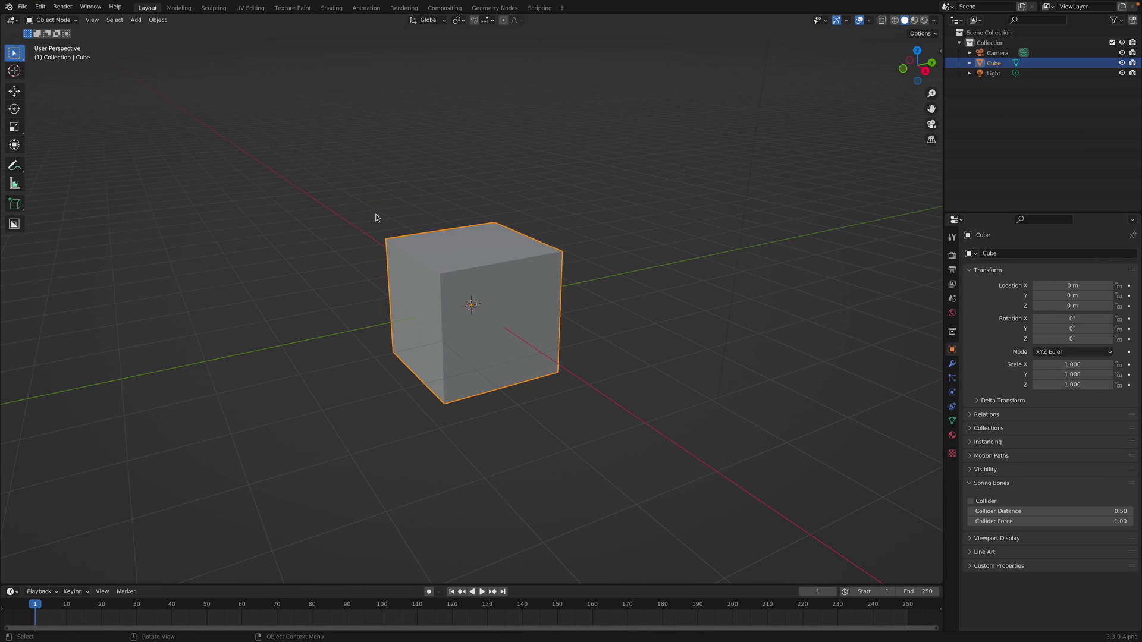
pyautogui.moveTo(437, 218); pyautogui.dragTo(495, 263, button='middle')
pyautogui.press('Tab')
pyautogui.press('Tab')
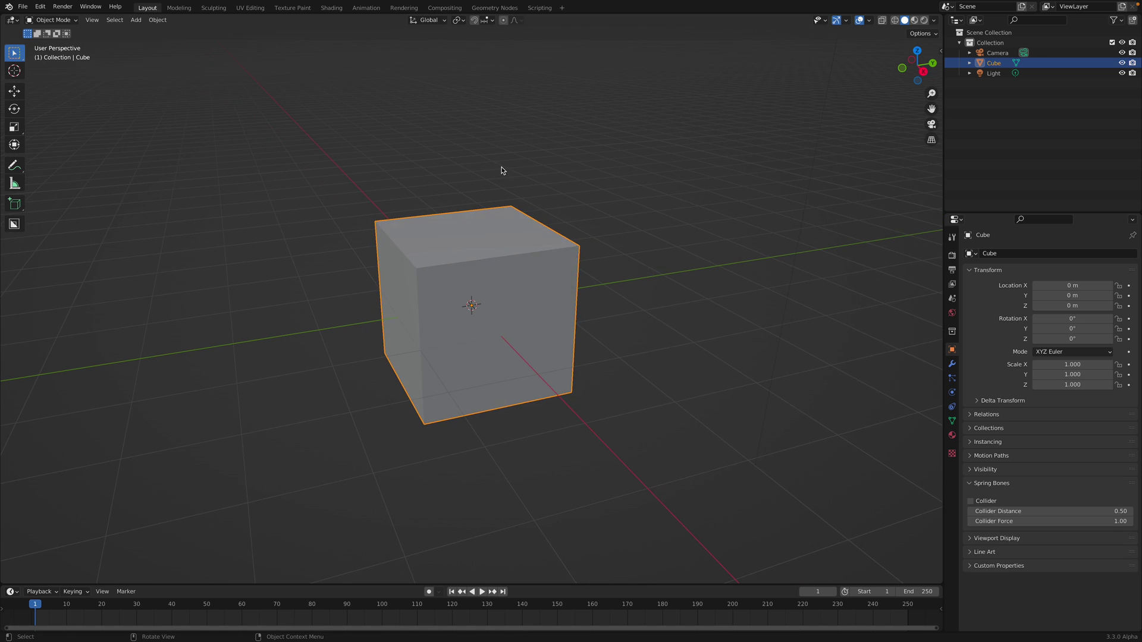
pyautogui.scroll(-2, 501, 202)
pyautogui.click(502, 226)
pyautogui.scroll(1, 504, 228)
pyautogui.click(503, 230)
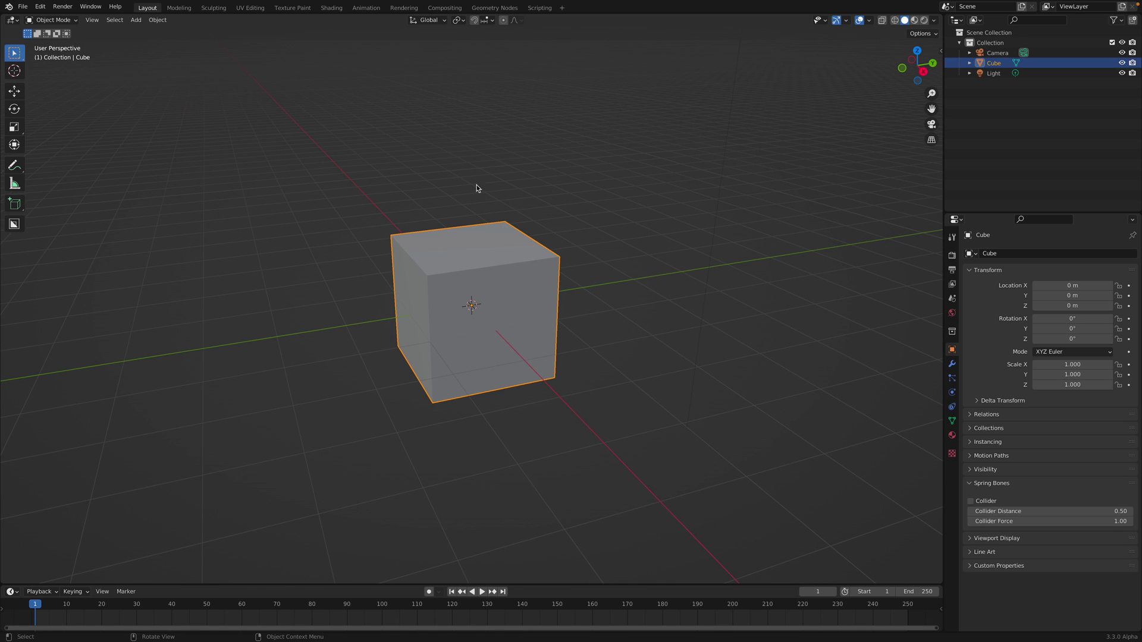
# - Enter Edit Mode on the default cube and merge all its vertices at center
pyautogui.press('Tab')
pyautogui.press('Tab')
pyautogui.press('Tab')
pyautogui.rightClick(508, 237)
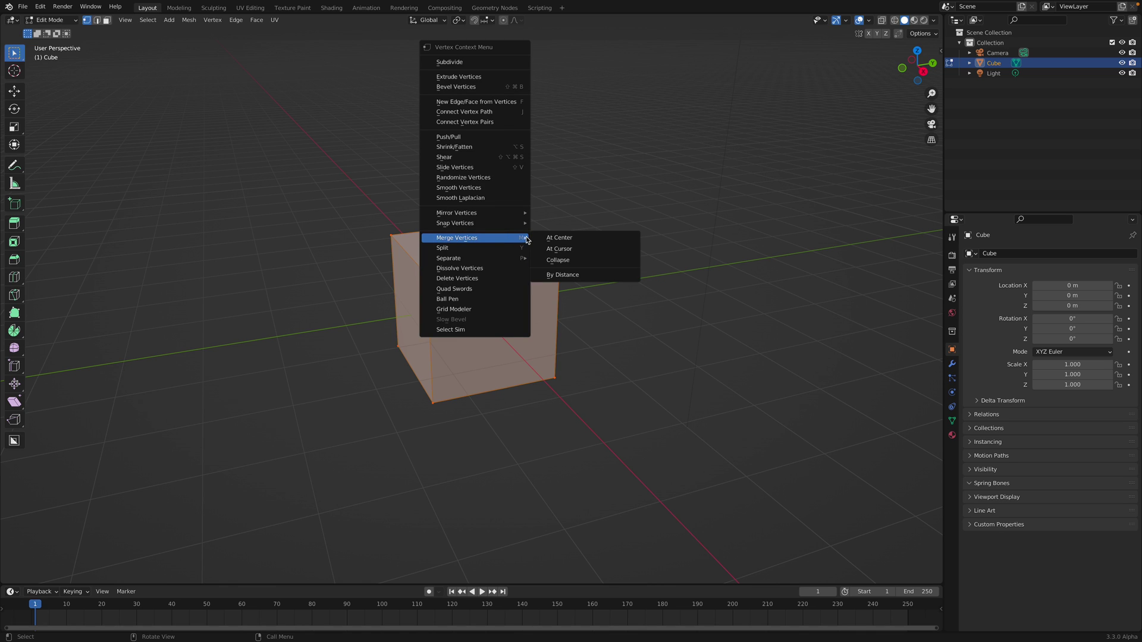
pyautogui.click(550, 240)
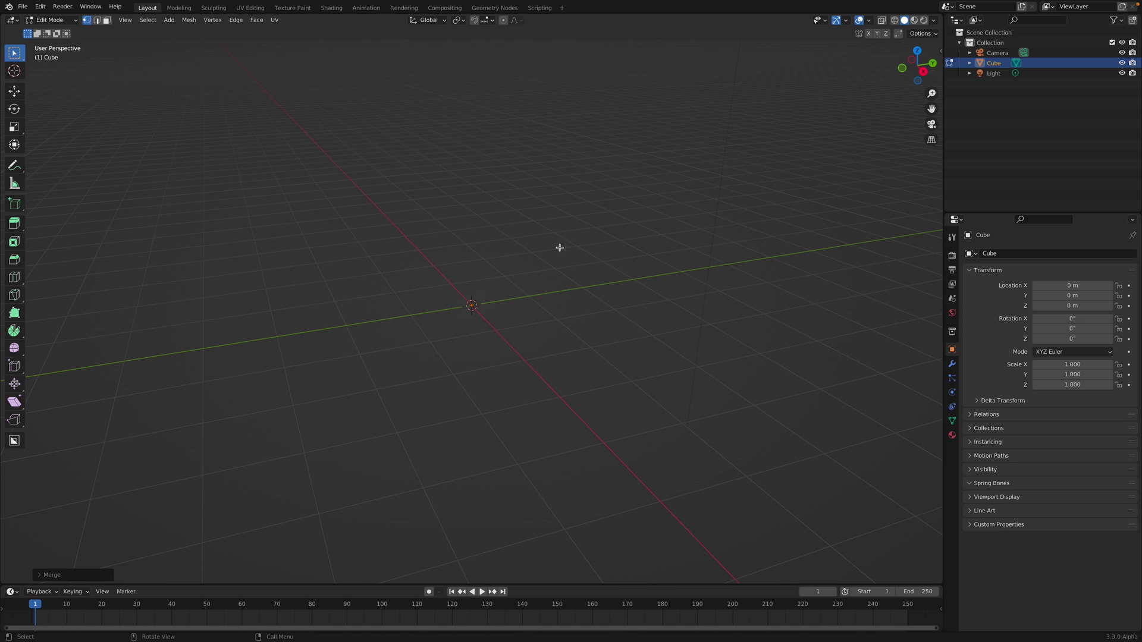
# - Extrude the single vertex into a three-segment arm curving outward and down, drawing the last two segments in right view
pyautogui.moveTo(719, 200); pyautogui.dragTo(670, 177, button='middle')
pyautogui.moveTo(500, 293)
pyautogui.mouseDown(button='middle')
pyautogui.moveTo(503, 321)
pyautogui.moveTo(500, 306)
pyautogui.mouseUp(button='middle')
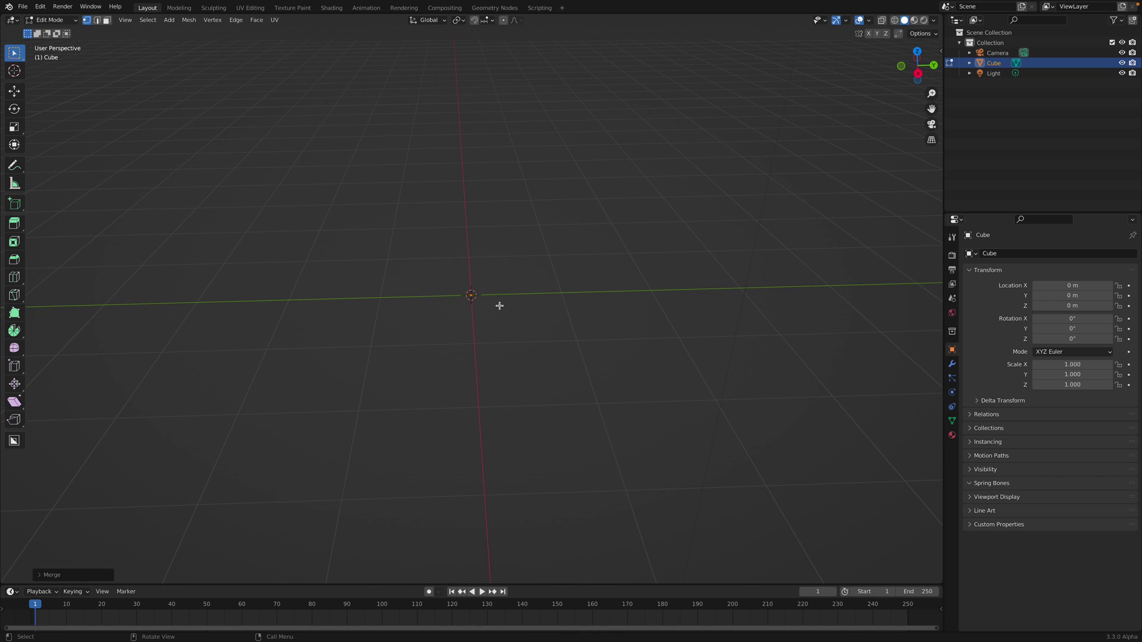
pyautogui.press('e')
pyautogui.click(576, 323)
pyautogui.moveTo(576, 324); pyautogui.dragTo(688, 225, button='middle')
pyautogui.click(916, 71)
pyautogui.press('e')
pyautogui.click(675, 355)
pyautogui.keyDown('shift'); pyautogui.moveTo(653, 310); pyautogui.dragTo(646, 231, button='middle'); pyautogui.keyUp('shift')
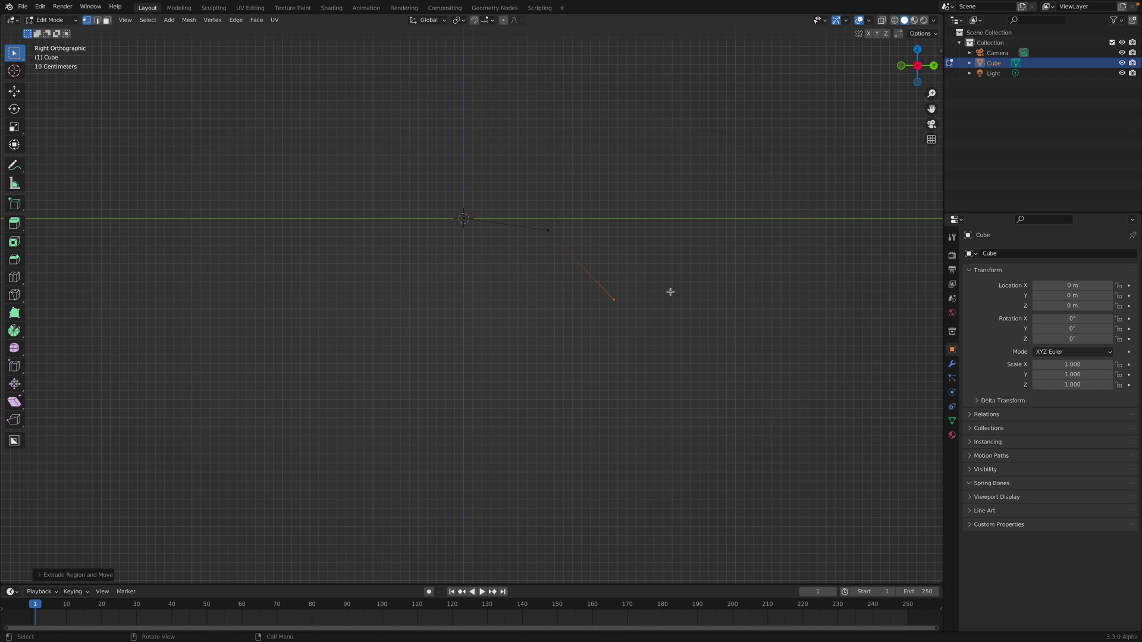
pyautogui.press('e')
pyautogui.click(706, 397)
# - Extrude the vertex at the origin straight down along Z twice to form a two-segment spine
pyautogui.click(468, 221)
pyautogui.press('e')
pyautogui.press('z')
pyautogui.click(558, 324)
pyautogui.keyDown('shift'); pyautogui.moveTo(557, 263); pyautogui.dragTo(556, 229, button='middle'); pyautogui.keyUp('shift')
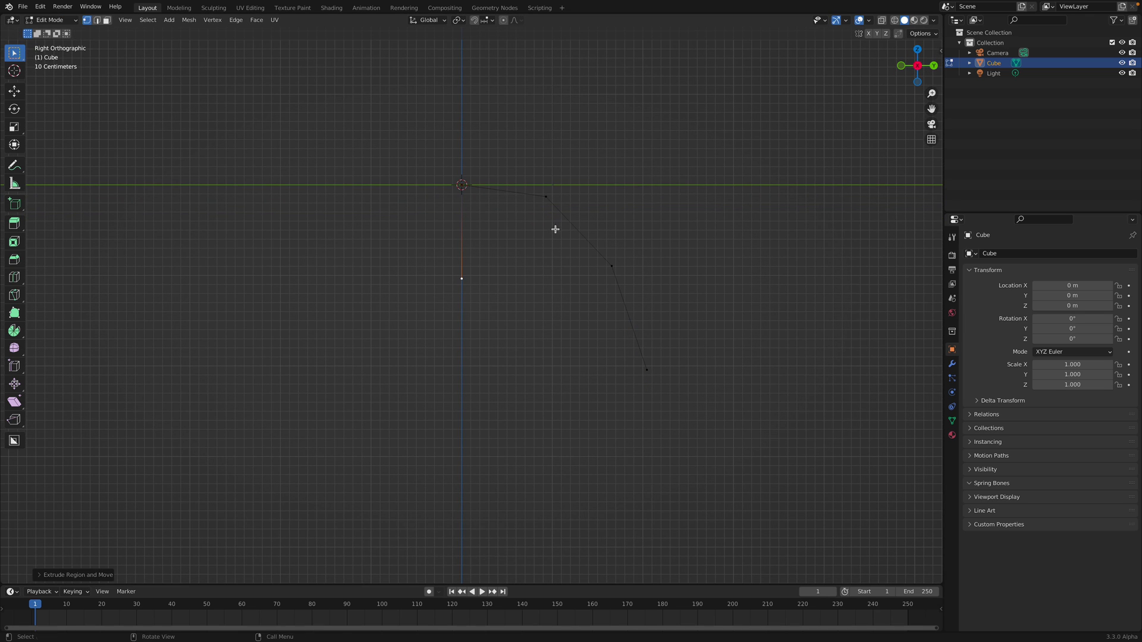
pyautogui.press('e')
pyautogui.press('z')
pyautogui.click(568, 360)
pyautogui.keyDown('shift'); pyautogui.moveTo(508, 296); pyautogui.dragTo(509, 261, button='middle'); pyautogui.keyUp('shift')
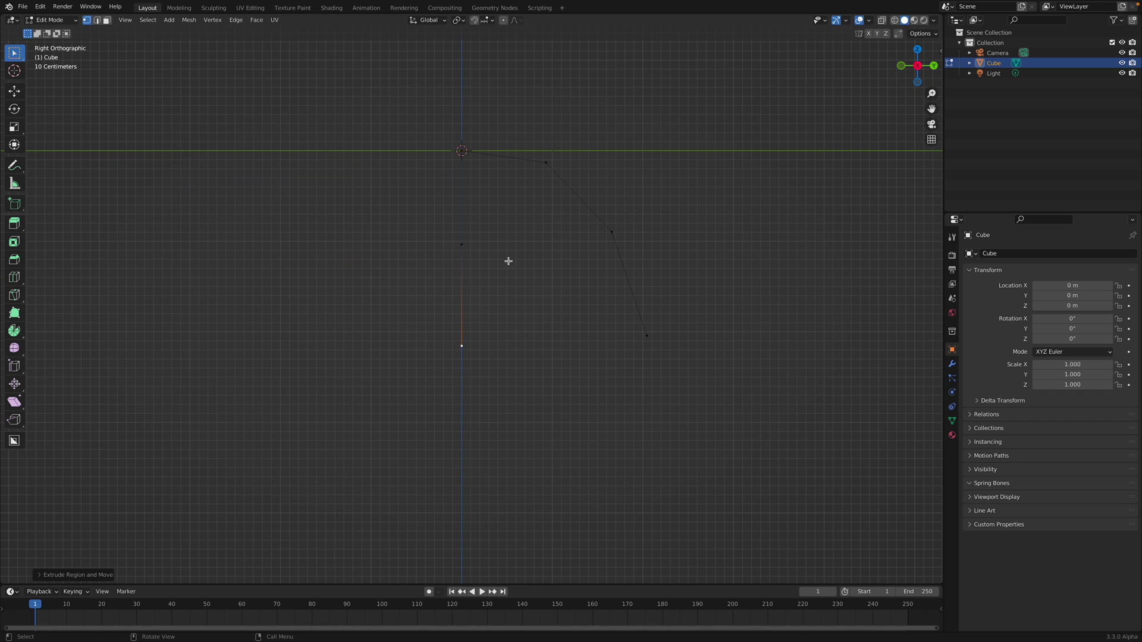
pyautogui.keyDown('shift'); pyautogui.moveTo(487, 156); pyautogui.dragTo(487, 254, button='middle'); pyautogui.keyUp('shift')
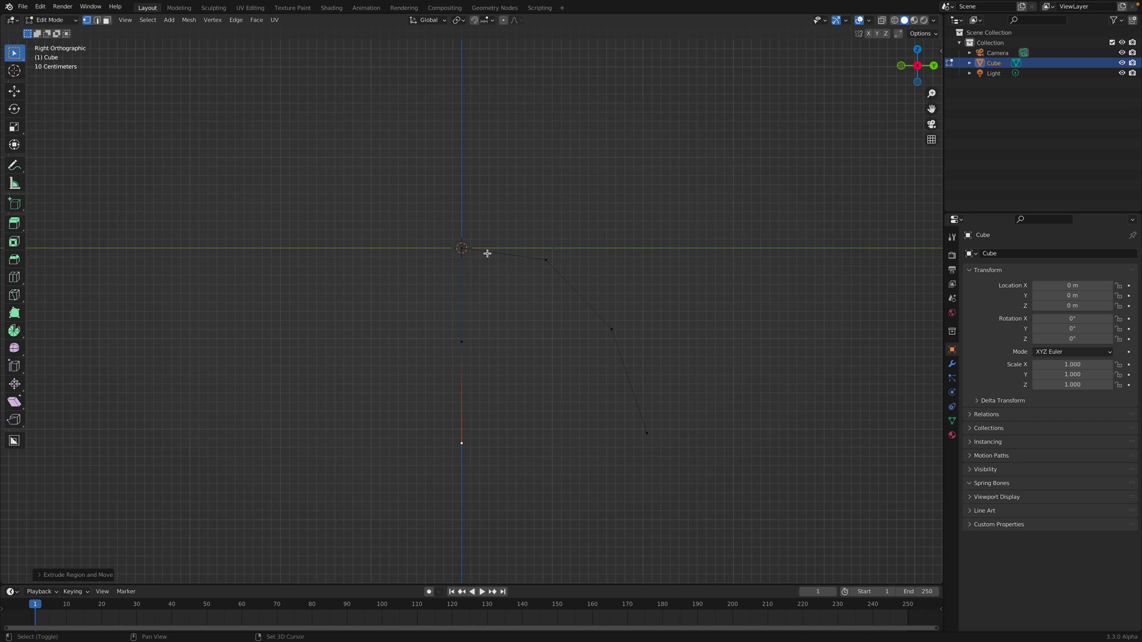
pyautogui.press('e')
pyautogui.moveTo(541, 222); pyautogui.dragTo(545, 175, button='middle')
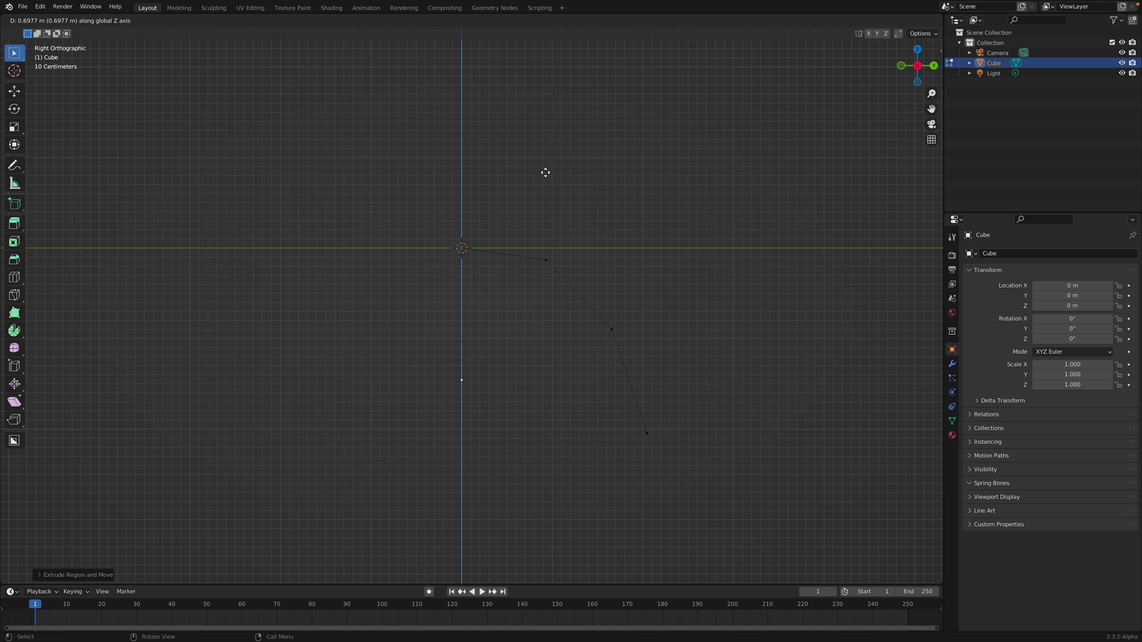
pyautogui.click(545, 172)
pyautogui.hotkey('ctrl', 'z')
# - Extrude the spine's lower end vertex three times to form a leg going outward and down
pyautogui.press('e')
pyautogui.click(542, 486)
pyautogui.keyDown('shift'); pyautogui.moveTo(554, 439); pyautogui.dragTo(559, 361, button='middle'); pyautogui.keyUp('shift')
pyautogui.press('e')
pyautogui.click(597, 506)
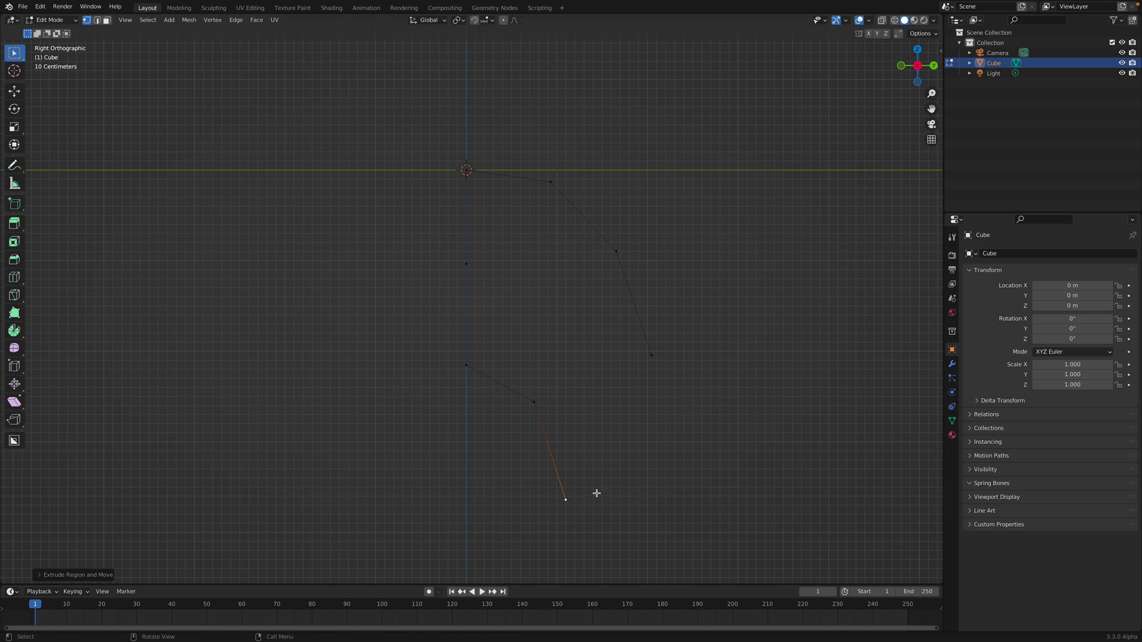
pyautogui.press('e')
pyautogui.click(587, 618)
# - Extrude the vertex at the origin straight up along Z by about 1 m to form the neck and head segment
pyautogui.scroll(-2, 584, 489)
pyautogui.keyDown('shift'); pyautogui.moveTo(540, 369); pyautogui.dragTo(543, 393, button='middle'); pyautogui.keyUp('shift')
pyautogui.click(484, 228)
pyautogui.press('e')
pyautogui.press('z')
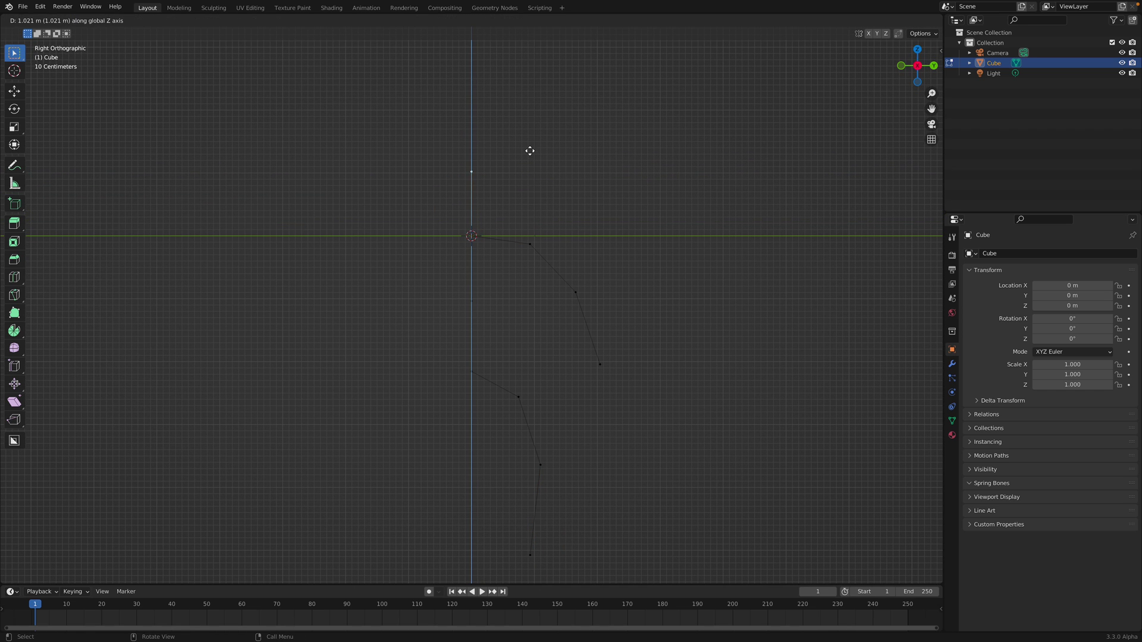
pyautogui.click(531, 150)
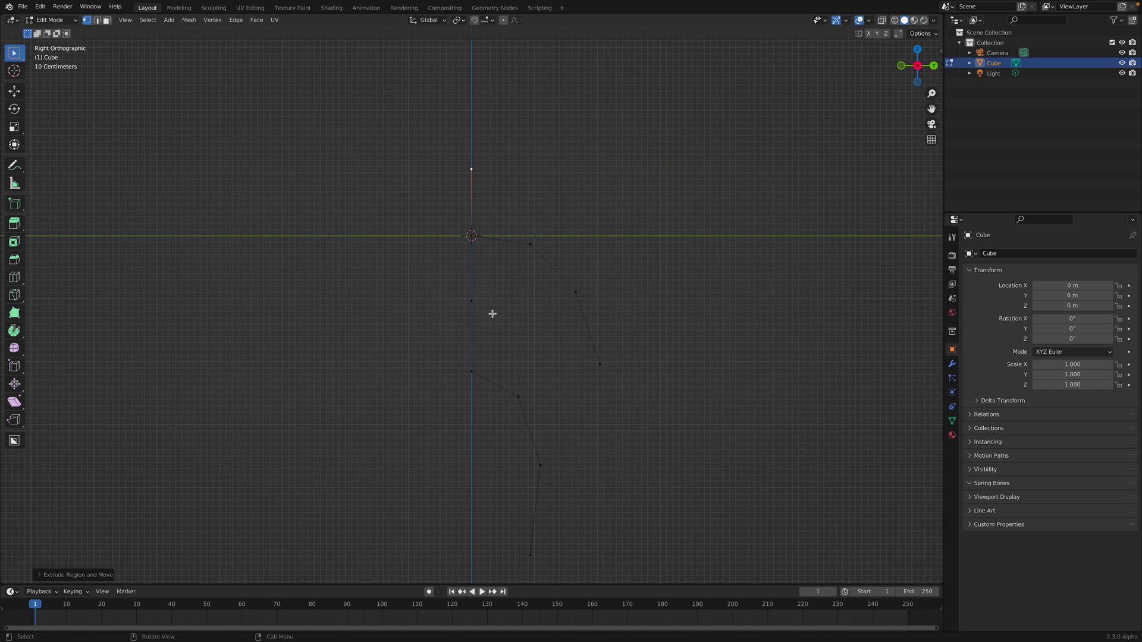
# - Extrude the spine's middle vertex twice outward and down to form a two-segment lower arm
pyautogui.click(475, 301)
pyautogui.press('e')
pyautogui.click(557, 313)
pyautogui.press('e')
pyautogui.click(604, 384)
# - Move the upper arm's end, elbow and shoulder vertices outward to enlarge the arm
pyautogui.click(602, 359)
pyautogui.press('g')
pyautogui.click(638, 356)
pyautogui.click(578, 290)
pyautogui.press('g')
pyautogui.click(604, 271)
pyautogui.click(530, 244)
pyautogui.press('g')
pyautogui.click(537, 230)
pyautogui.click(474, 167)
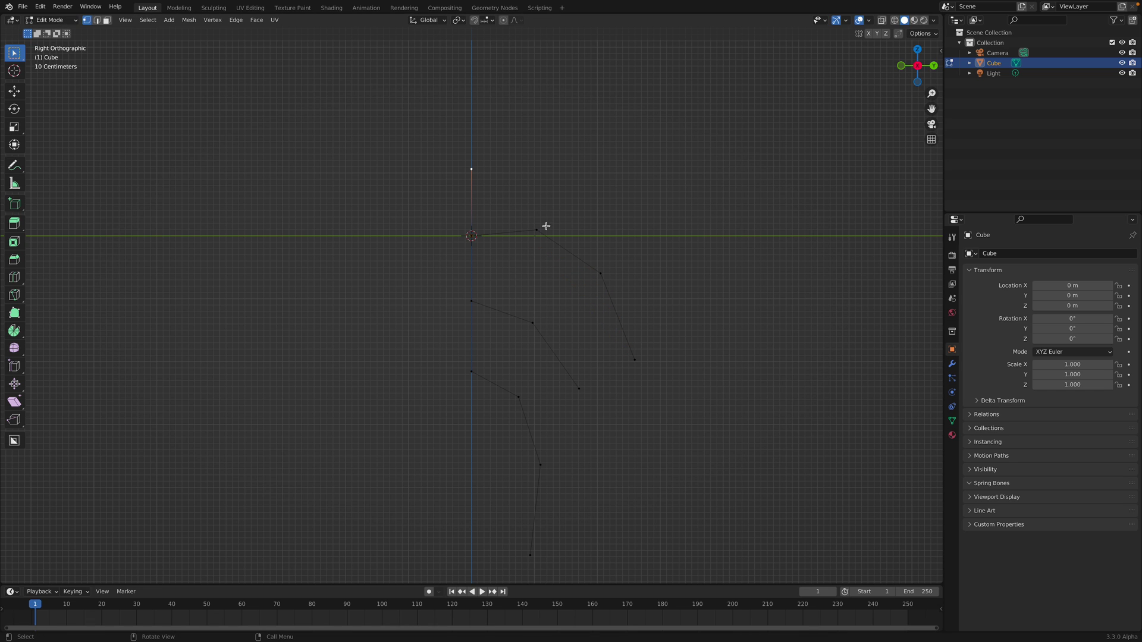
# - Extrude the leg's end vertex once to form a foot segment and adjust its placement
pyautogui.moveTo(546, 462); pyautogui.dragTo(524, 470, button='middle')
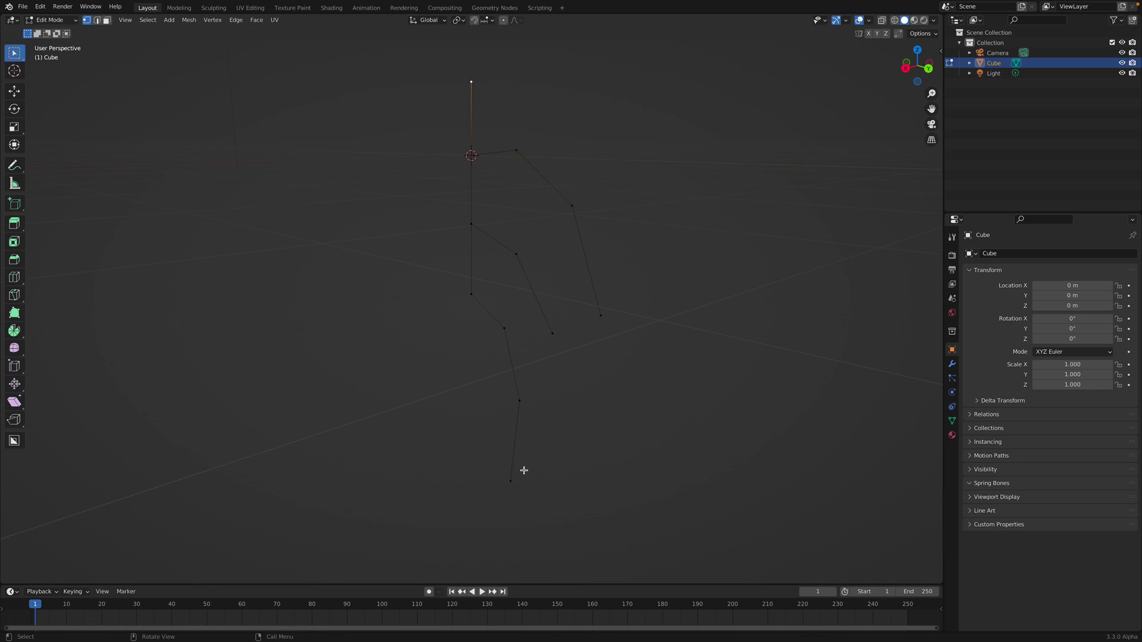
pyautogui.moveTo(624, 410)
pyautogui.mouseDown(button='middle')
pyautogui.moveTo(560, 441)
pyautogui.moveTo(634, 428)
pyautogui.mouseUp(button='middle')
pyautogui.press('e')
pyautogui.click(508, 458)
pyautogui.press('g')
pyautogui.click(672, 431)
# - Move the knee, ankle and toe vertices to bend the leg in depth and angle the foot
pyautogui.moveTo(561, 393); pyautogui.dragTo(512, 380, button='middle')
pyautogui.click(552, 388)
pyautogui.press('g')
pyautogui.click(489, 374)
pyautogui.click(465, 492)
pyautogui.press('g')
pyautogui.click(483, 497)
pyautogui.click(408, 504)
pyautogui.press('g')
pyautogui.click(444, 498)
# - Reposition the joint and end vertices of the upper and lower arms to bend both arms in depth
pyautogui.moveTo(427, 360); pyautogui.dragTo(566, 343, button='middle')
pyautogui.click(530, 259)
pyautogui.moveTo(530, 259); pyautogui.dragTo(484, 274, button='middle')
pyautogui.press('g')
pyautogui.click(545, 271)
pyautogui.moveTo(516, 314); pyautogui.dragTo(525, 315, button='middle')
pyautogui.click(501, 368)
pyautogui.press('g')
pyautogui.click(516, 331)
pyautogui.click(498, 261)
pyautogui.press('g')
pyautogui.click(559, 239)
pyautogui.press('g')
pyautogui.click(578, 258)
# - Move the whole skeleton up along Z by about 5.3 m in right view so the foot rests near ground level
pyautogui.moveTo(565, 322); pyautogui.dragTo(752, 153, button='middle')
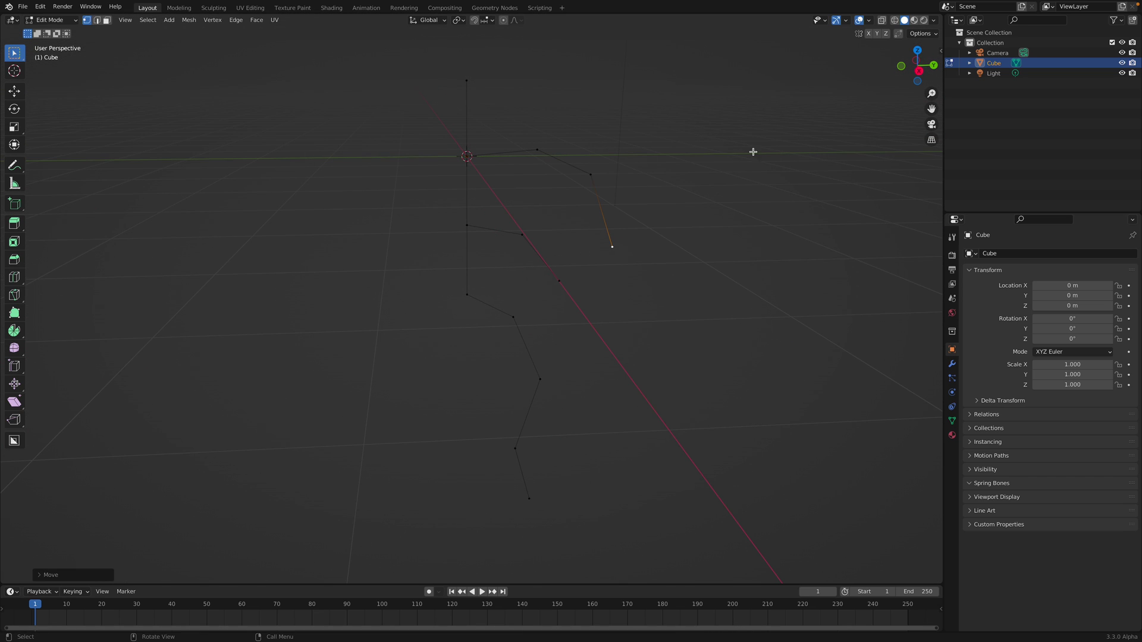
pyautogui.click(916, 75)
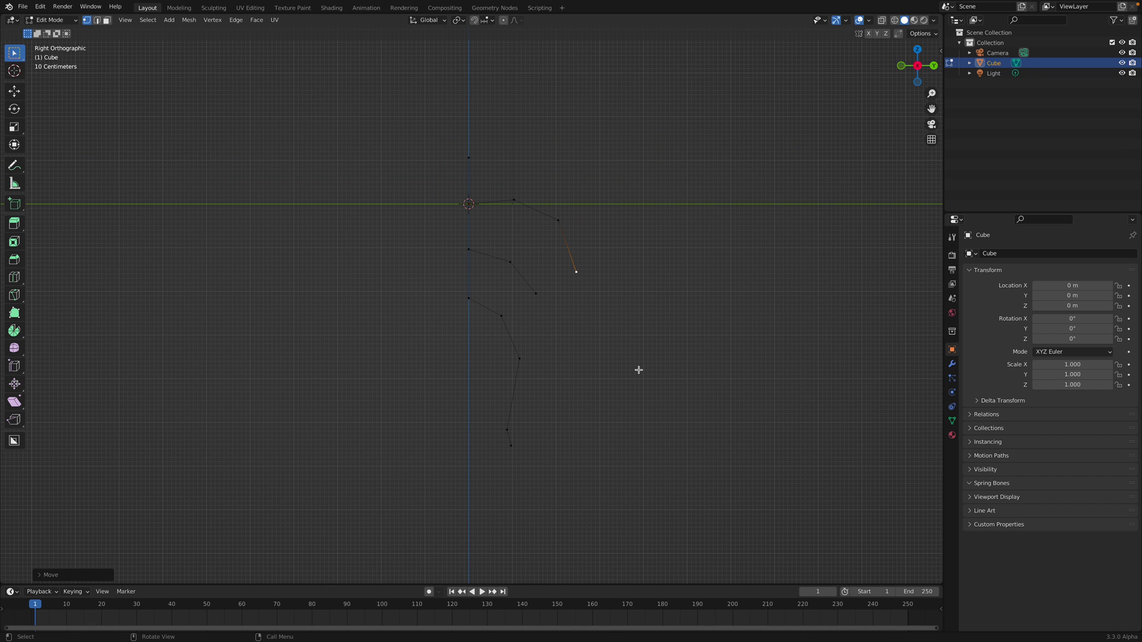
pyautogui.press('a')
pyautogui.press('g')
pyautogui.press('z')
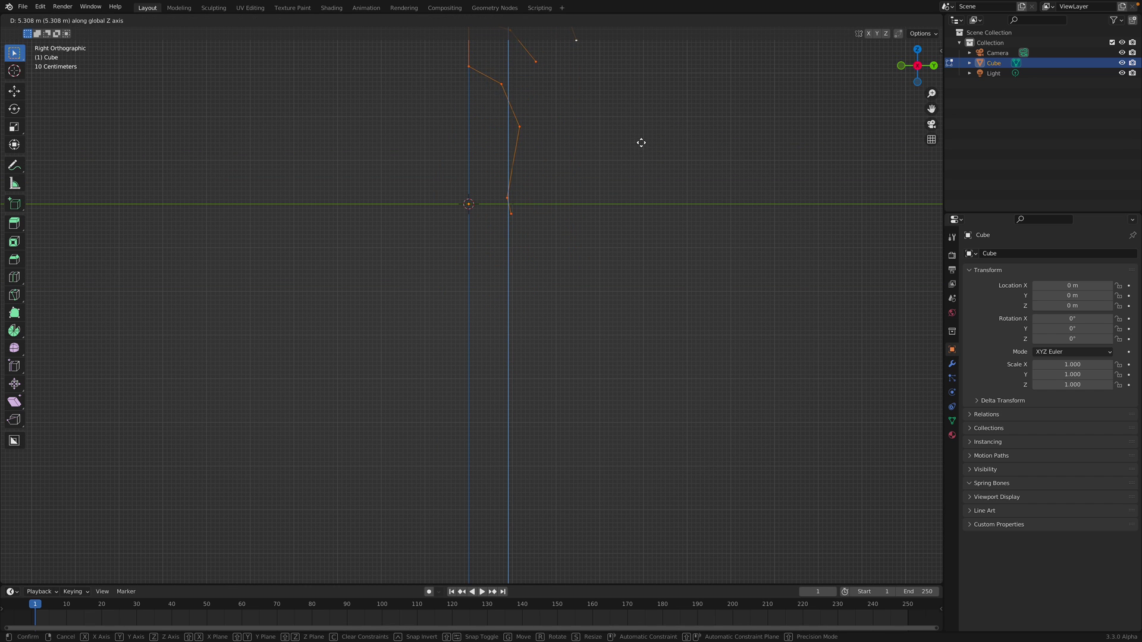
pyautogui.click(640, 138)
# - Refine the pose by repositioning the leg's knee vertex and the lower arm's elbow vertex
pyautogui.moveTo(596, 158); pyautogui.dragTo(484, 349, button='middle')
pyautogui.moveTo(447, 272); pyautogui.dragTo(503, 305, button='middle')
pyautogui.click(494, 273)
pyautogui.press('g')
pyautogui.click(484, 312)
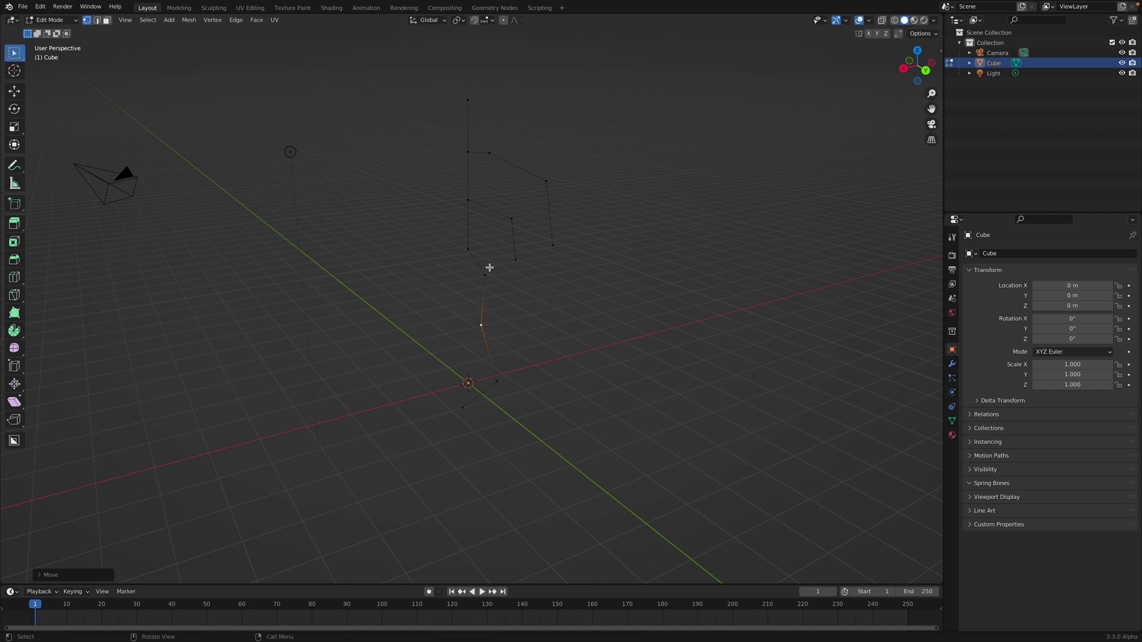
pyautogui.moveTo(481, 258); pyautogui.dragTo(496, 219, button='middle')
pyautogui.click(516, 249)
pyautogui.click(507, 198)
pyautogui.press('g')
pyautogui.click(508, 215)
# - Return to Object Mode and save the file as stickplus_001.blend on the Desktop
pyautogui.press('Tab')
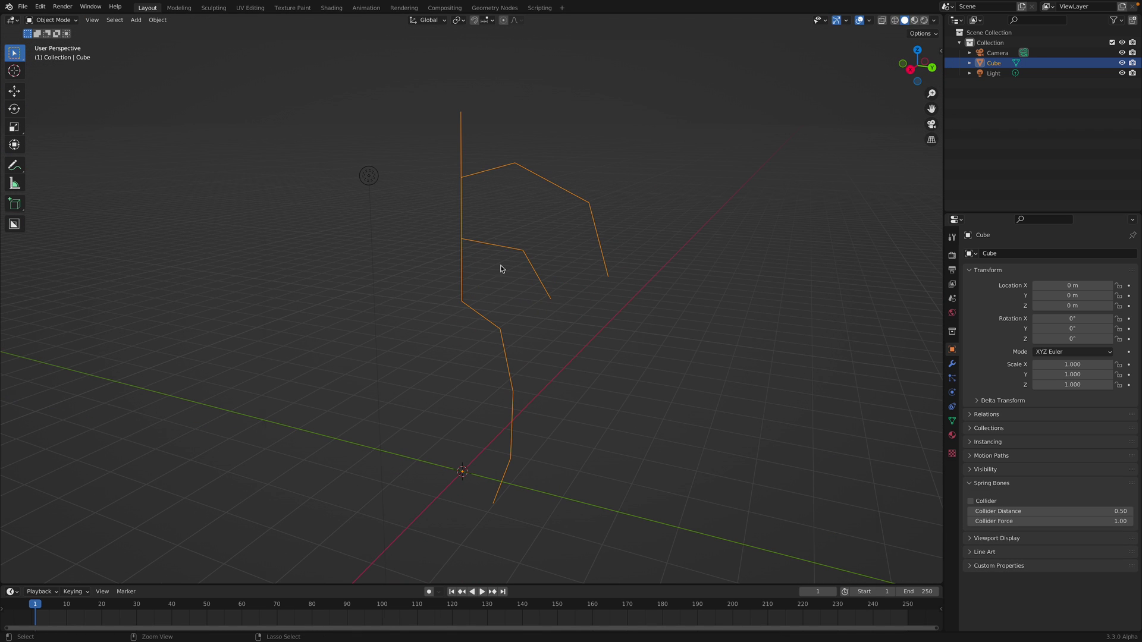
pyautogui.press('super+s')
pyautogui.write('stickplus_001.blend')
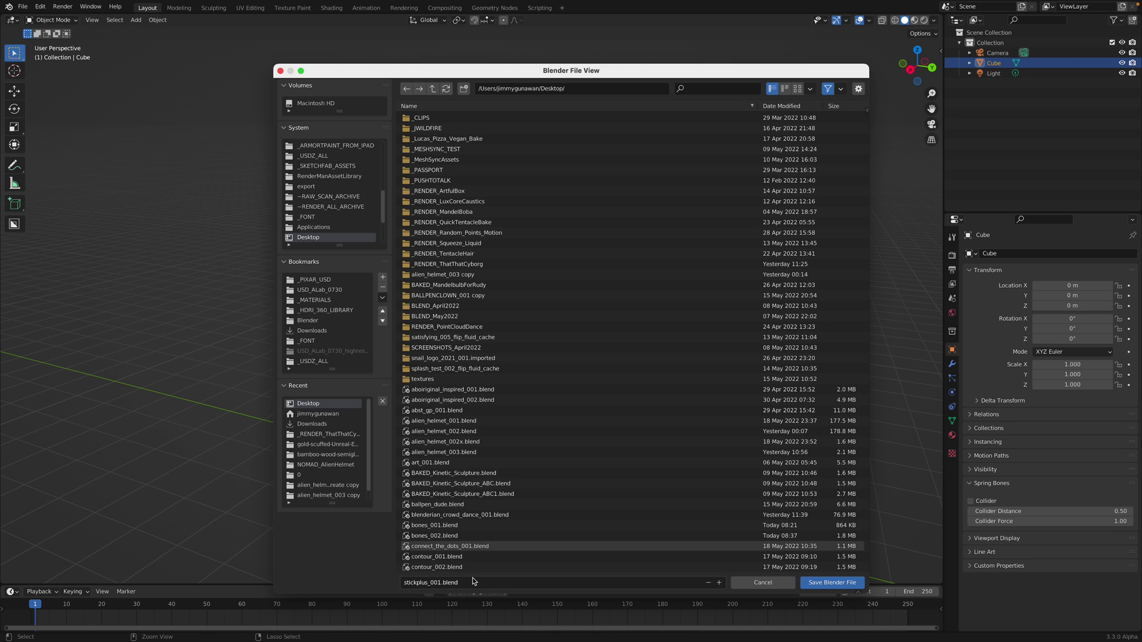
pyautogui.click(832, 582)
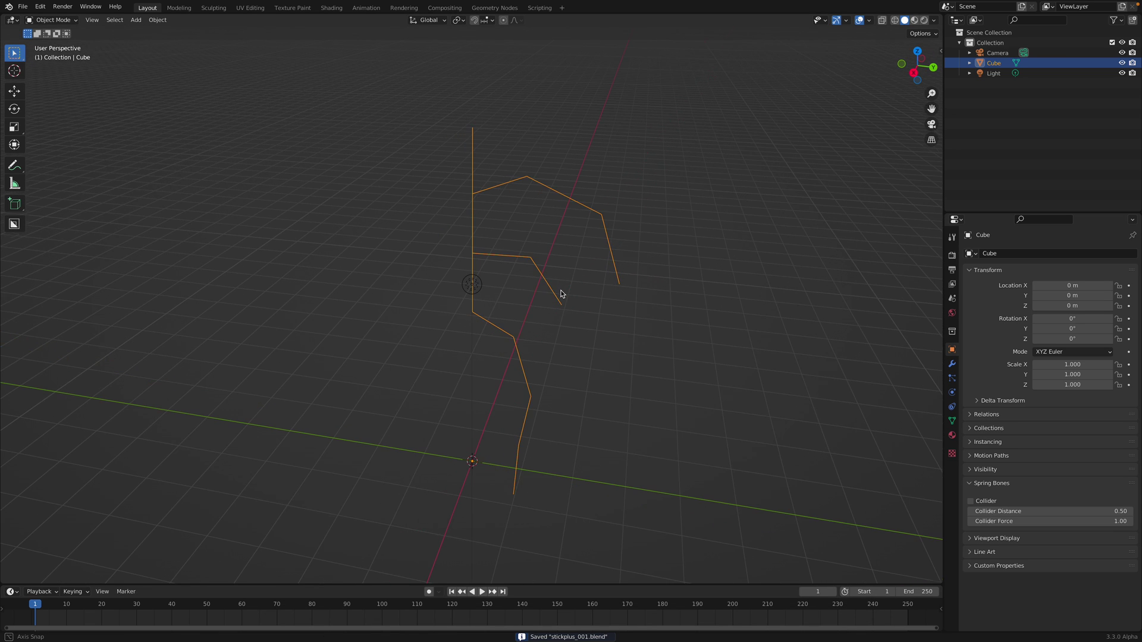
# - Add a Mirror modifier to the skeleton and view the mirrored limbs
pyautogui.moveTo(563, 297)
pyautogui.mouseDown(button='middle')
pyautogui.moveTo(537, 288)
pyautogui.moveTo(582, 306)
pyautogui.mouseUp(button='middle')
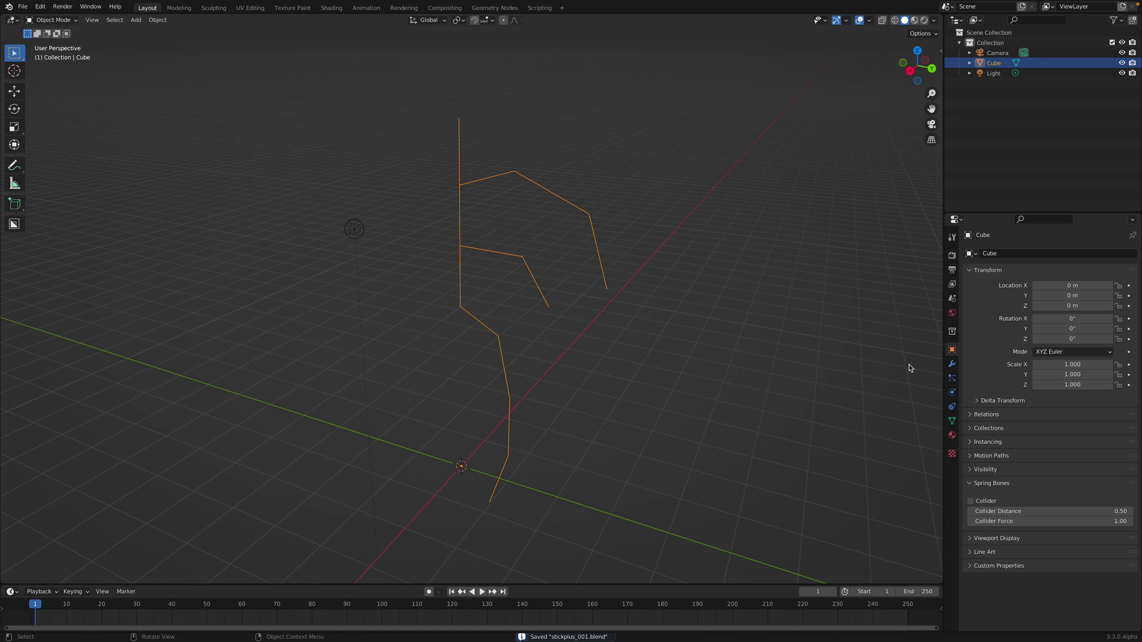
pyautogui.click(952, 365)
pyautogui.moveTo(556, 230); pyautogui.dragTo(576, 232, button='middle')
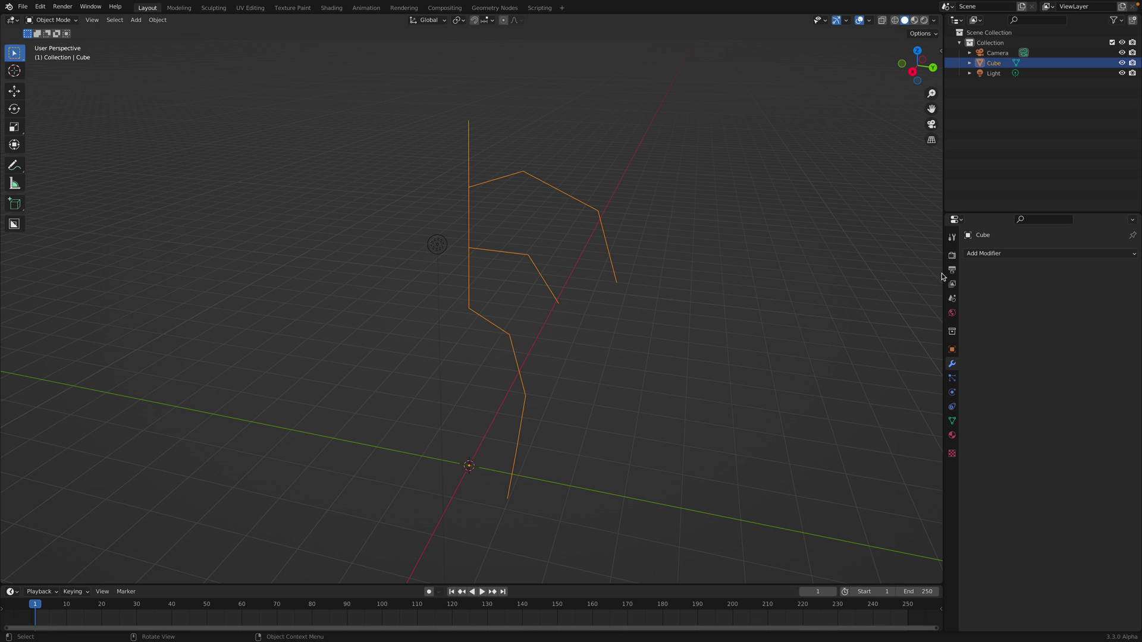
pyautogui.click(992, 255)
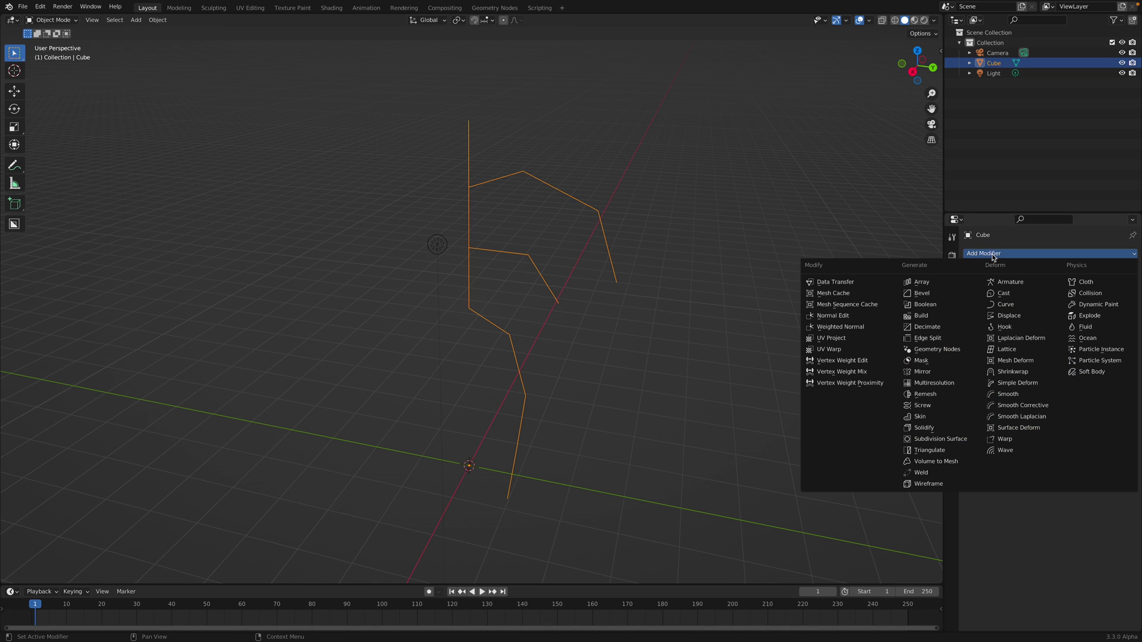
pyautogui.click(943, 376)
pyautogui.moveTo(609, 297); pyautogui.dragTo(639, 306, button='middle')
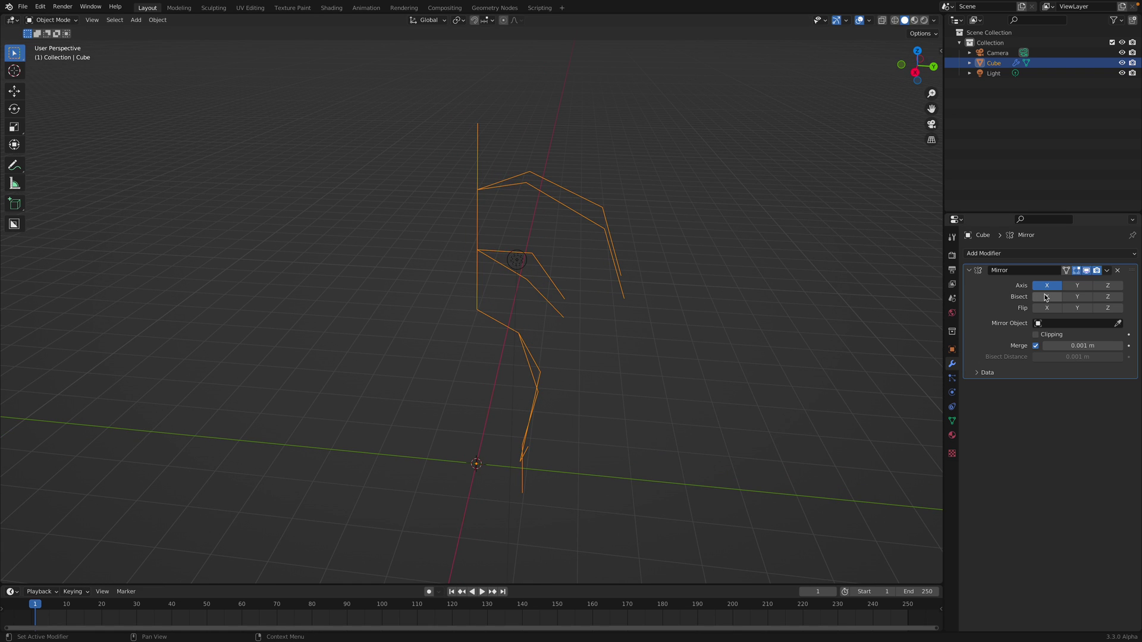
pyautogui.moveTo(527, 280); pyautogui.dragTo(546, 266, button='middle')
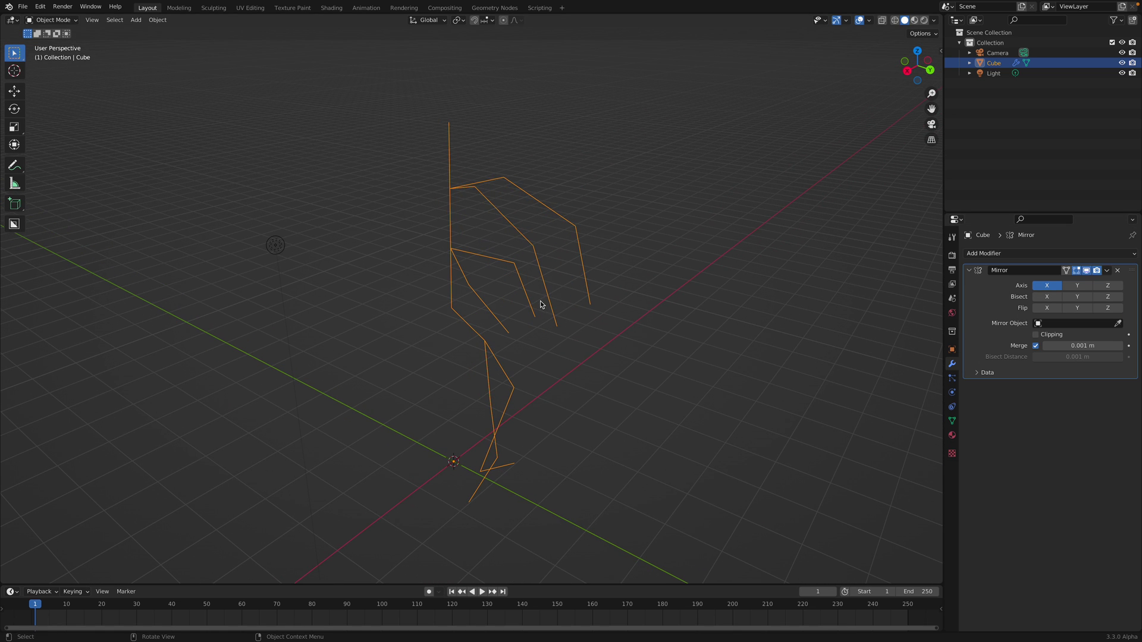
# - Add a Monkey mesh at the origin as a reference for the front direction
pyautogui.moveTo(549, 316); pyautogui.dragTo(587, 334, button='middle')
pyautogui.scroll(-1, 581, 330)
pyautogui.moveTo(366, 308); pyautogui.dragTo(422, 316, button='middle')
pyautogui.hotkey('shift', 'a')
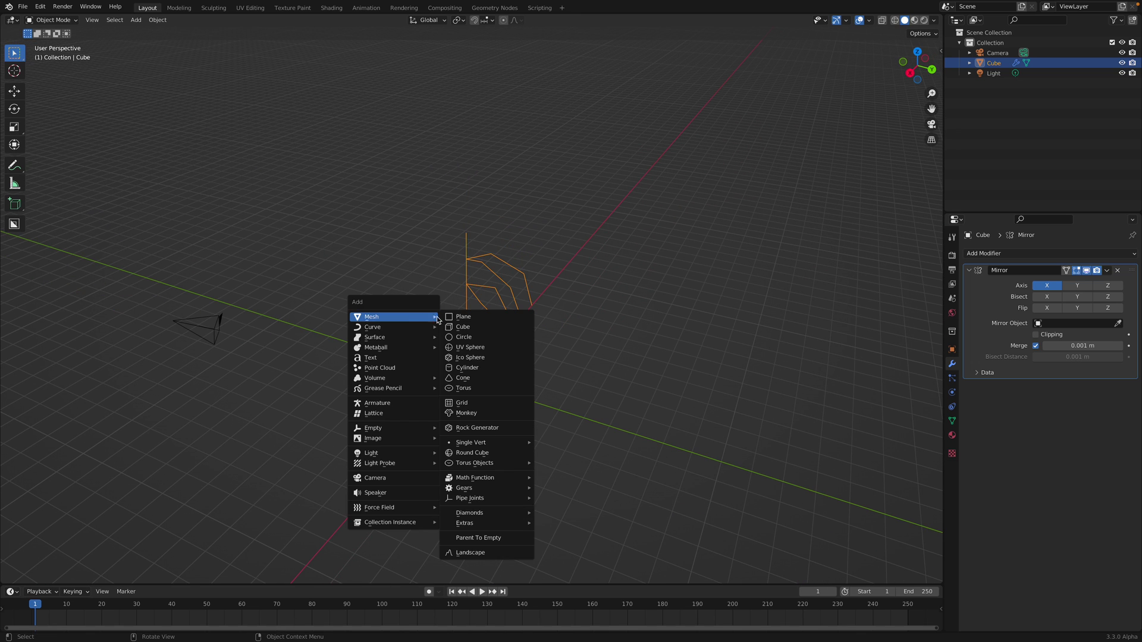
pyautogui.click(470, 413)
pyautogui.moveTo(475, 392); pyautogui.dragTo(526, 323, button='middle')
# - Rotate the skeleton's whole mesh by -90° around Z in Edit Mode
pyautogui.click(535, 228)
pyautogui.moveTo(552, 253); pyautogui.dragTo(587, 280, button='middle')
pyautogui.press('Tab')
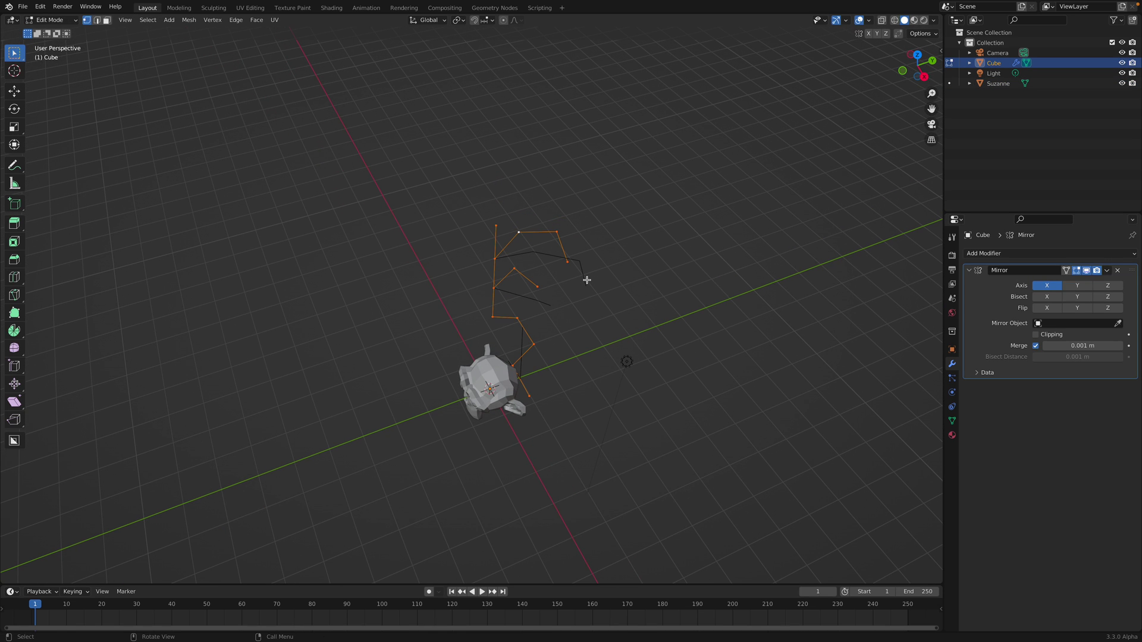
pyautogui.write('rz90')
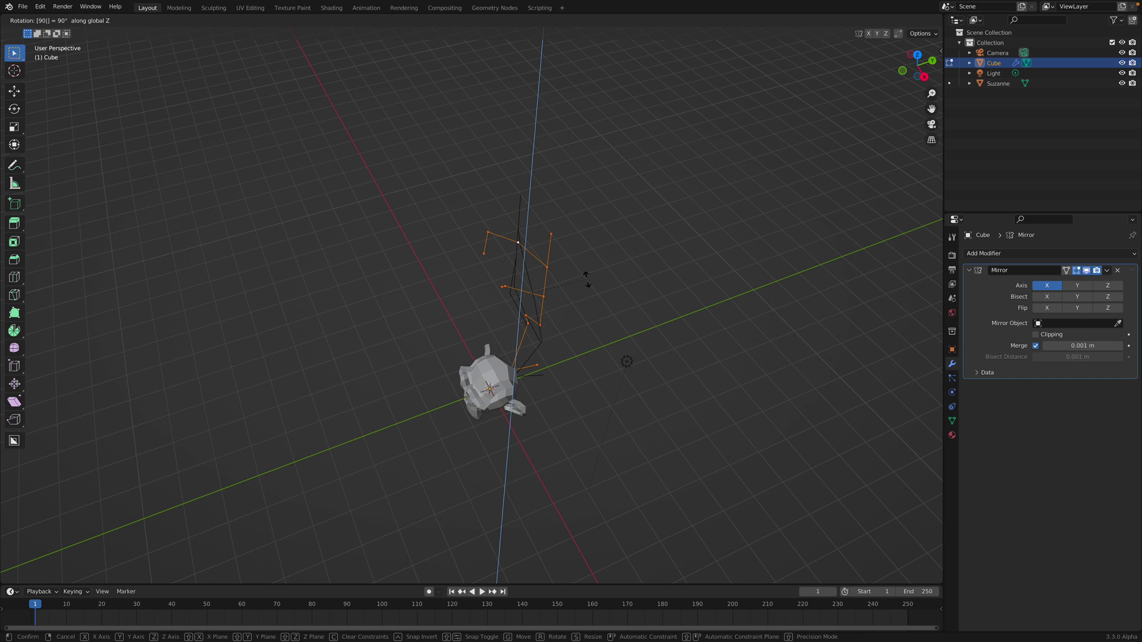
pyautogui.press('Return')
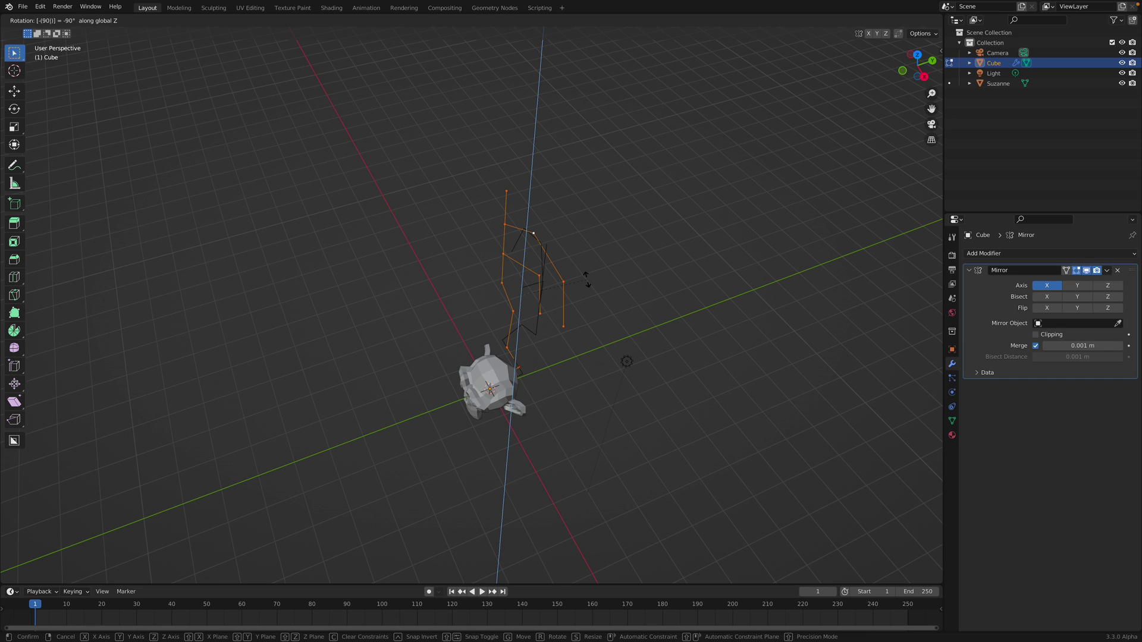
pyautogui.moveTo(586, 277); pyautogui.dragTo(595, 285, button='middle')
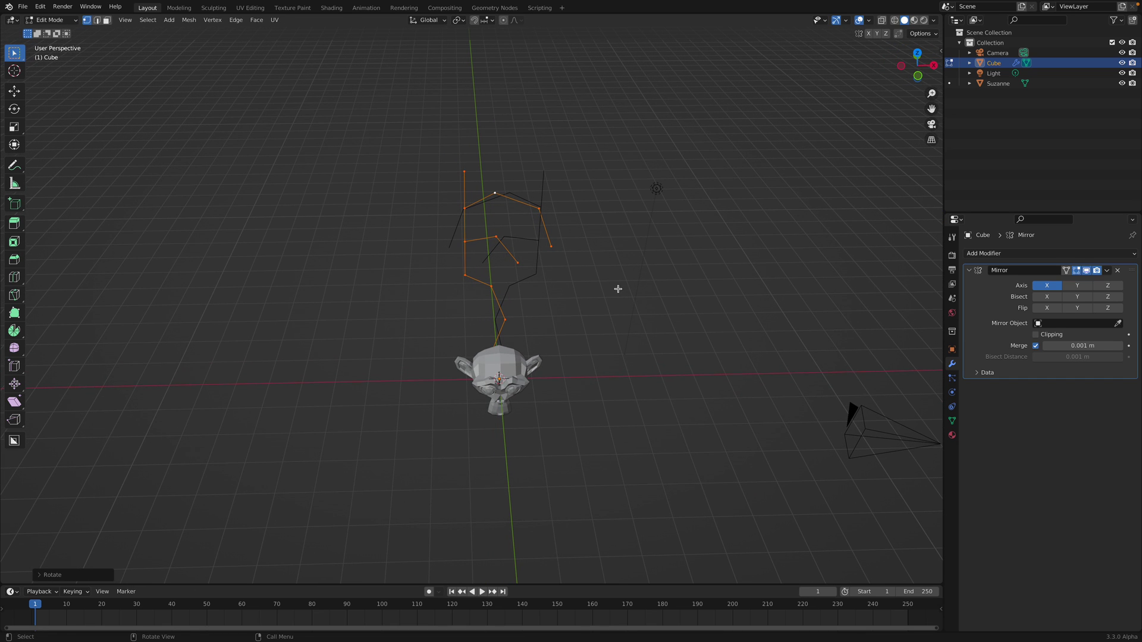
# - Move the rotated mesh about 1 m along X in front view to bring the spine onto the centre line
pyautogui.click(917, 77)
pyautogui.press('g')
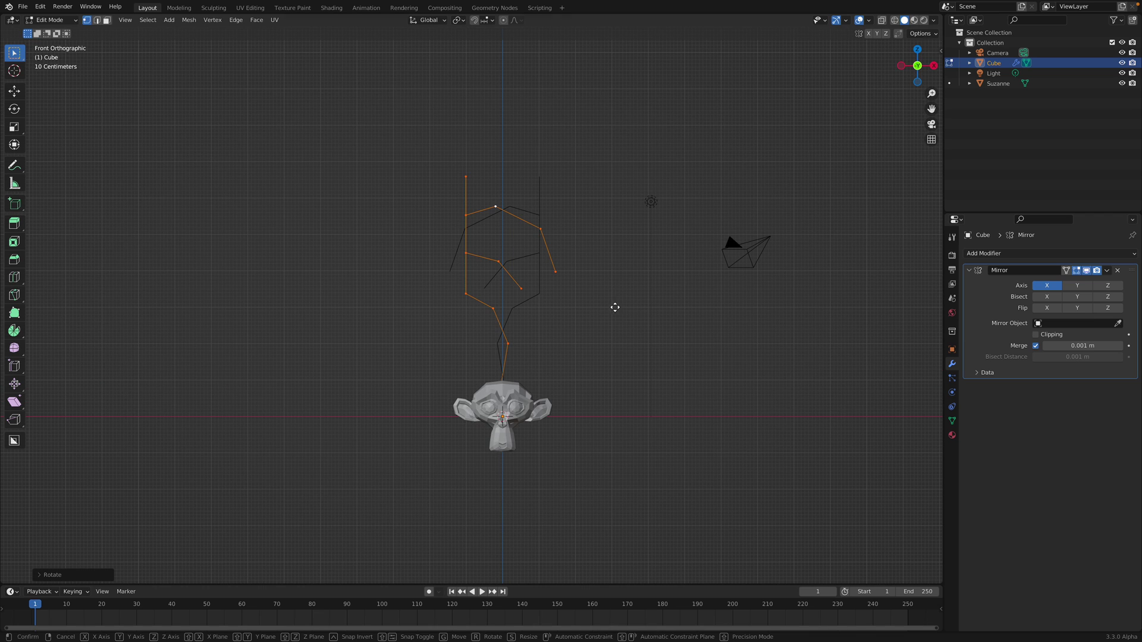
pyautogui.press('x')
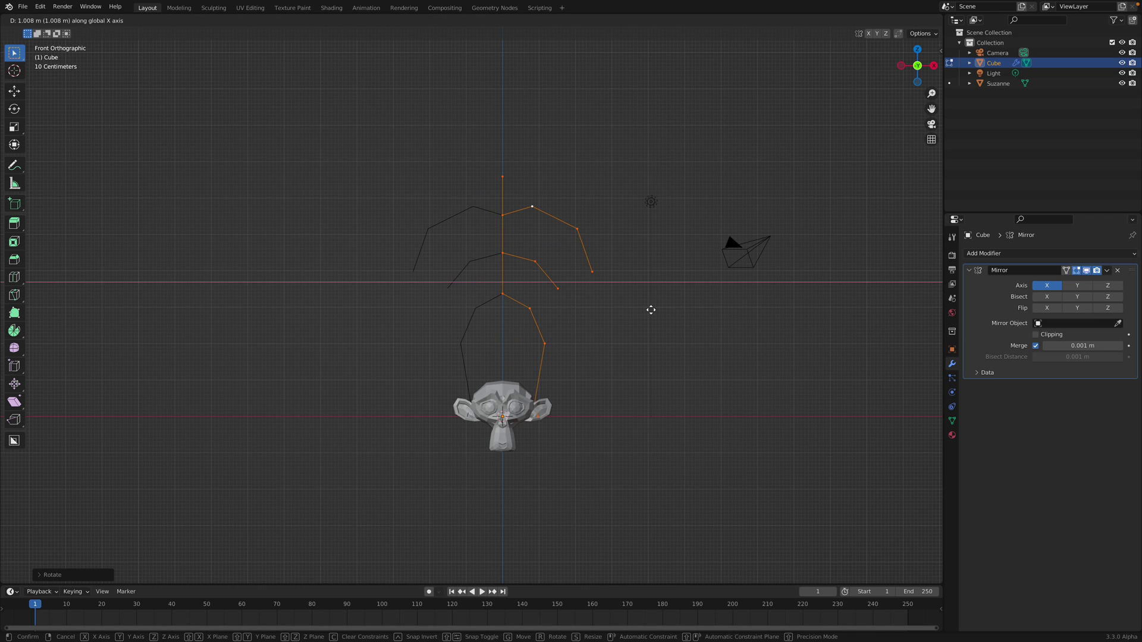
pyautogui.click(650, 310)
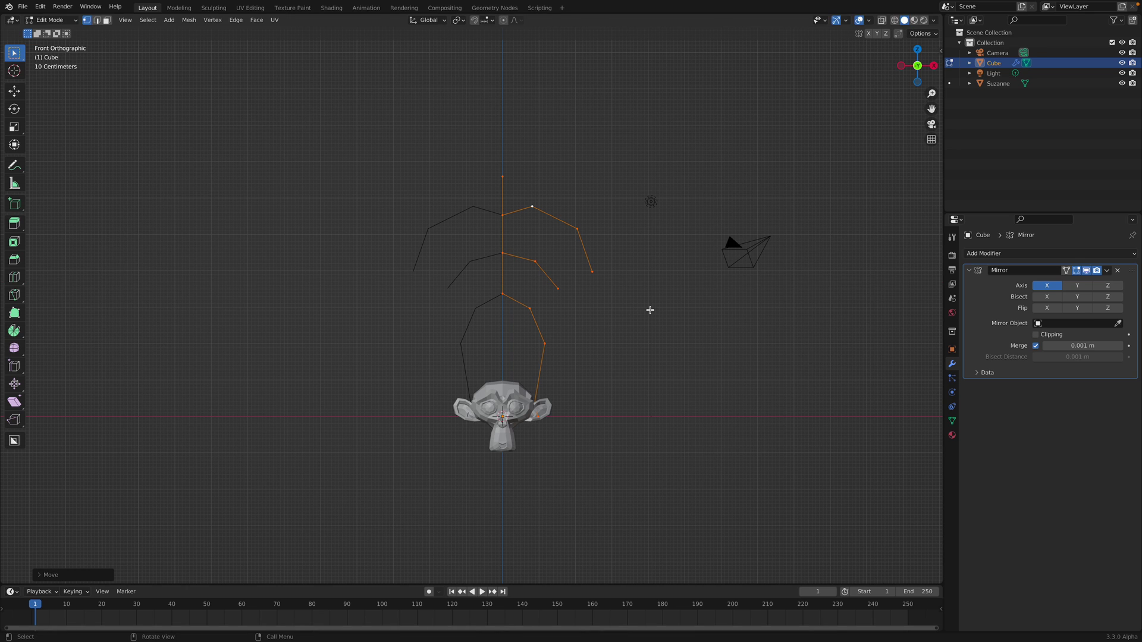
# - Enable X bisect on the Mirror modifier, then deselect all vertices in Edit Mode
pyautogui.click(1044, 298)
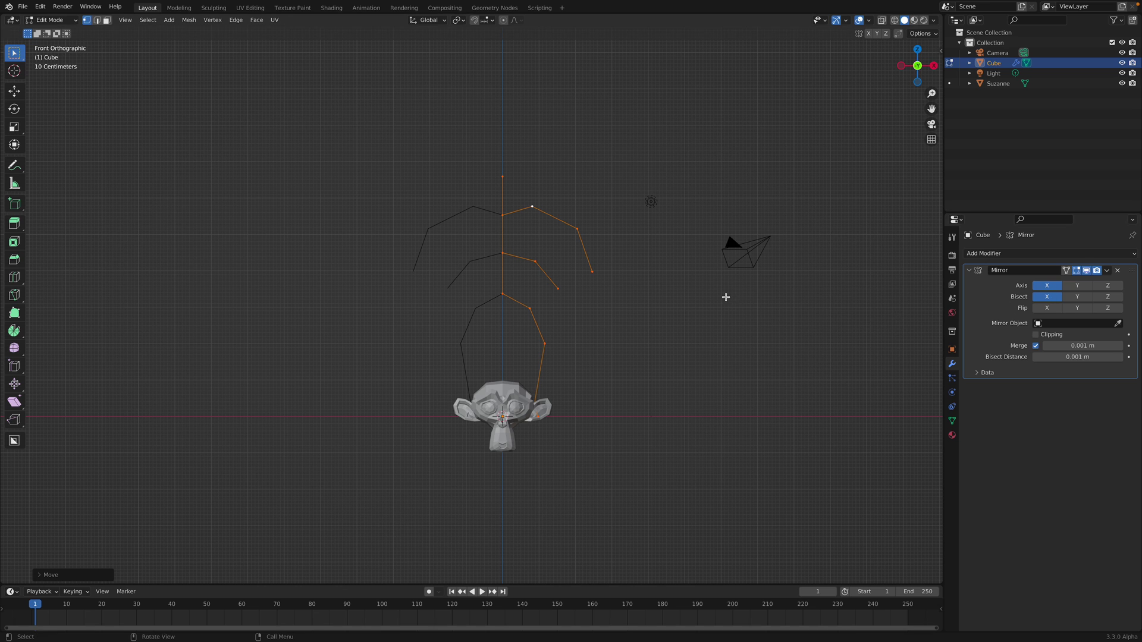
pyautogui.moveTo(724, 296); pyautogui.dragTo(694, 312, button='middle')
pyautogui.press('Tab')
pyautogui.keyDown('shift'); pyautogui.moveTo(563, 253); pyautogui.dragTo(601, 255, button='middle'); pyautogui.keyUp('shift')
pyautogui.press('Tab')
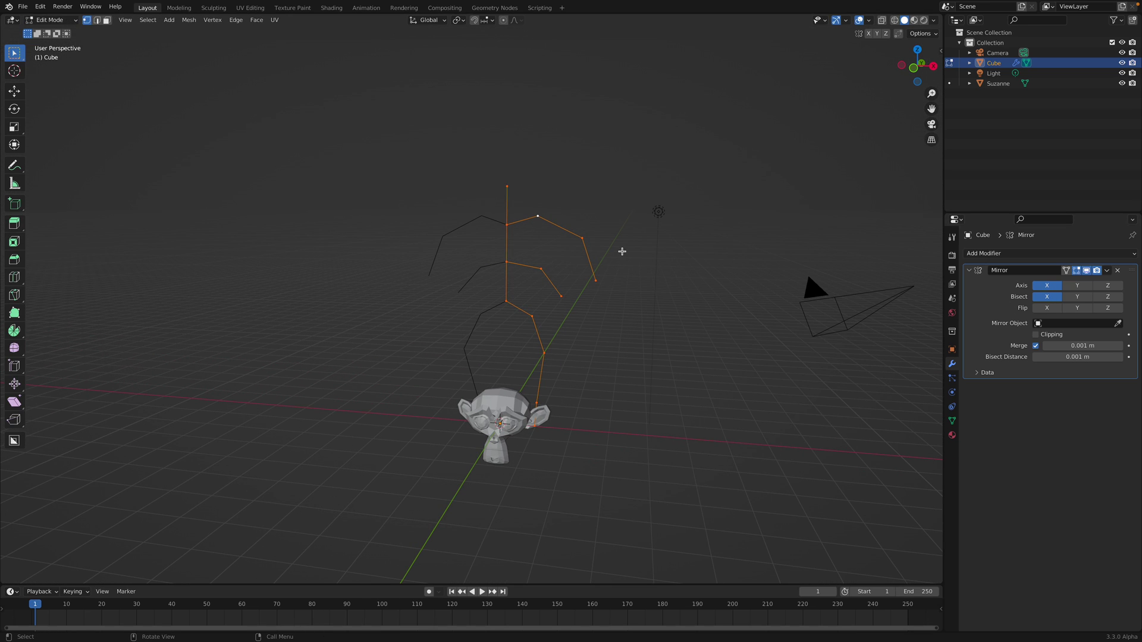
pyautogui.hotkey('alt', 'a')
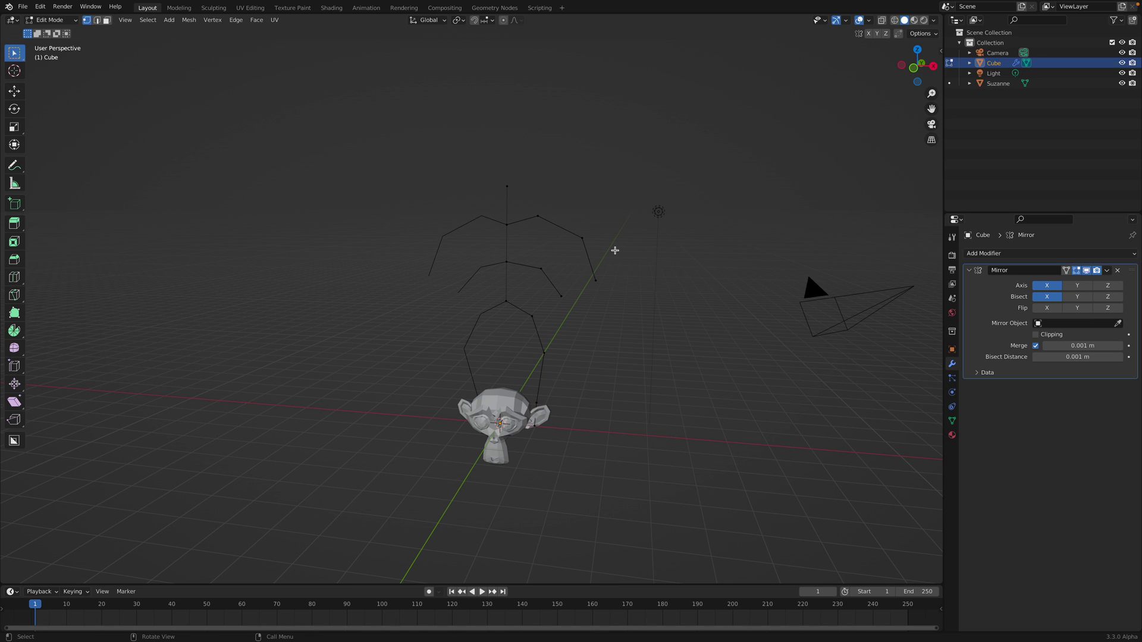
# - Undo the bisect setting and the mesh's move and rotation
pyautogui.hotkey('ctrl', 'z')
pyautogui.hotkey('ctrl', 'z')
pyautogui.hotkey('ctrl', 'z')
pyautogui.hotkey('ctrl', 'z')
pyautogui.hotkey('ctrl', 'z')
# - In Object Mode, mirror the skeleton on Y instead of X with Y bisect enabled, and apply the Mirror modifier
pyautogui.press('Tab')
pyautogui.moveTo(613, 252); pyautogui.dragTo(524, 295, button='middle')
pyautogui.click(1051, 288)
pyautogui.click(1077, 287)
pyautogui.click(1078, 297)
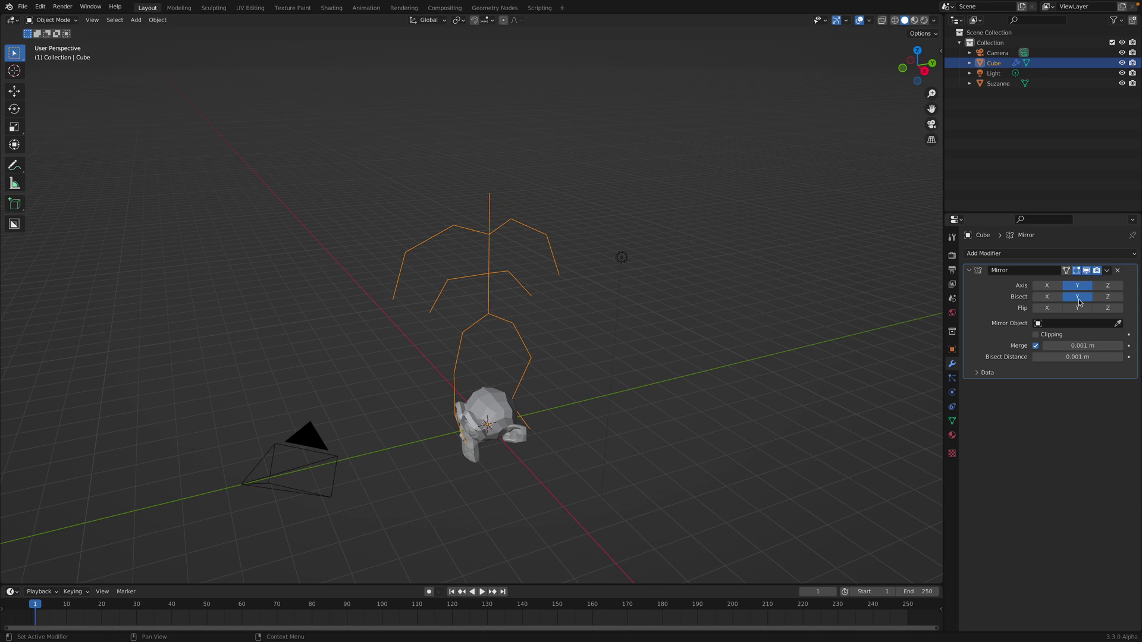
pyautogui.hotkey('ctrl', 'a')
pyautogui.moveTo(565, 263); pyautogui.dragTo(544, 288, button='middle')
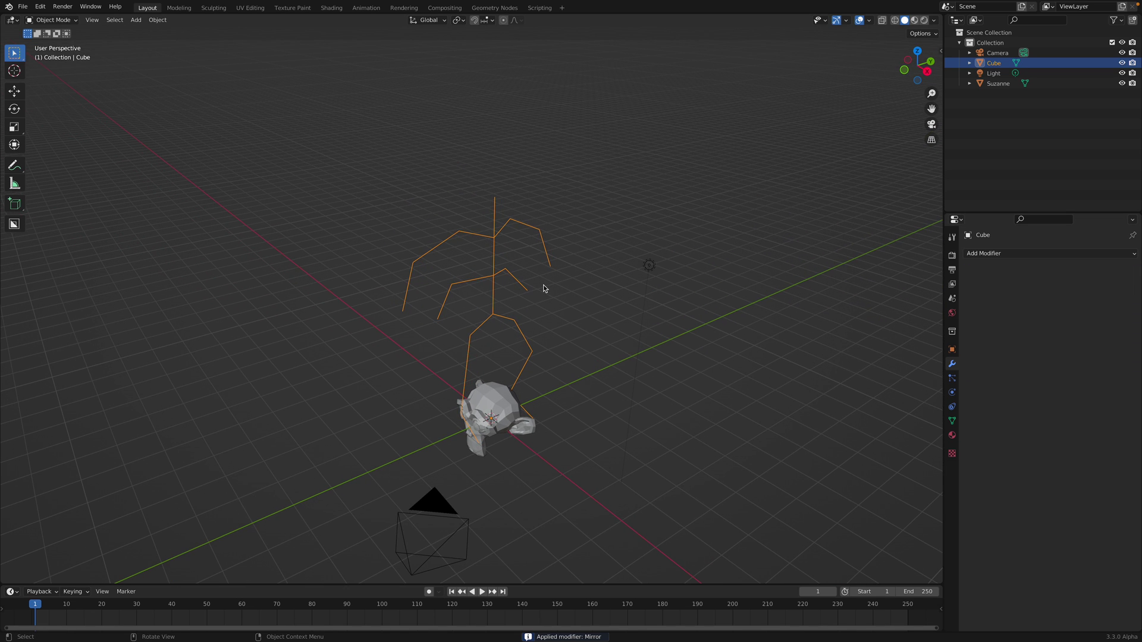
# - Rotate the skeleton object by -90° around the Z axis
pyautogui.press('r')
pyautogui.write('z90')
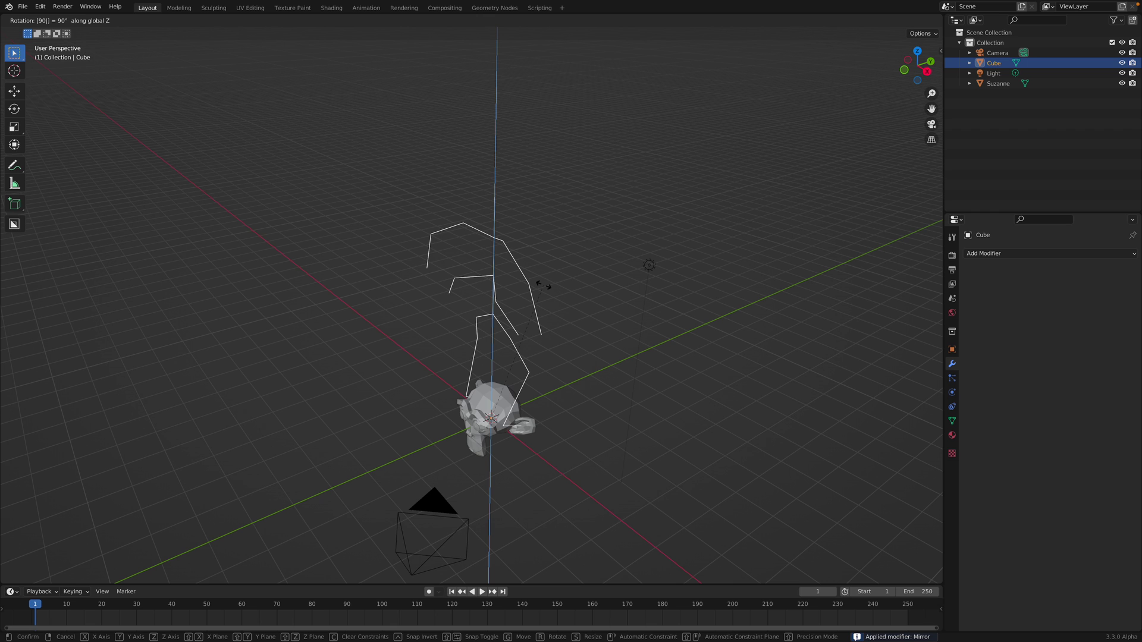
pyautogui.press('-')
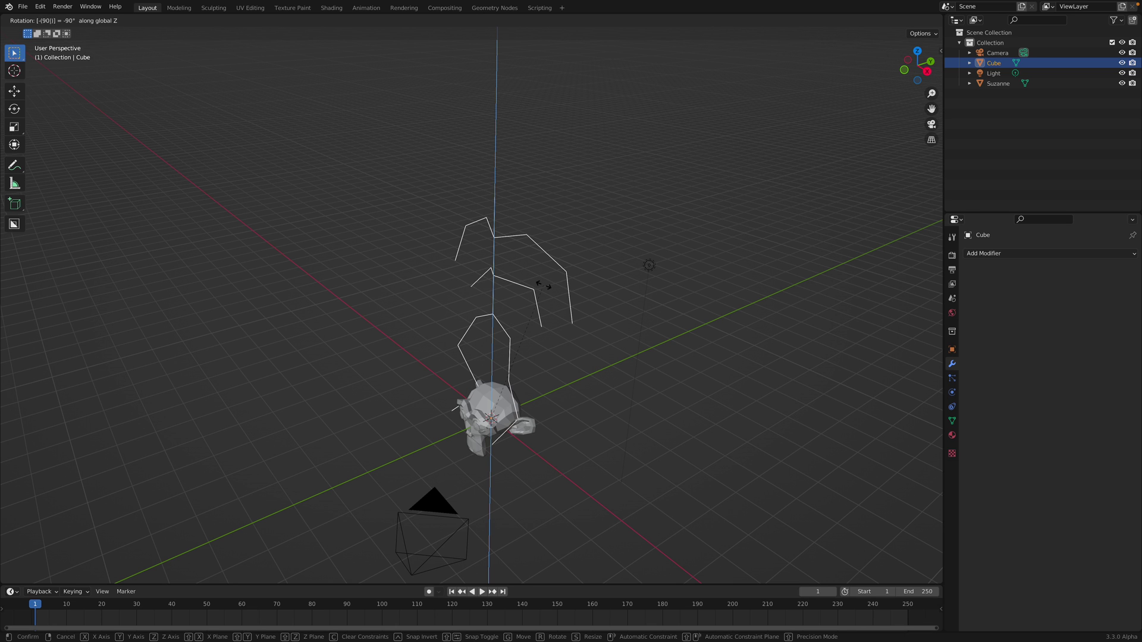
pyautogui.press('Return')
# - Delete the Monkey reference mesh
pyautogui.moveTo(543, 286)
pyautogui.mouseDown(button='middle')
pyautogui.moveTo(601, 273)
pyautogui.moveTo(538, 374)
pyautogui.moveTo(678, 453)
pyautogui.moveTo(576, 437)
pyautogui.moveTo(480, 390)
pyautogui.moveTo(540, 297)
pyautogui.mouseUp(button='middle')
pyautogui.click(509, 395)
pyautogui.press('Delete')
# - Select the skeleton object and apply all its transforms
pyautogui.click(509, 265)
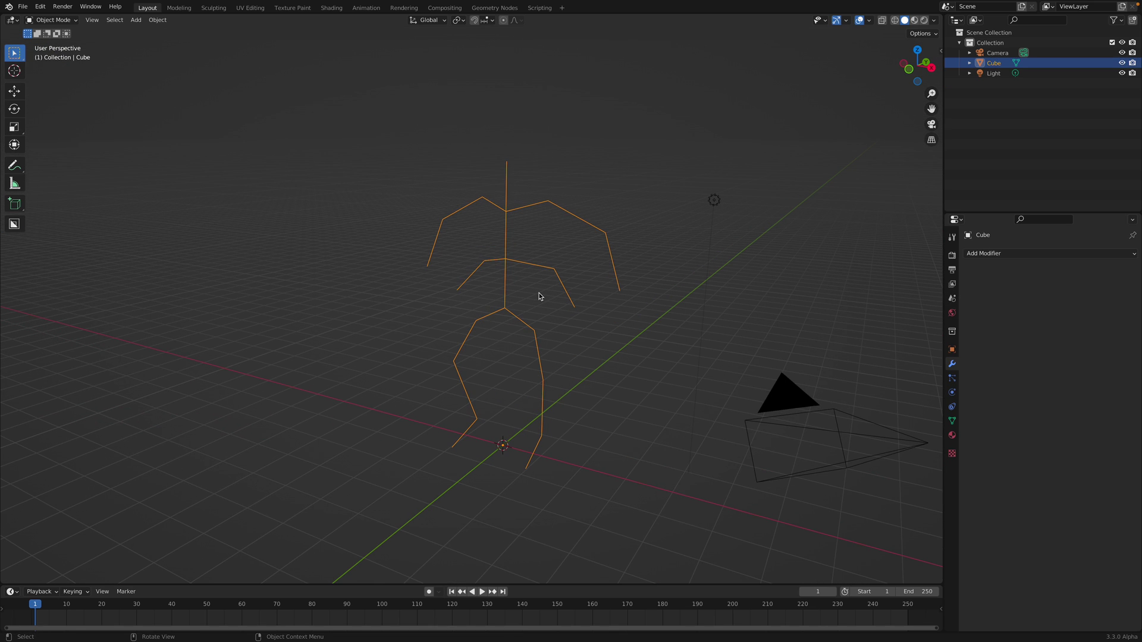
pyautogui.hotkey('ctrl', 'a')
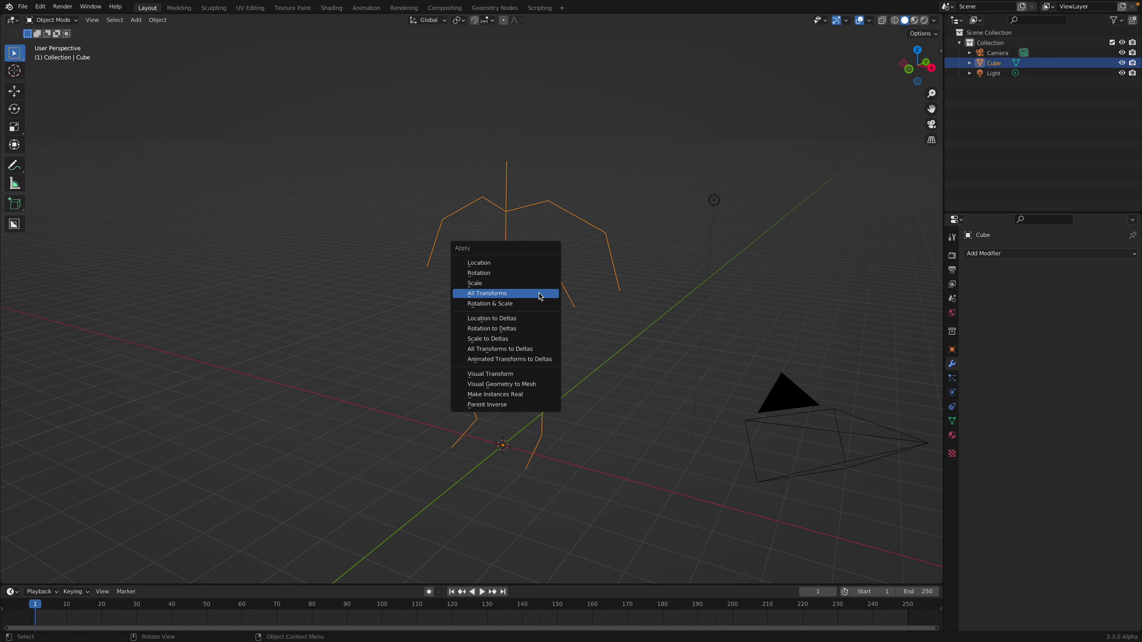
pyautogui.click(540, 293)
# - In Edit Mode, enable X mirror editing and move the lower arm's elbow vertex outward on both sides
pyautogui.moveTo(562, 261); pyautogui.dragTo(628, 276, button='middle')
pyautogui.press('Tab')
pyautogui.click(590, 246)
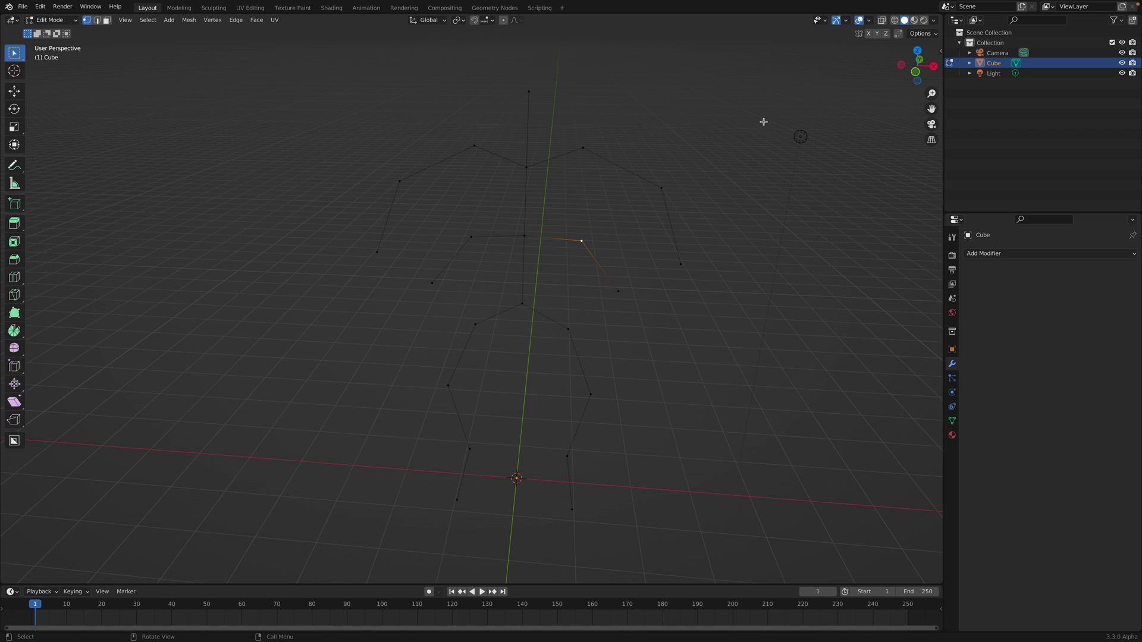
pyautogui.press('g')
pyautogui.click(622, 264)
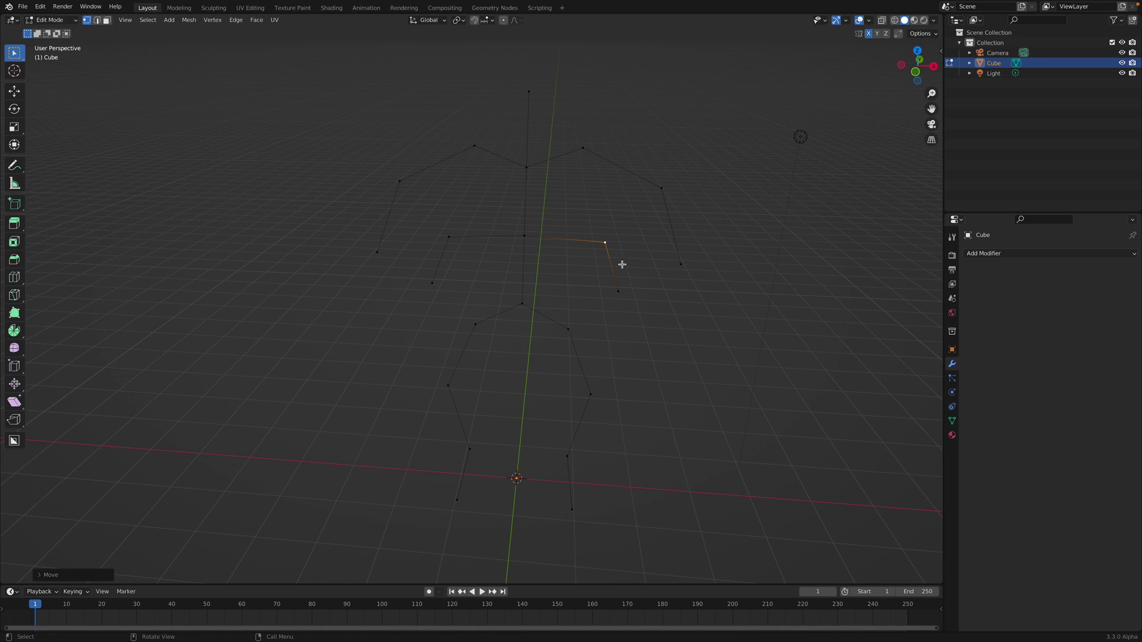
# - Move the lower arm's hand vertex outward and down, and its elbow vertex inward and down, on both sides
pyautogui.click(626, 290)
pyautogui.press('g')
pyautogui.click(642, 319)
pyautogui.click(612, 246)
pyautogui.press('g')
pyautogui.click(594, 258)
# - Reposition the upper arm's shoulder vertex and move its elbow and hand vertices outward on both sides
pyautogui.click(583, 150)
pyautogui.press('g')
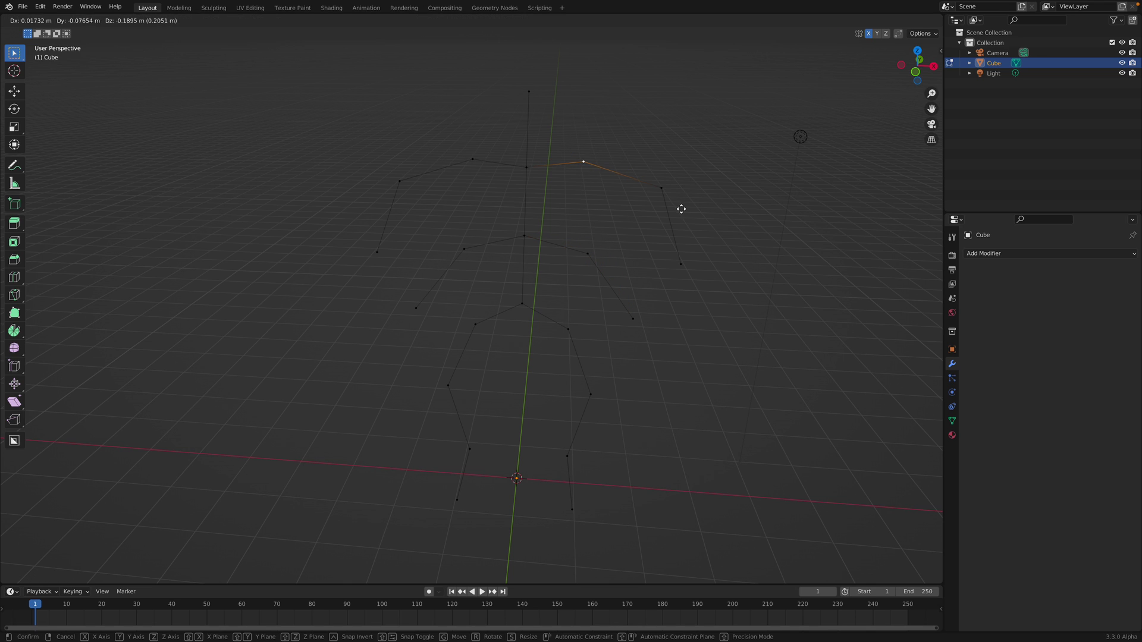
pyautogui.click(680, 206)
pyautogui.press('g')
pyautogui.click(631, 174)
pyautogui.click(674, 190)
pyautogui.press('g')
pyautogui.click(689, 194)
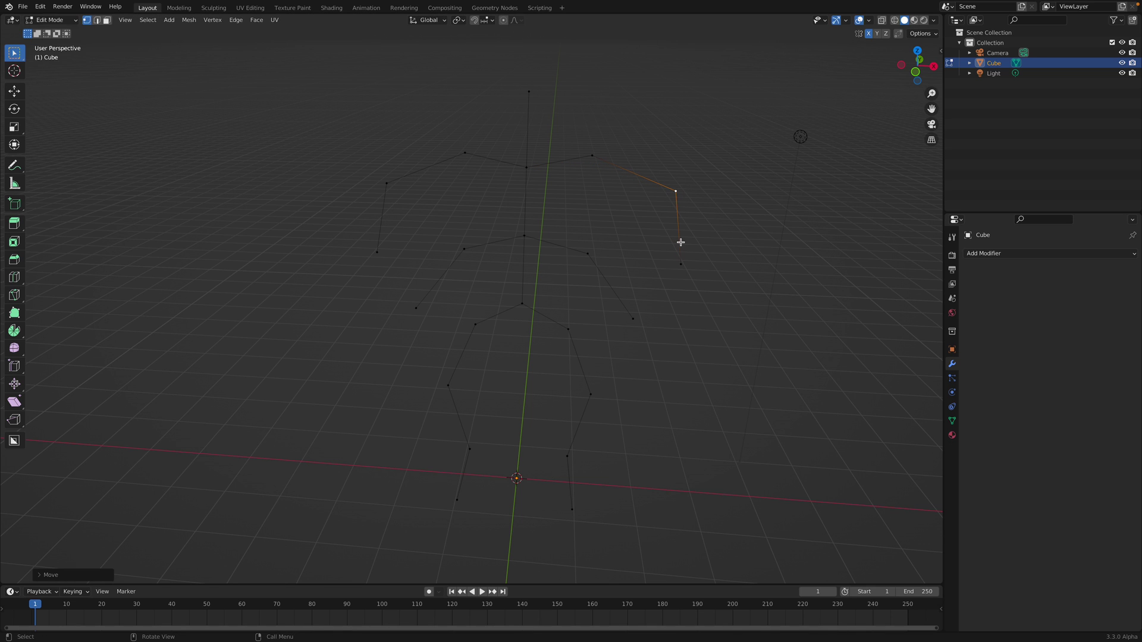
pyautogui.click(683, 260)
pyautogui.press('g')
pyautogui.click(719, 254)
# - Return to Object Mode and save the file
pyautogui.moveTo(575, 197); pyautogui.dragTo(547, 239, button='middle')
pyautogui.press('Tab')
pyautogui.hotkey('ctrl', 's')
pyautogui.moveTo(576, 298); pyautogui.dragTo(609, 298, button='middle')
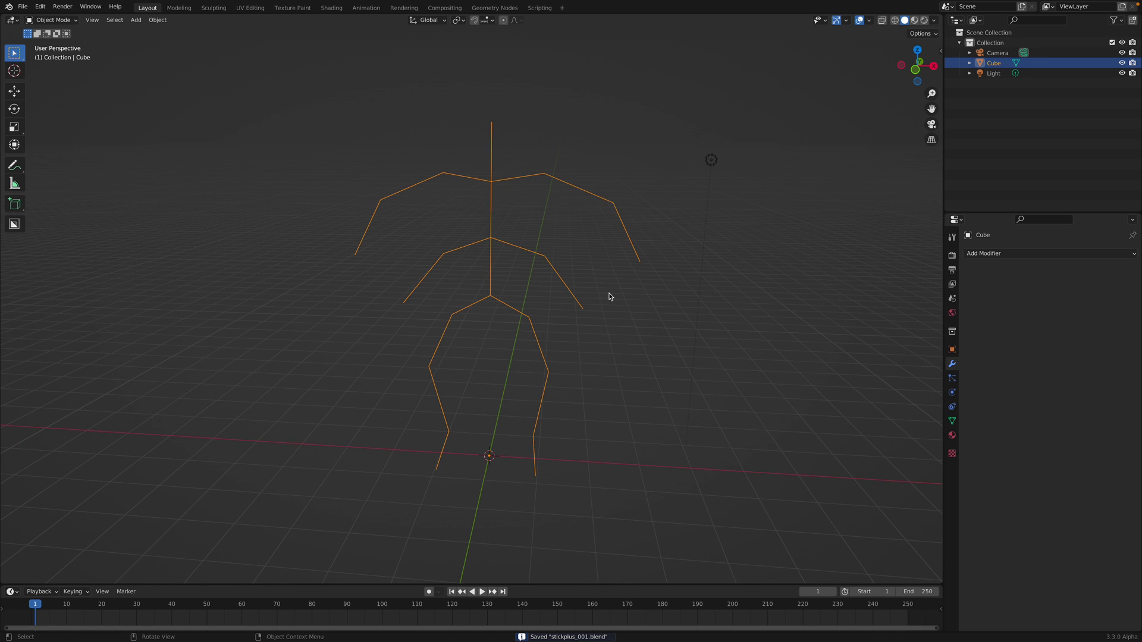
# - Add a Skin modifier to the skeleton object
pyautogui.moveTo(765, 279); pyautogui.dragTo(756, 274, button='middle')
pyautogui.click(964, 255)
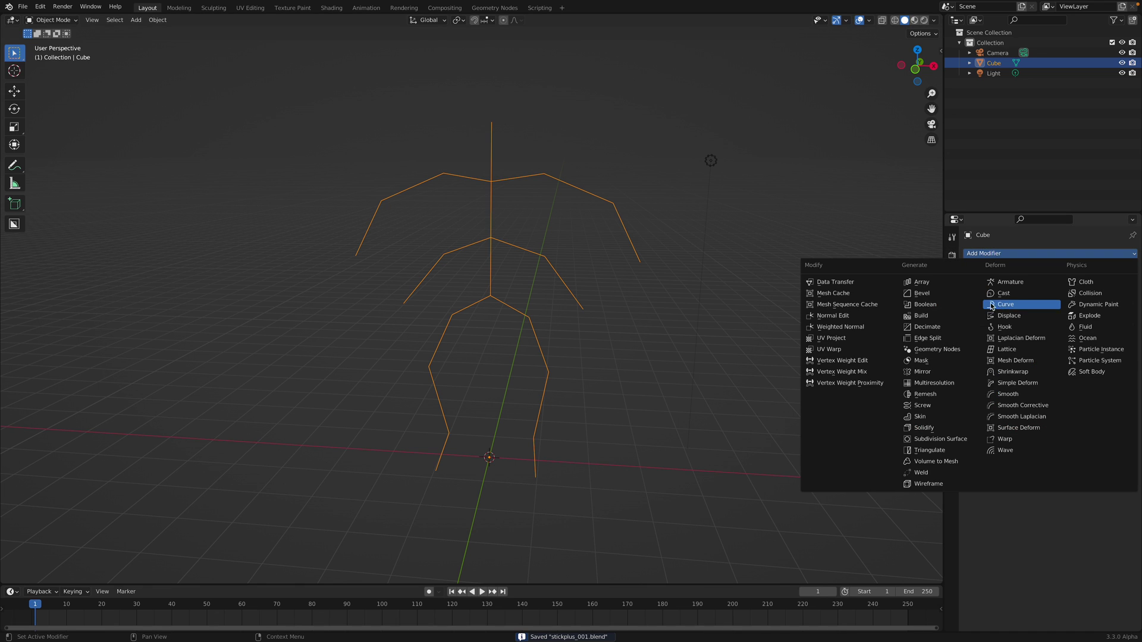
pyautogui.click(952, 416)
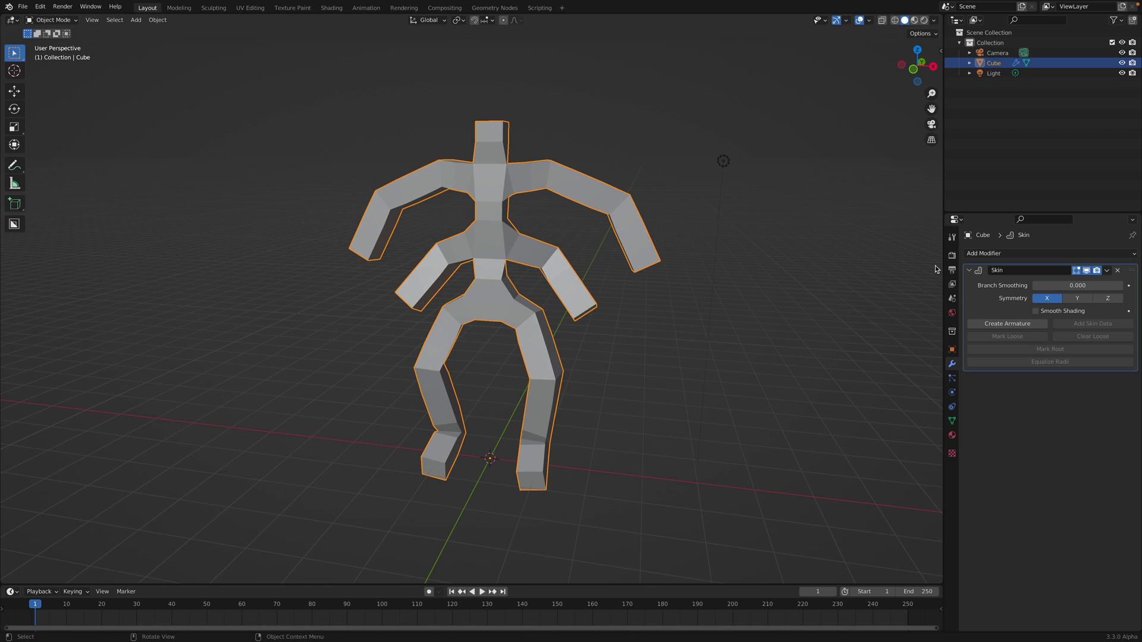
# - Enter Edit Mode on the skinned skeleton and switch the viewport to wireframe shading
pyautogui.press('Tab')
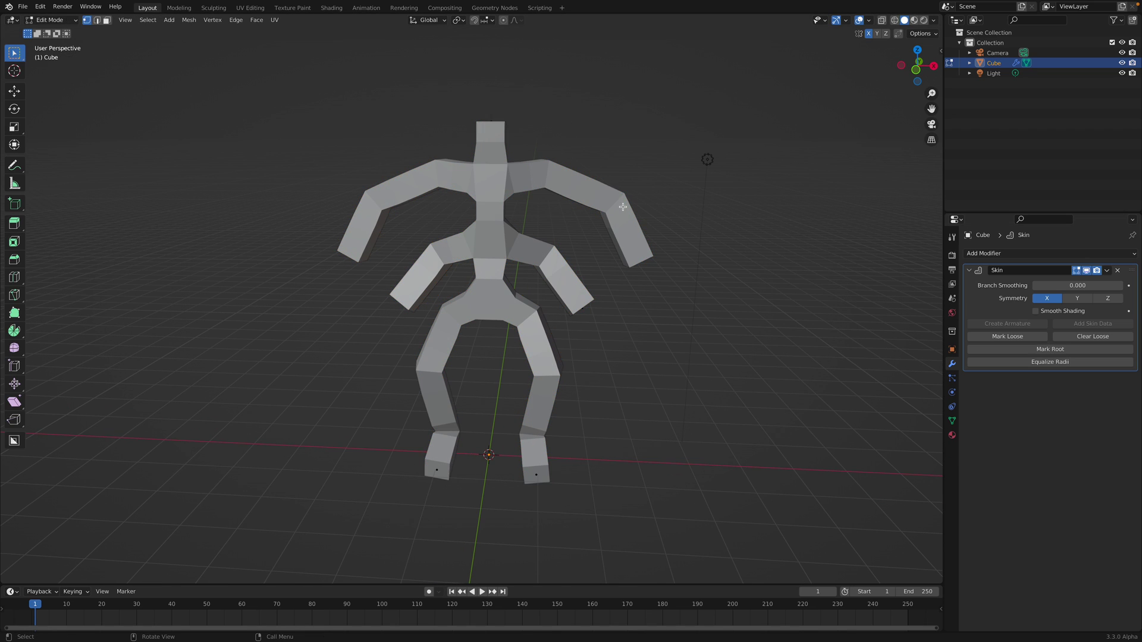
pyautogui.press('z')
pyautogui.click(577, 197)
pyautogui.moveTo(619, 200); pyautogui.dragTo(611, 194, button='middle')
pyautogui.press('Tab')
pyautogui.press('Tab')
pyautogui.scroll(1, 665, 214)
# - Resize the skin at the upper arm's elbow, enlarge it about 1.4 times at the hand, and adjust the hand's position
pyautogui.click(650, 183)
pyautogui.hotkey('ctrl', 'a')
pyautogui.click(674, 203)
pyautogui.click(674, 251)
pyautogui.hotkey('ctrl', 'a')
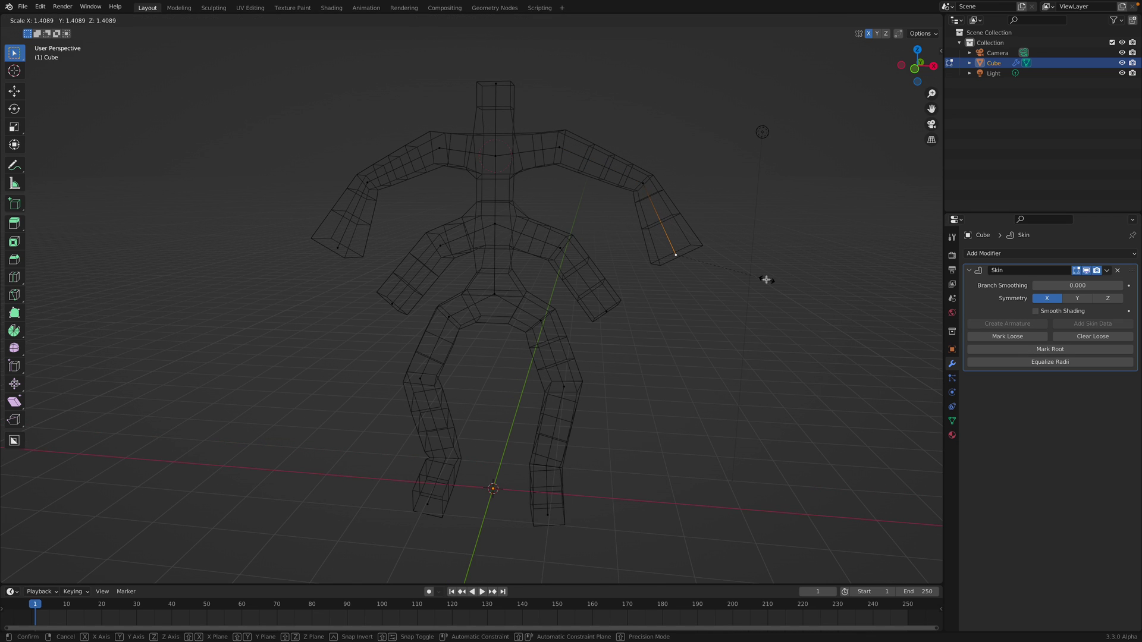
pyautogui.click(763, 278)
pyautogui.press('g')
pyautogui.click(719, 257)
# - Try to extrude an extra vertex from the upper arm's hand end
pyautogui.press('e')
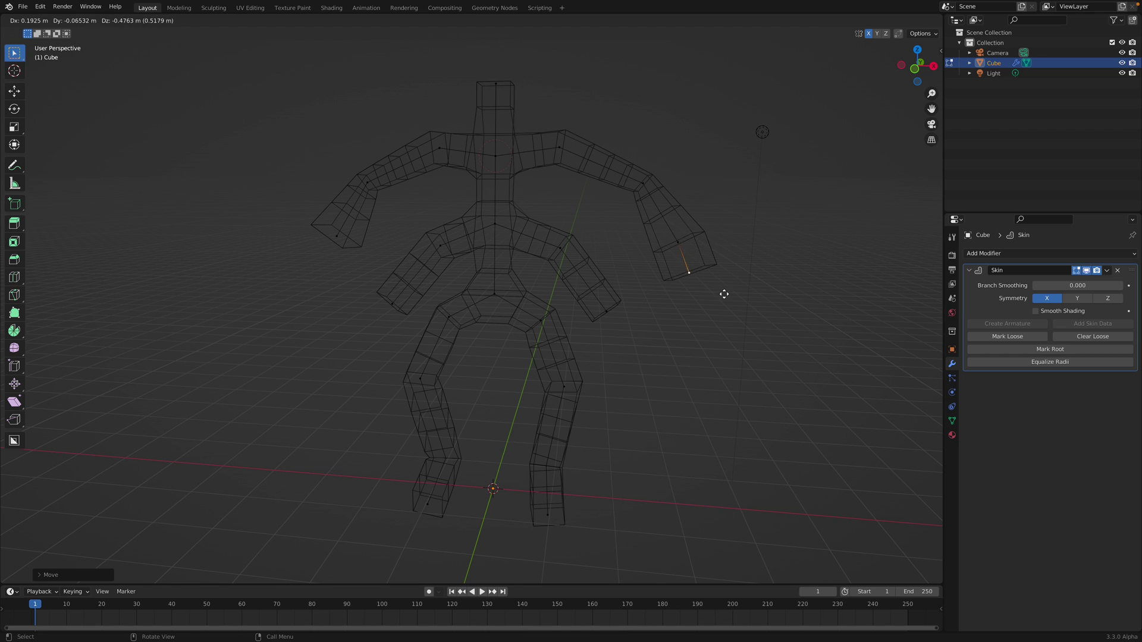
pyautogui.click(719, 289)
pyautogui.hotkey('ctrl', 'z')
# - Widen the upper arms by moving the shoulder, elbow and hand vertices outward on both sides
pyautogui.moveTo(698, 262); pyautogui.dragTo(714, 263, button='middle')
pyautogui.click(558, 150)
pyautogui.press('g')
pyautogui.click(632, 174)
pyautogui.click(633, 177)
pyautogui.press('g')
pyautogui.click(656, 178)
pyautogui.click(666, 235)
pyautogui.press('g')
pyautogui.click(679, 239)
# - Move the lower arm's elbow and hand vertices outward on both sides
pyautogui.click(563, 241)
pyautogui.press('g')
pyautogui.click(598, 241)
pyautogui.click(600, 306)
pyautogui.press('g')
pyautogui.click(638, 306)
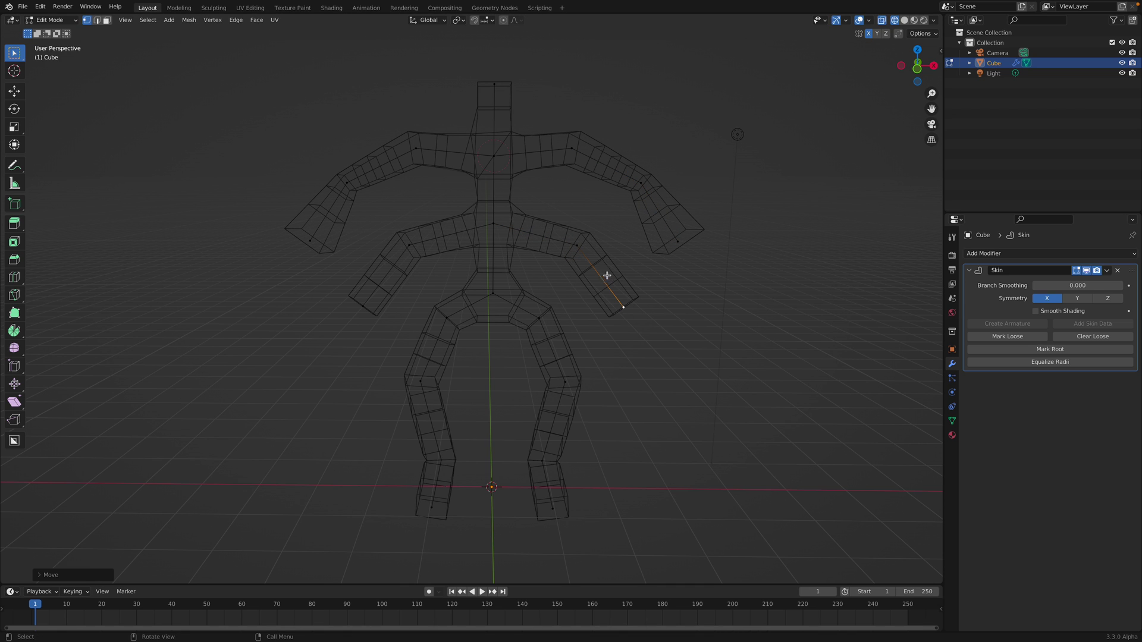
# - Return to Object Mode and create an armature from the Skin modifier
pyautogui.press('Tab')
pyautogui.moveTo(591, 255); pyautogui.dragTo(637, 235, button='middle')
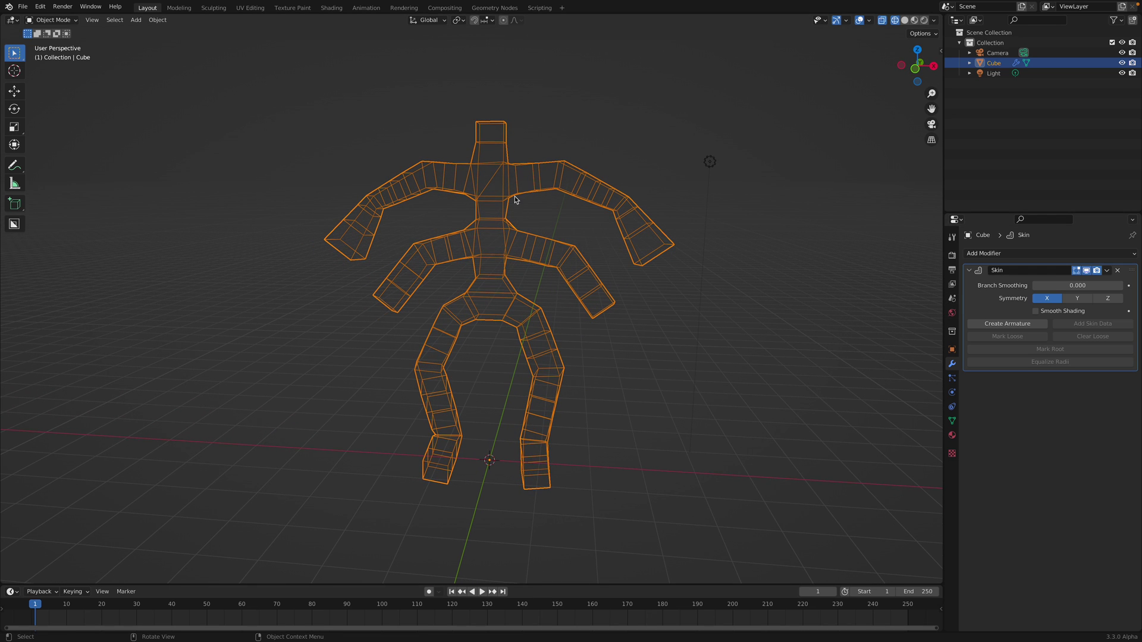
pyautogui.click(1001, 324)
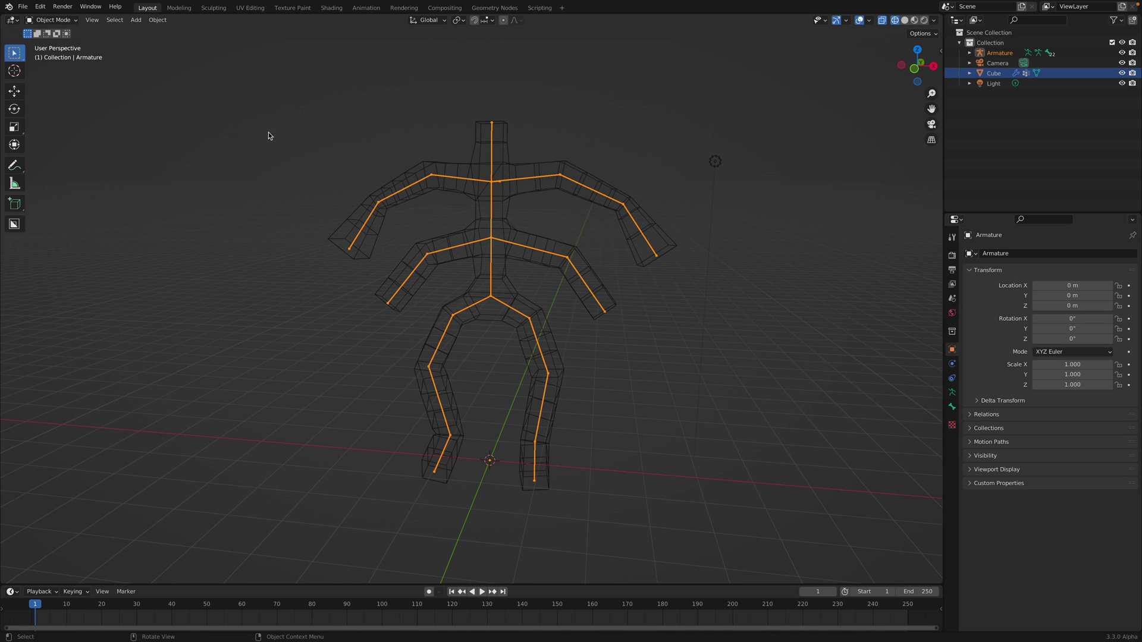
# - In Pose Mode, test-rotate the upper and lower arm bones, cancel each rotation, and return to Object Mode
pyautogui.click(53, 21)
pyautogui.click(48, 46)
pyautogui.click(546, 176)
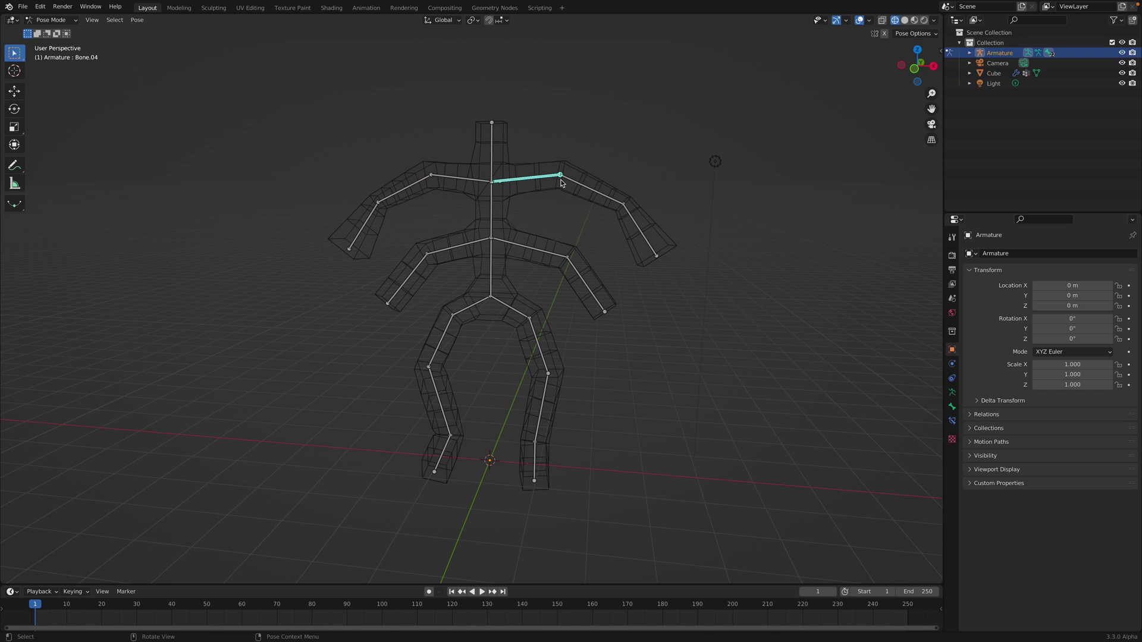
pyautogui.press('r')
pyautogui.rightClick(643, 211)
pyautogui.click(602, 197)
pyautogui.press('r')
pyautogui.rightClick(639, 206)
pyautogui.moveTo(626, 205); pyautogui.dragTo(643, 207, button='middle')
pyautogui.click(551, 253)
pyautogui.press('r')
pyautogui.rightClick(567, 234)
pyautogui.moveTo(564, 233); pyautogui.dragTo(543, 231, button='middle')
pyautogui.click(53, 24)
pyautogui.click(53, 32)
# - Deselect everything, set the viewport to solid shading, and select the skinned Cube mesh
pyautogui.moveTo(534, 162); pyautogui.dragTo(519, 163, button='middle')
pyautogui.hotkey('alt', 'a')
pyautogui.press('z')
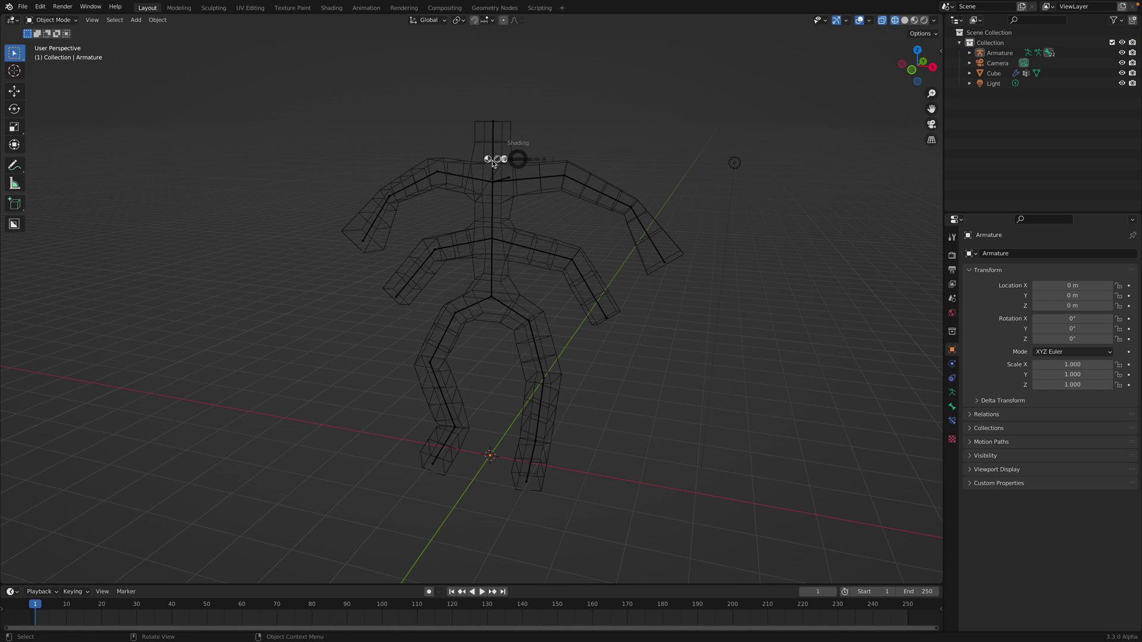
pyautogui.click(531, 162)
pyautogui.press('z')
pyautogui.click(560, 164)
pyautogui.moveTo(530, 148); pyautogui.dragTo(545, 146, button='middle')
pyautogui.click(545, 146)
pyautogui.click(558, 168)
pyautogui.moveTo(524, 180)
pyautogui.mouseDown(button='middle')
pyautogui.moveTo(540, 192)
pyautogui.moveTo(512, 204)
pyautogui.moveTo(522, 202)
pyautogui.mouseUp(button='middle')
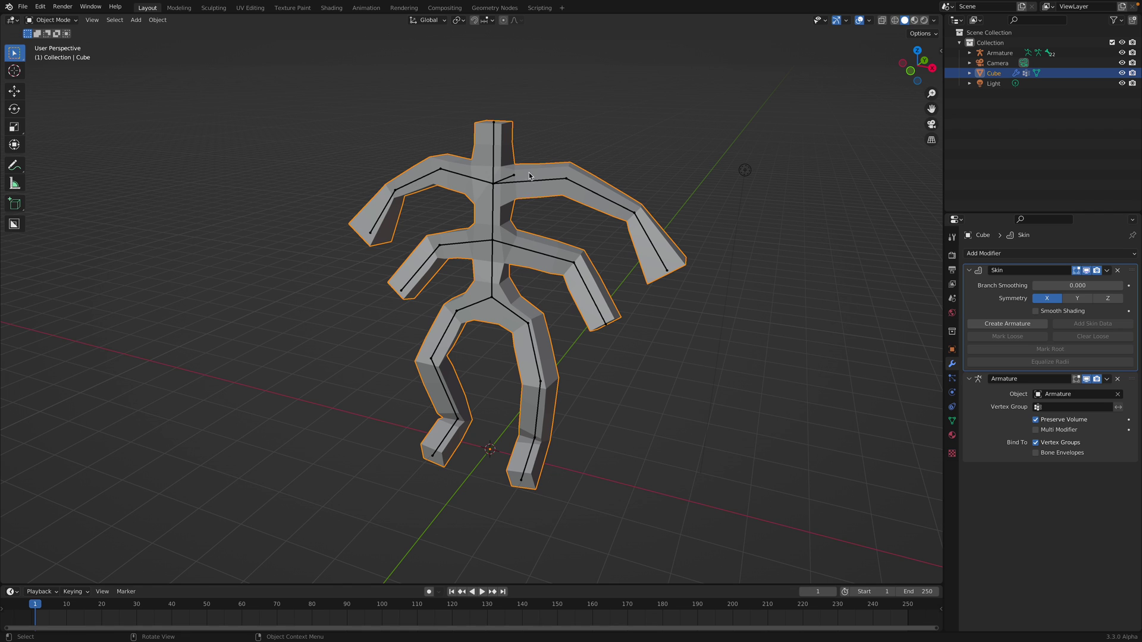
# - Save the file and remove the Skin modifier from the Cube mesh, keeping its Armature modifier
pyautogui.click(51, 19)
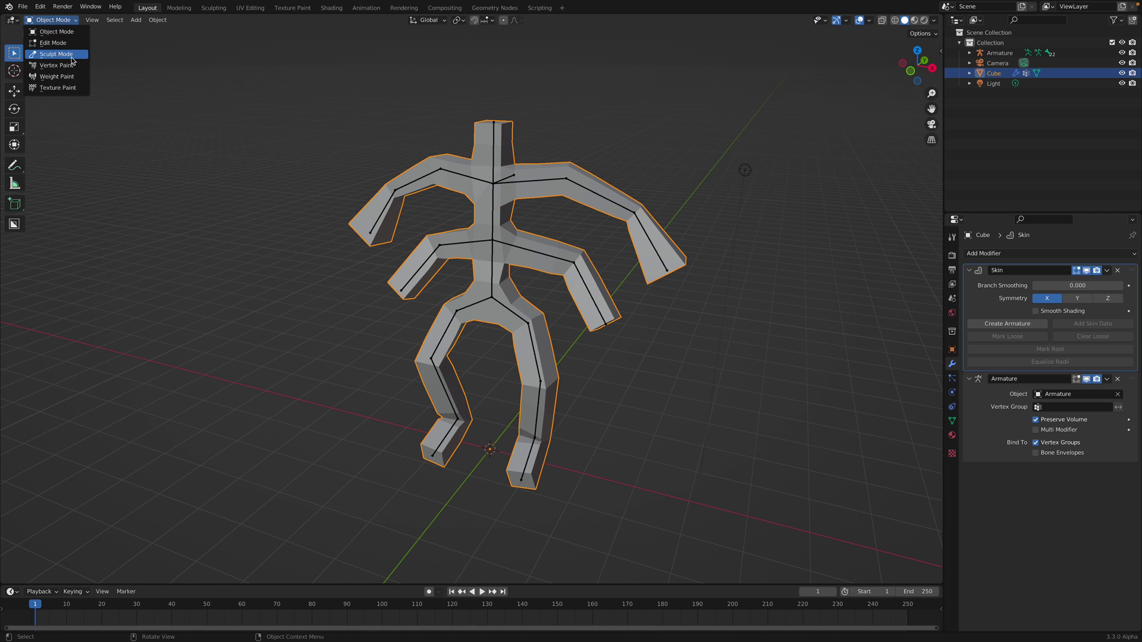
pyautogui.moveTo(655, 148); pyautogui.dragTo(666, 143, button='middle')
pyautogui.moveTo(623, 222); pyautogui.dragTo(648, 213, button='middle')
pyautogui.hotkey('ctrl', 's')
pyautogui.scroll(1, 631, 193)
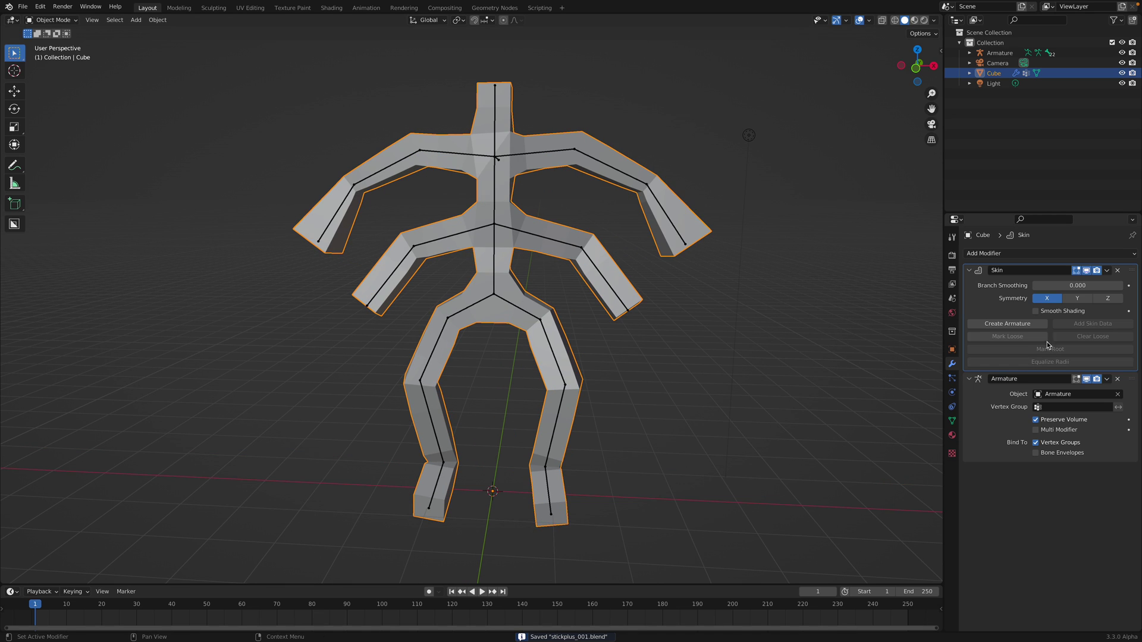
pyautogui.click(1118, 271)
pyautogui.moveTo(676, 224); pyautogui.dragTo(635, 242, button='middle')
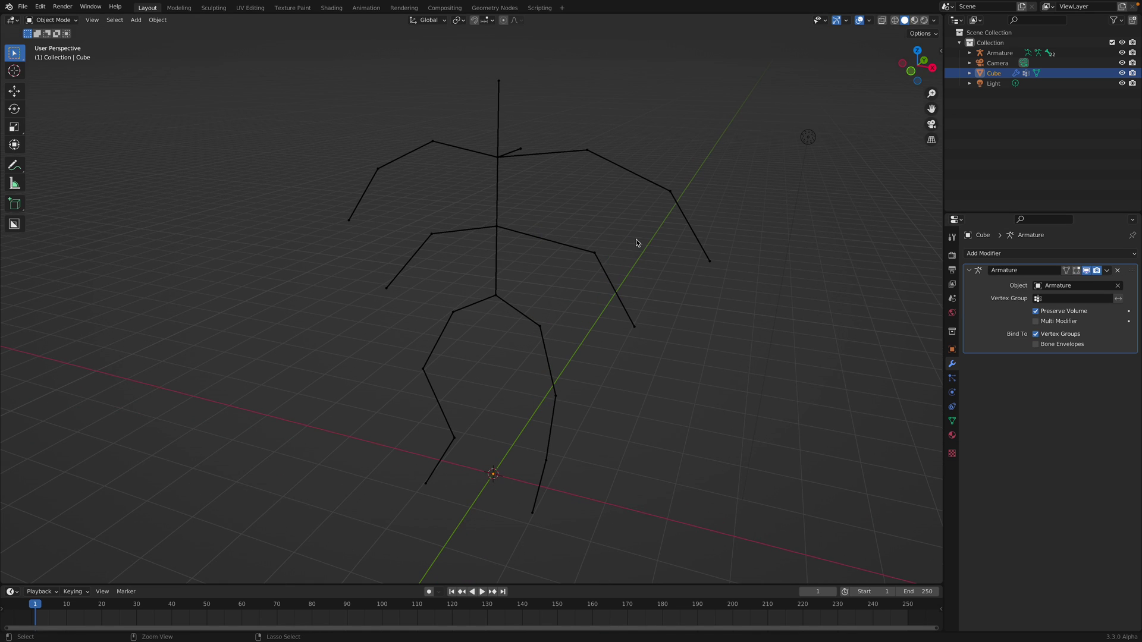
# - Test-move the armature and the Cube mesh separately, cancelling both moves, and leave the Cube mesh selected
pyautogui.click(596, 159)
pyautogui.moveTo(596, 159); pyautogui.dragTo(796, 277, button='middle')
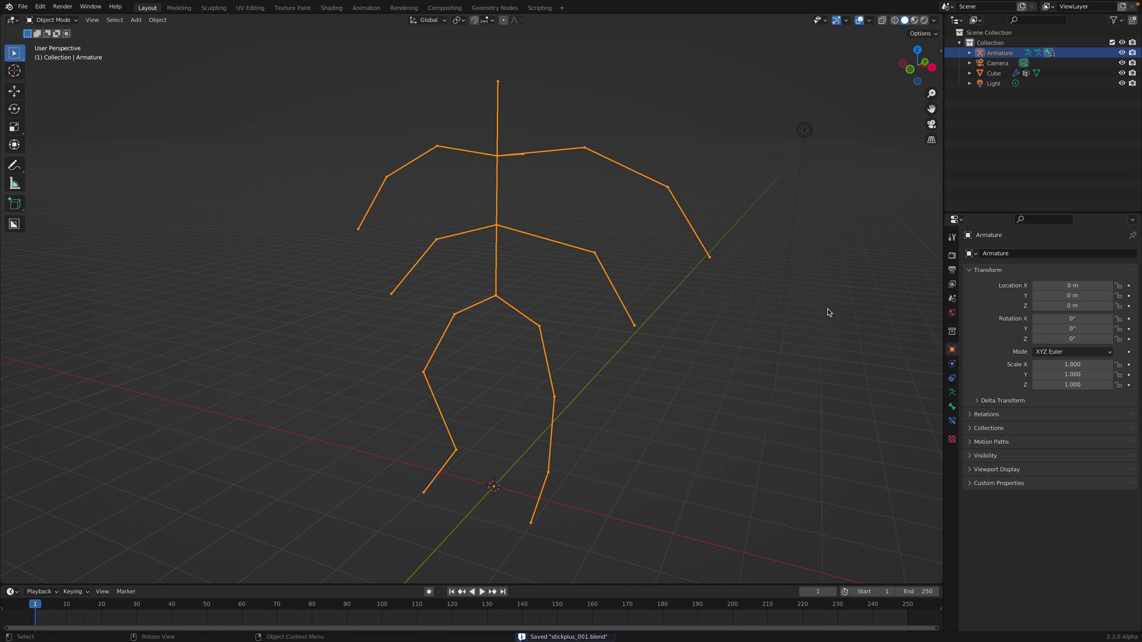
pyautogui.press('g')
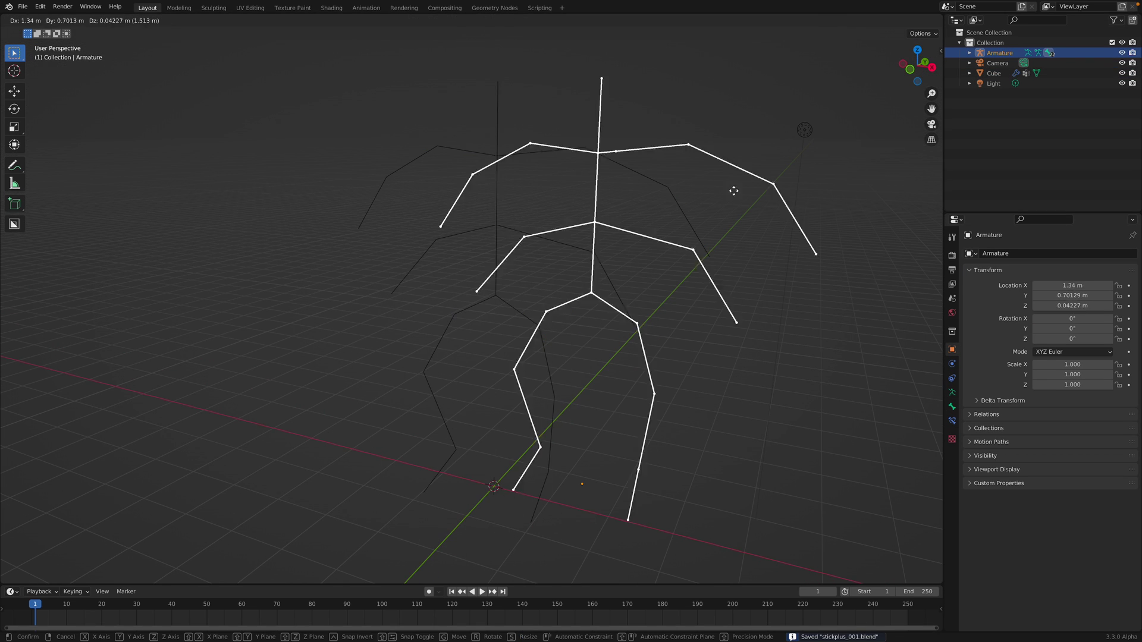
pyautogui.rightClick(697, 183)
pyautogui.click(992, 73)
pyautogui.press('g')
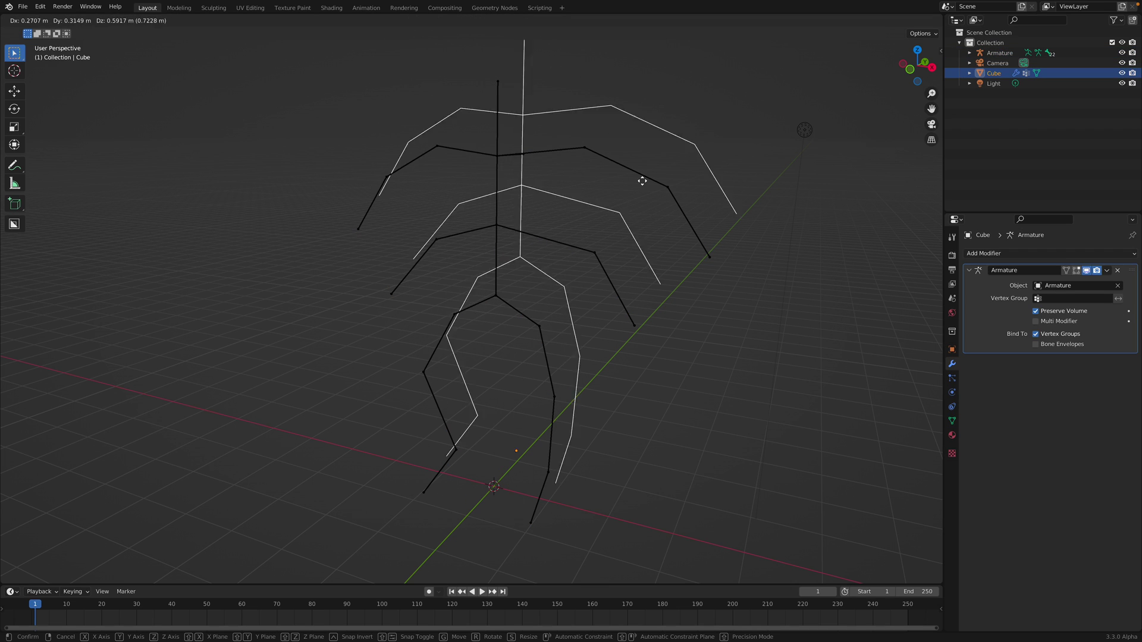
pyautogui.rightClick(625, 229)
pyautogui.moveTo(626, 229); pyautogui.dragTo(636, 232, button='middle')
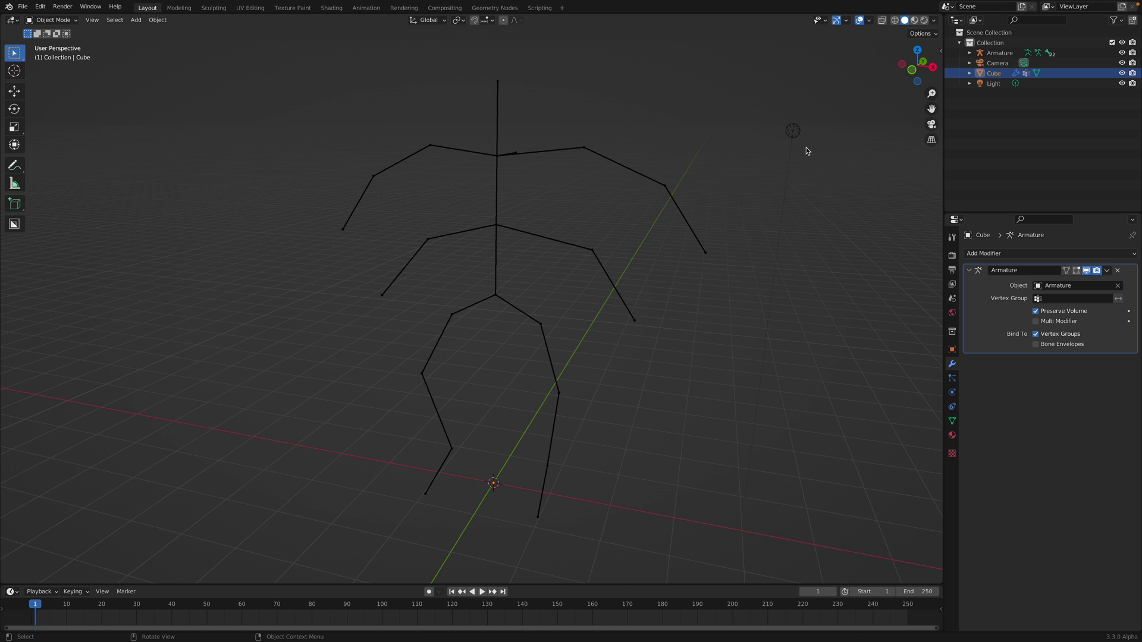
# - Convert the Cube mesh to a Grease Pencil object and save the file
pyautogui.rightClick(654, 155)
pyautogui.moveTo(655, 155)
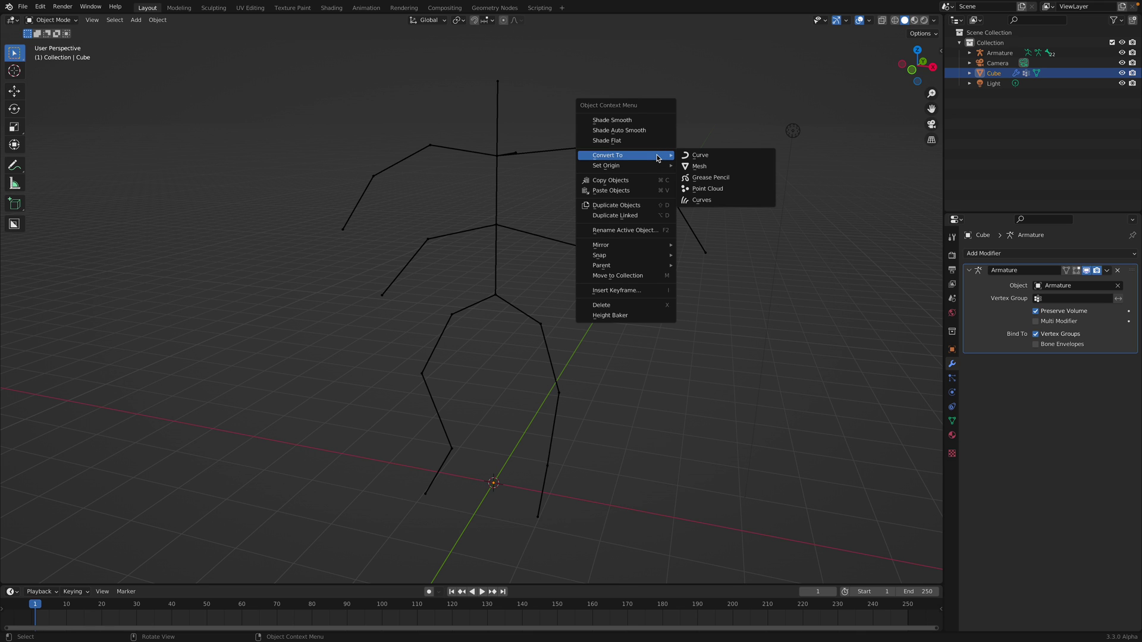
pyautogui.click(708, 177)
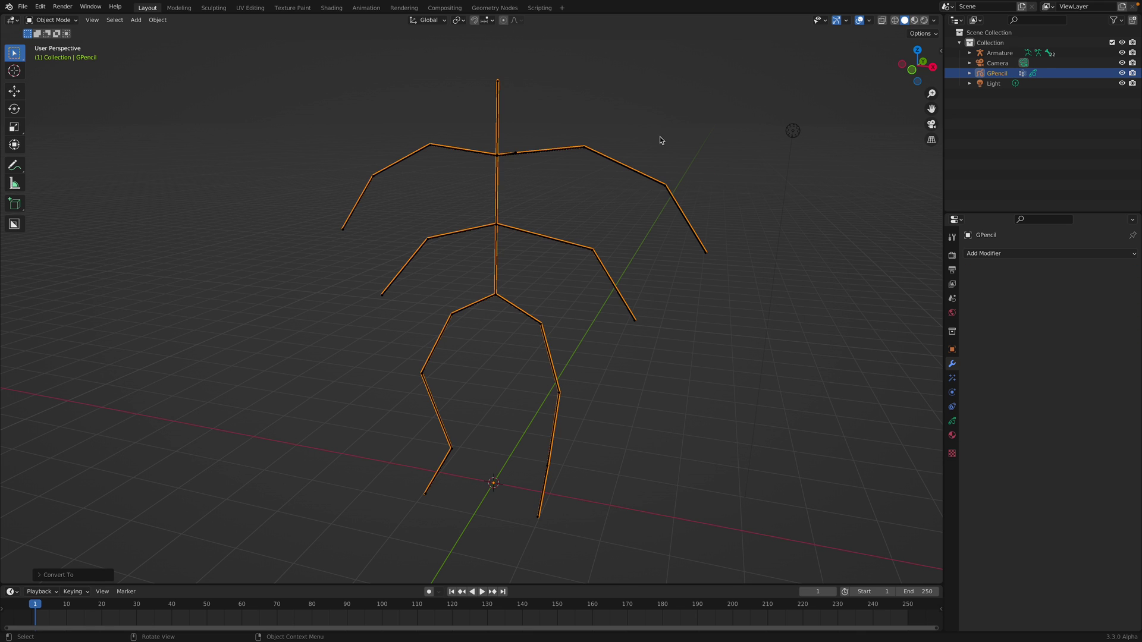
pyautogui.moveTo(631, 150)
pyautogui.mouseDown(button='middle')
pyautogui.moveTo(634, 172)
pyautogui.moveTo(640, 162)
pyautogui.mouseUp(button='middle')
pyautogui.hotkey('ctrl', 's')
# - Test-move the GPencil object away from the armature and cancel the move
pyautogui.click(987, 76)
pyautogui.press('g')
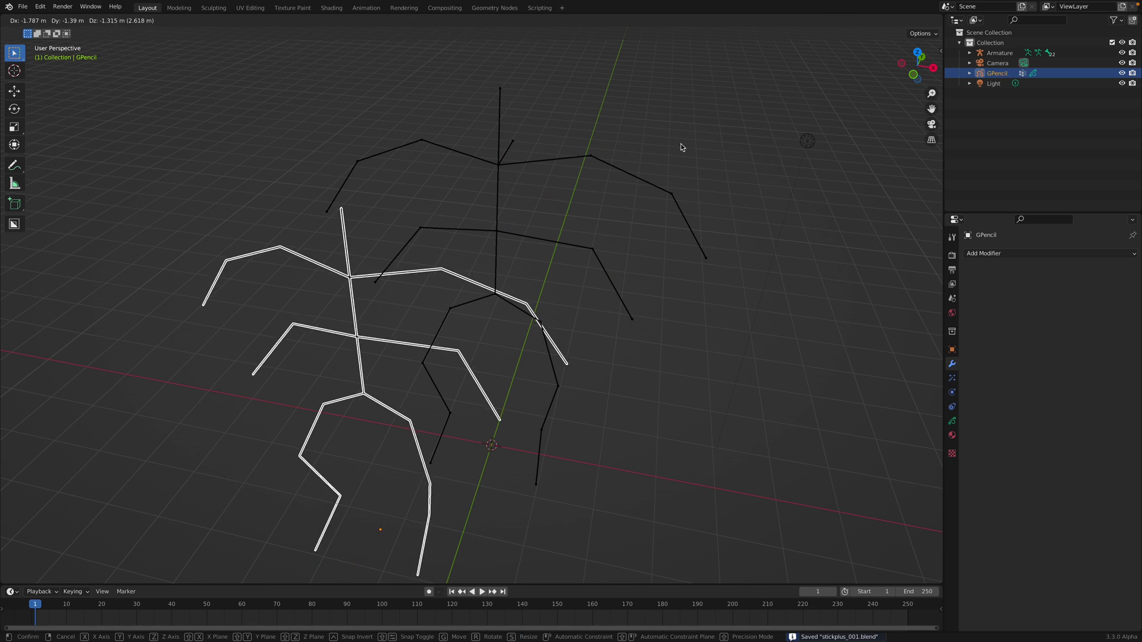
pyautogui.rightClick(676, 153)
pyautogui.moveTo(616, 208); pyautogui.dragTo(628, 179, button='middle')
# - Switch the GPencil object to Sculpt Mode and choose the Thickness brush with a radius of 288 px
pyautogui.click(59, 21)
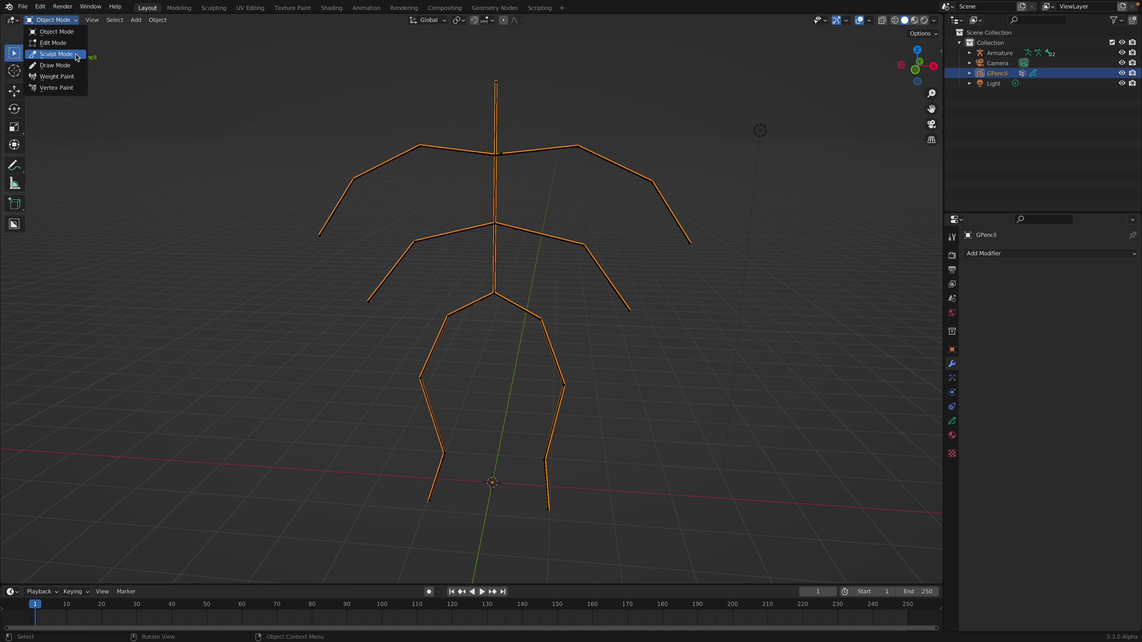
pyautogui.click(56, 55)
pyautogui.moveTo(25, 108)
pyautogui.mouseDown()
pyautogui.moveTo(173, 110)
pyautogui.moveTo(155, 112)
pyautogui.mouseUp()
pyautogui.moveTo(59, 34); pyautogui.dragTo(81, 33)
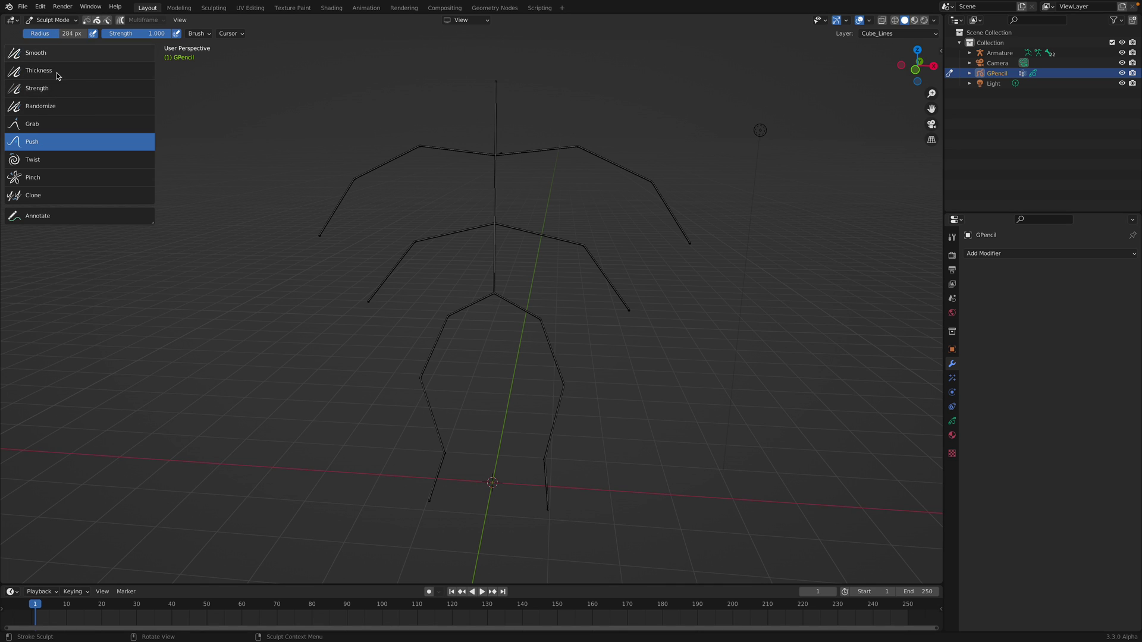
pyautogui.click(56, 72)
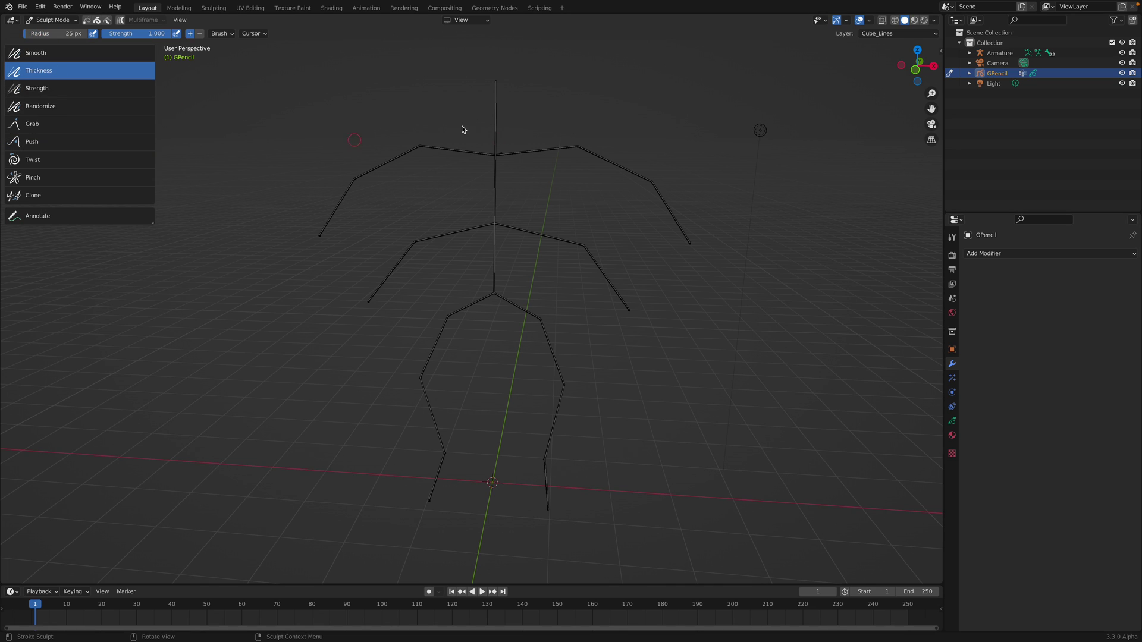
pyautogui.moveTo(59, 33); pyautogui.dragTo(92, 34)
pyautogui.moveTo(485, 154); pyautogui.dragTo(492, 153, button='middle')
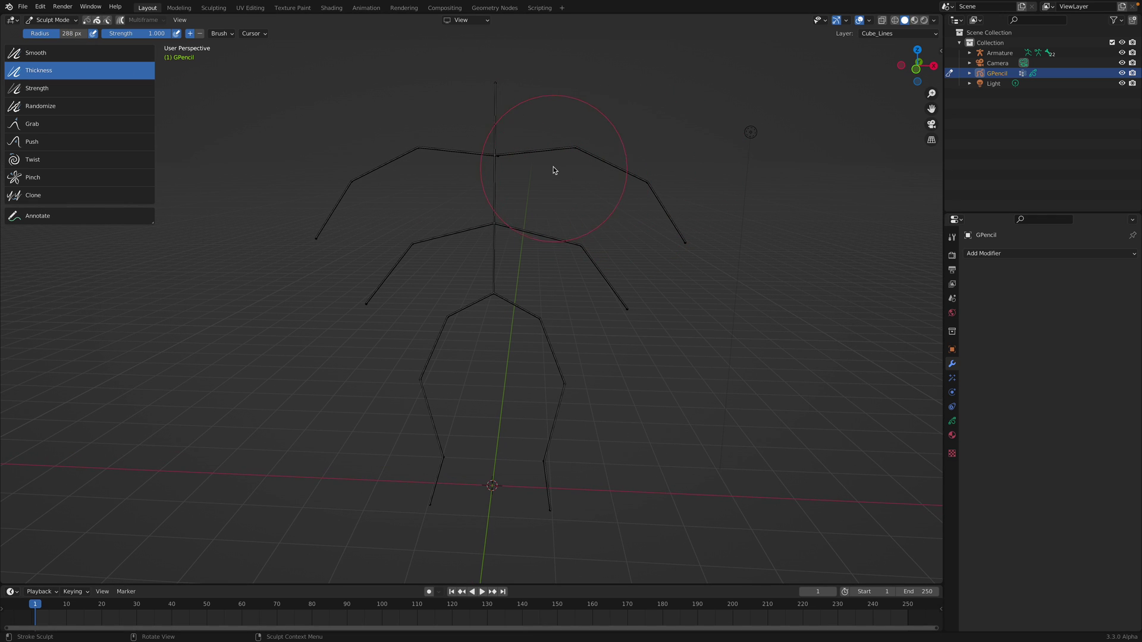
# - Thicken the strokes around the neck and the upper shoulder on the positive X side
pyautogui.moveTo(539, 172)
pyautogui.mouseDown()
pyautogui.moveTo(537, 131)
pyautogui.moveTo(606, 162)
pyautogui.mouseUp()
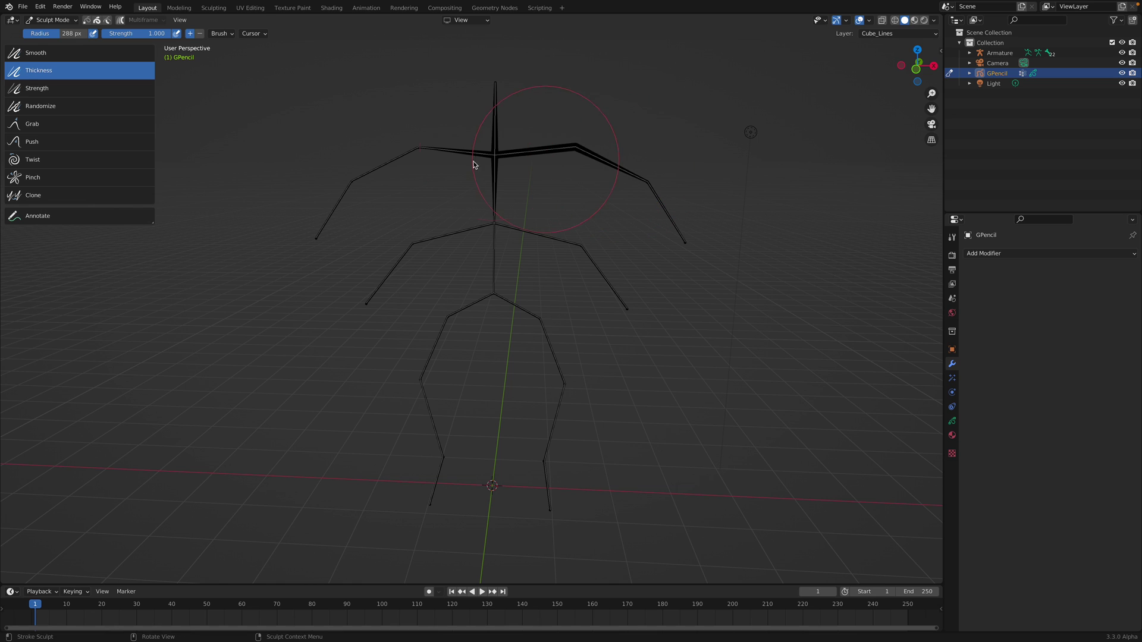
pyautogui.moveTo(560, 73); pyautogui.dragTo(568, 70, button='middle')
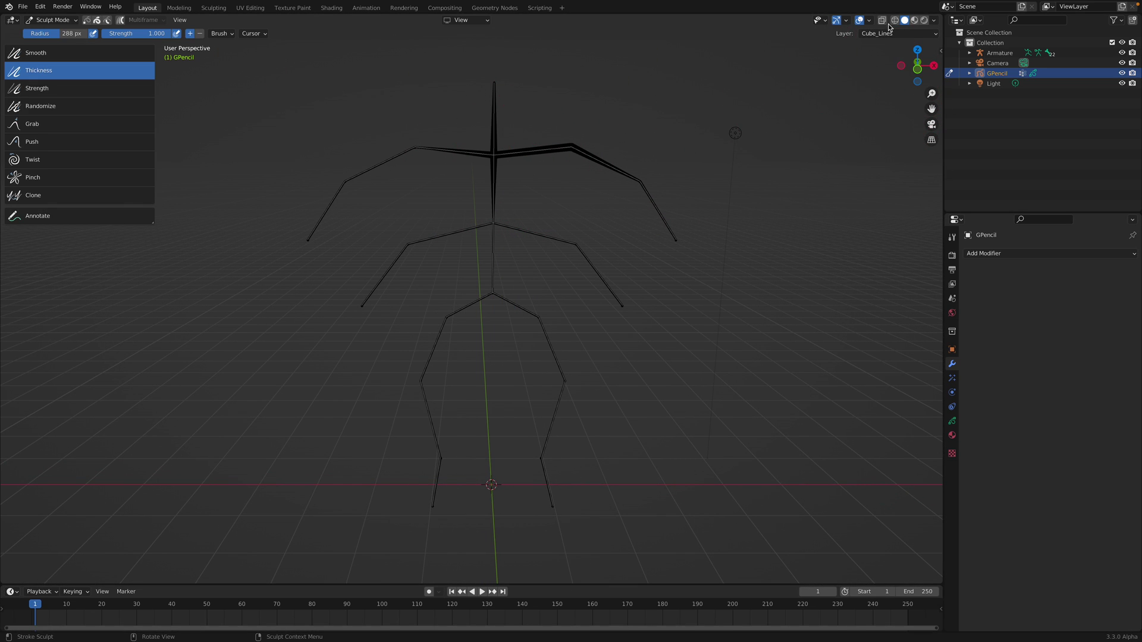
# - Open the viewport sidebar and examine the Thickness brush's tool settings
pyautogui.click(932, 22)
pyautogui.click(941, 51)
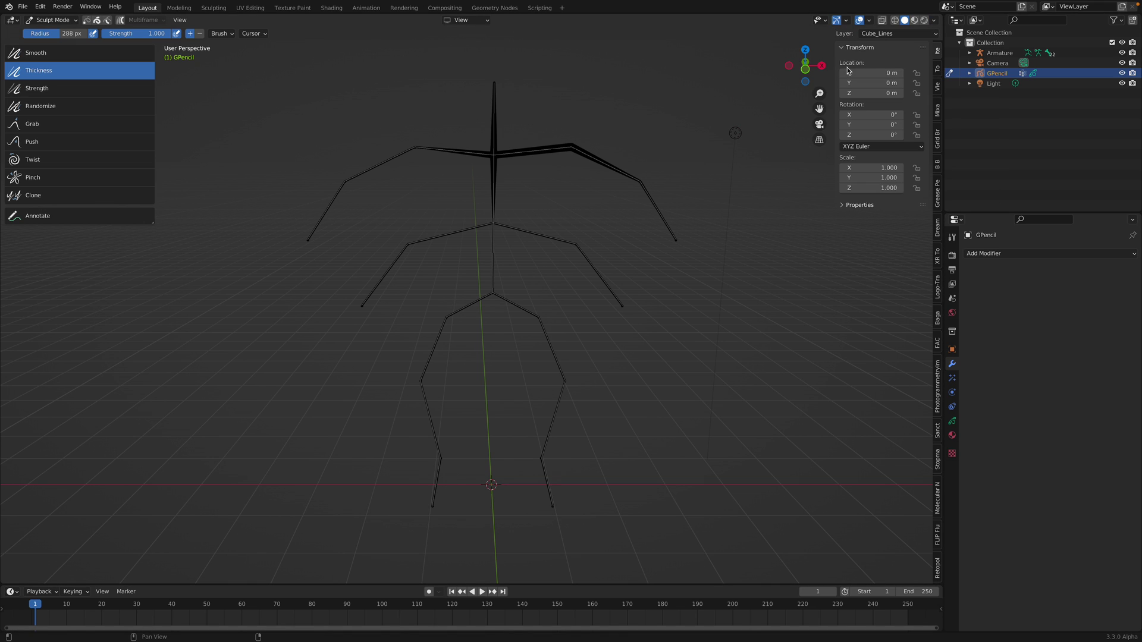
pyautogui.click(938, 71)
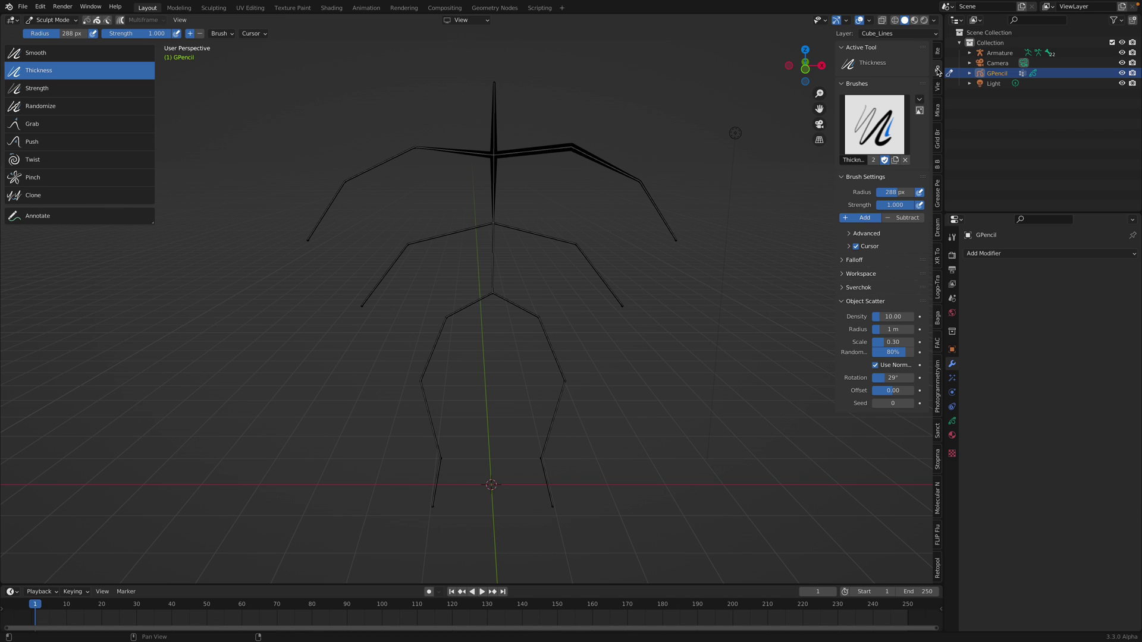
pyautogui.click(938, 86)
pyautogui.scroll(-1, 938, 85)
pyautogui.scroll(2, 939, 87)
# - Thicken the strokes of the neck, spine, both arms and the leg on the positive X side
pyautogui.moveTo(496, 183); pyautogui.dragTo(530, 263)
pyautogui.moveTo(605, 263)
pyautogui.mouseDown()
pyautogui.moveTo(645, 177)
pyautogui.moveTo(648, 205)
pyautogui.moveTo(675, 202)
pyautogui.moveTo(619, 264)
pyautogui.moveTo(563, 301)
pyautogui.moveTo(528, 297)
pyautogui.moveTo(553, 506)
pyautogui.mouseUp()
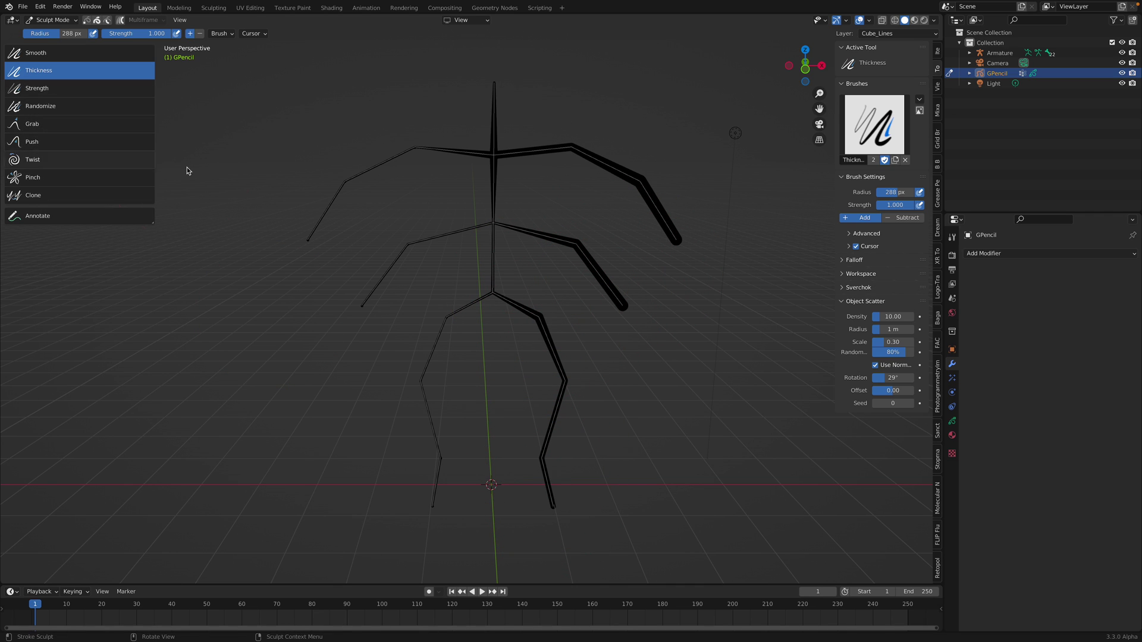
pyautogui.moveTo(498, 287); pyautogui.dragTo(511, 194)
pyautogui.moveTo(504, 134)
pyautogui.mouseDown()
pyautogui.moveTo(500, 84)
pyautogui.moveTo(640, 190)
pyautogui.mouseUp()
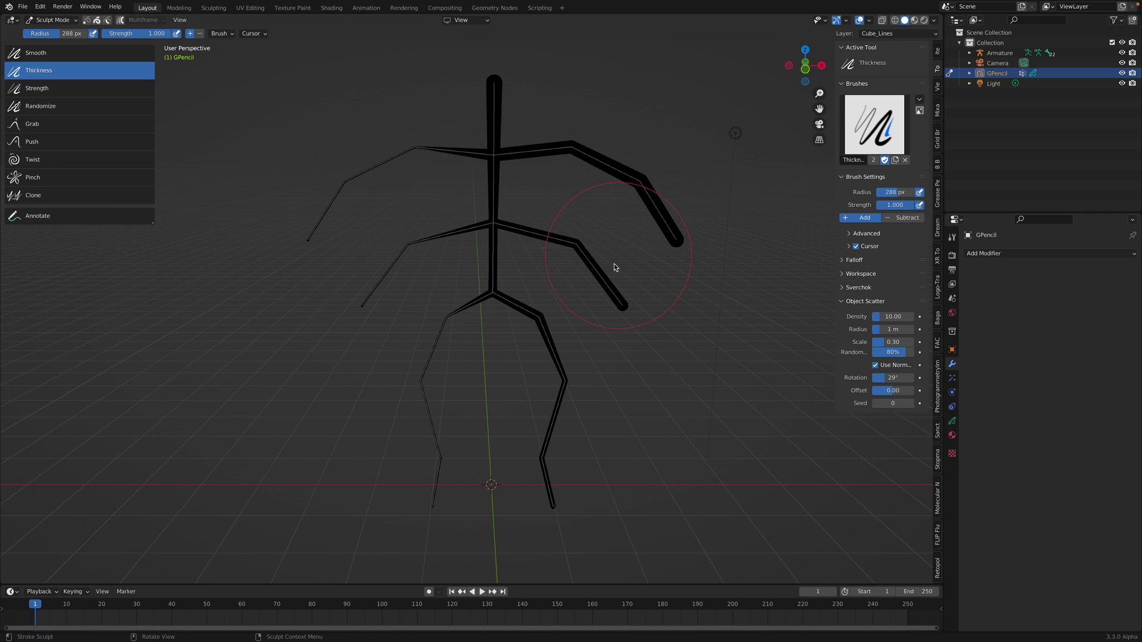
pyautogui.moveTo(594, 255); pyautogui.dragTo(585, 252)
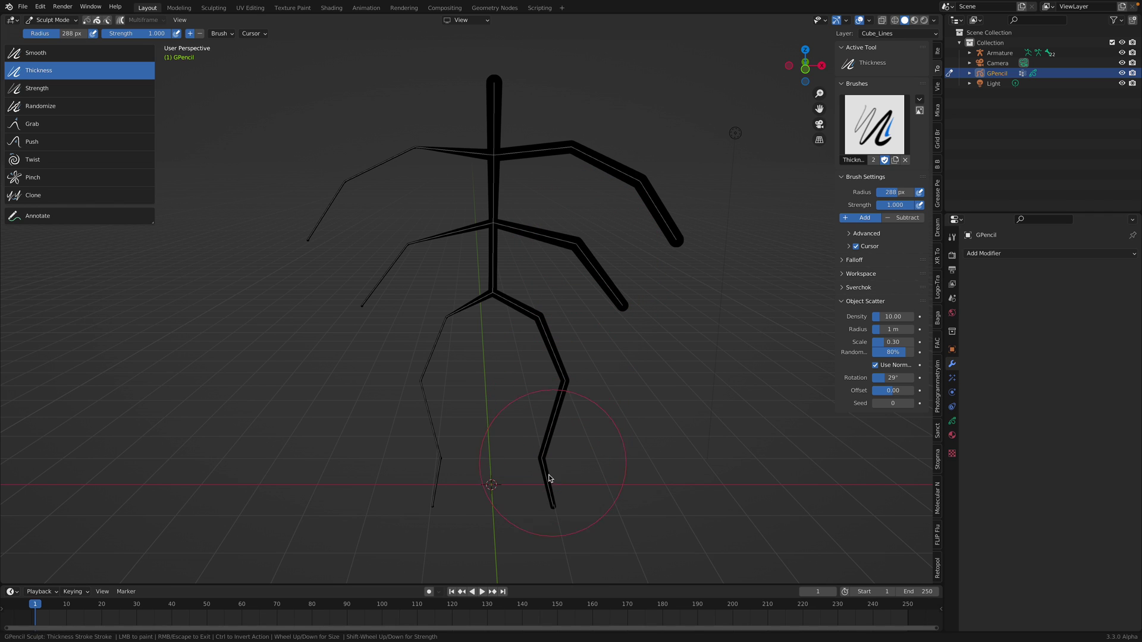
# - Build up more thickness on the positive X leg, hip, lower torso, lower arm and neck to even out the strokes
pyautogui.moveTo(541, 456); pyautogui.dragTo(555, 403)
pyautogui.moveTo(557, 506); pyautogui.dragTo(553, 326)
pyautogui.moveTo(503, 294); pyautogui.dragTo(511, 248)
pyautogui.moveTo(519, 250); pyautogui.dragTo(578, 234)
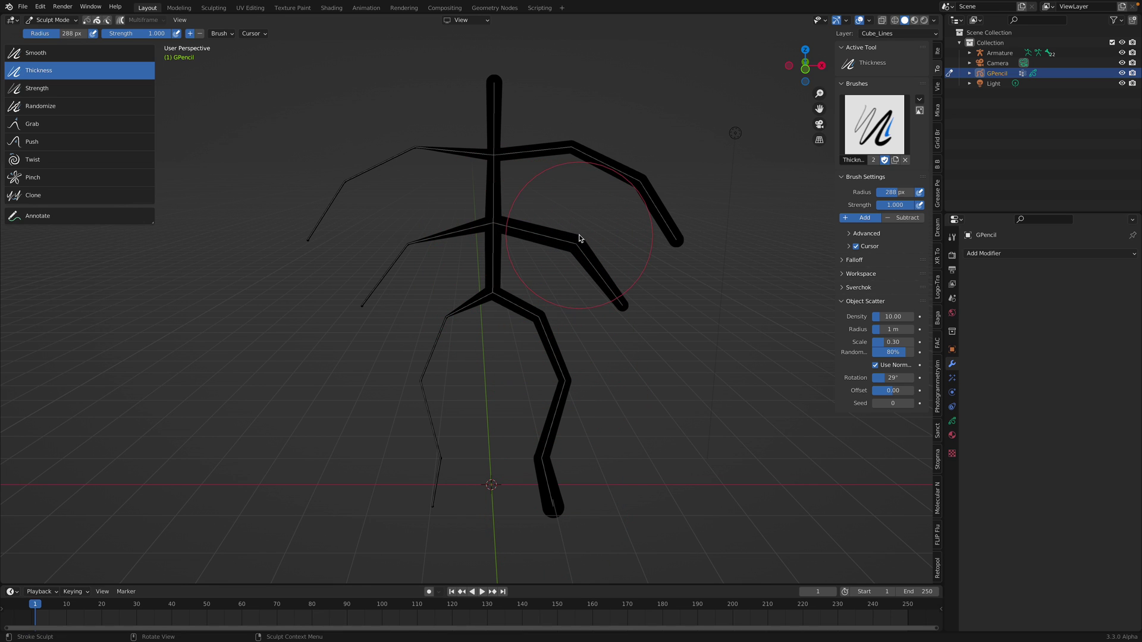
pyautogui.moveTo(607, 305); pyautogui.dragTo(625, 288)
pyautogui.moveTo(509, 132); pyautogui.dragTo(505, 131)
pyautogui.moveTo(506, 148); pyautogui.dragTo(485, 166, button='middle')
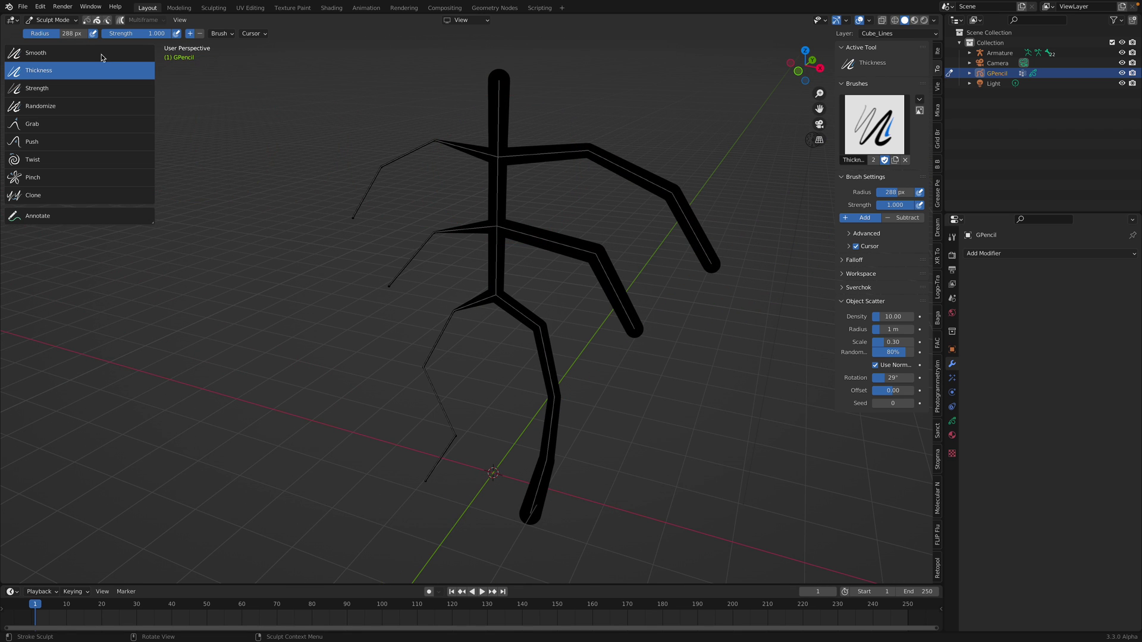
# - Return the GPencil object to Object Mode and save the file
pyautogui.click(50, 22)
pyautogui.click(53, 33)
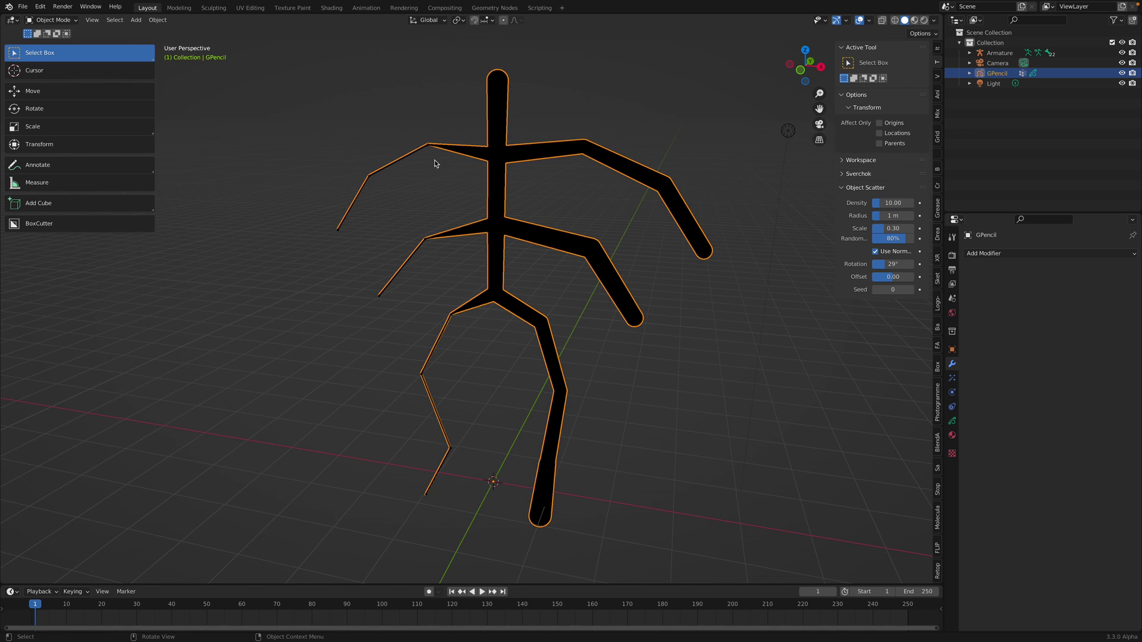
pyautogui.hotkey('ctrl', 's')
# - Add a Mirror modifier to the GPencil object, apply it, and save the file
pyautogui.click(1011, 255)
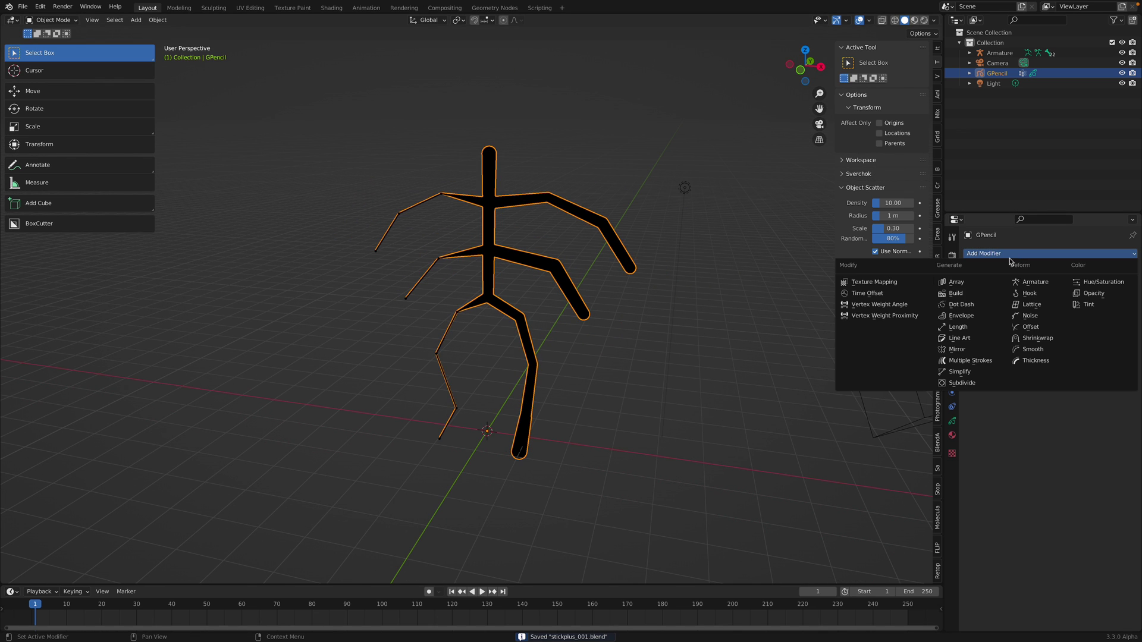
pyautogui.click(980, 349)
pyautogui.moveTo(558, 252)
pyautogui.mouseDown(button='middle')
pyautogui.moveTo(611, 250)
pyautogui.moveTo(550, 243)
pyautogui.mouseUp(button='middle')
pyautogui.hotkey('ctrl', 'a')
pyautogui.press('Tab')
pyautogui.press('Tab')
pyautogui.moveTo(620, 259); pyautogui.dragTo(600, 173, button='middle')
pyautogui.hotkey('ctrl', 's')
pyautogui.press('Tab')
pyautogui.press('Tab')
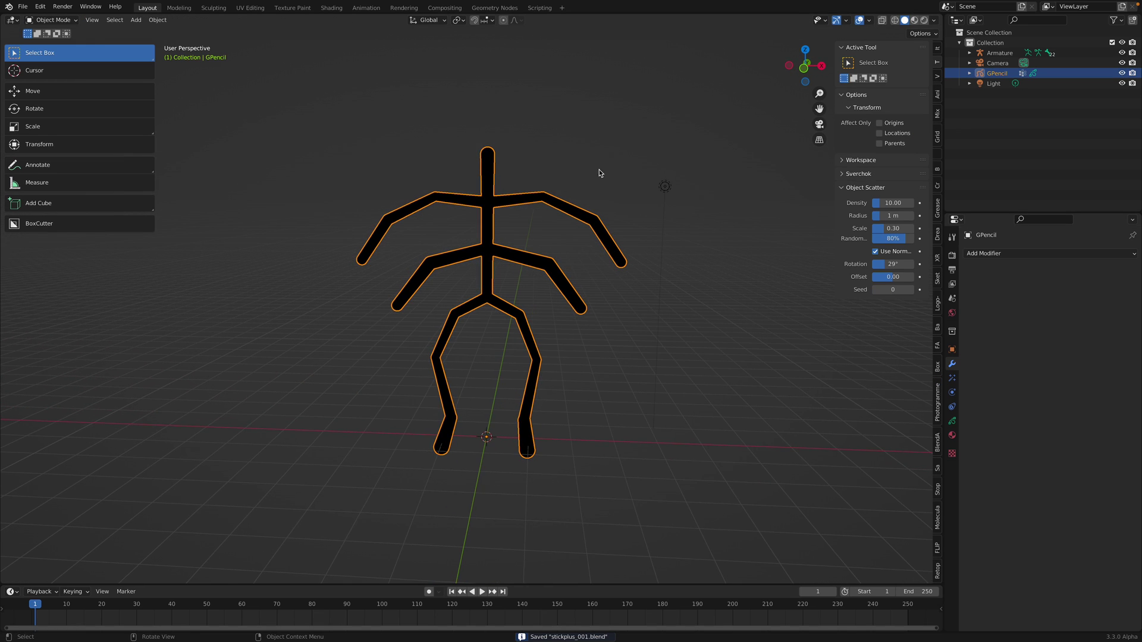
# - Convert the GPencil object to a Bezier curve
pyautogui.rightClick(567, 164)
pyautogui.moveTo(566, 164)
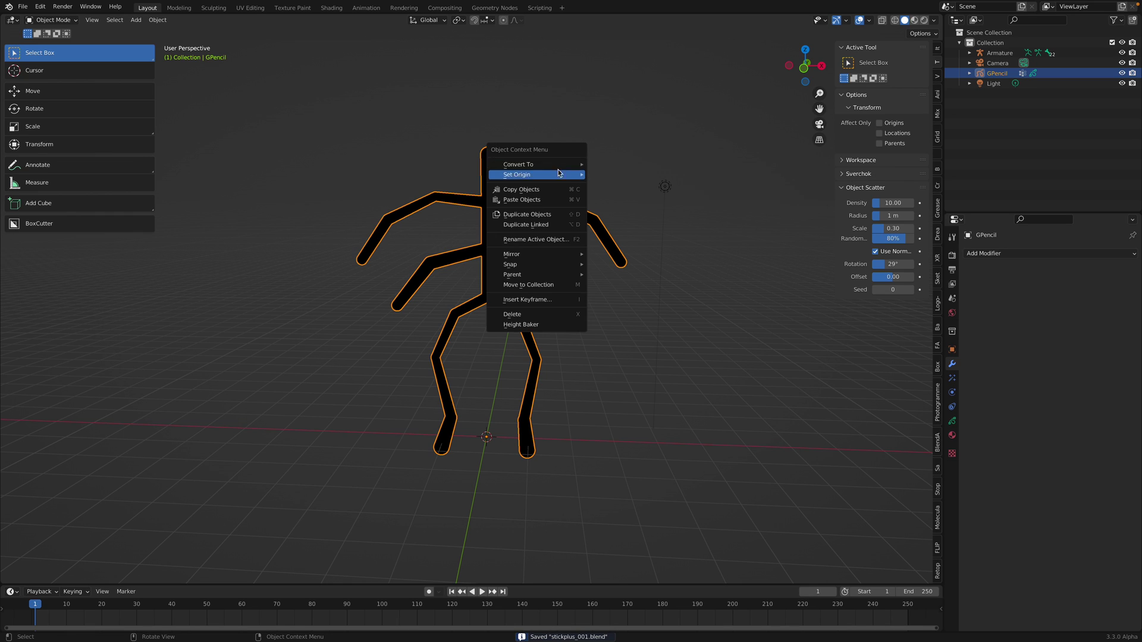
pyautogui.press('Escape')
pyautogui.rightClick(545, 162)
pyautogui.moveTo(545, 162)
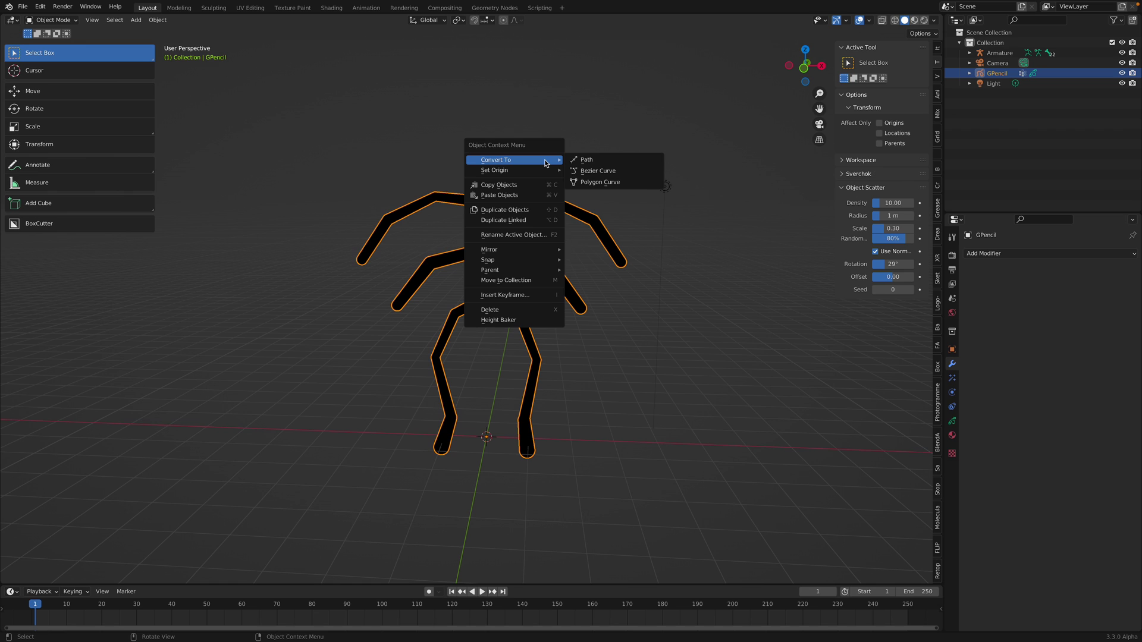
pyautogui.click(618, 170)
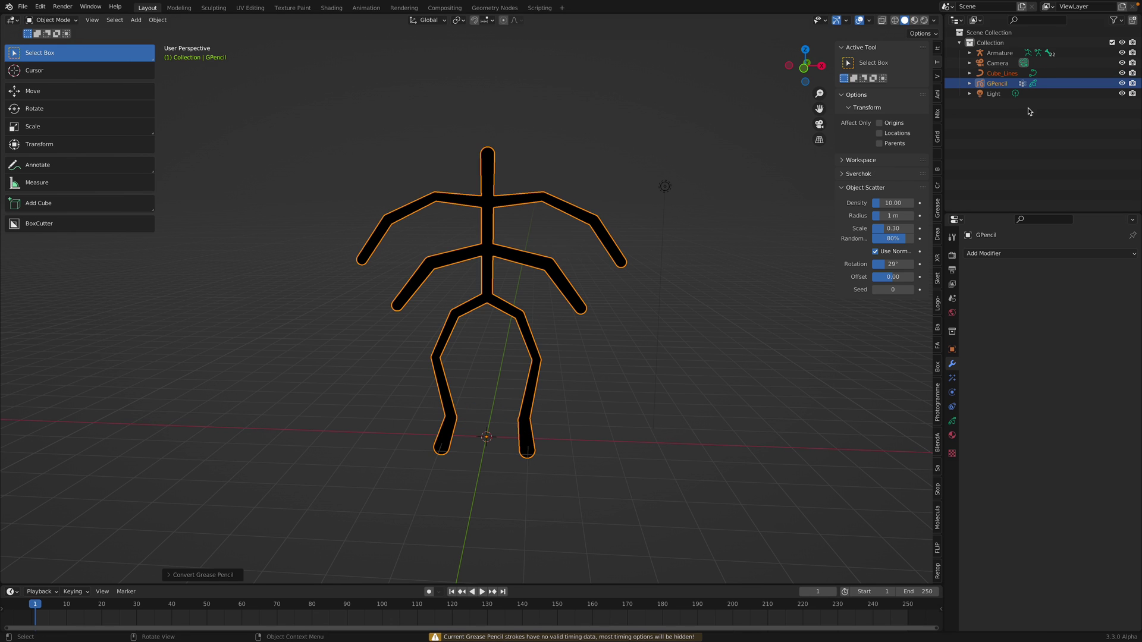
# - Move the converted Cube_Lines curve about 0.76 m along X and 2.48 m along Z in the front view
pyautogui.click(998, 75)
pyautogui.press('g')
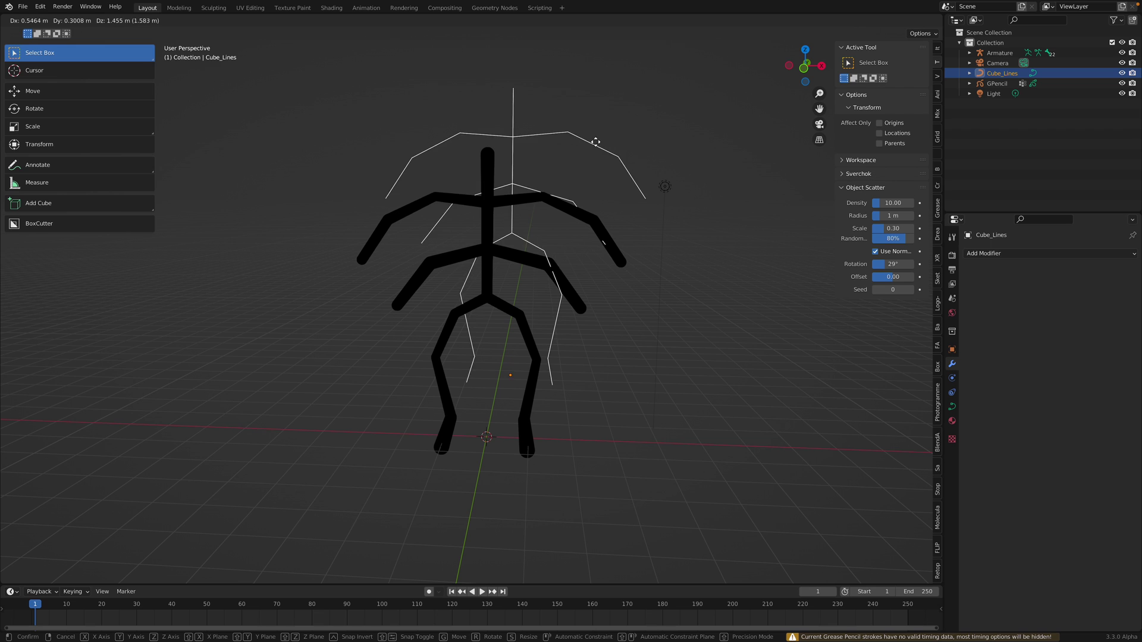
pyautogui.rightClick(565, 166)
pyautogui.moveTo(574, 266); pyautogui.dragTo(531, 316, button='middle')
pyautogui.scroll(-1, 541, 277)
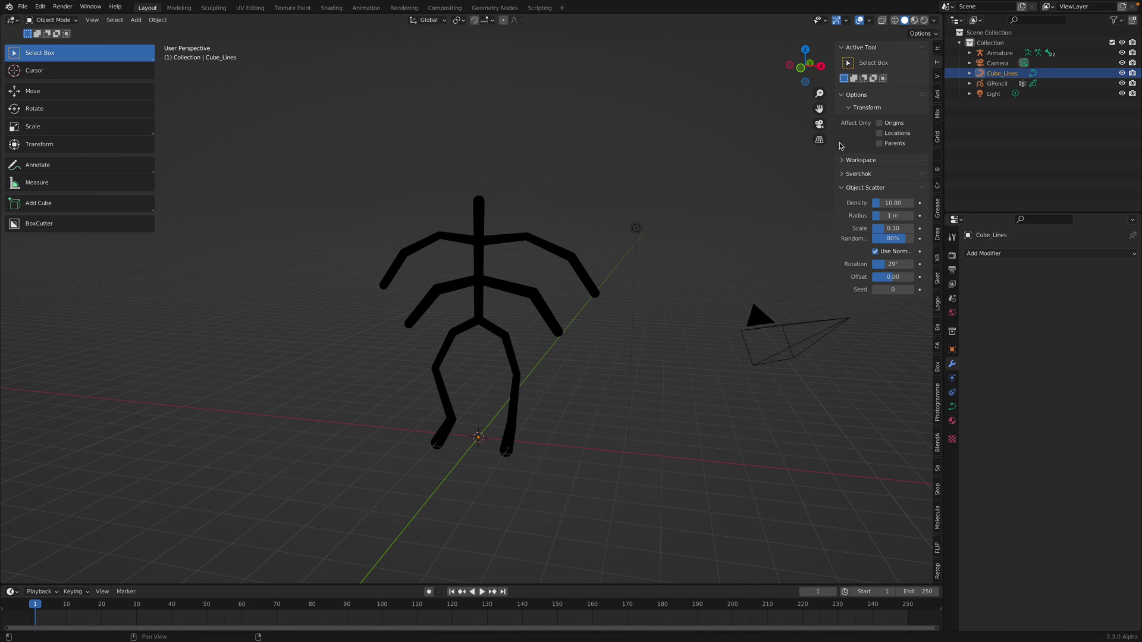
pyautogui.click(801, 68)
pyautogui.press('g')
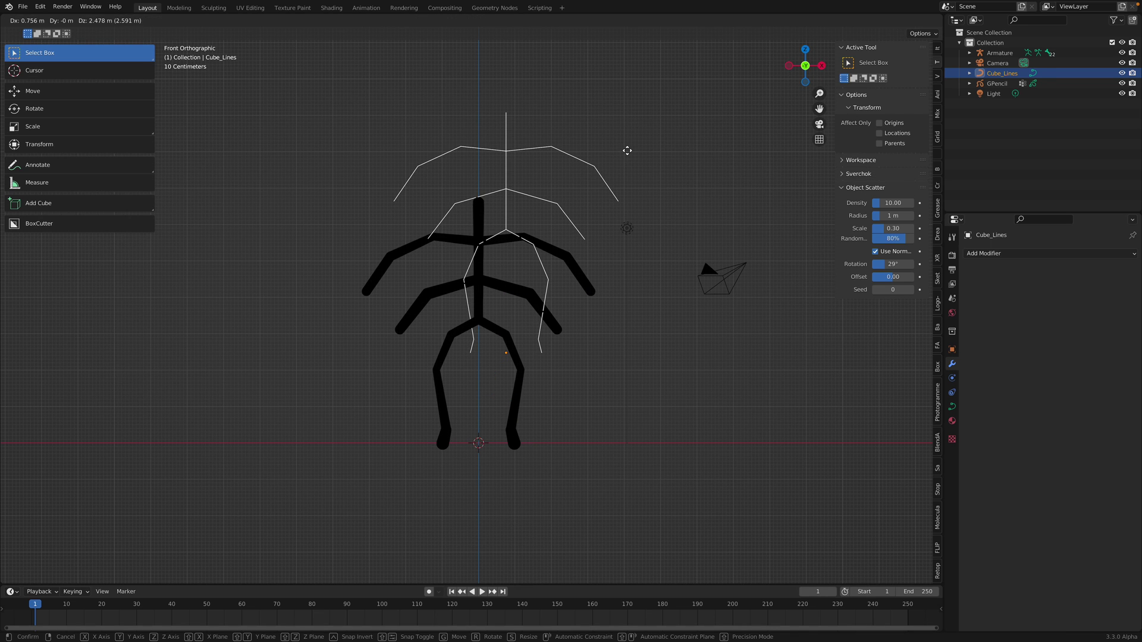
pyautogui.click(627, 151)
# - Try bevel depths of 0.1 m and 0.02 m on the Cube_Lines curve
pyautogui.click(952, 406)
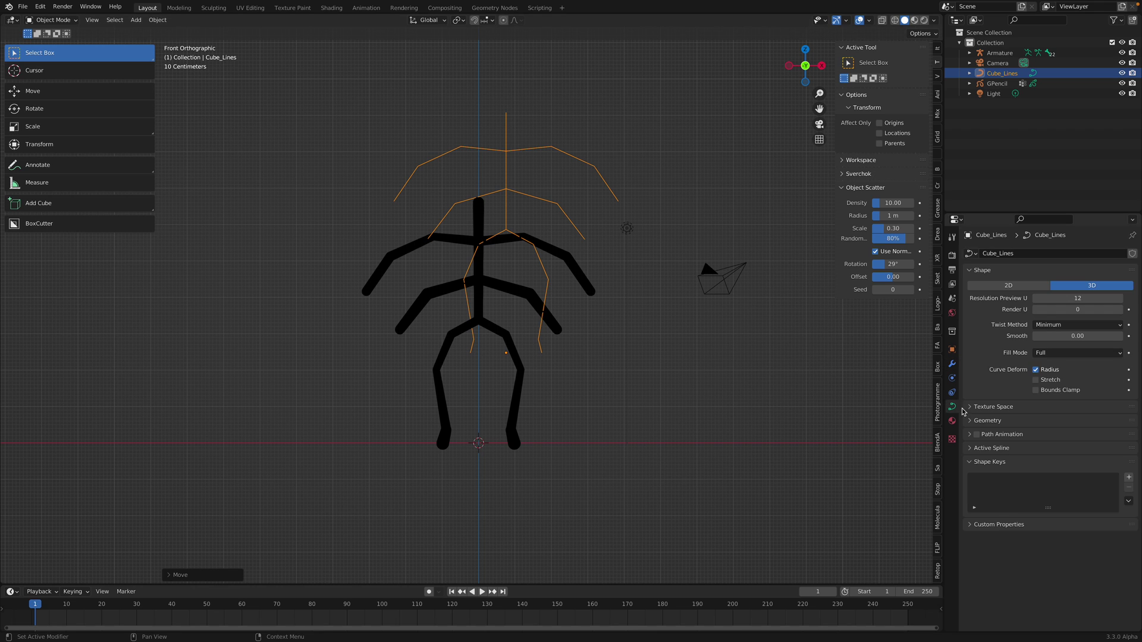
pyautogui.click(987, 420)
pyautogui.moveTo(1071, 447)
pyautogui.mouseDown()
pyautogui.moveTo(1094, 447)
pyautogui.moveTo(1070, 446)
pyautogui.mouseUp()
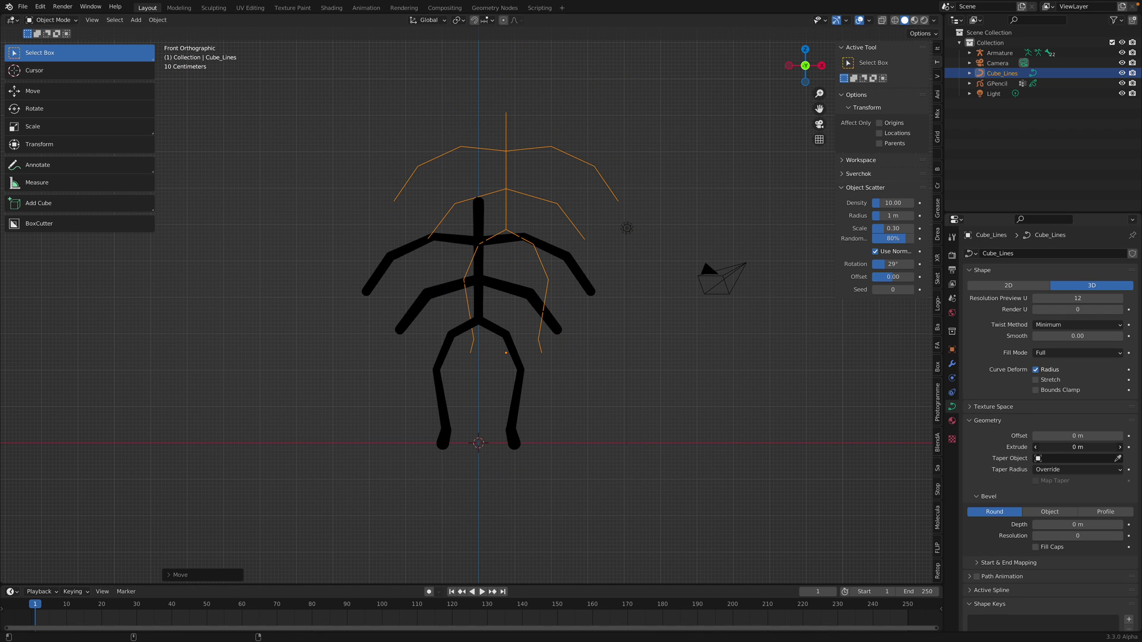
pyautogui.moveTo(1076, 524)
pyautogui.mouseDown()
pyautogui.moveTo(1100, 523)
pyautogui.moveTo(1076, 524)
pyautogui.mouseUp()
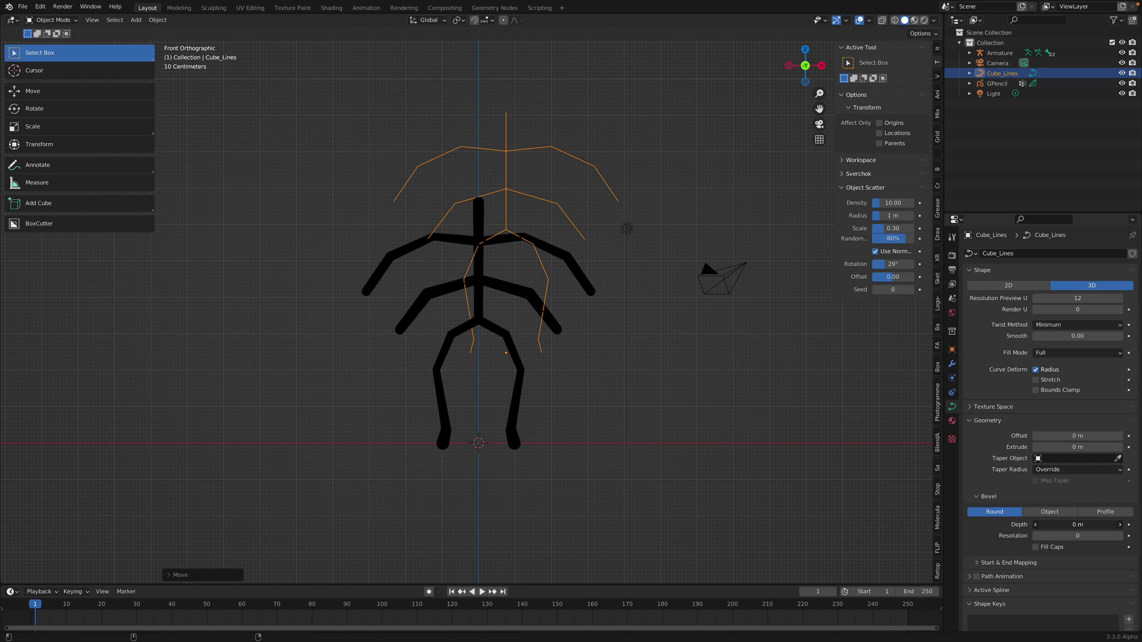
pyautogui.click(1074, 524)
pyautogui.write('0.1')
pyautogui.press('Return')
pyautogui.click(1074, 524)
pyautogui.write('0.02')
pyautogui.press('Return')
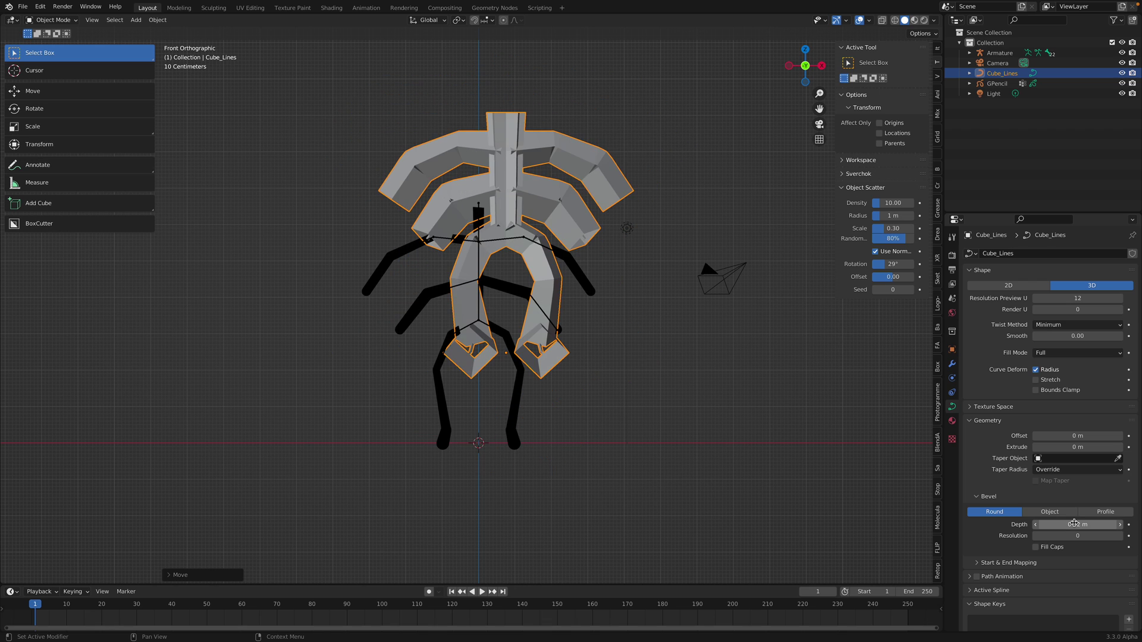
pyautogui.moveTo(660, 380); pyautogui.dragTo(751, 424, button='middle')
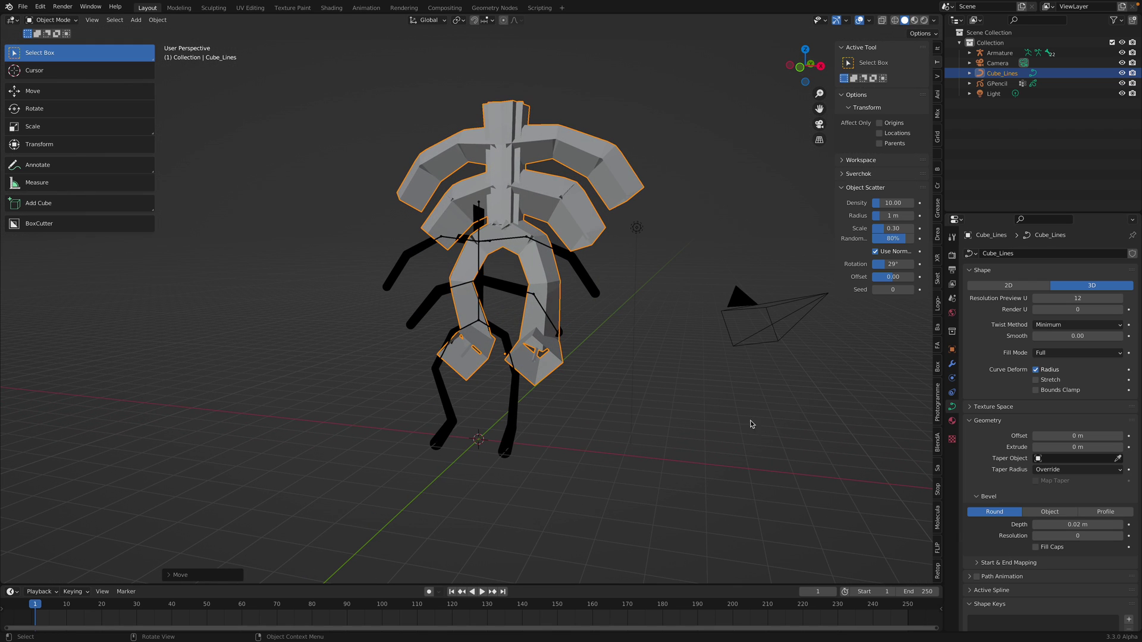
# - Enable Fill Caps on the Cube_Lines bevel and set its depth to 0.01 m
pyautogui.click(1040, 547)
pyautogui.click(1055, 527)
pyautogui.write('0')
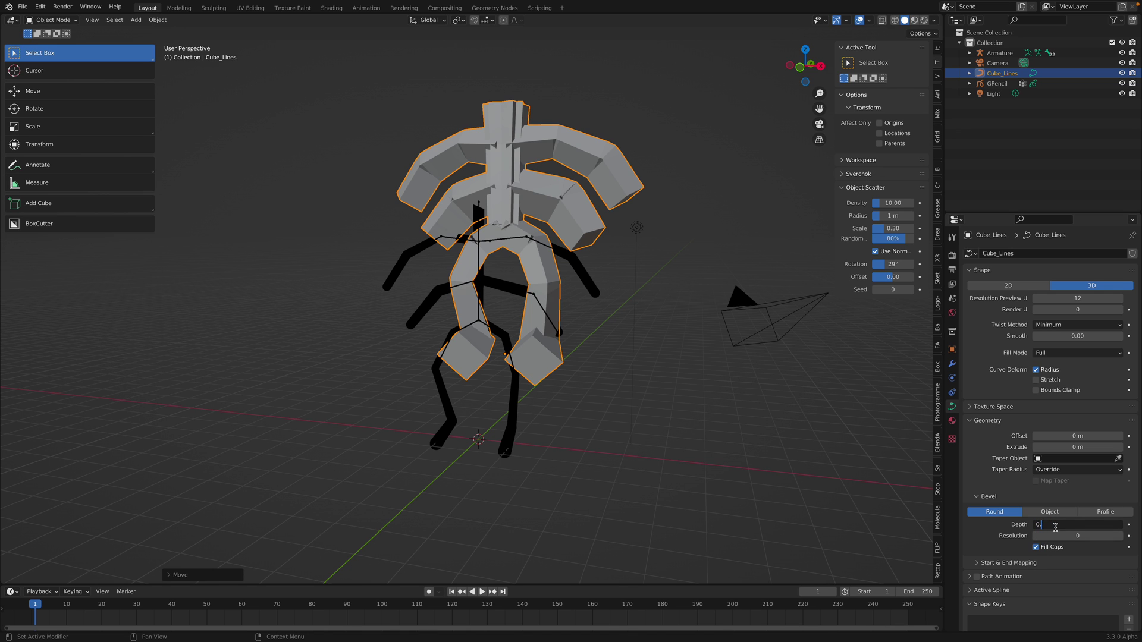
pyautogui.write('.01')
pyautogui.press('Return')
# - Examine the bevelled curve's shape and its control points in Edit Mode
pyautogui.moveTo(609, 262); pyautogui.dragTo(591, 241, button='middle')
pyautogui.click(556, 203)
pyautogui.scroll(3, 490, 250)
pyautogui.press('Tab')
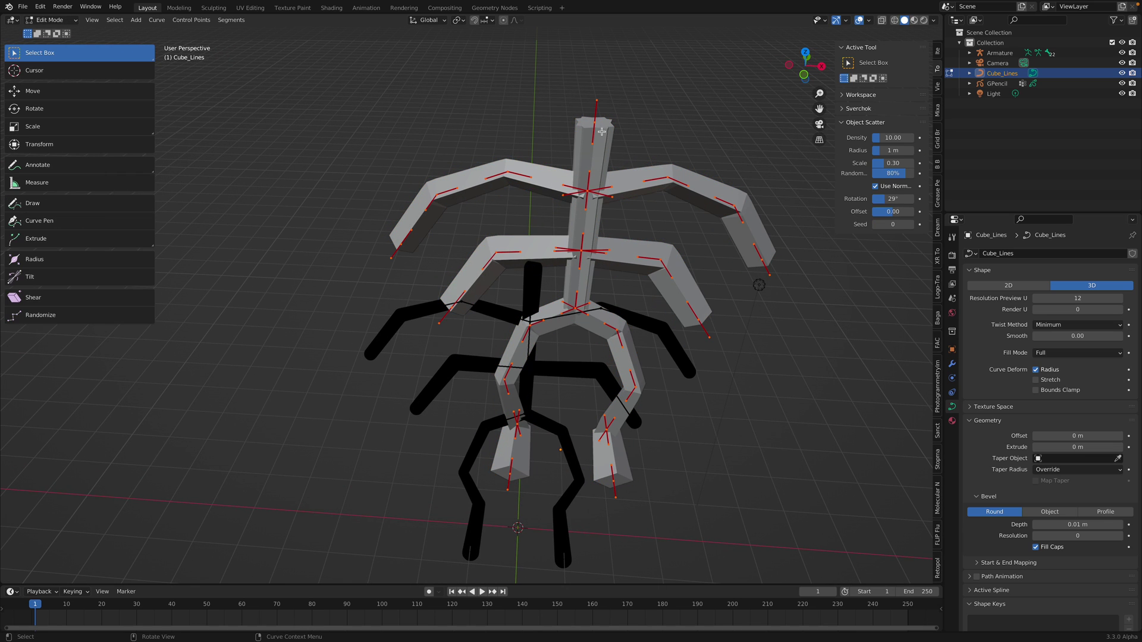
pyautogui.press('Tab')
pyautogui.moveTo(590, 208); pyautogui.dragTo(591, 189, button='middle')
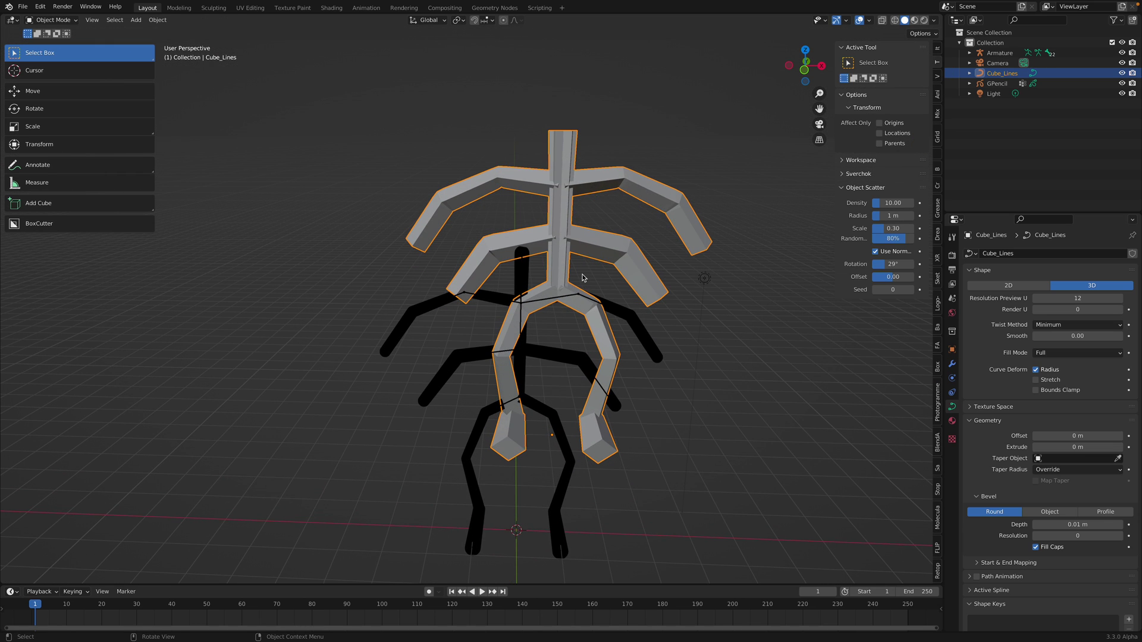
pyautogui.scroll(-1, 583, 276)
pyautogui.moveTo(584, 275); pyautogui.dragTo(587, 256, button='middle')
# - Move the Cube_Lines curve in front view so it stands at ground level beside the Grease Pencil figure on the positive X side
pyautogui.click(805, 69)
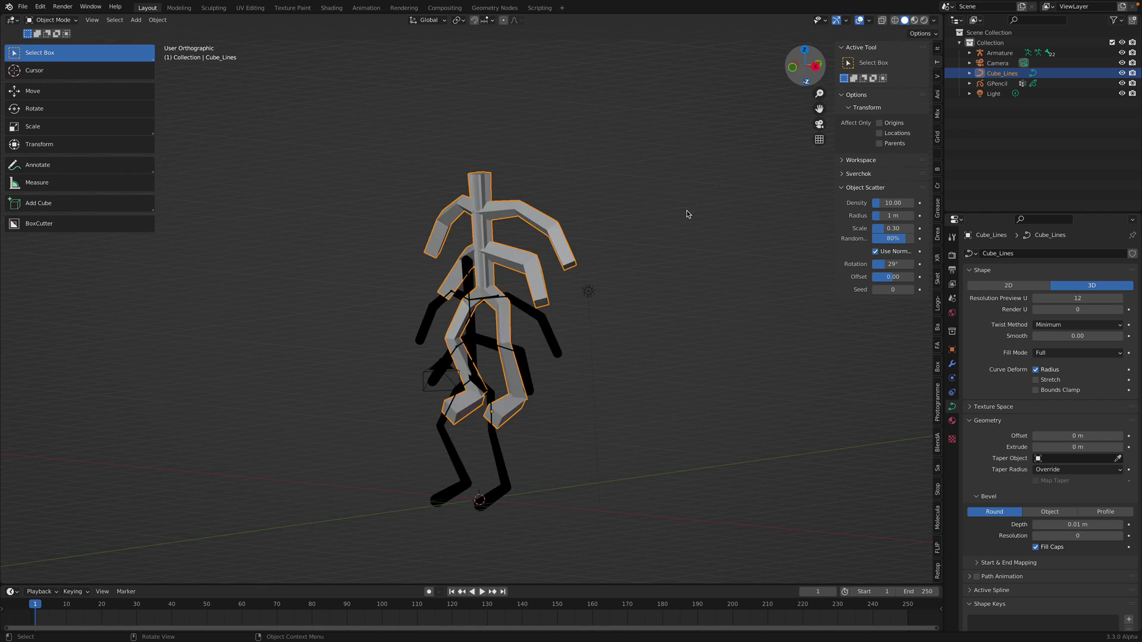
pyautogui.click(805, 67)
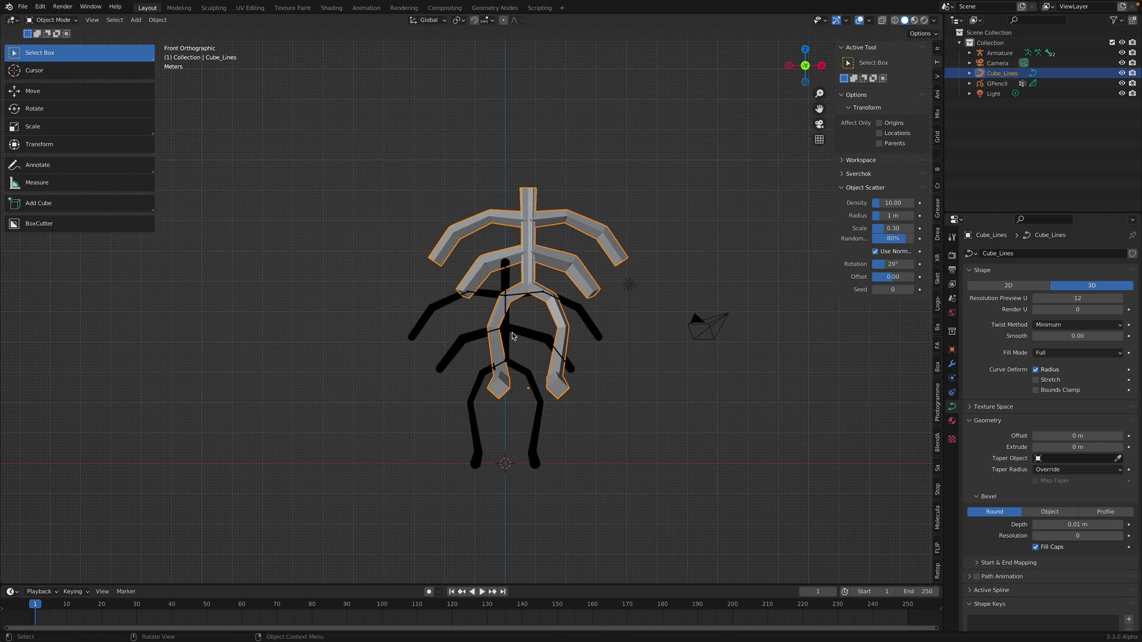
pyautogui.press('g')
pyautogui.click(681, 285)
pyautogui.click(671, 296)
pyautogui.click(674, 269)
pyautogui.click(672, 292)
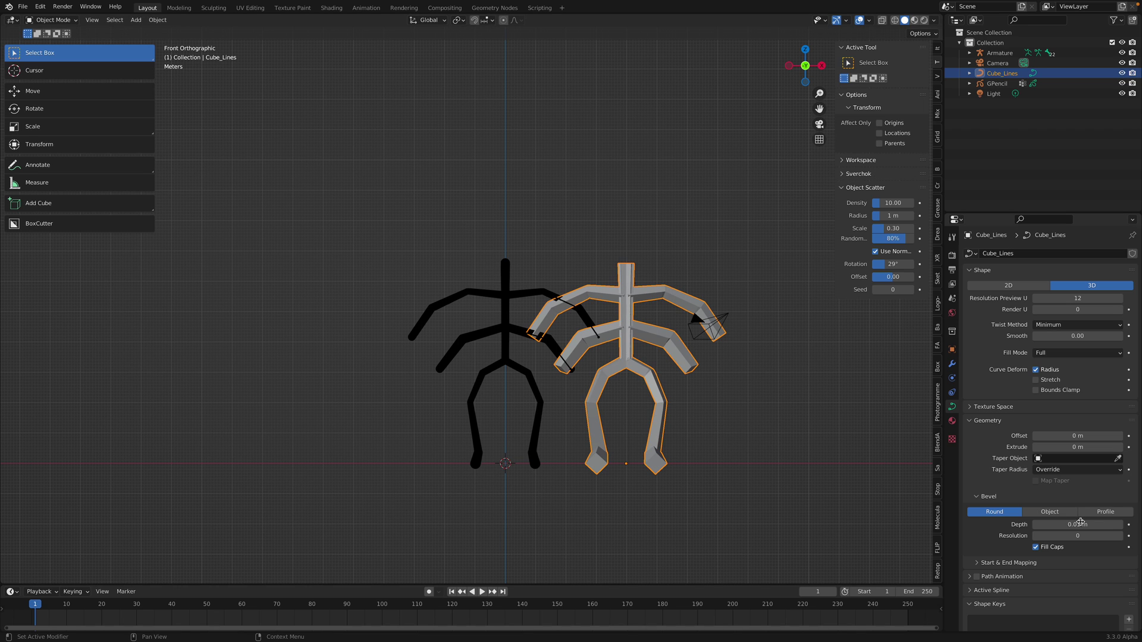
# - Set the curve's bevel resolution to 2 and save the file
pyautogui.click(1121, 536)
pyautogui.click(1120, 536)
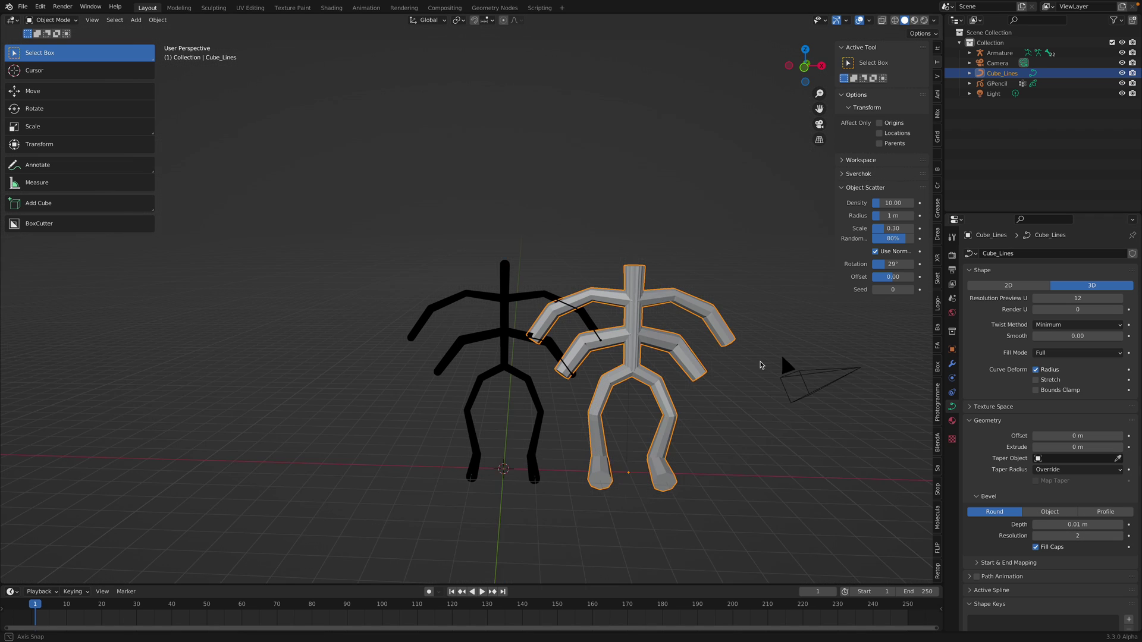
pyautogui.moveTo(781, 352); pyautogui.dragTo(684, 286, button='middle')
pyautogui.hotkey('ctrl', 's')
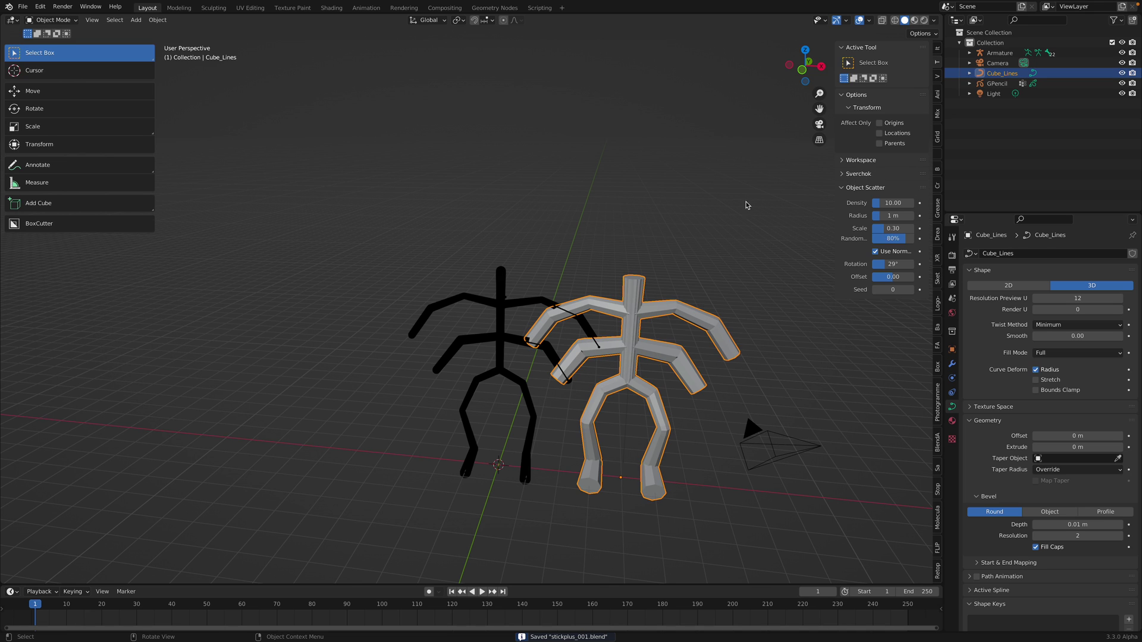
# - Select the GPencil figure in the scene
pyautogui.click(1001, 53)
pyautogui.click(640, 304)
pyautogui.click(504, 281)
pyautogui.moveTo(525, 294); pyautogui.dragTo(576, 260, button='middle')
# - Split the 3D viewport, make the new upper area a Sverchok node editor, and create a new node tree
pyautogui.moveTo(940, 17); pyautogui.dragTo(886, 294)
pyautogui.click(13, 21)
pyautogui.click(43, 83)
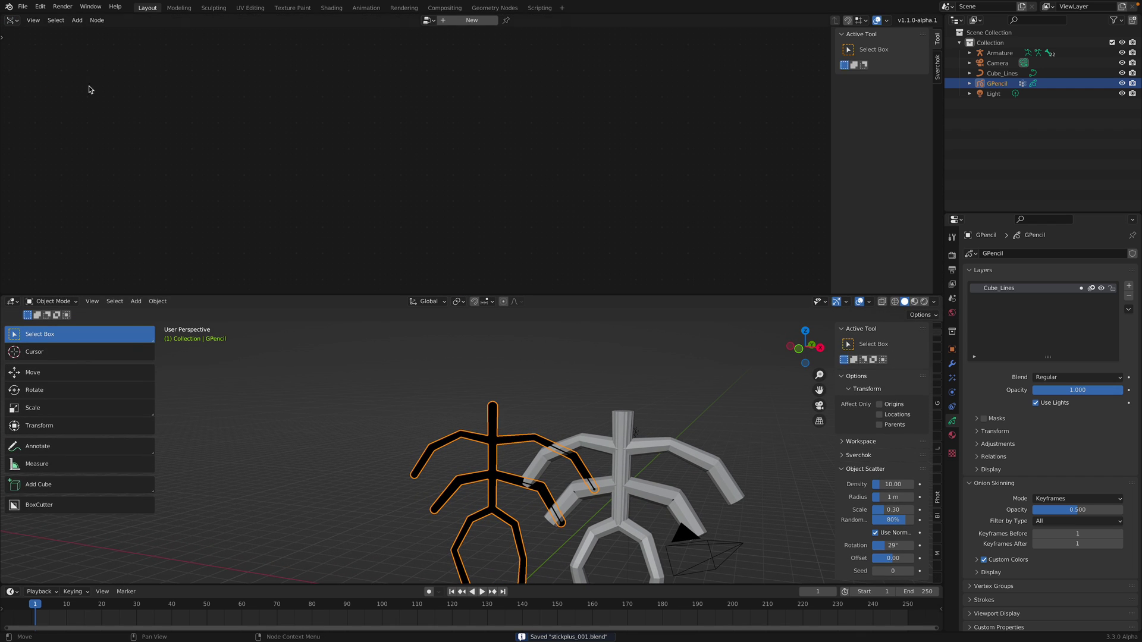
pyautogui.click(467, 24)
# - Search the Sverchok nodes for "greas" and add the second match, the Grease Pencil node setup
pyautogui.hotkey('shift', 'a')
pyautogui.write('gre')
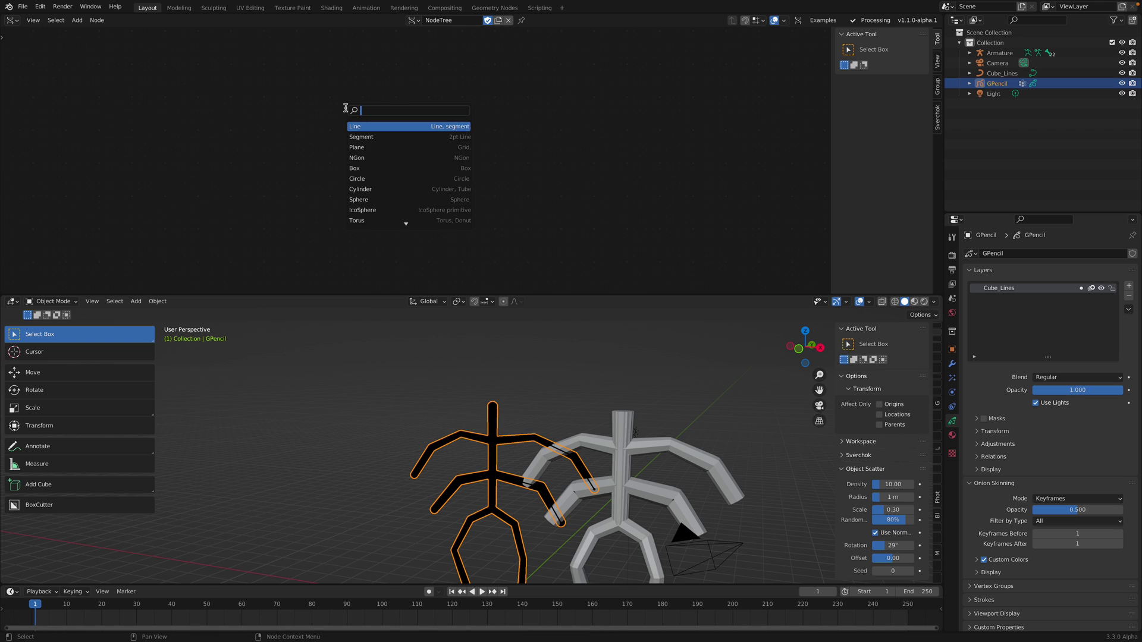
pyautogui.write('as')
pyautogui.press('Down')
pyautogui.press('Return')
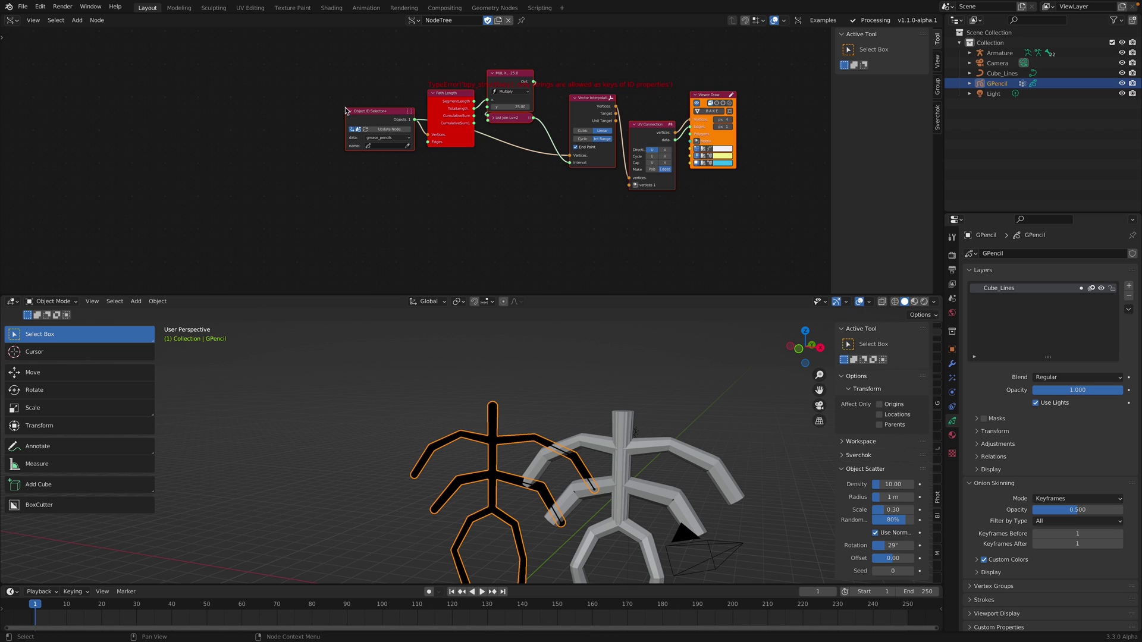
pyautogui.moveTo(350, 93); pyautogui.dragTo(316, 106, button='middle')
pyautogui.scroll(4, 357, 156)
# - Set the Object ID Selector+ node to the GPencil object, layer Cube_Lines, using the active frame
pyautogui.click(351, 153)
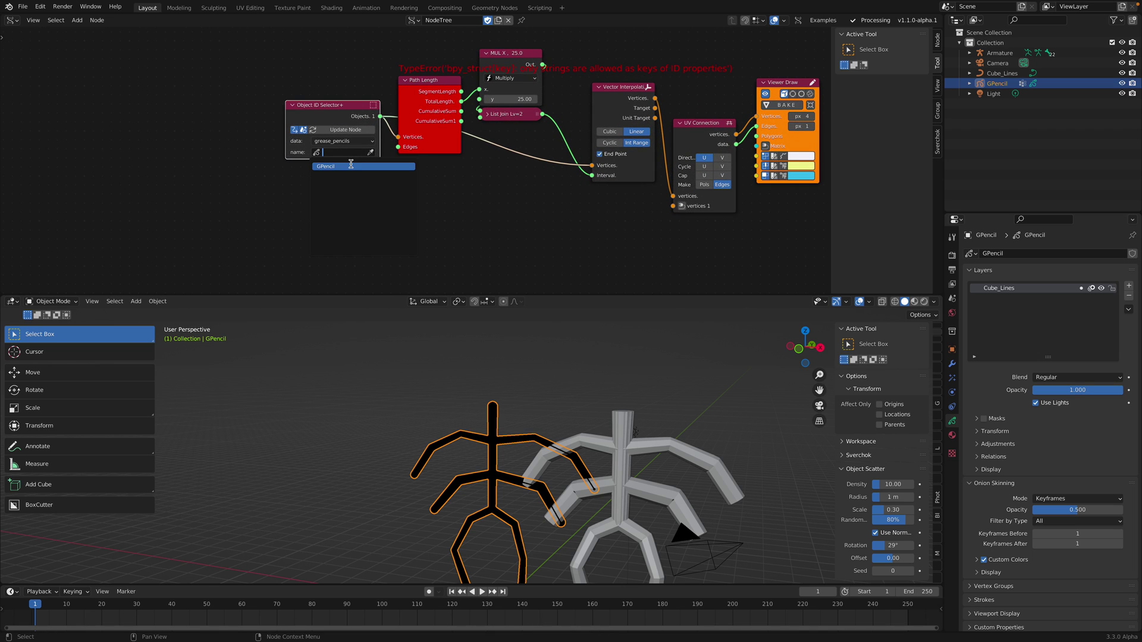
pyautogui.click(351, 164)
pyautogui.moveTo(234, 175); pyautogui.dragTo(238, 166, button='middle')
pyautogui.scroll(1, 239, 165)
pyautogui.click(338, 154)
pyautogui.click(338, 166)
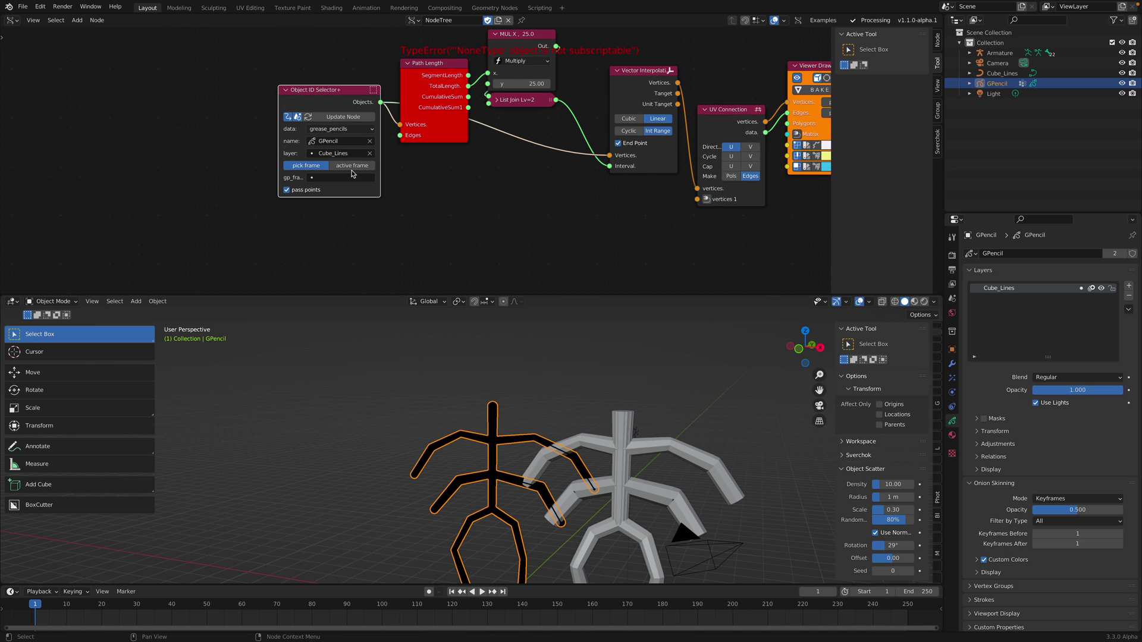
pyautogui.click(352, 167)
# - Delete the Viewer Draw node and add a Mesh viewer node in its place
pyautogui.moveTo(802, 158); pyautogui.dragTo(561, 161, button='middle')
pyautogui.click(590, 74)
pyautogui.press('x')
pyautogui.hotkey('alt', 'space')
pyautogui.write('mesh vi')
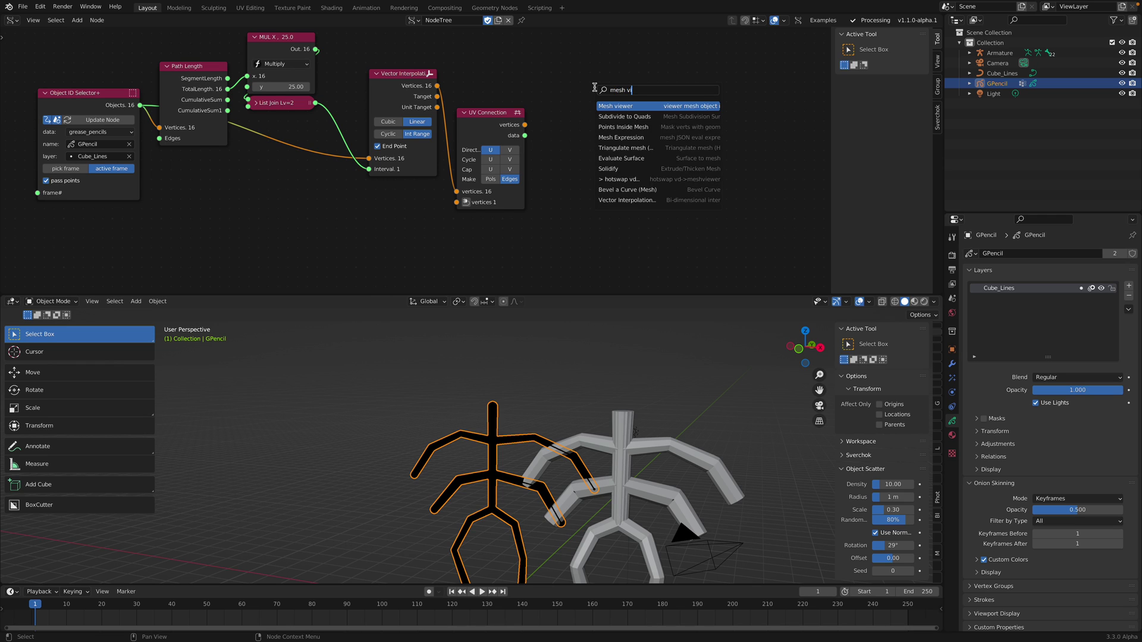
pyautogui.press('Return')
pyautogui.click(594, 87)
# - Connect the UV Connection node's vertices and data outputs to the Mesh viewer's vertices and edges inputs
pyautogui.click(514, 123)
pyautogui.keyDown('shift'); pyautogui.click(612, 98); pyautogui.keyUp('shift')
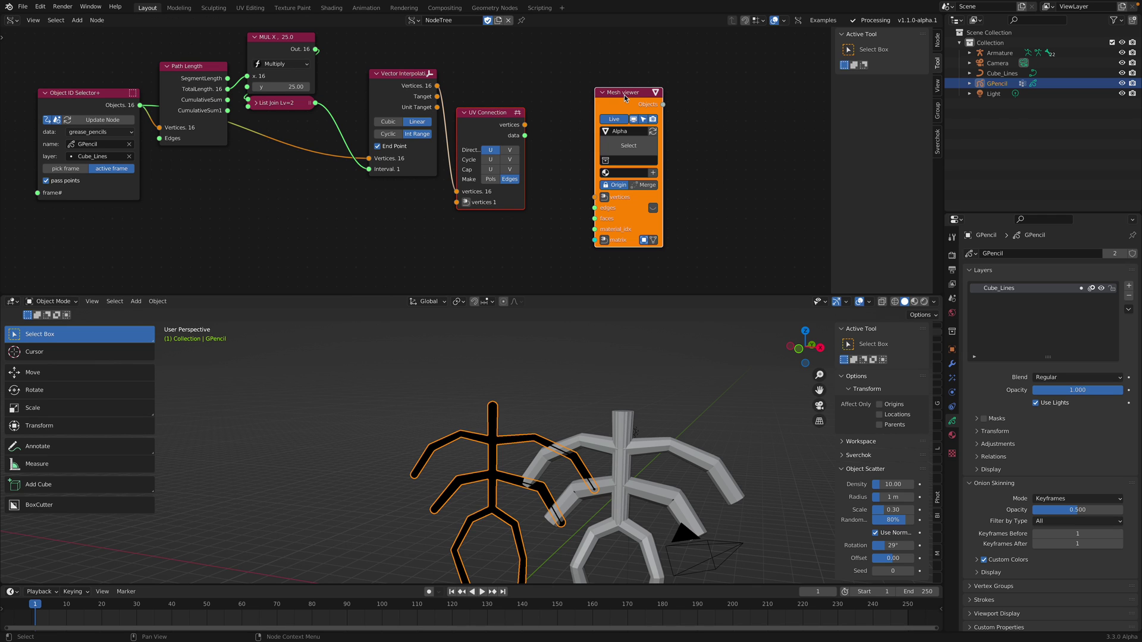
pyautogui.press('f')
pyautogui.moveTo(524, 136); pyautogui.dragTo(595, 209)
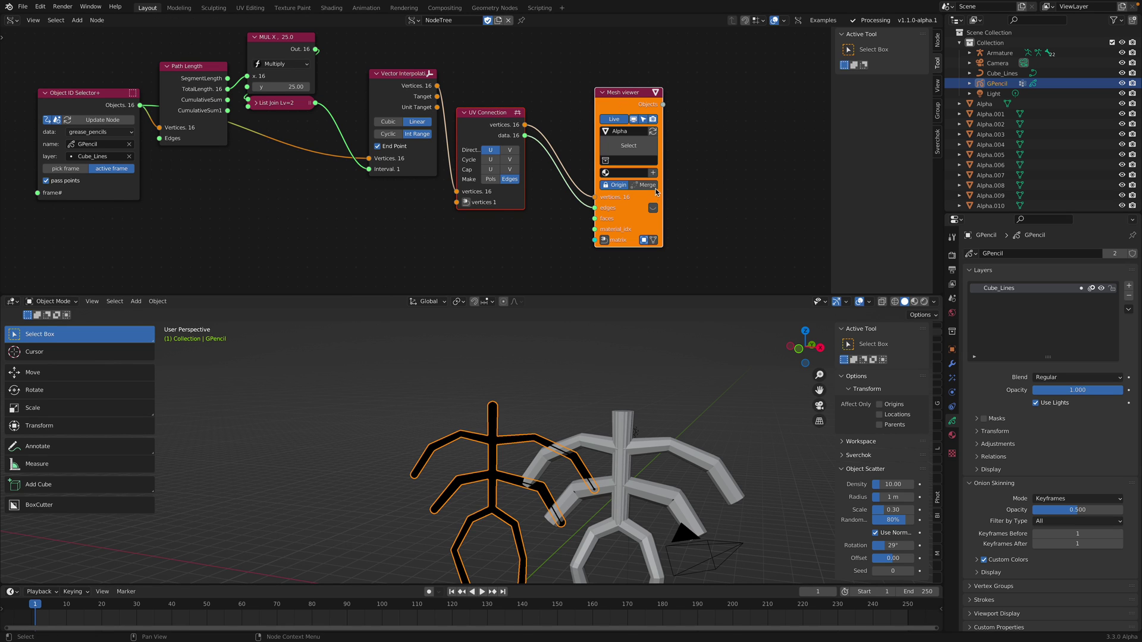
# - Merge the Mesh viewer output into one object, select the resulting Alpha mesh and view it from the front
pyautogui.click(655, 188)
pyautogui.moveTo(711, 198); pyautogui.dragTo(723, 147, button='middle')
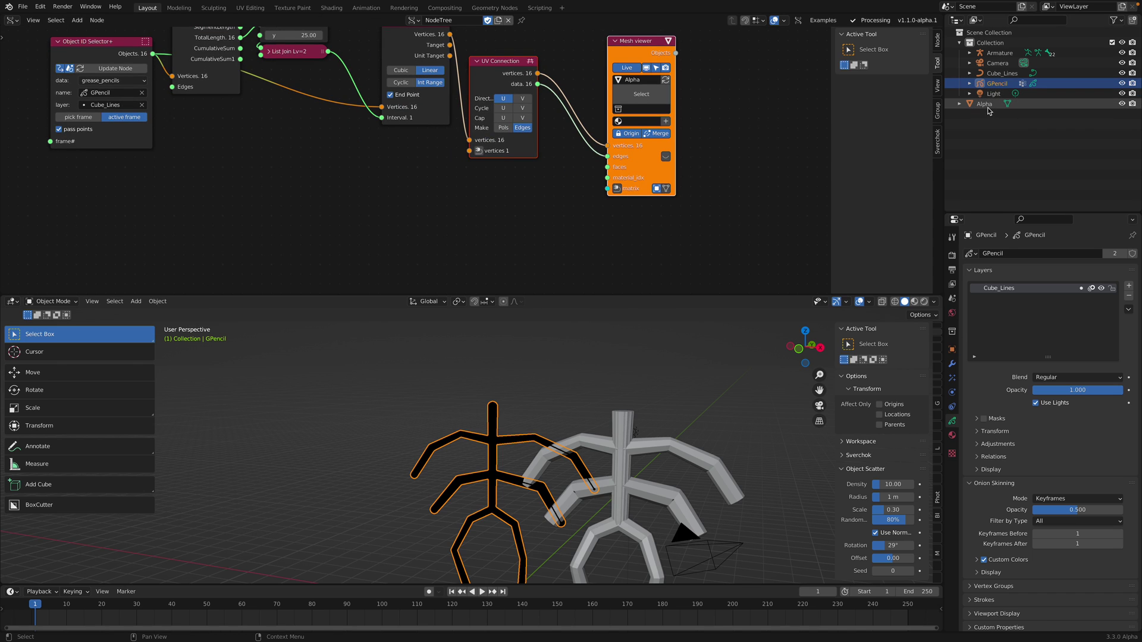
pyautogui.click(988, 106)
pyautogui.keyDown('shift'); pyautogui.moveTo(682, 387); pyautogui.dragTo(699, 336, button='middle'); pyautogui.keyUp('shift')
pyautogui.scroll(-2, 689, 353)
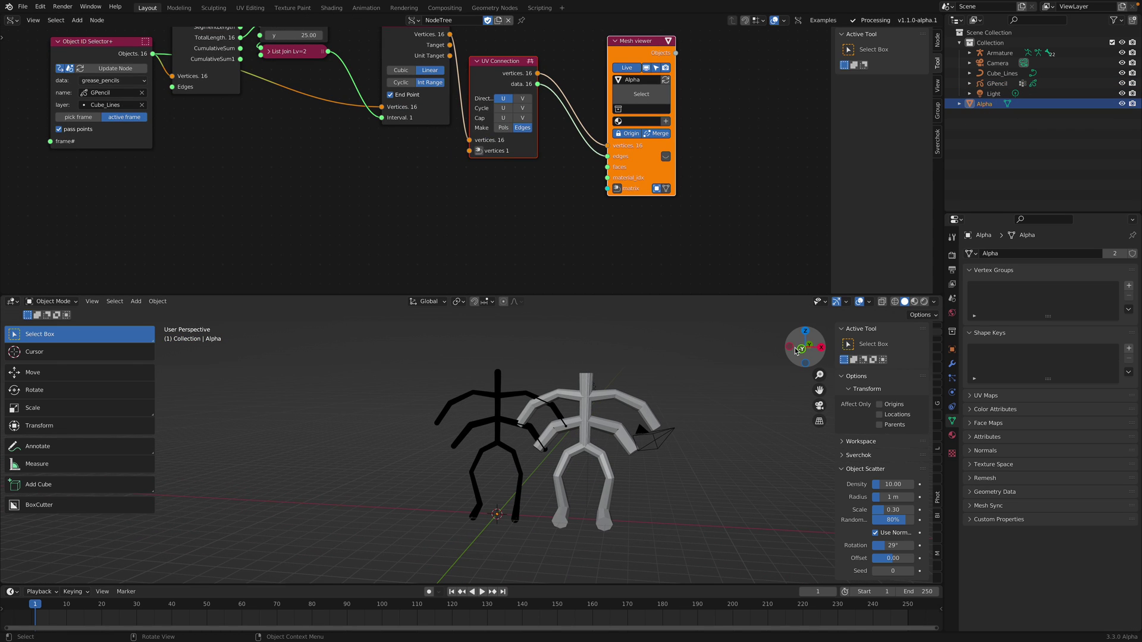
pyautogui.click(798, 348)
pyautogui.press('g')
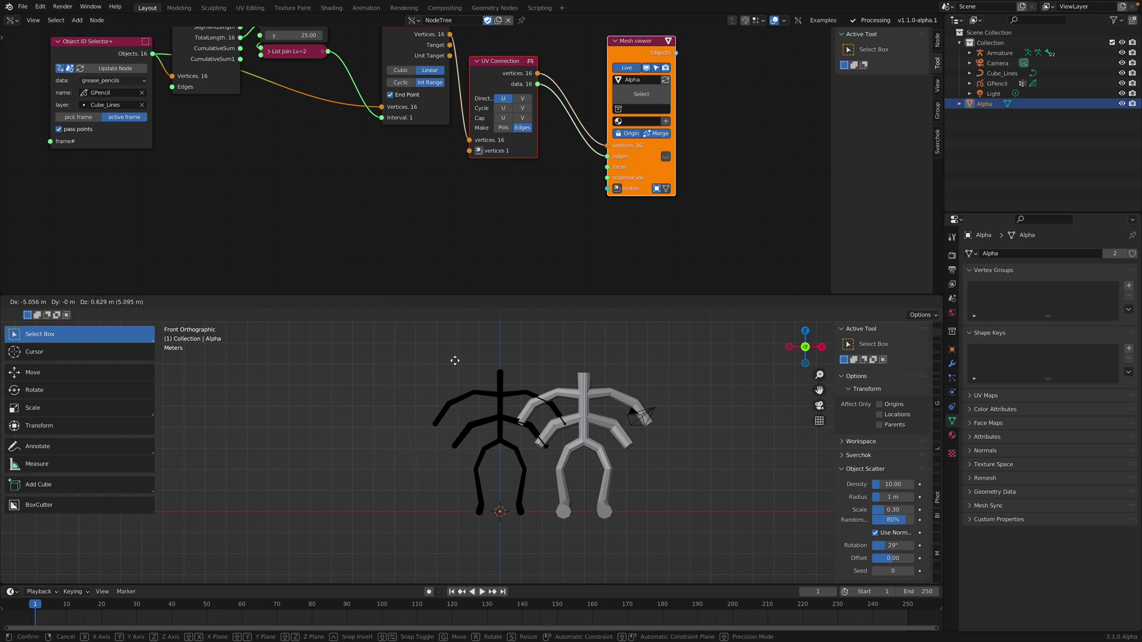
pyautogui.rightClick(481, 389)
# - Delete all nodes in the Sverchok node tree
pyautogui.click(509, 189)
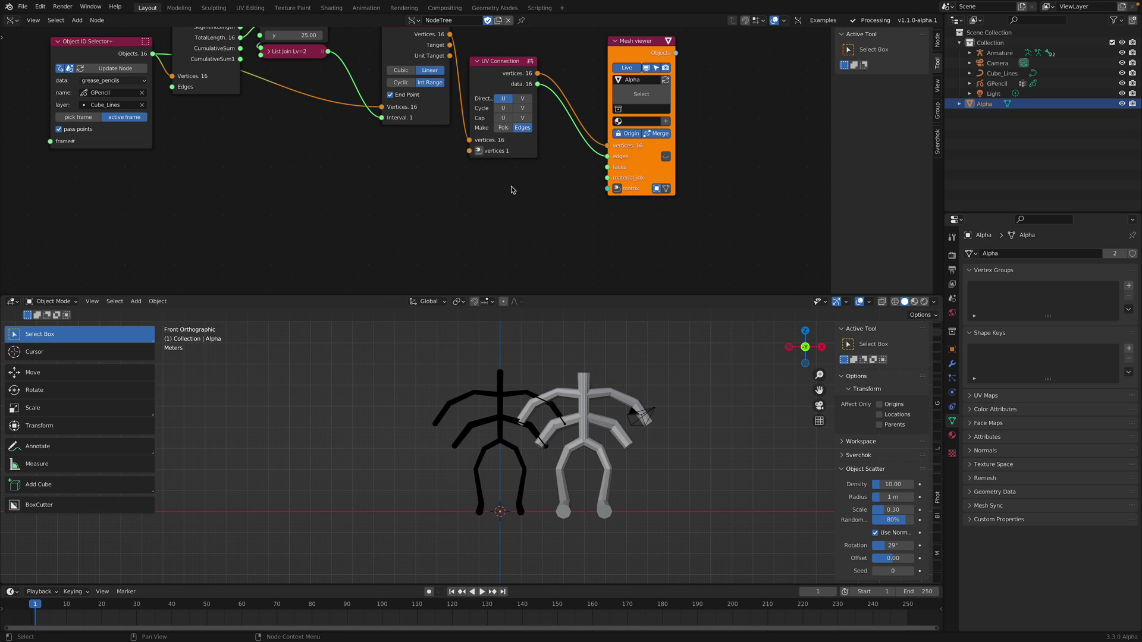
pyautogui.moveTo(510, 191); pyautogui.dragTo(526, 244, button='middle')
pyautogui.press('a')
pyautogui.press('x')
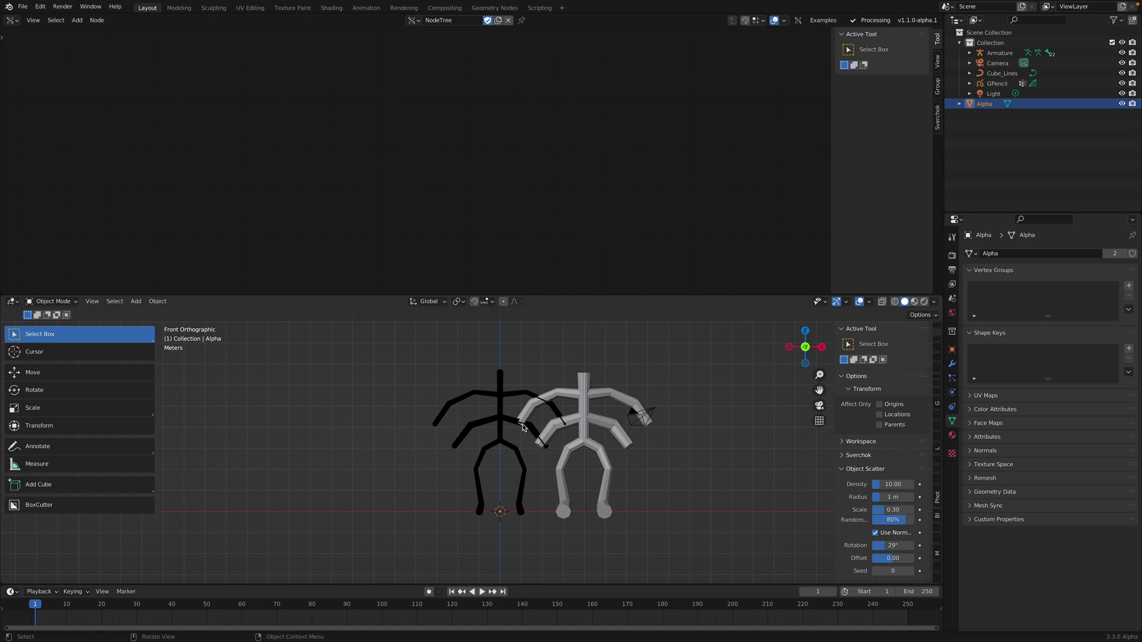
# - Switch the node area to the Geometry Node Editor and create a new Geometry Nodes tree for Alpha
pyautogui.click(12, 23)
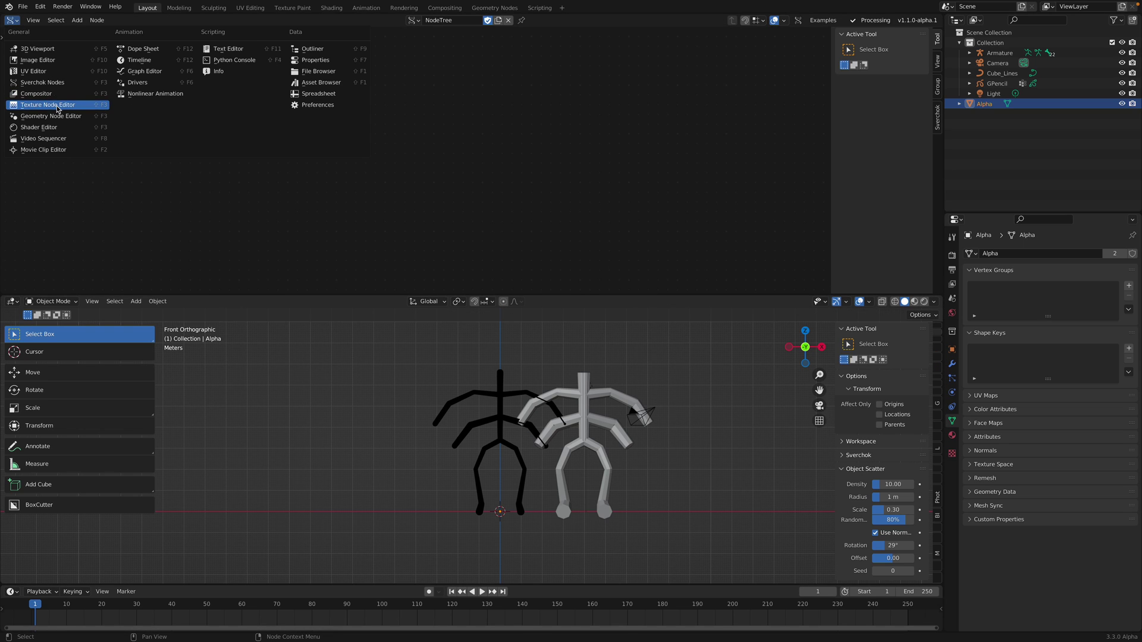
pyautogui.click(64, 117)
pyautogui.click(457, 23)
pyautogui.moveTo(59, 67); pyautogui.dragTo(341, 107, button='middle')
pyautogui.hotkey('shift', 'a')
pyautogui.click(331, 28)
pyautogui.write('point sel')
pyautogui.press('Return')
pyautogui.rightClick(348, 69)
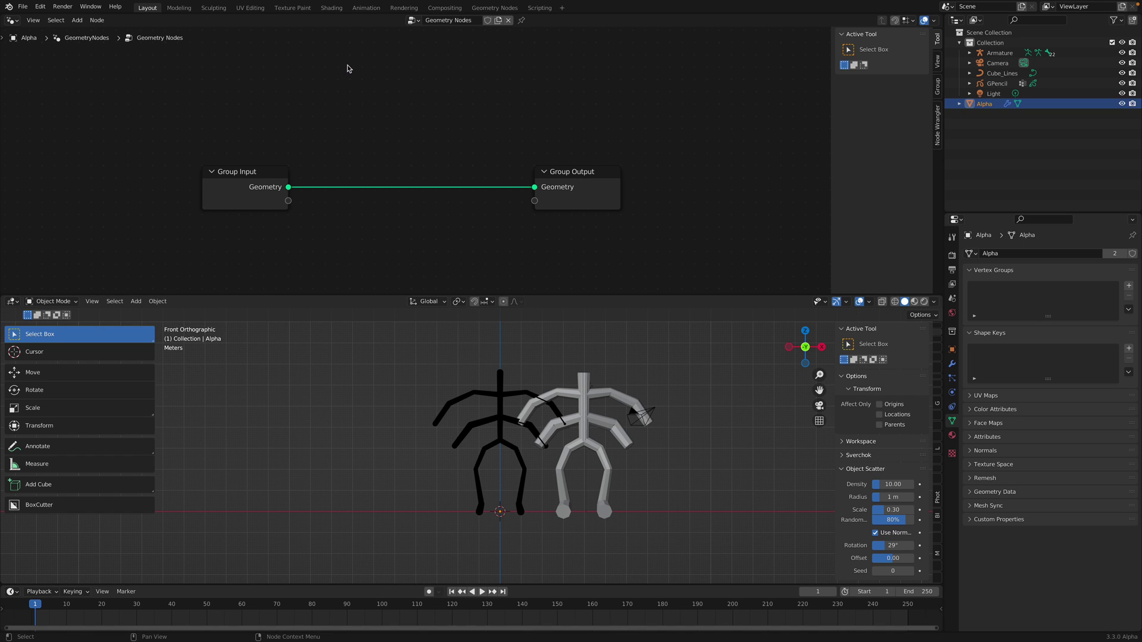
# - Insert a Points to Volume node between the Group Input and Group Output nodes
pyautogui.hotkey('shift', 'a')
pyautogui.click(348, 66)
pyautogui.write('point t')
pyautogui.press('Return')
pyautogui.click(347, 127)
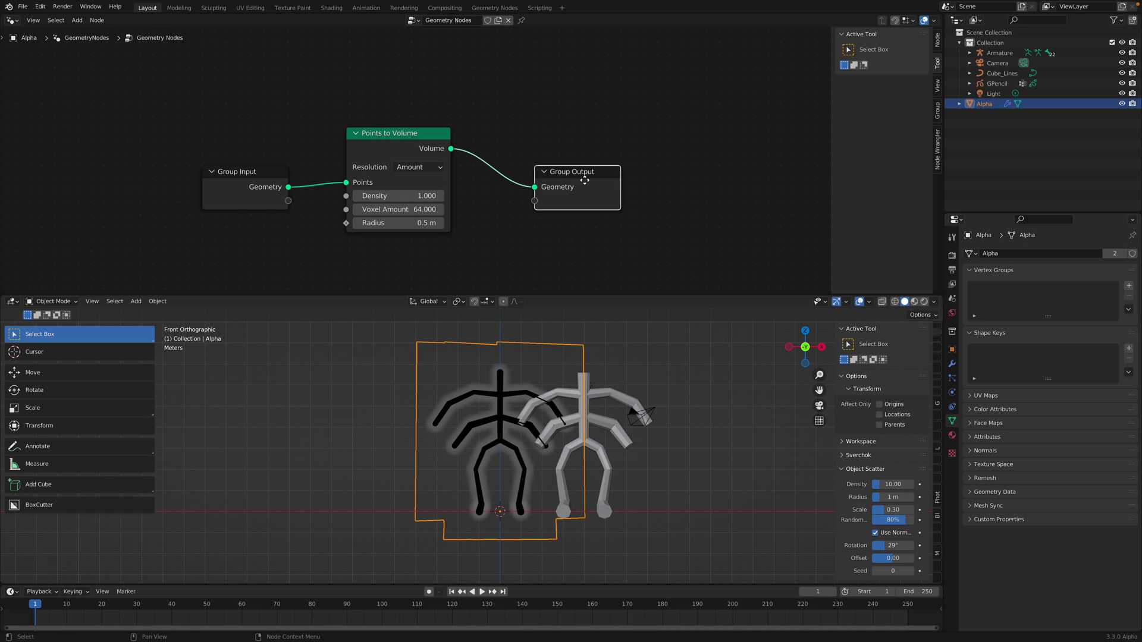
# - Move Group Output further from Points to Volume, insert a Volume to Mesh node between them, and save the file
pyautogui.moveTo(560, 184); pyautogui.dragTo(675, 187)
pyautogui.hotkey('shift', 'a')
pyautogui.click(594, 155)
pyautogui.write('vol')
pyautogui.press('Return')
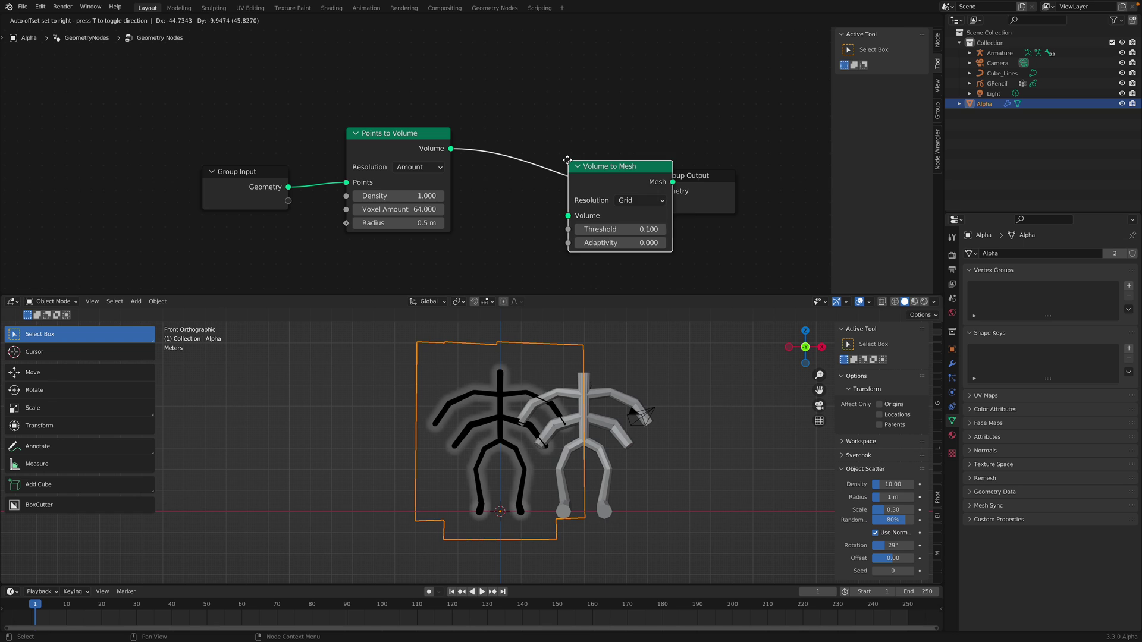
pyautogui.click(544, 140)
pyautogui.hotkey('ctrl', 's')
# - Set the Points to Volume voxel amount to 100 and radius to 0.22 m, then save the file
pyautogui.keyDown('shift'); pyautogui.moveTo(411, 223); pyautogui.dragTo(366, 223); pyautogui.keyUp('shift')
pyautogui.click(411, 209)
pyautogui.write('100')
pyautogui.press('Return')
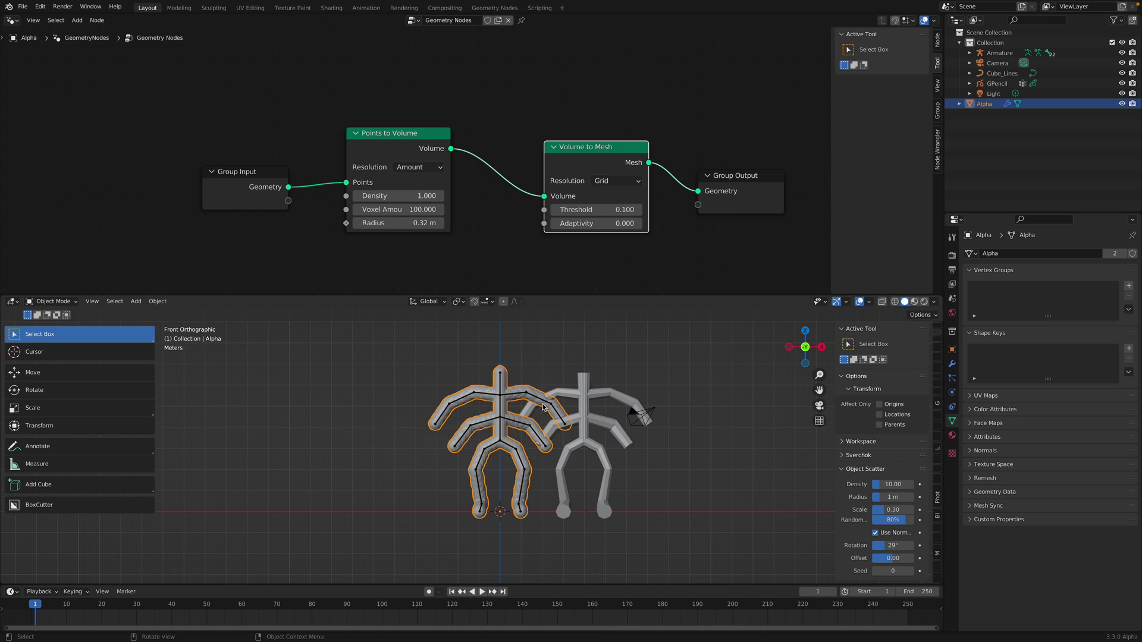
pyautogui.moveTo(409, 223); pyautogui.dragTo(385, 223)
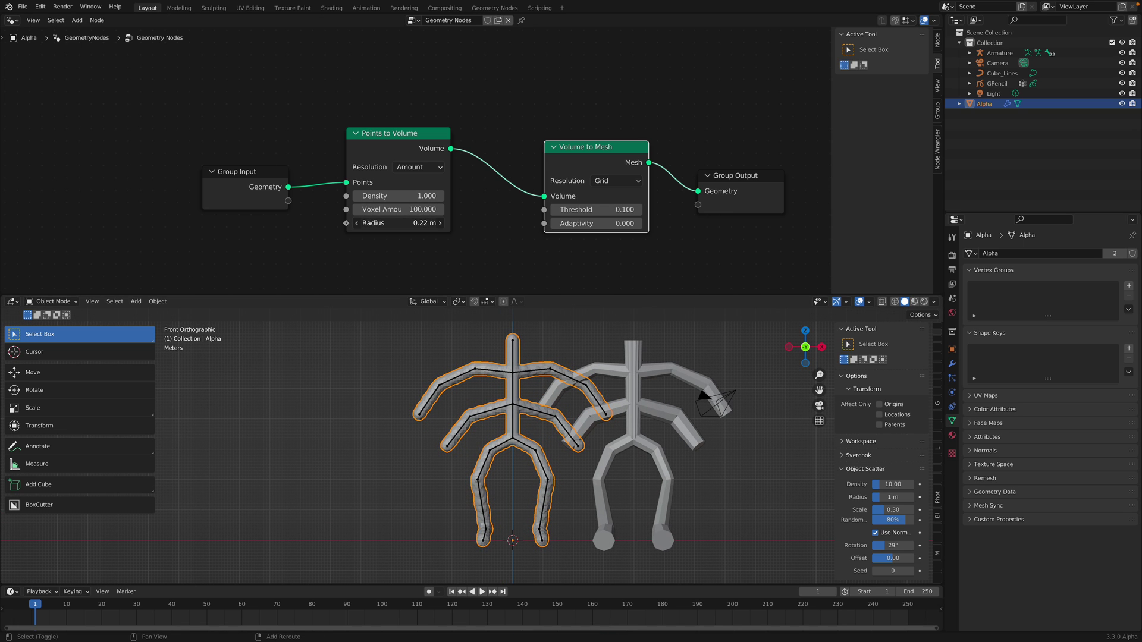
pyautogui.hotkey('ctrl', 's')
# - Move the Cube_Lines curve along the X axis to the other side of the stick figure, clear of its arms
pyautogui.click(678, 372)
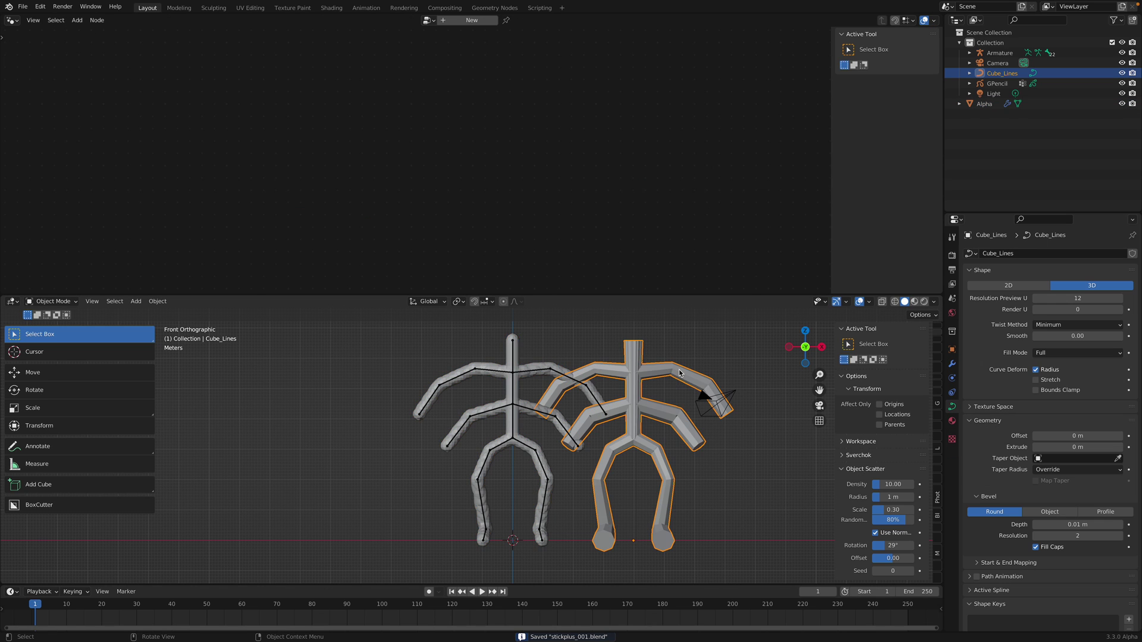
pyautogui.scroll(-2, 677, 371)
pyautogui.press('g')
pyautogui.press('x')
pyautogui.click(414, 359)
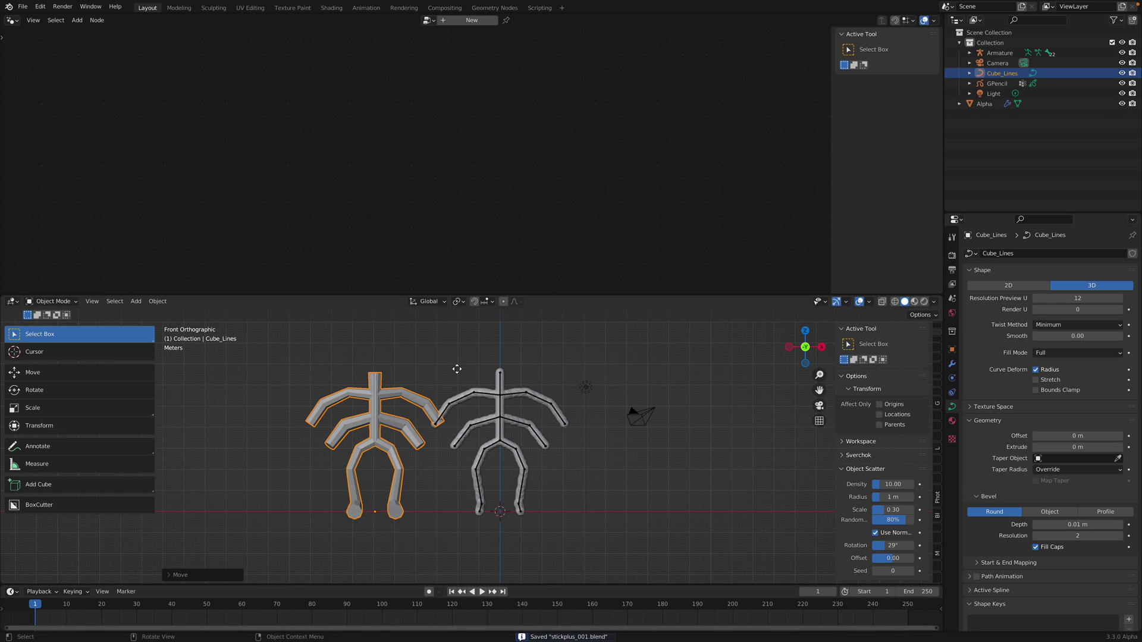
pyautogui.press('g')
pyautogui.press('x')
pyautogui.click(415, 371)
pyautogui.scroll(2, 415, 373)
pyautogui.keyDown('shift'); pyautogui.moveTo(403, 391); pyautogui.dragTo(429, 395, button='middle'); pyautogui.keyUp('shift')
# - Apply Alpha's GeometryNodes modifier, making the object data single-user
pyautogui.click(530, 376)
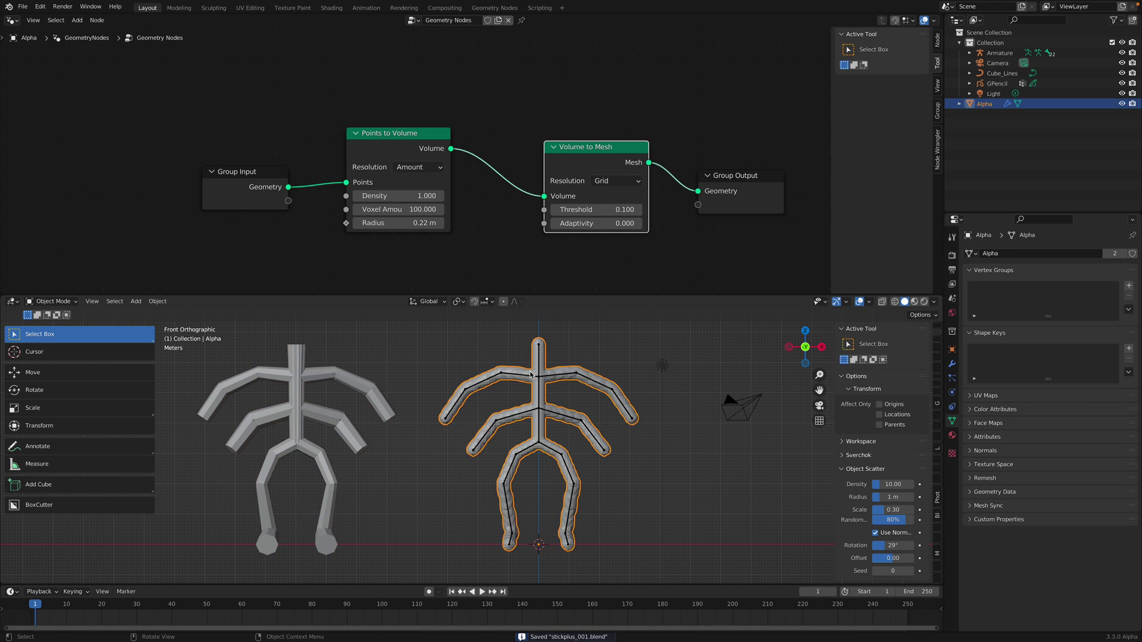
pyautogui.moveTo(580, 392)
pyautogui.mouseDown(button='middle')
pyautogui.moveTo(556, 403)
pyautogui.moveTo(583, 396)
pyautogui.mouseUp(button='middle')
pyautogui.click(952, 365)
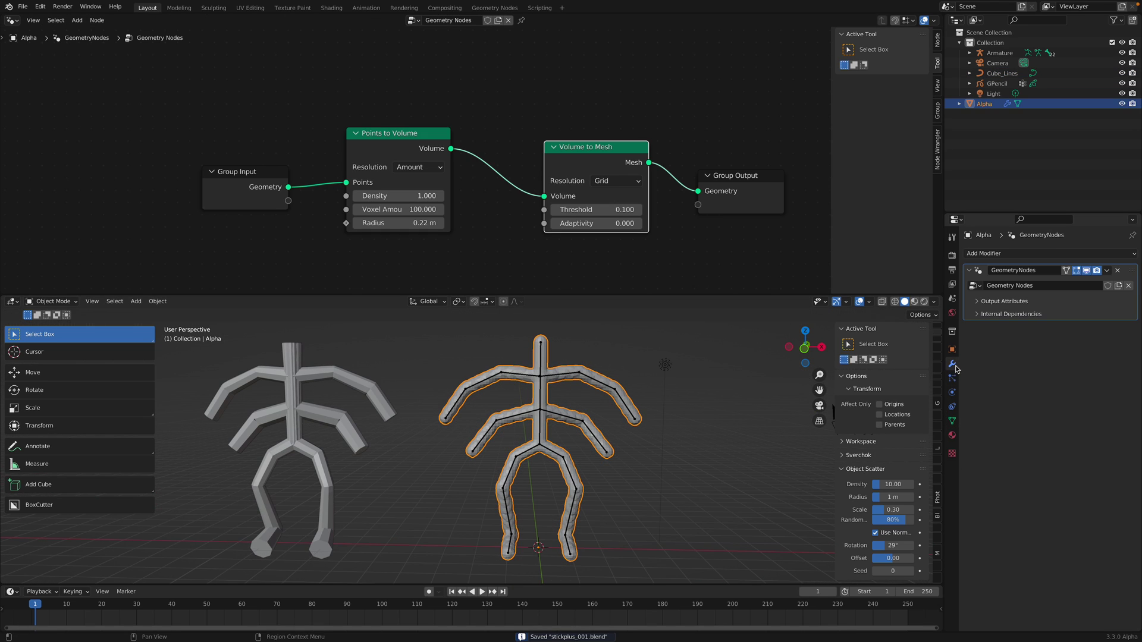
pyautogui.click(1106, 270)
pyautogui.click(1085, 284)
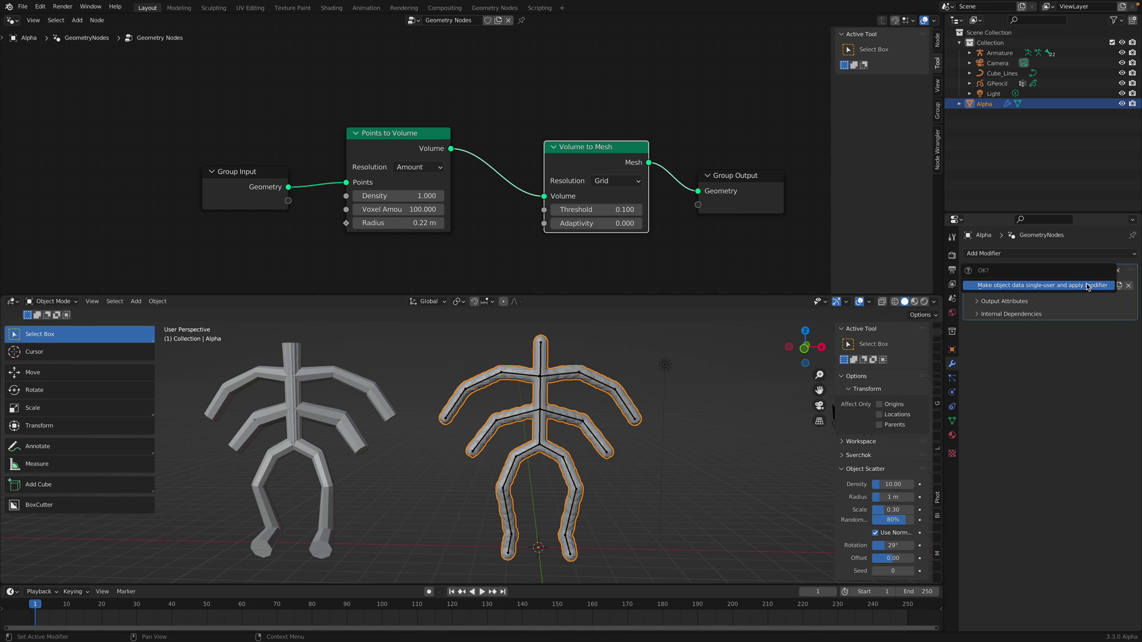
pyautogui.click(1087, 286)
pyautogui.moveTo(593, 434); pyautogui.dragTo(613, 409, button='middle')
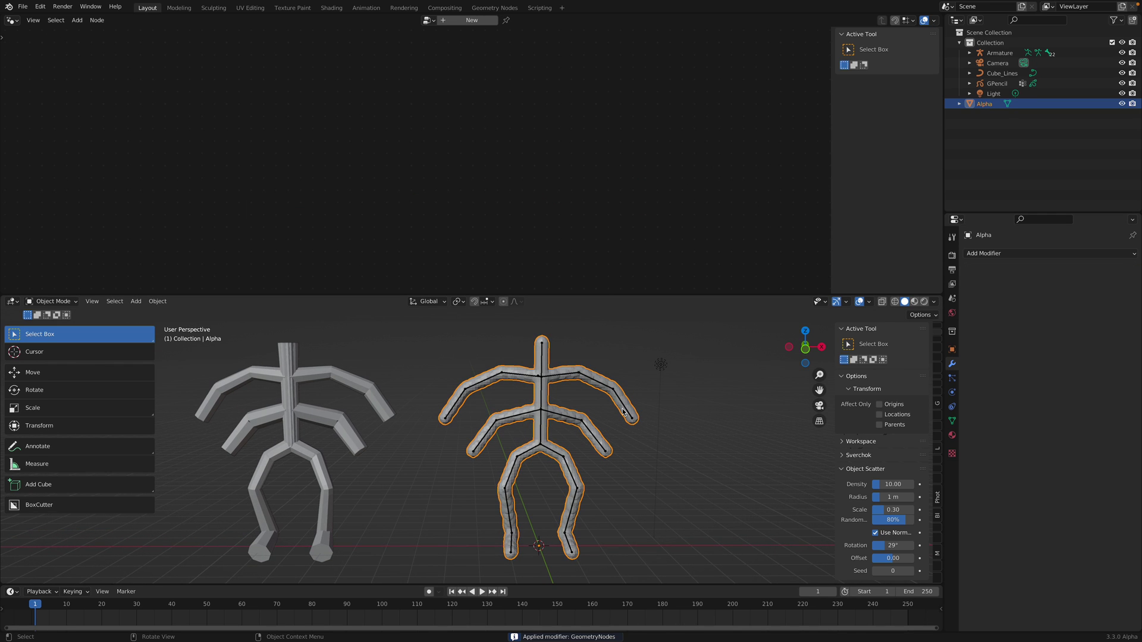
# - In front view, move Alpha along the X axis away from the Grease Pencil figure
pyautogui.click(804, 348)
pyautogui.scroll(-3, 678, 390)
pyautogui.keyDown('shift'); pyautogui.moveTo(678, 390); pyautogui.dragTo(495, 394, button='middle'); pyautogui.keyUp('shift')
pyautogui.press('g')
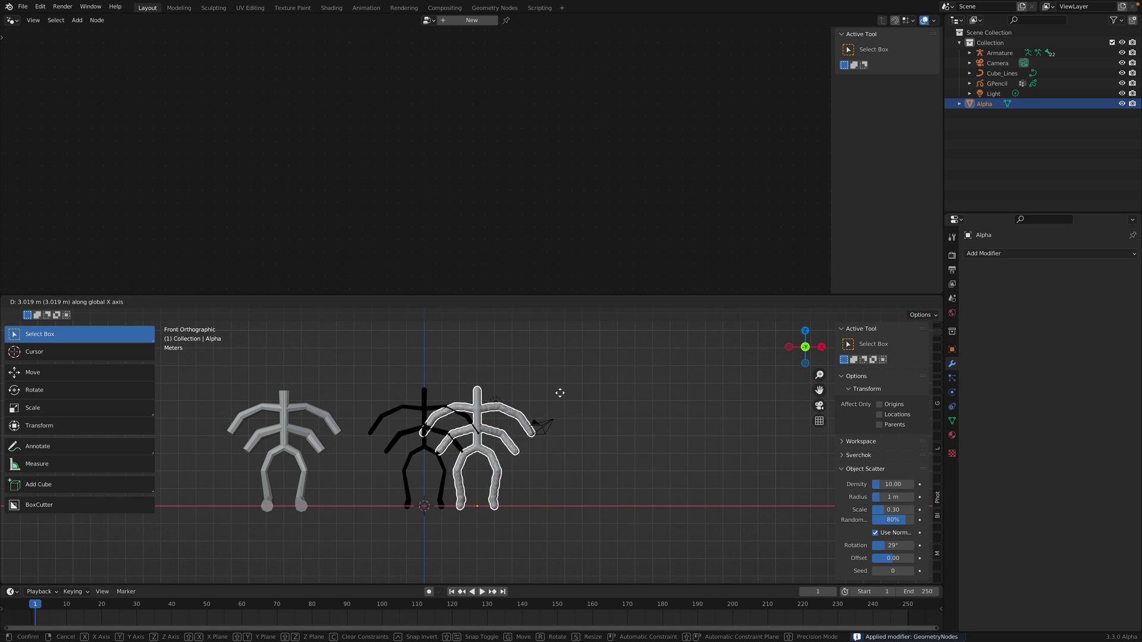
pyautogui.click(645, 391)
pyautogui.scroll(3, 484, 392)
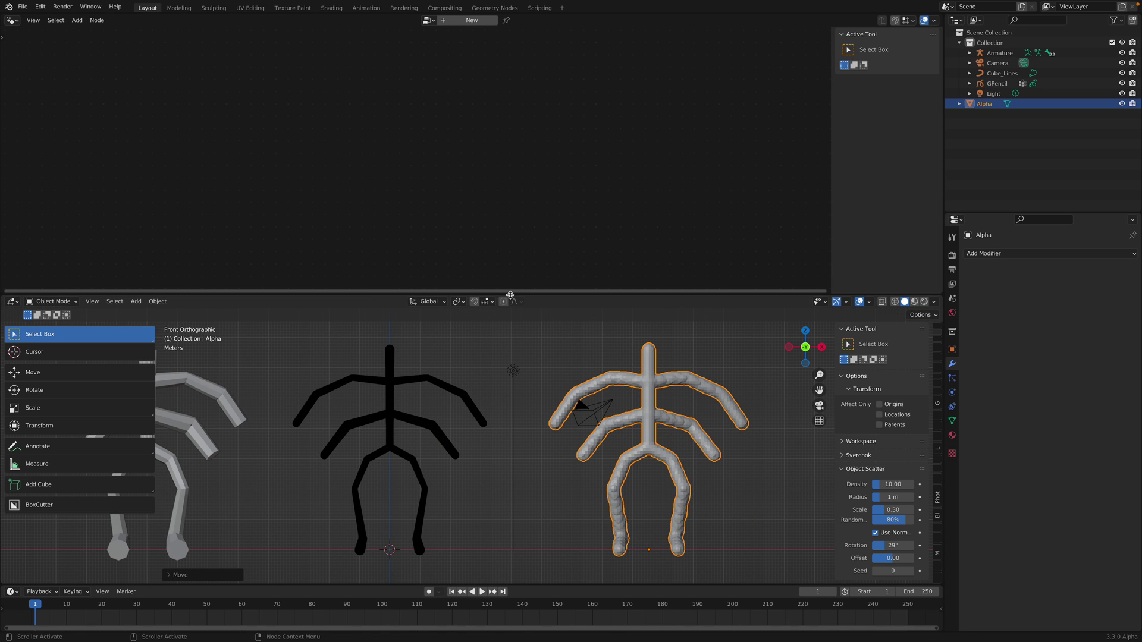
# - Enlarge the 3D viewport, select the Grease Pencil figure, collapse the tool shelf and save the file
pyautogui.moveTo(510, 294); pyautogui.dragTo(509, 181)
pyautogui.scroll(2, 481, 383)
pyautogui.click(349, 302)
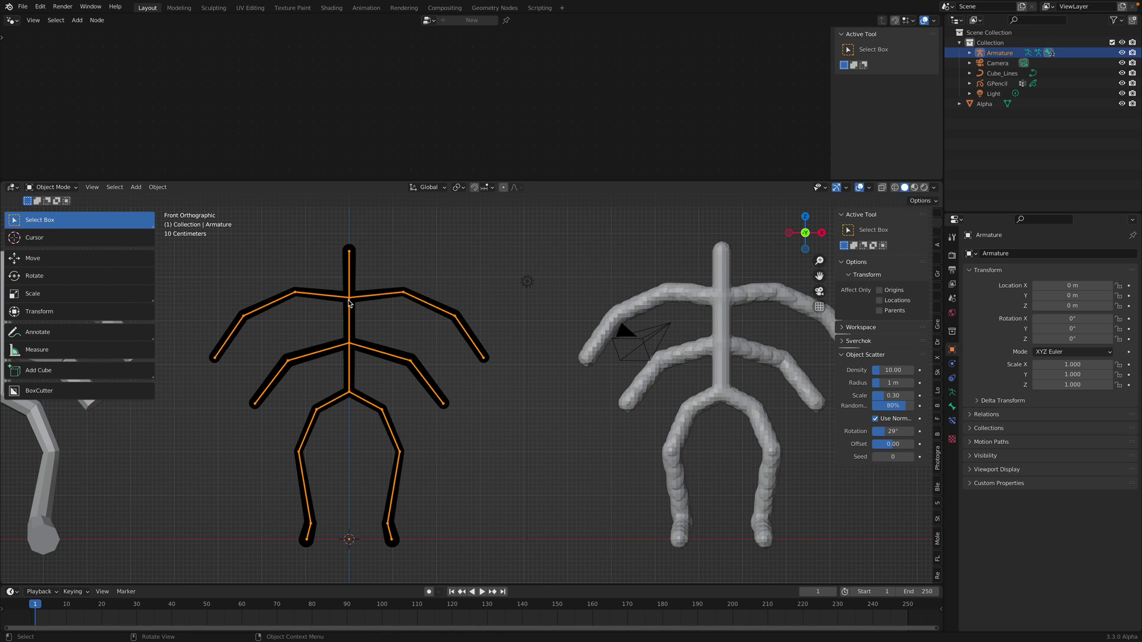
pyautogui.click(358, 282)
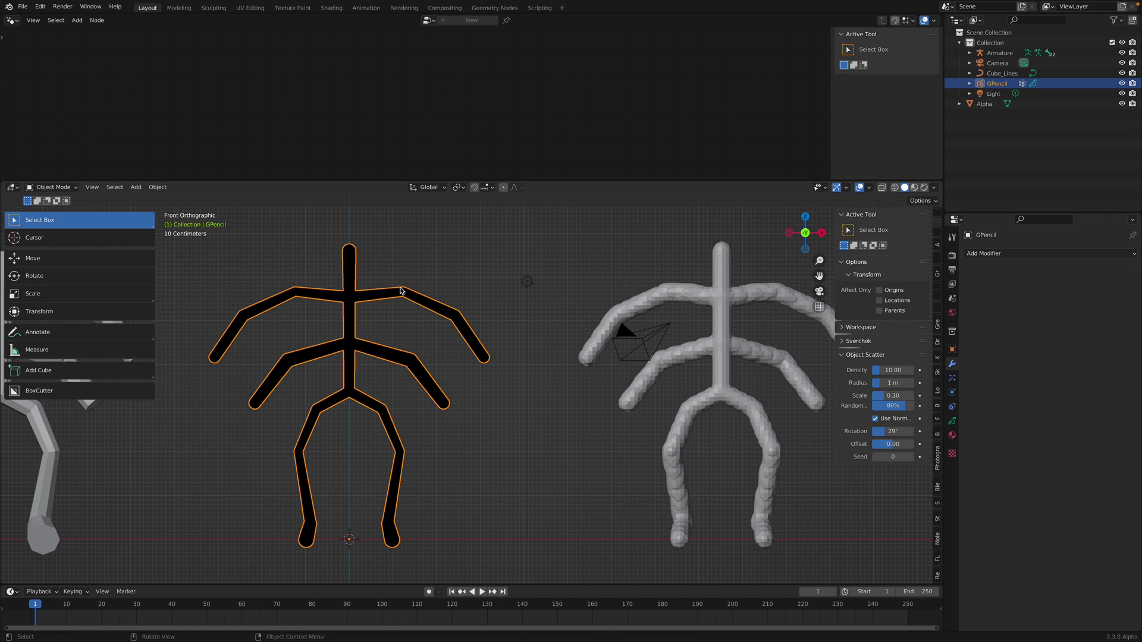
pyautogui.scroll(-2, 413, 319)
pyautogui.keyDown('shift'); pyautogui.moveTo(817, 308); pyautogui.dragTo(756, 302, button='middle'); pyautogui.keyUp('shift')
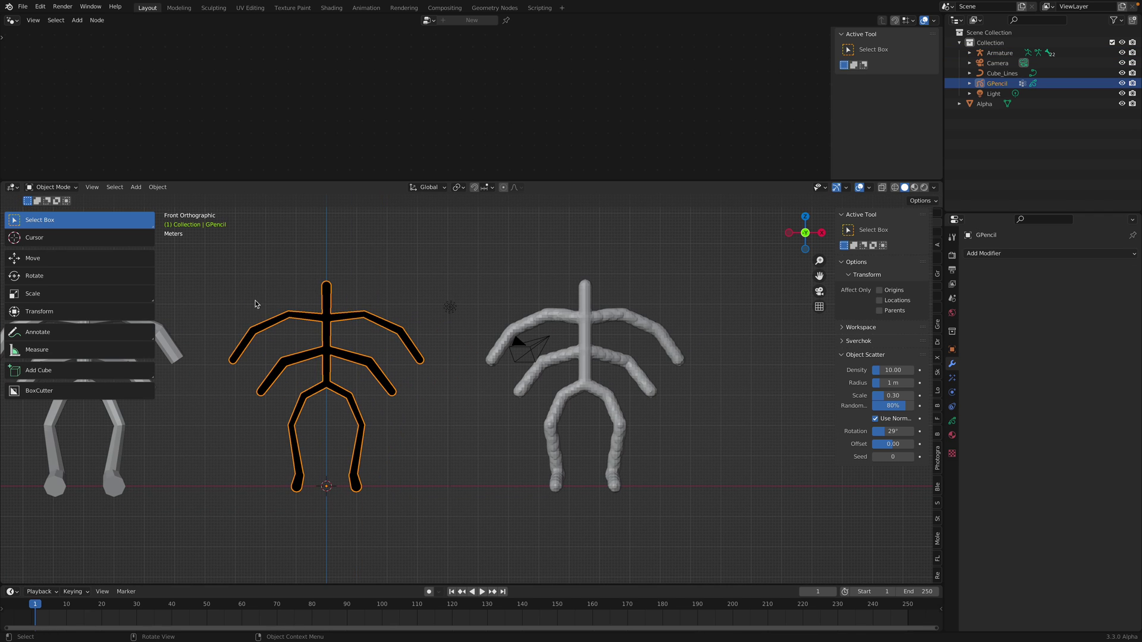
pyautogui.moveTo(155, 251); pyautogui.dragTo(14, 255)
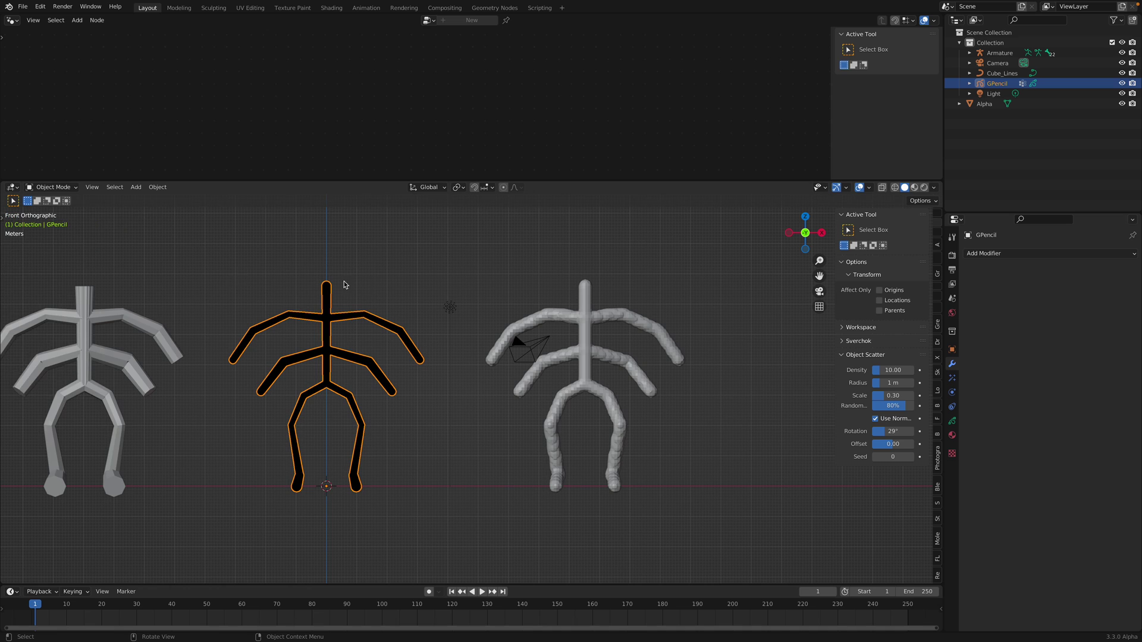
pyautogui.scroll(2, 416, 285)
pyautogui.keyDown('shift'); pyautogui.moveTo(484, 288); pyautogui.dragTo(518, 304, button='middle'); pyautogui.keyUp('shift')
pyautogui.scroll(-1, 523, 305)
pyautogui.hotkey('ctrl', 's')
# - Select the Alpha mesh and clear its location so it returns to the origin
pyautogui.click(640, 311)
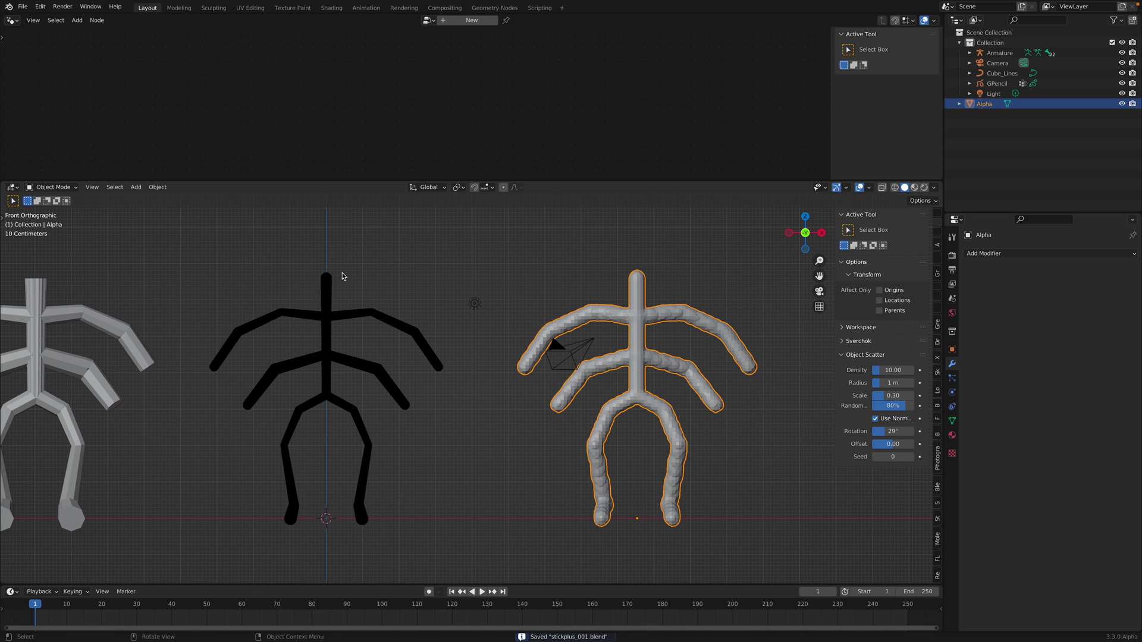
pyautogui.click(62, 189)
pyautogui.hotkey('alt', 'g')
pyautogui.keyDown('shift'); pyautogui.moveTo(459, 288); pyautogui.dragTo(537, 275, button='middle'); pyautogui.keyUp('shift')
# - Switch Alpha to Sculpt Mode, hide the sidebar and show the sculpting tool shelf
pyautogui.click(53, 187)
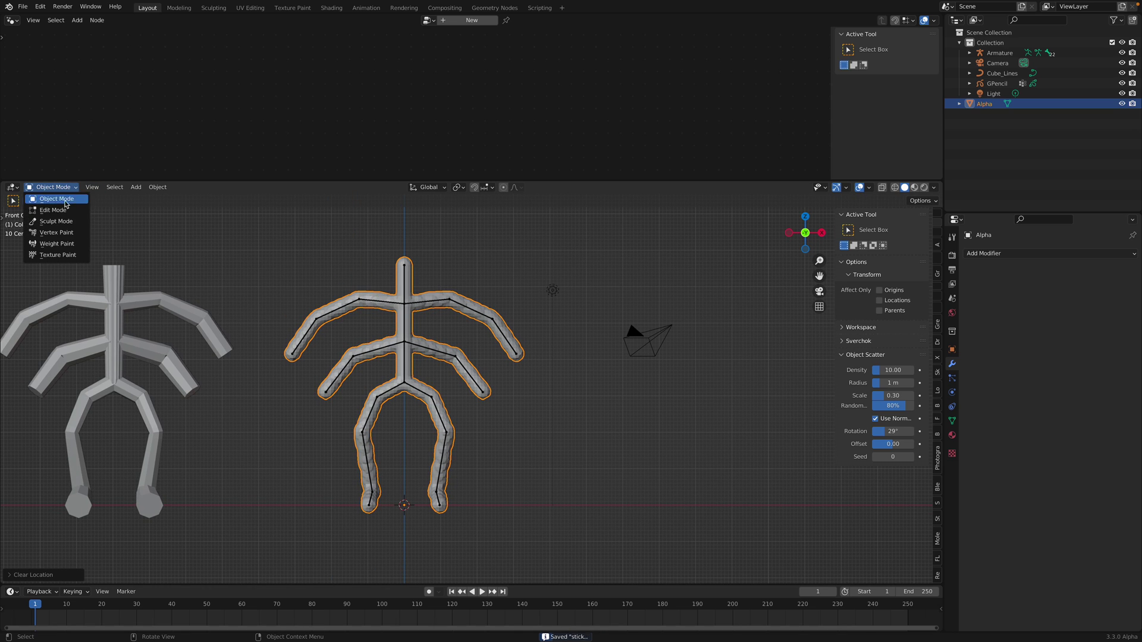
pyautogui.click(68, 223)
pyautogui.keyDown('shift'); pyautogui.moveTo(293, 250); pyautogui.dragTo(357, 241, button='middle'); pyautogui.keyUp('shift')
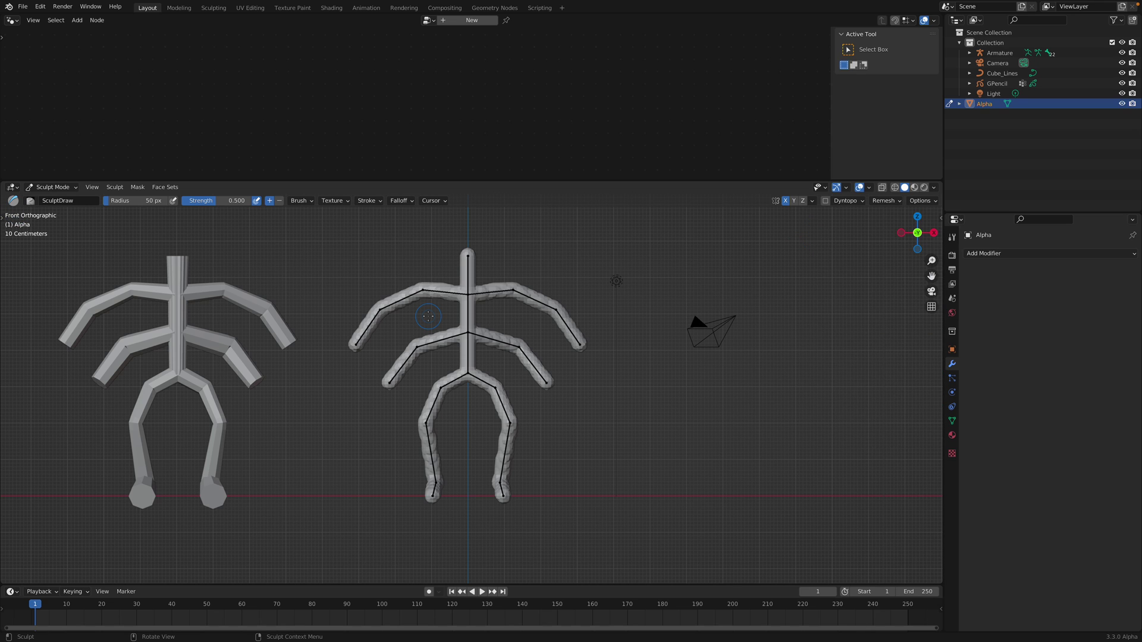
pyautogui.press('n')
pyautogui.press('t')
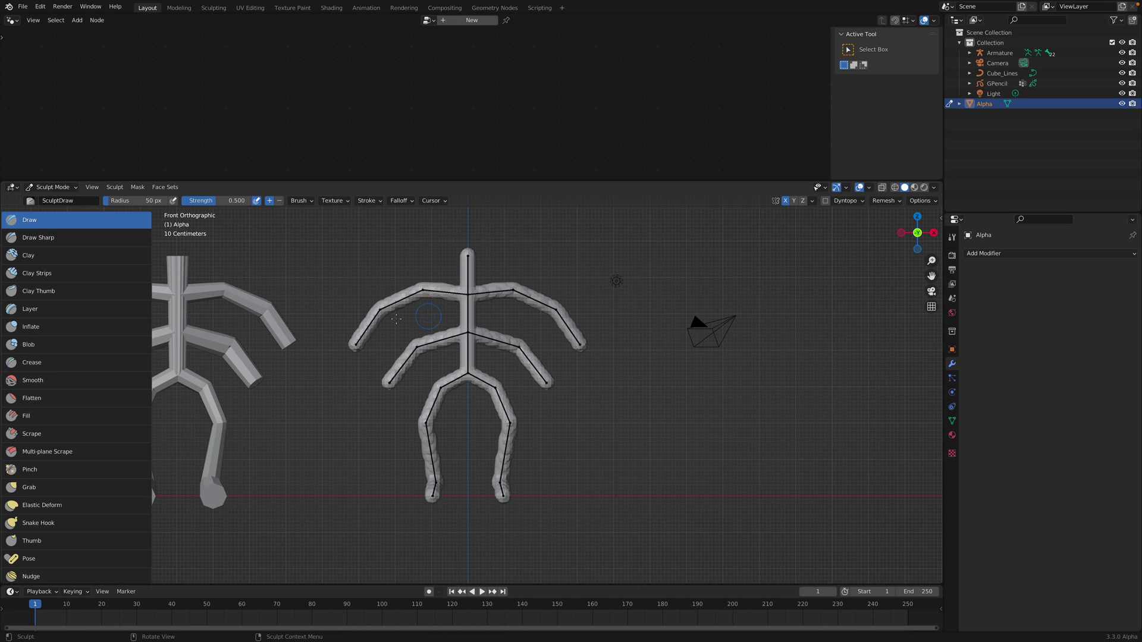
# - Thicken Alpha's upper arms, lower arms and torso with the Inflate brush, using a 112 px radius
pyautogui.scroll(-2, 48, 455)
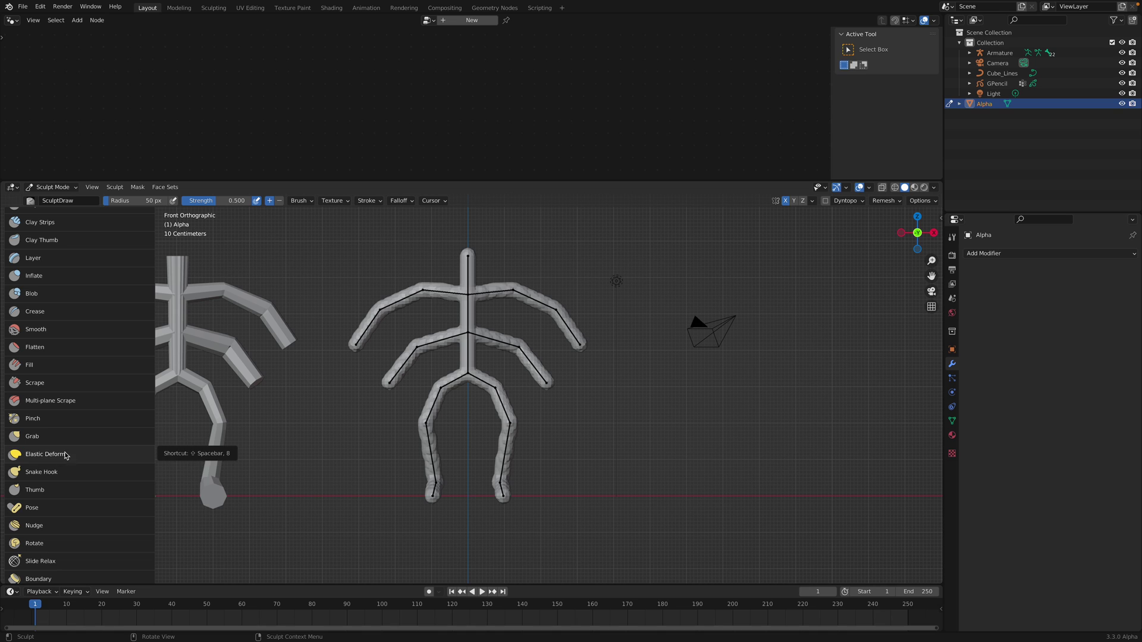
pyautogui.scroll(2, 60, 409)
pyautogui.click(64, 324)
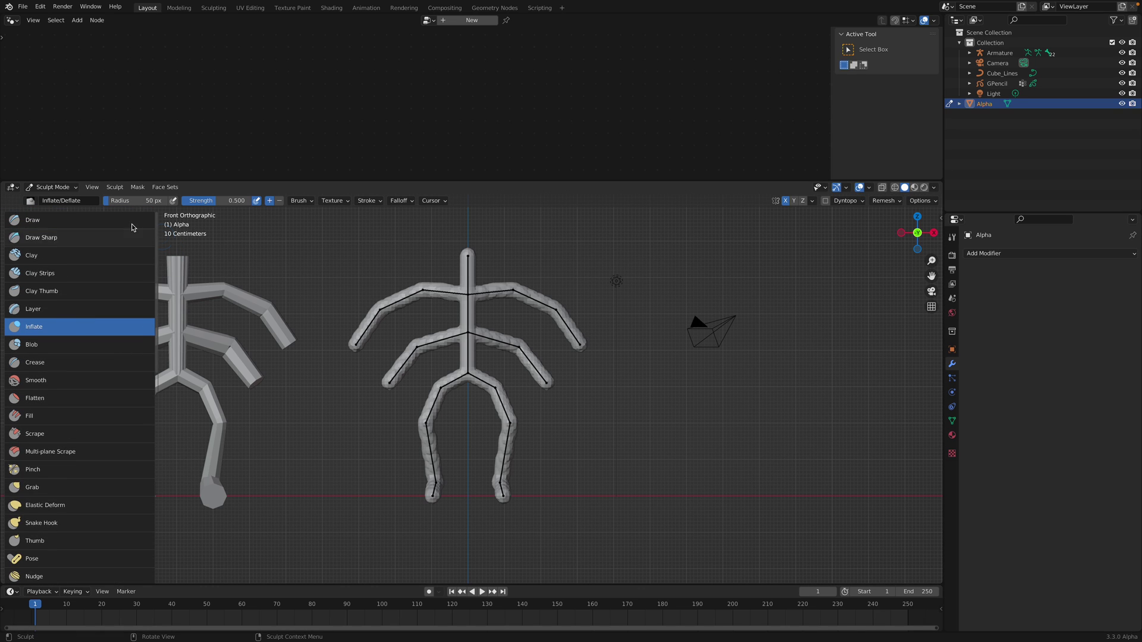
pyautogui.moveTo(505, 289)
pyautogui.mouseDown()
pyautogui.moveTo(553, 296)
pyautogui.moveTo(521, 291)
pyautogui.mouseUp()
pyautogui.moveTo(521, 290); pyautogui.dragTo(546, 295)
pyautogui.scroll(1, 547, 291)
pyautogui.keyDown('shift'); pyautogui.moveTo(547, 281); pyautogui.dragTo(566, 295, button='middle'); pyautogui.keyUp('shift')
pyautogui.moveTo(567, 295); pyautogui.dragTo(585, 297)
pyautogui.moveTo(585, 298)
pyautogui.mouseDown()
pyautogui.moveTo(629, 365)
pyautogui.moveTo(617, 354)
pyautogui.mouseUp()
pyautogui.moveTo(528, 346)
pyautogui.mouseDown()
pyautogui.moveTo(573, 382)
pyautogui.moveTo(579, 409)
pyautogui.moveTo(539, 351)
pyautogui.mouseUp()
pyautogui.moveTo(486, 260); pyautogui.dragTo(508, 323)
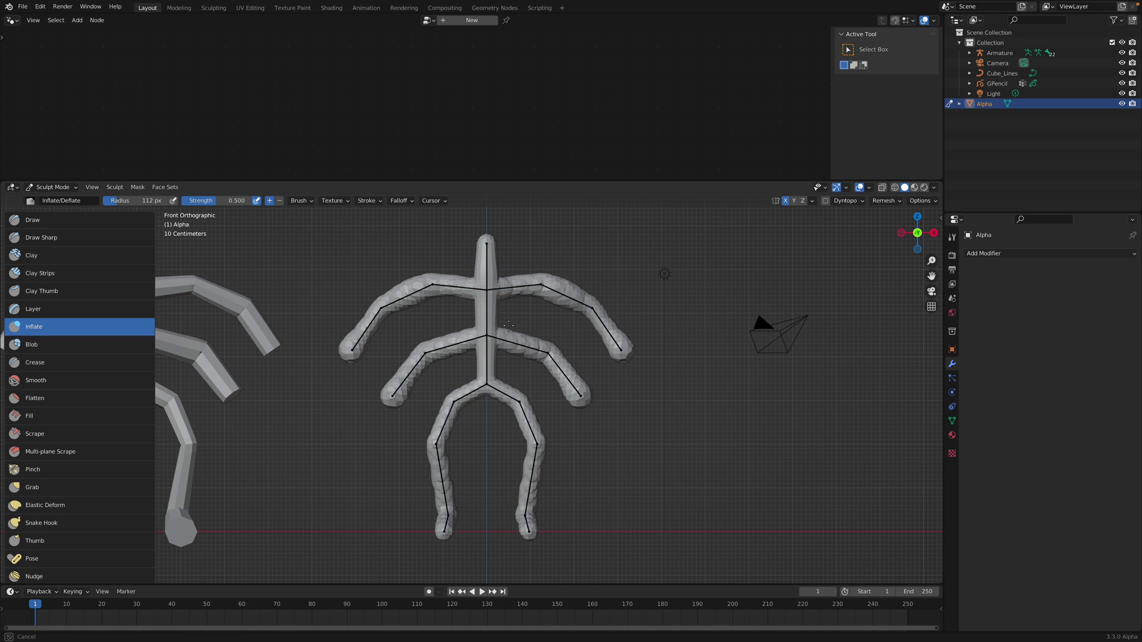
# - Thicken Alpha's legs and feet with the Inflate brush
pyautogui.moveTo(497, 397); pyautogui.dragTo(526, 442)
pyautogui.moveTo(534, 482); pyautogui.dragTo(524, 523)
pyautogui.moveTo(523, 522); pyautogui.dragTo(485, 535, button='middle')
pyautogui.moveTo(484, 533)
pyautogui.mouseDown()
pyautogui.moveTo(452, 550)
pyautogui.moveTo(469, 545)
pyautogui.mouseUp()
pyautogui.keyDown('shift'); pyautogui.moveTo(506, 513); pyautogui.dragTo(524, 441, button='middle'); pyautogui.keyUp('shift')
pyautogui.moveTo(527, 439); pyautogui.dragTo(506, 420, button='middle')
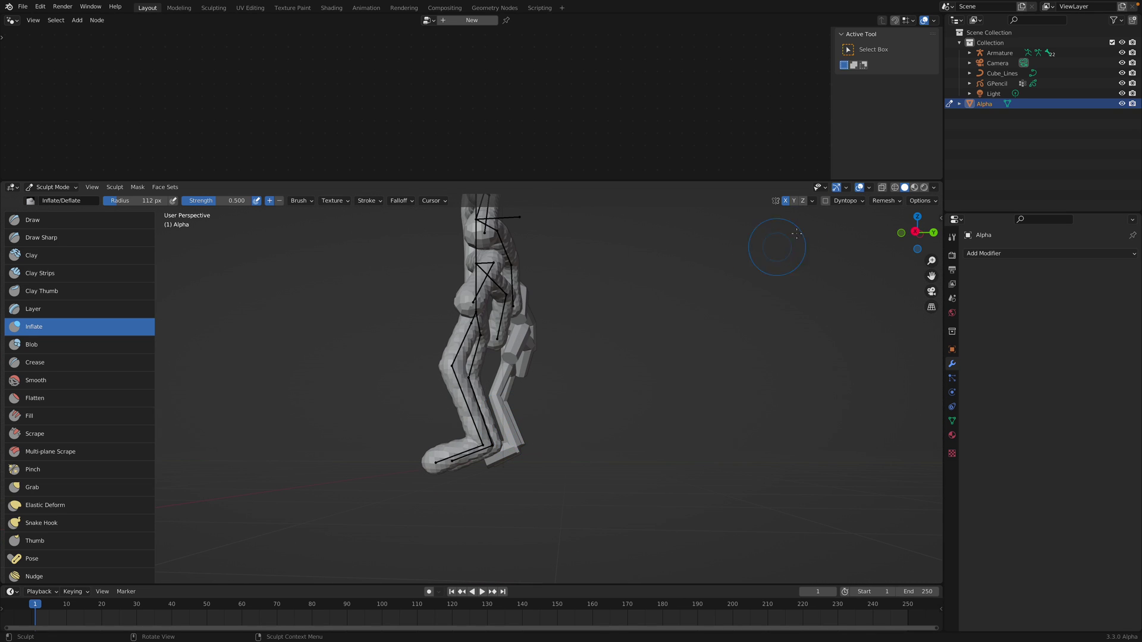
# - Reshape the heels and soles of Alpha's feet with the Grab brush in the right orthographic view
pyautogui.click(915, 232)
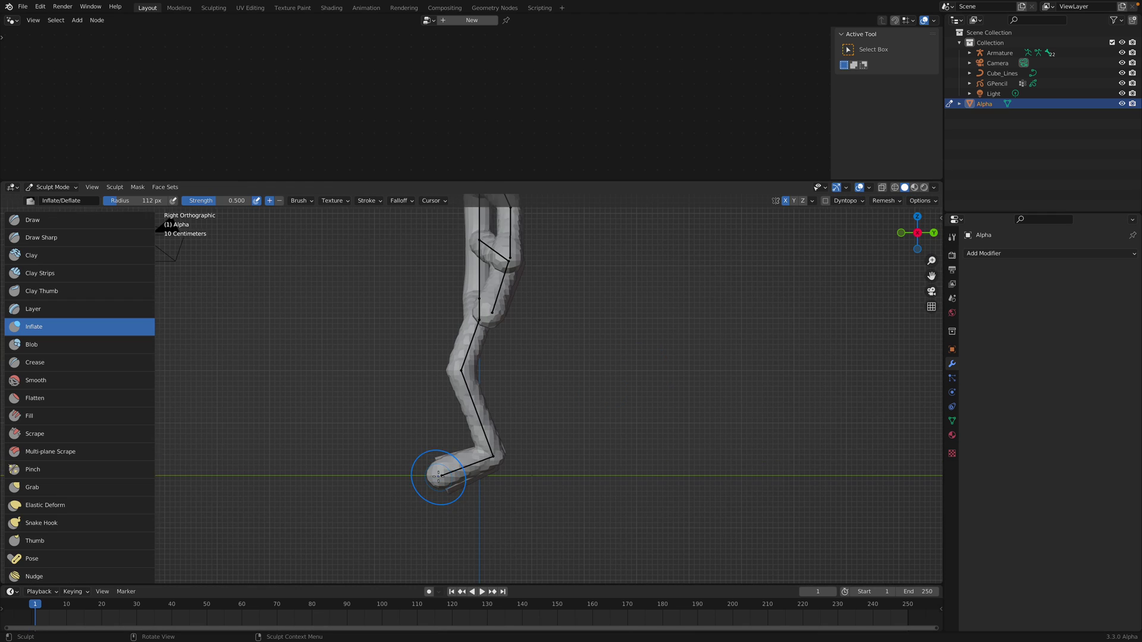
pyautogui.keyDown('shift'); pyautogui.moveTo(439, 476); pyautogui.dragTo(455, 446, button='middle'); pyautogui.keyUp('shift')
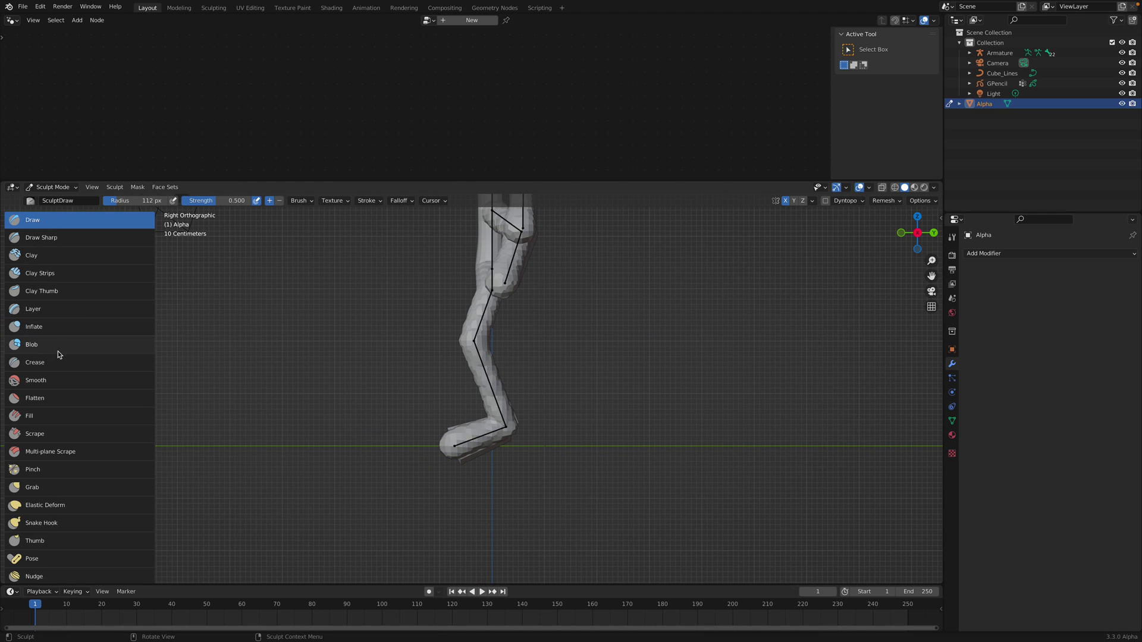
pyautogui.click(65, 487)
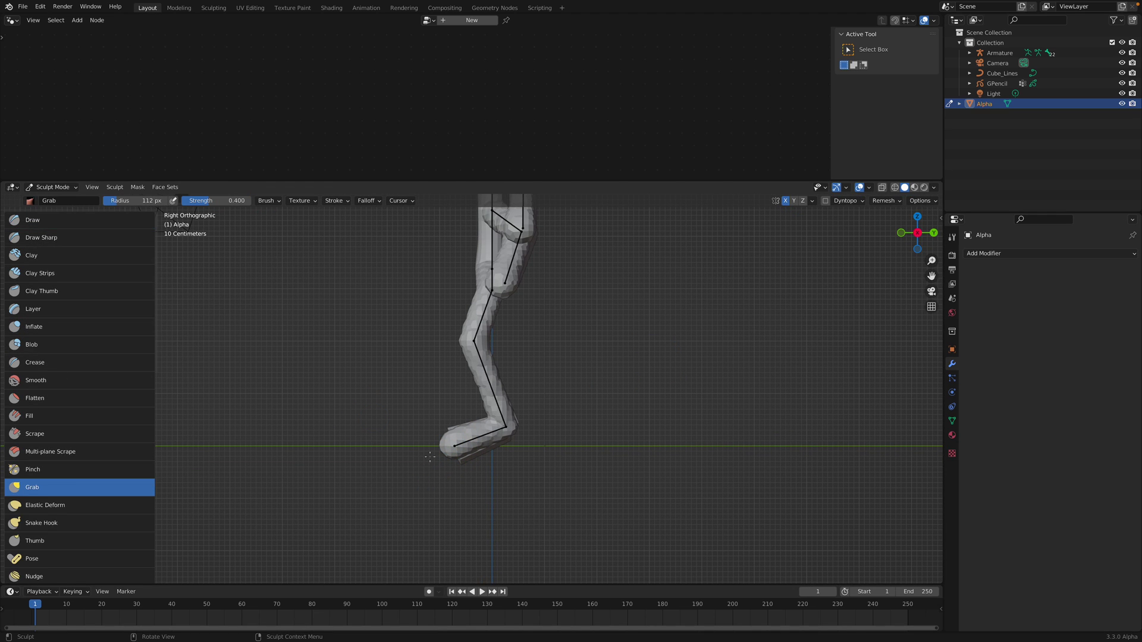
pyautogui.moveTo(503, 435); pyautogui.dragTo(505, 439)
pyautogui.moveTo(506, 435); pyautogui.dragTo(512, 439)
pyautogui.moveTo(490, 442); pyautogui.dragTo(484, 448)
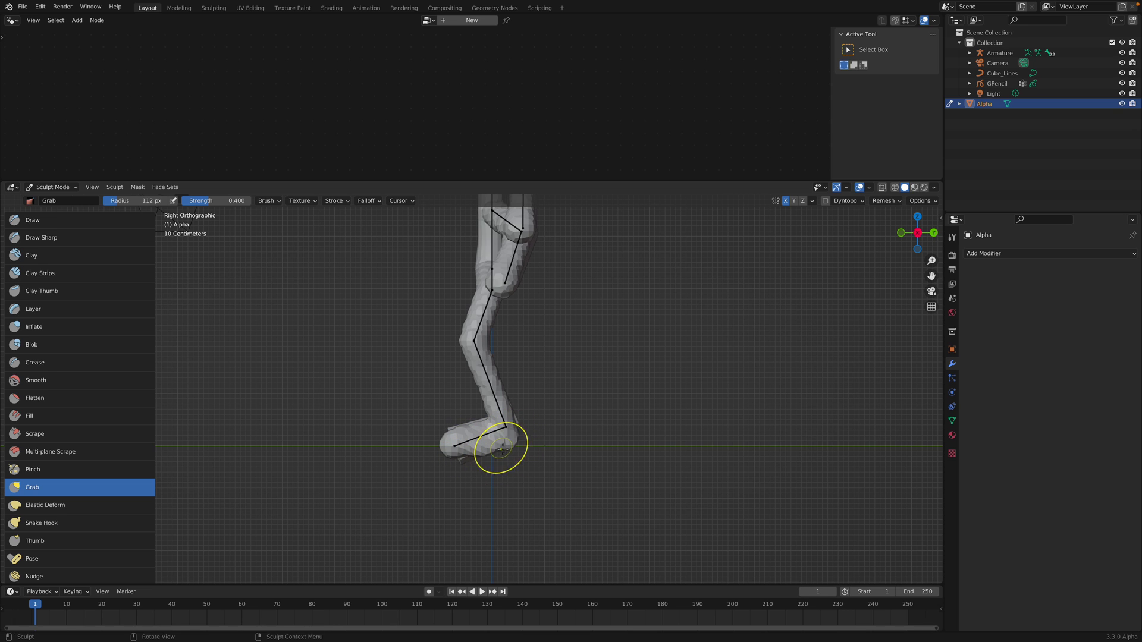
pyautogui.moveTo(470, 373); pyautogui.dragTo(537, 325, button='middle')
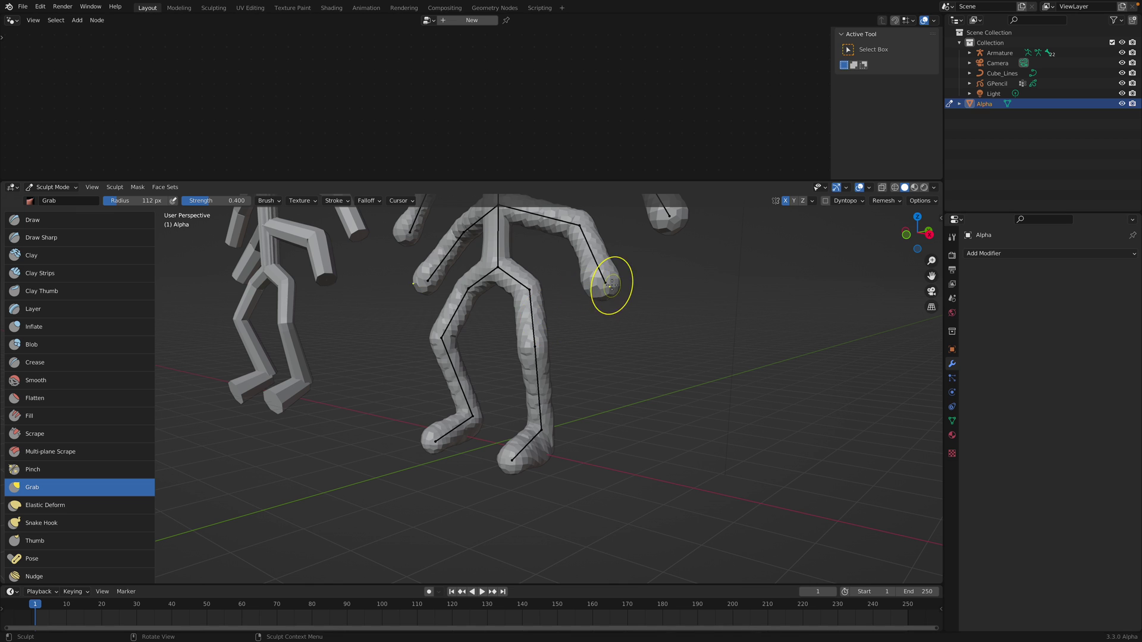
# - Enlarge Alpha's head with the Inflate brush, using a 259 px radius
pyautogui.moveTo(579, 282); pyautogui.dragTo(607, 306, button='middle')
pyautogui.moveTo(483, 295)
pyautogui.mouseDown(button='middle')
pyautogui.moveTo(517, 293)
pyautogui.moveTo(415, 290)
pyautogui.mouseUp(button='middle')
pyautogui.moveTo(490, 262)
pyautogui.mouseDown(button='middle')
pyautogui.moveTo(532, 243)
pyautogui.moveTo(495, 248)
pyautogui.moveTo(557, 250)
pyautogui.mouseUp(button='middle')
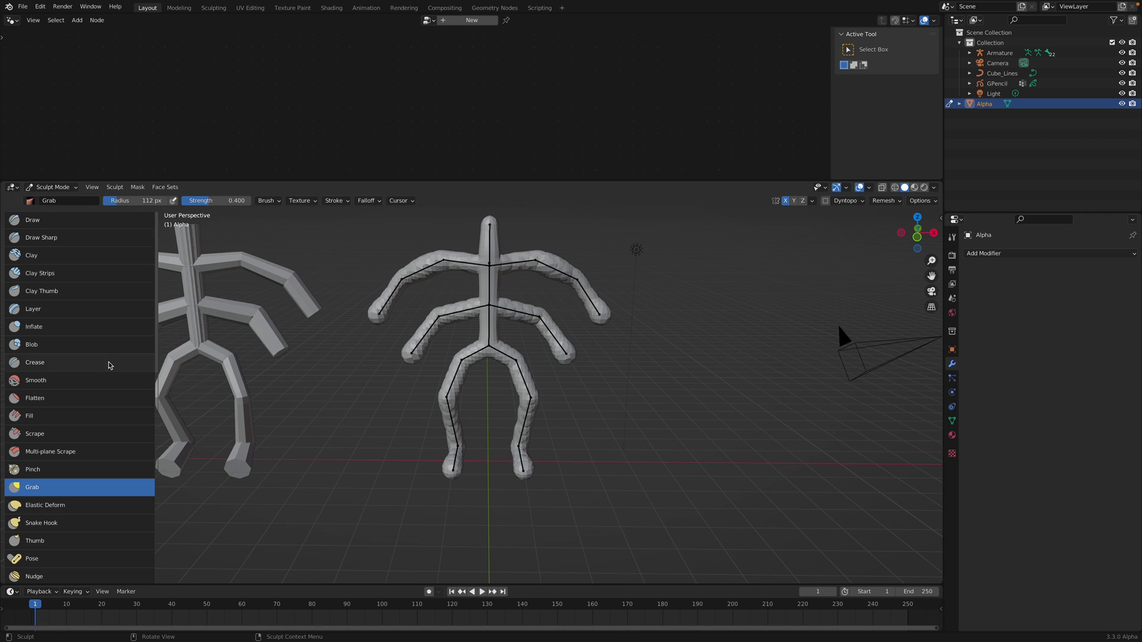
pyautogui.click(64, 324)
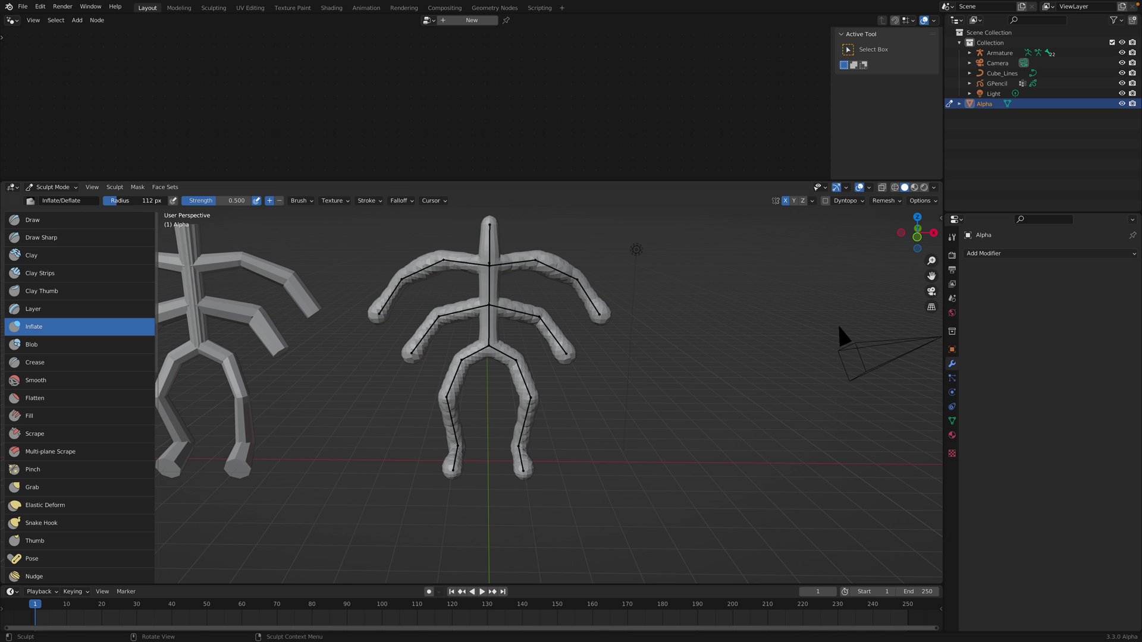
pyautogui.click(491, 248)
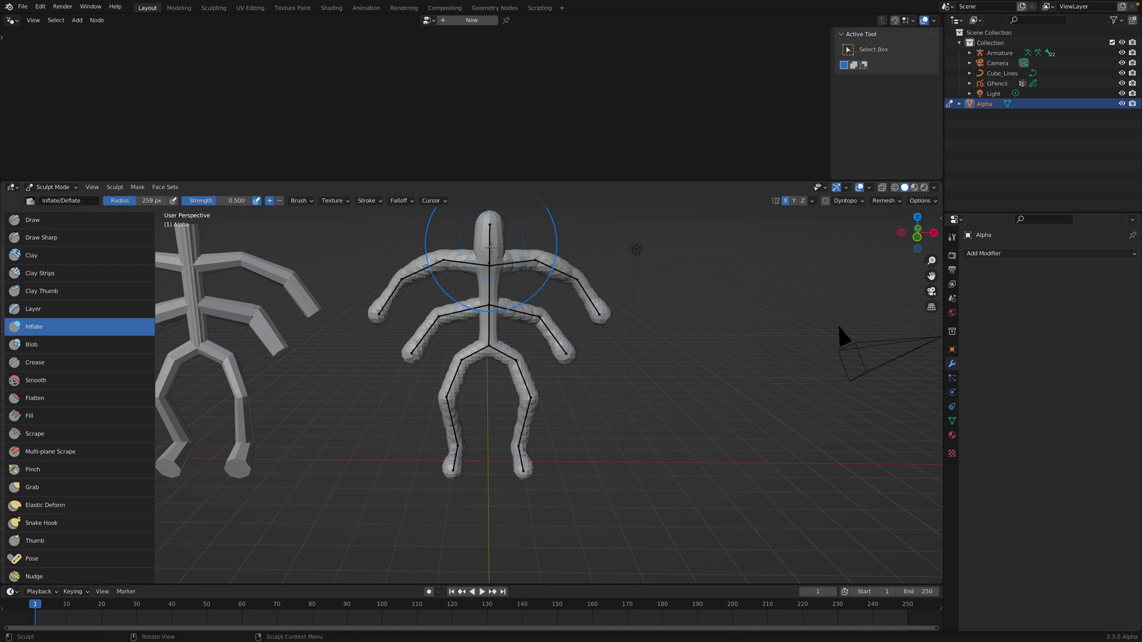
# - Return Alpha to Object Mode and save the file
pyautogui.click(64, 188)
pyautogui.click(51, 200)
pyautogui.click(587, 261)
pyautogui.moveTo(587, 262); pyautogui.dragTo(553, 262, button='middle')
pyautogui.click(553, 261)
pyautogui.hotkey('ctrl', 's')
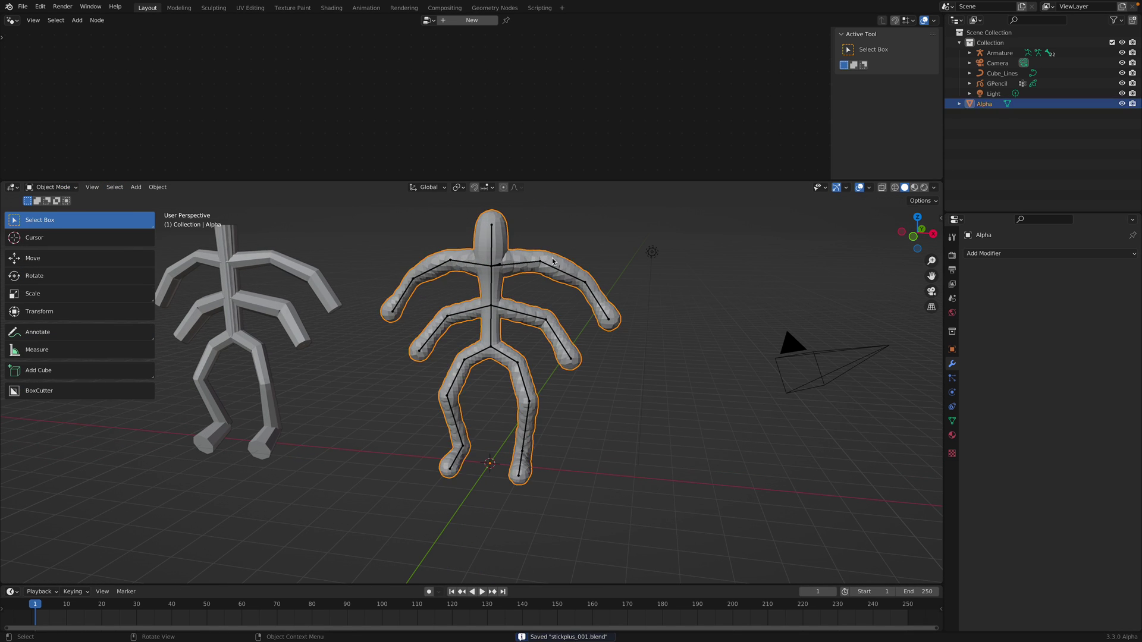
# - Put Alpha back in Sculpt Mode and set the Cloth Filter to the Inflate type
pyautogui.click(62, 189)
pyautogui.click(55, 221)
pyautogui.scroll(-10, 69, 494)
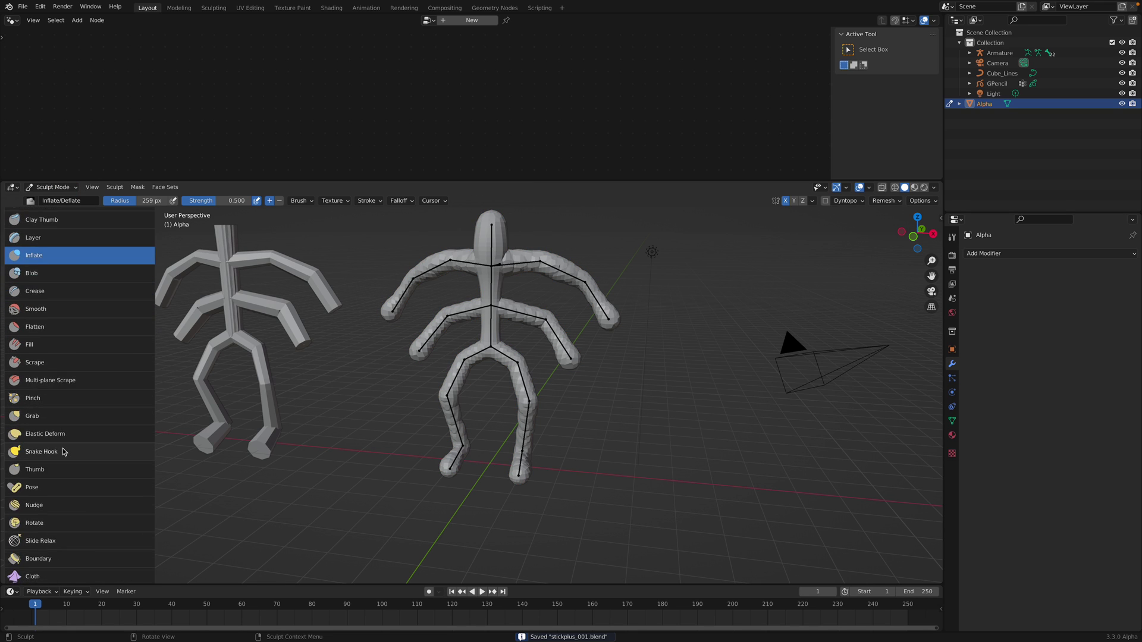
pyautogui.scroll(-5, 69, 494)
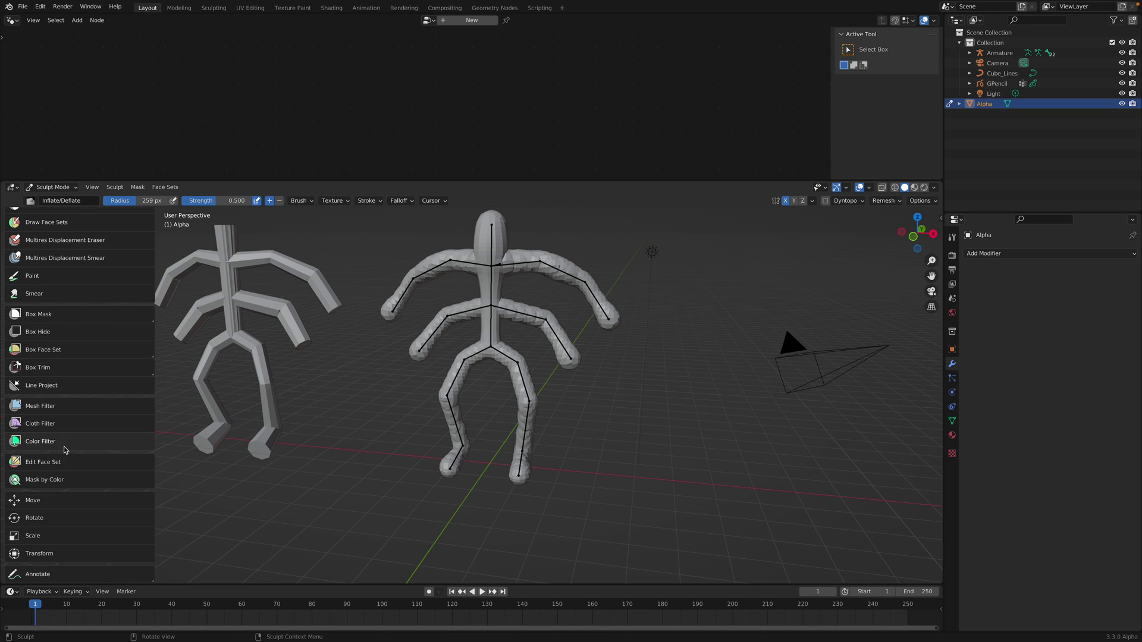
pyautogui.click(62, 428)
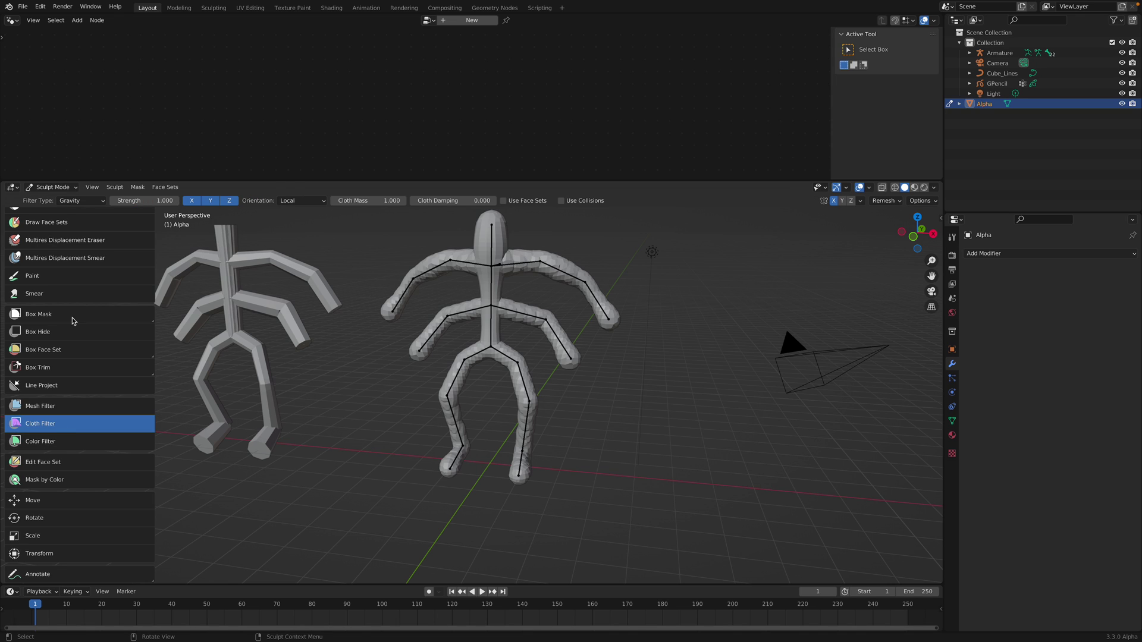
pyautogui.click(78, 202)
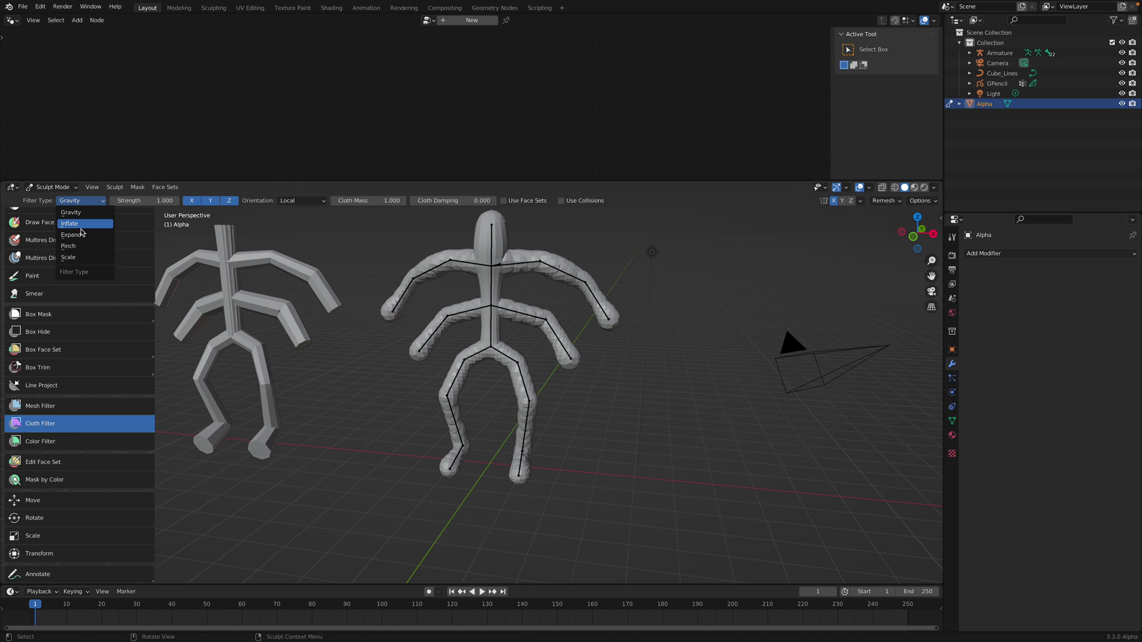
pyautogui.click(82, 227)
# - Try inflating the whole body with the Cloth Filter twice, undoing each attempt
pyautogui.moveTo(515, 266); pyautogui.dragTo(869, 308)
pyautogui.moveTo(516, 269); pyautogui.dragTo(574, 272, button='middle')
pyautogui.hotkey('ctrl', 'z')
pyautogui.moveTo(506, 288); pyautogui.dragTo(483, 286, button='middle')
pyautogui.moveTo(526, 272); pyautogui.dragTo(862, 347)
pyautogui.hotkey('ctrl', 'z')
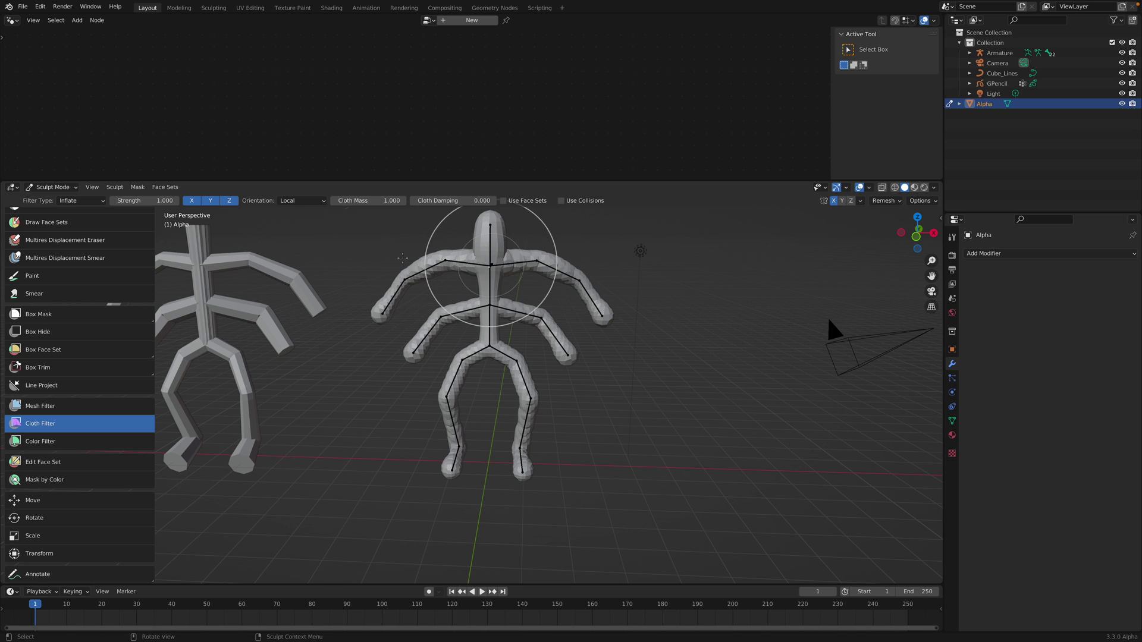
# - Try the Cloth Filter's Expand type on the body, undo it and activate the Mesh Filter
pyautogui.click(82, 200)
pyautogui.click(83, 227)
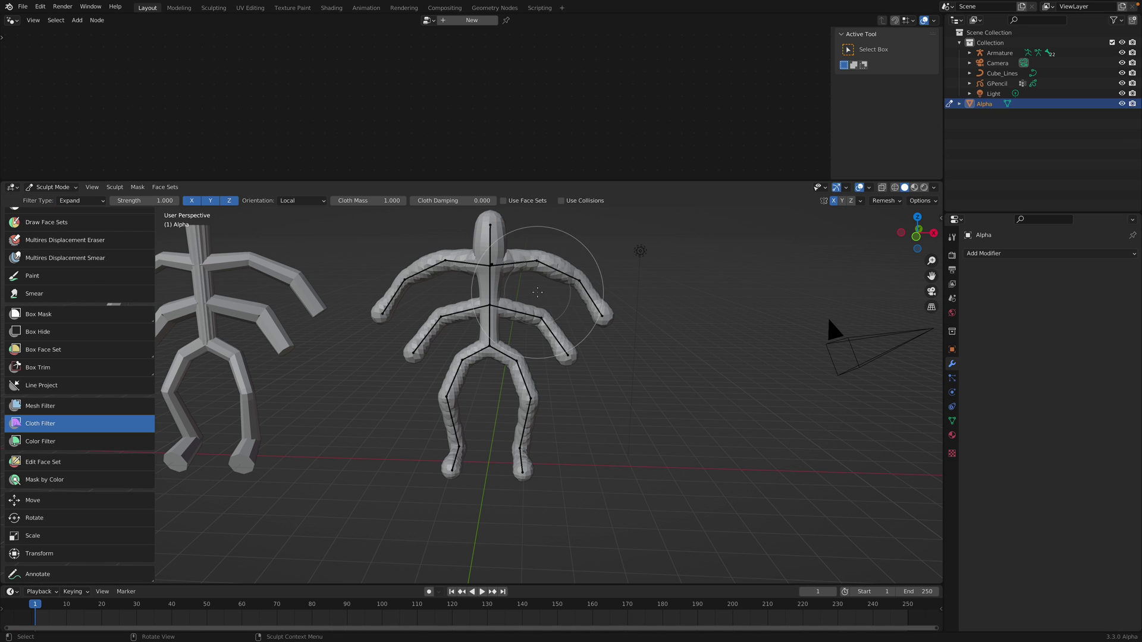
pyautogui.moveTo(559, 275)
pyautogui.mouseDown()
pyautogui.moveTo(629, 284)
pyautogui.moveTo(550, 273)
pyautogui.moveTo(585, 273)
pyautogui.moveTo(564, 291)
pyautogui.moveTo(536, 292)
pyautogui.moveTo(548, 292)
pyautogui.mouseUp()
pyautogui.hotkey('ctrl', 'z')
pyautogui.hotkey('ctrl', 'z')
pyautogui.click(59, 406)
# - Leave Sculpt Mode for Object Mode with Alpha selected and save stickplus_001.blend
pyautogui.click(55, 188)
pyautogui.click(58, 197)
pyautogui.click(625, 233)
pyautogui.moveTo(613, 230); pyautogui.dragTo(550, 225, button='middle')
pyautogui.scroll(2, 553, 229)
pyautogui.keyDown('shift'); pyautogui.moveTo(556, 232); pyautogui.dragTo(649, 283, button='middle'); pyautogui.keyUp('shift')
pyautogui.click(625, 280)
# - Inspect Alpha's mesh topology in Edit Mode and enlarge the 3D viewport over the node editor
pyautogui.press('Tab')
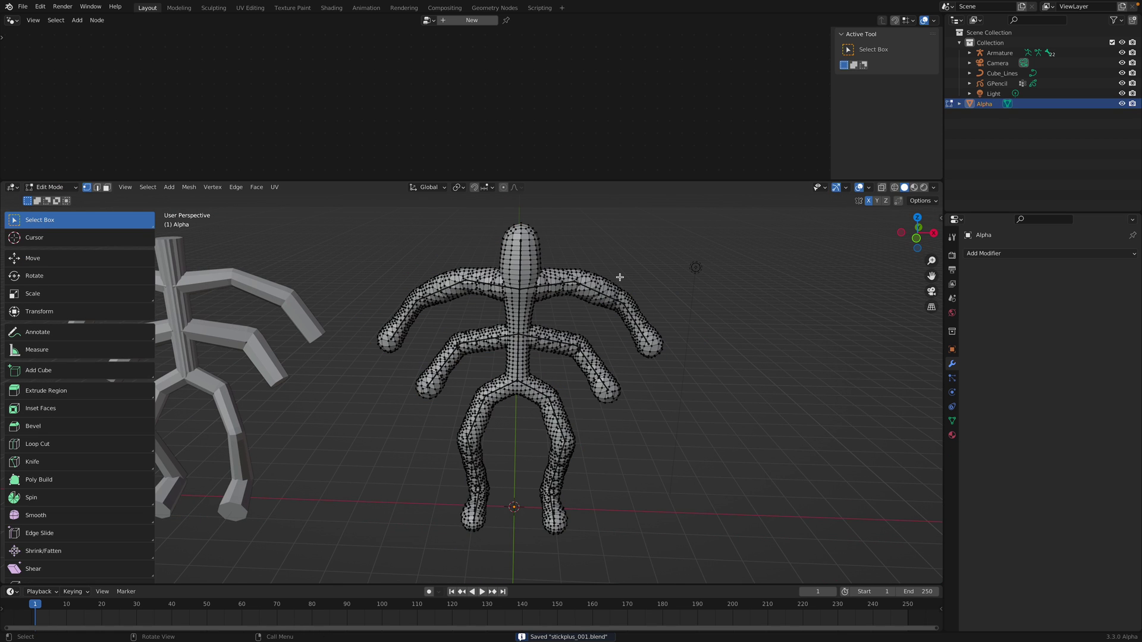
pyautogui.moveTo(558, 304); pyautogui.dragTo(600, 270, button='middle')
pyautogui.press('Tab')
pyautogui.moveTo(637, 180); pyautogui.dragTo(635, 99)
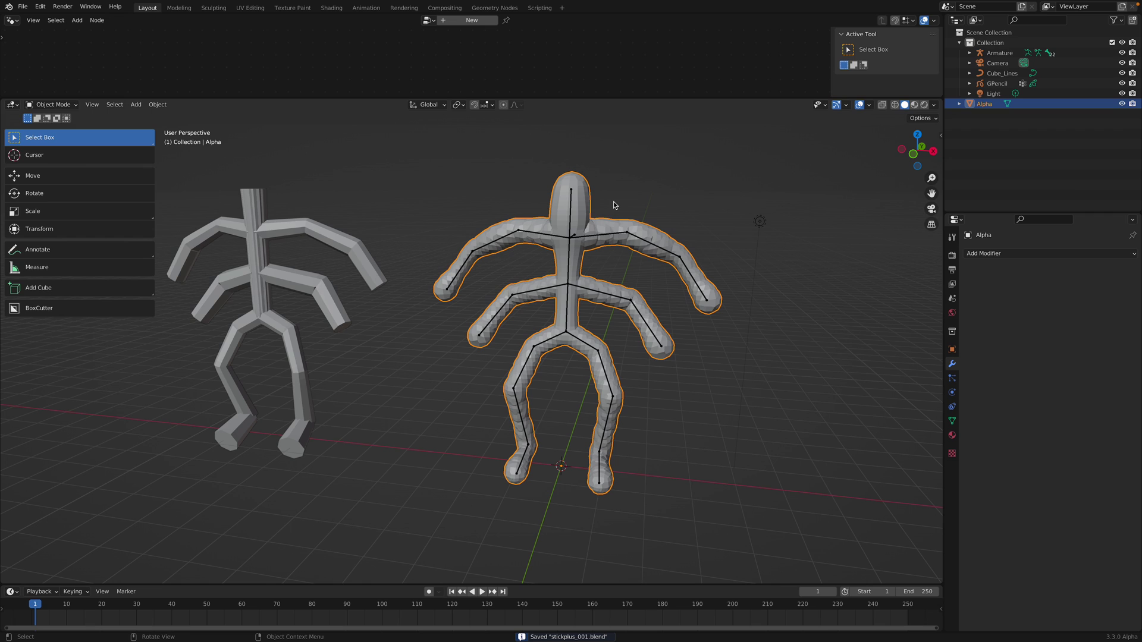
# - Unwrap Alpha's entire mesh with Smart UV Project in Edit Mode and return to Object Mode
pyautogui.press('Tab')
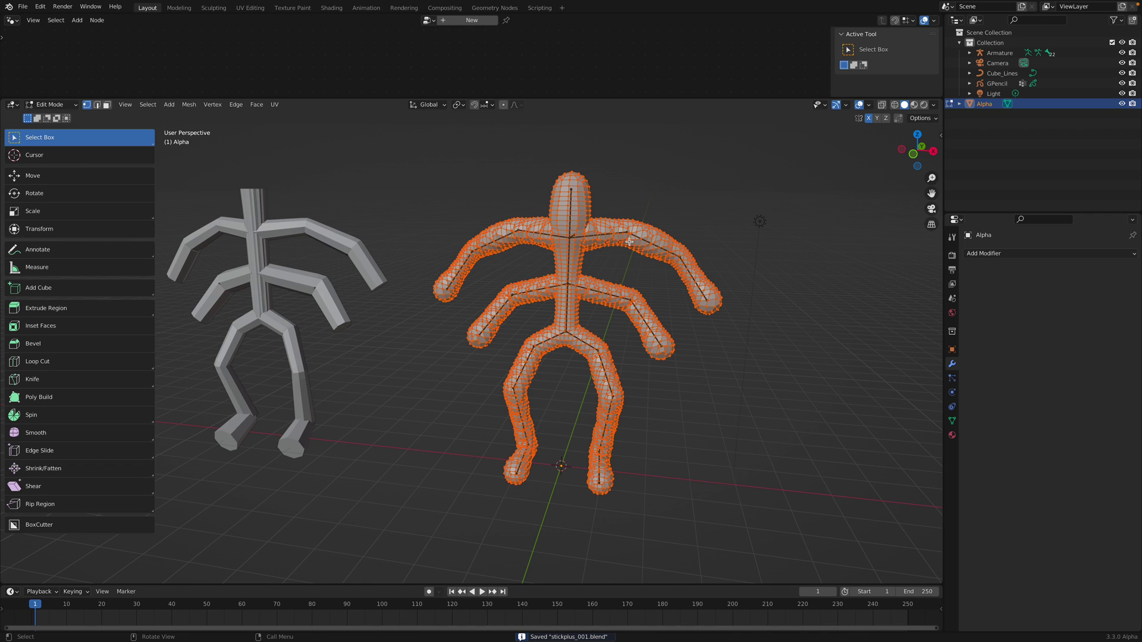
pyautogui.press('F3')
pyautogui.write('smart')
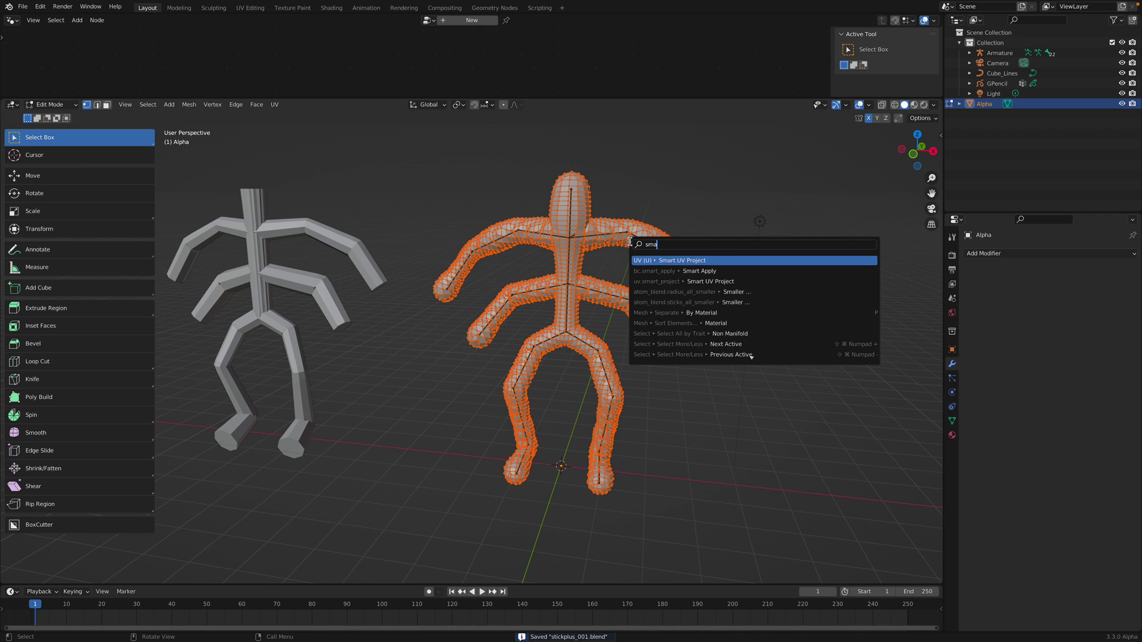
pyautogui.press('Return')
pyautogui.click(607, 325)
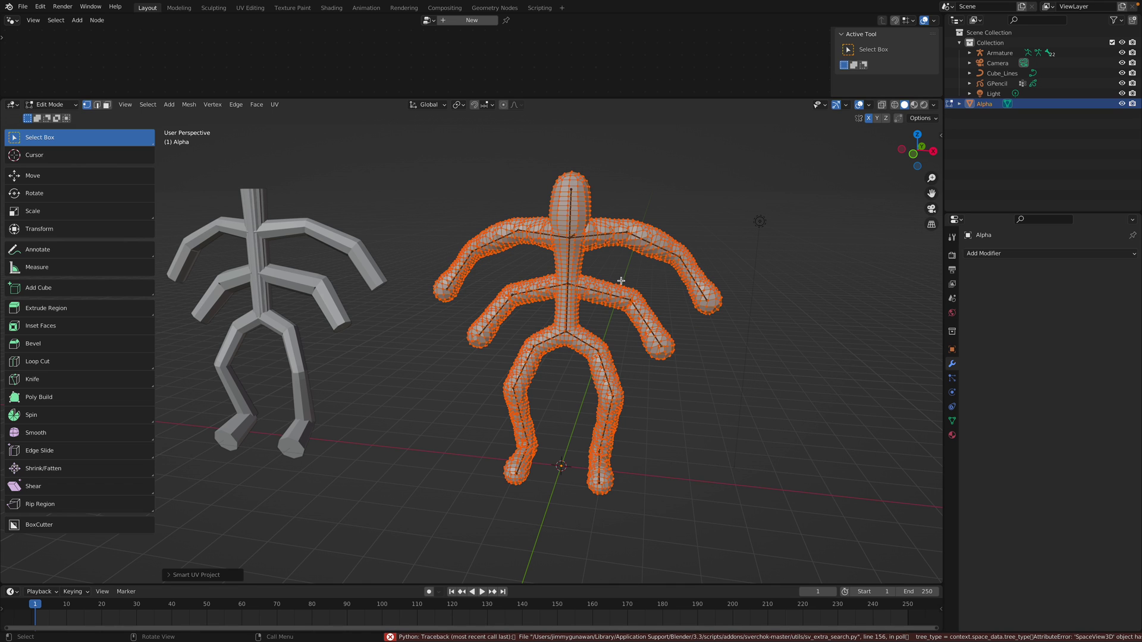
pyautogui.hotkey('alt', 'a')
pyautogui.press('a')
pyautogui.press('F3')
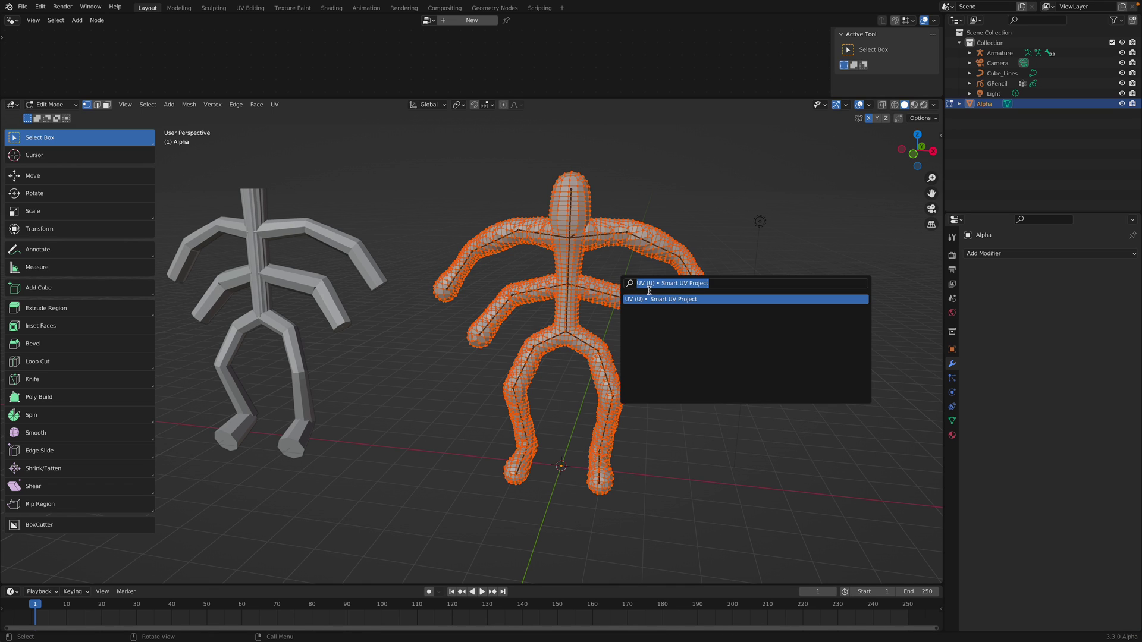
pyautogui.click(652, 299)
pyautogui.click(633, 378)
pyautogui.press('Tab')
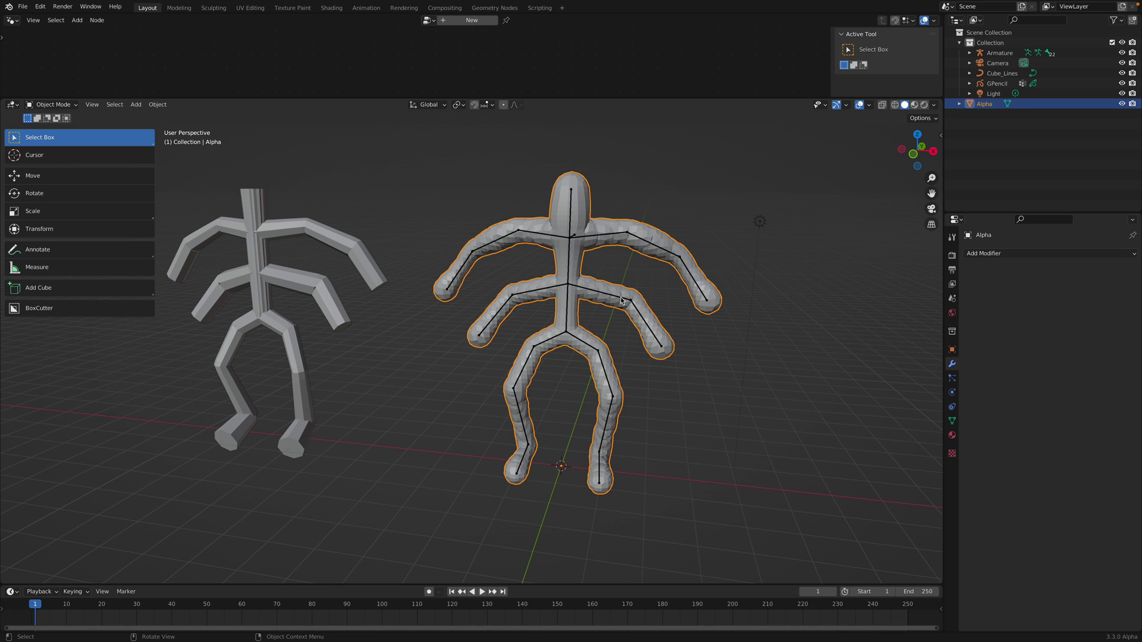
# - Save the file and apply Shade Smooth to Alpha
pyautogui.moveTo(616, 294); pyautogui.dragTo(603, 292, button='middle')
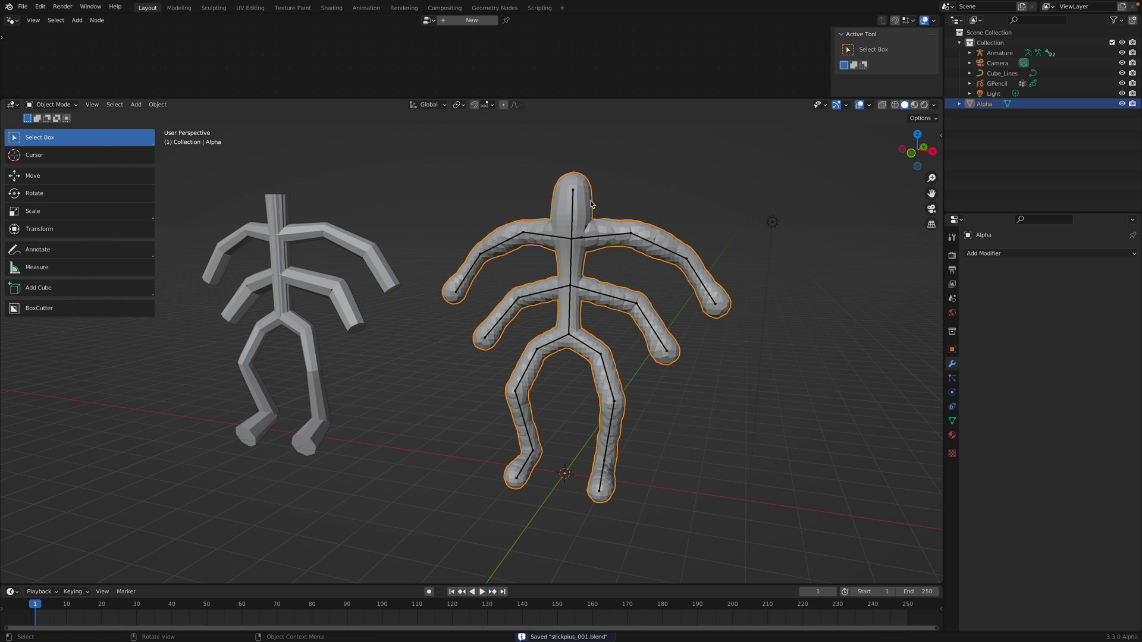
pyautogui.rightClick(654, 213)
pyautogui.click(651, 180)
pyautogui.moveTo(651, 180); pyautogui.dragTo(594, 212, button='middle')
pyautogui.press('z')
pyautogui.press('z')
# - Switch Alpha to Texture Paint mode and add a Base Color texture slot with the default image settings
pyautogui.click(54, 106)
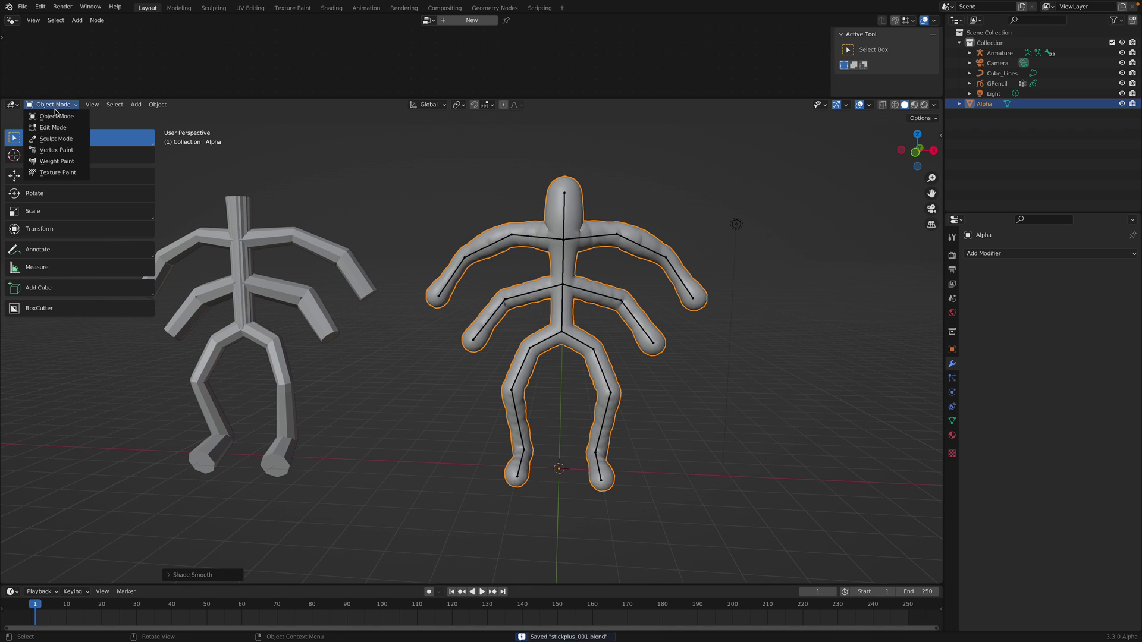
pyautogui.click(57, 173)
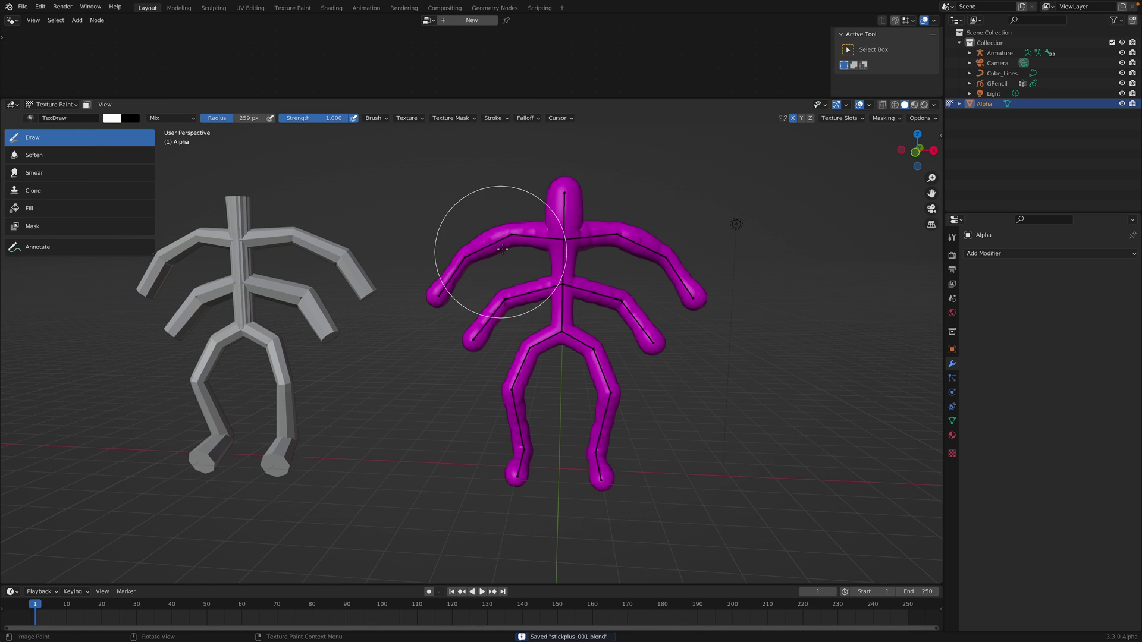
pyautogui.click(940, 135)
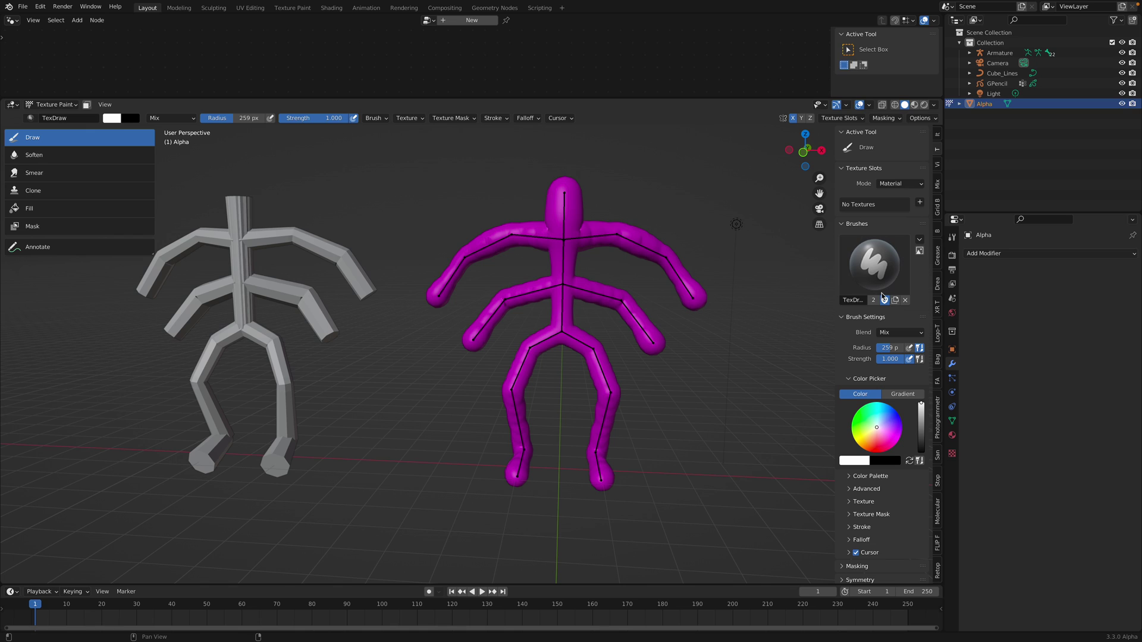
pyautogui.click(919, 204)
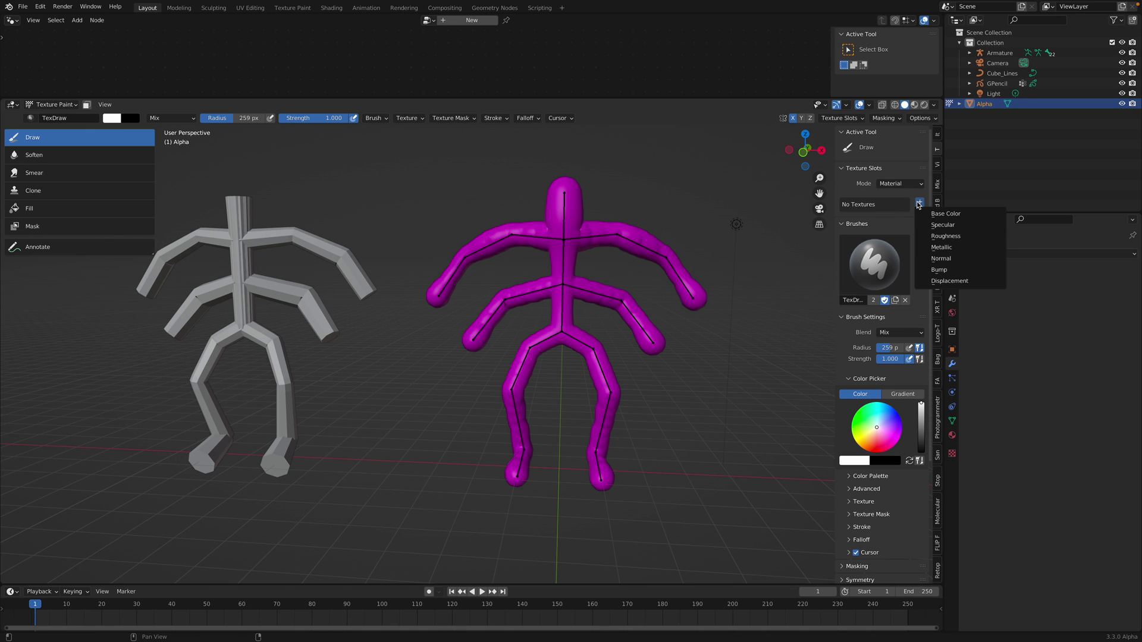
pyautogui.click(931, 214)
pyautogui.click(932, 317)
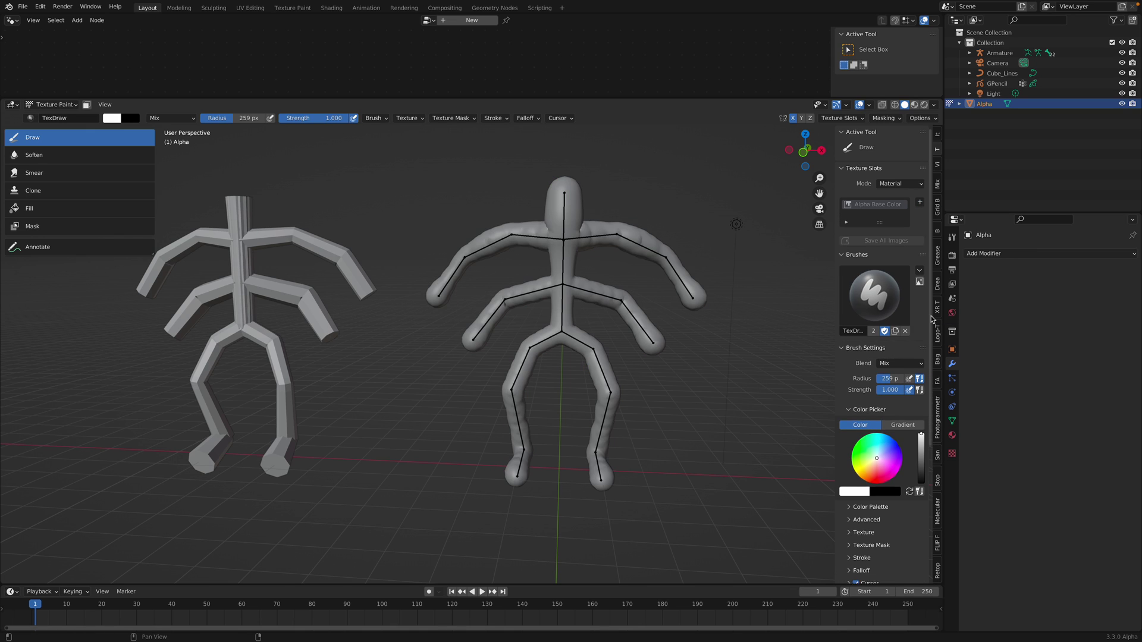
# - Set the brush color to orange-red and paint the front of Alpha's body
pyautogui.click(557, 225)
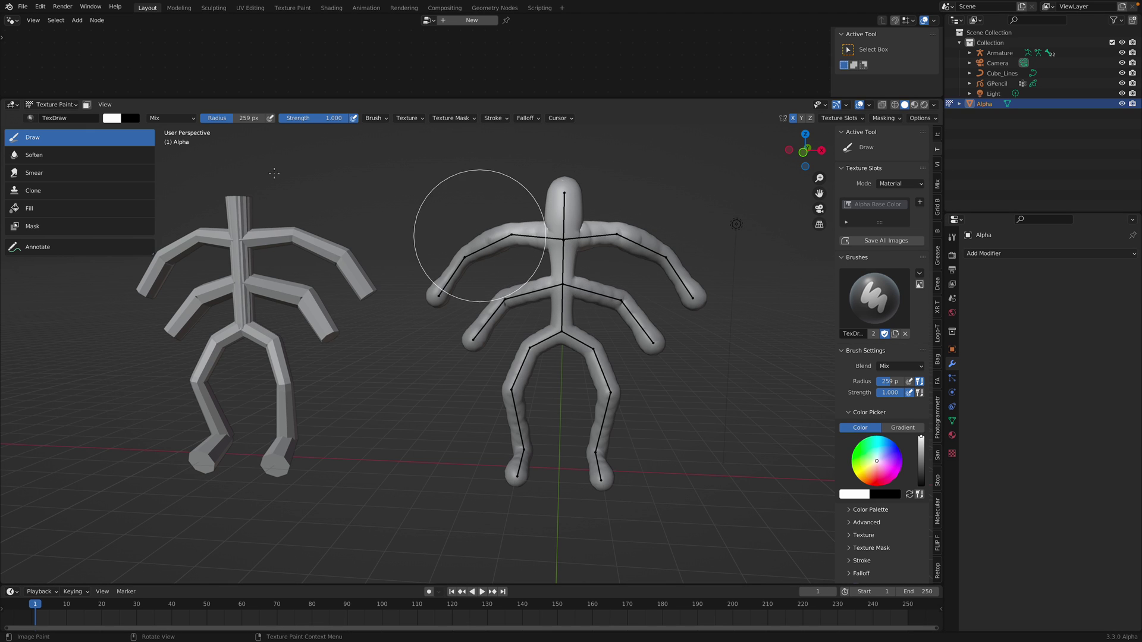
pyautogui.moveTo(873, 472); pyautogui.dragTo(871, 478)
pyautogui.moveTo(588, 273)
pyautogui.mouseDown()
pyautogui.moveTo(448, 237)
pyautogui.moveTo(617, 330)
pyautogui.moveTo(600, 491)
pyautogui.mouseUp()
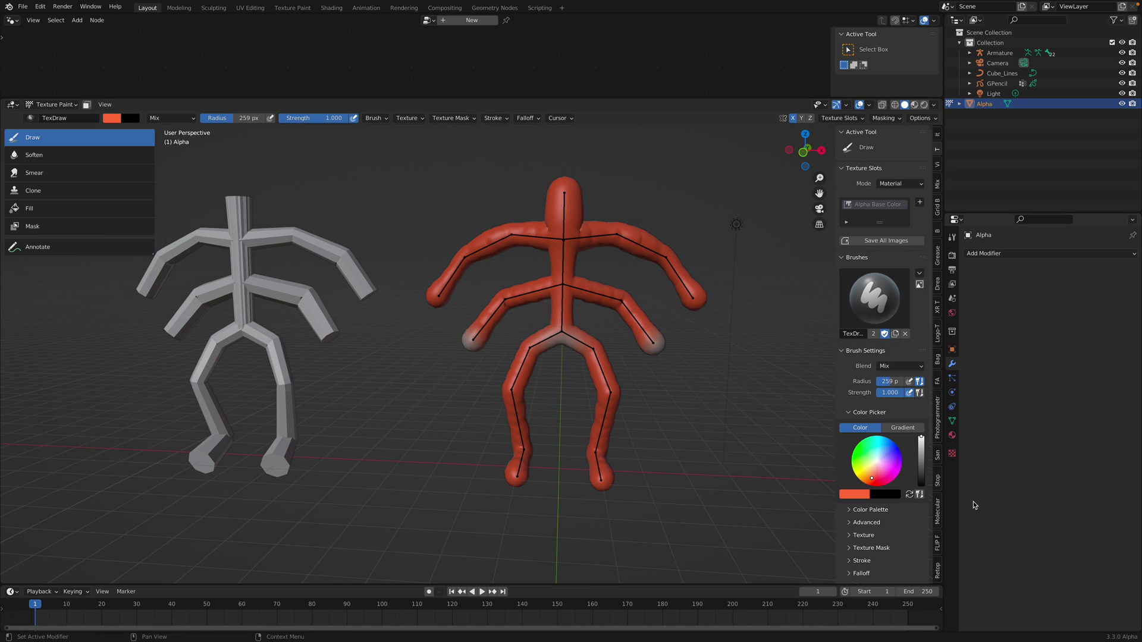
# - Change the brush color to blue and paint over parts of Alpha's front and back
pyautogui.moveTo(883, 451); pyautogui.dragTo(893, 449)
pyautogui.moveTo(600, 191)
pyautogui.mouseDown()
pyautogui.moveTo(578, 186)
pyautogui.moveTo(668, 377)
pyautogui.moveTo(634, 464)
pyautogui.mouseUp()
pyautogui.moveTo(634, 411); pyautogui.dragTo(437, 356, button='middle')
pyautogui.moveTo(437, 356); pyautogui.dragTo(388, 270)
pyautogui.moveTo(440, 279); pyautogui.dragTo(384, 278, button='middle')
pyautogui.scroll(-4, 436, 287)
pyautogui.moveTo(436, 288); pyautogui.dragTo(453, 290)
# - Change the brush color to light green and paint Alpha's back, from the head and arms down to the feet
pyautogui.click(872, 461)
pyautogui.moveTo(873, 461); pyautogui.dragTo(872, 458)
pyautogui.moveTo(474, 248); pyautogui.dragTo(445, 376)
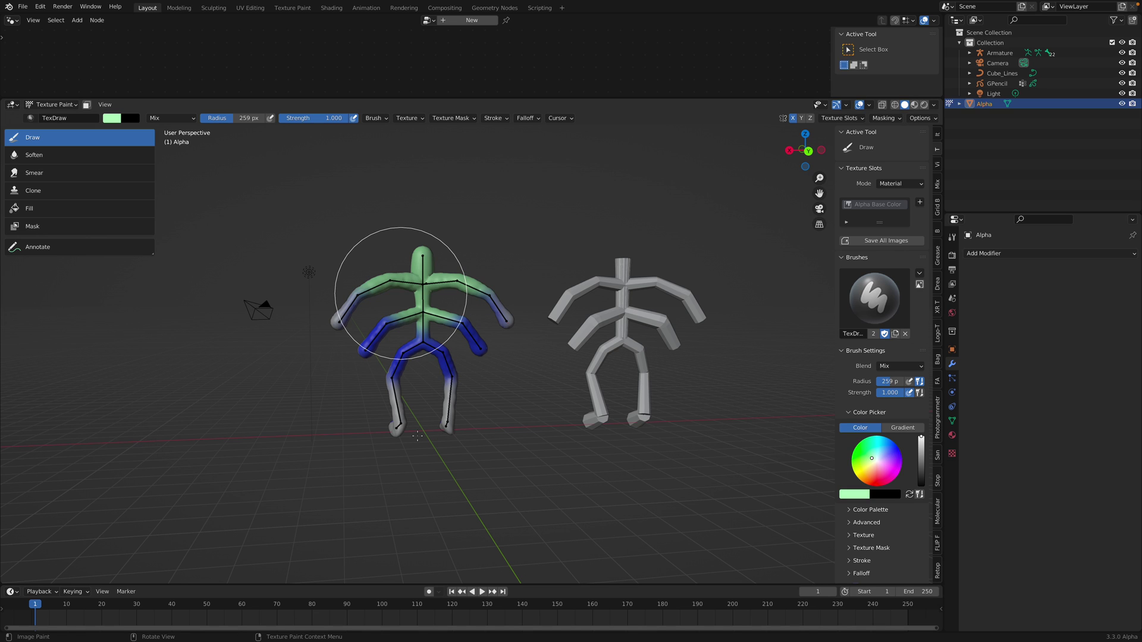
pyautogui.moveTo(417, 436); pyautogui.dragTo(531, 404)
pyautogui.moveTo(452, 396); pyautogui.dragTo(446, 429)
pyautogui.scroll(2, 440, 393)
pyautogui.keyDown('shift'); pyautogui.moveTo(438, 390); pyautogui.dragTo(461, 388, button='middle'); pyautogui.keyUp('shift')
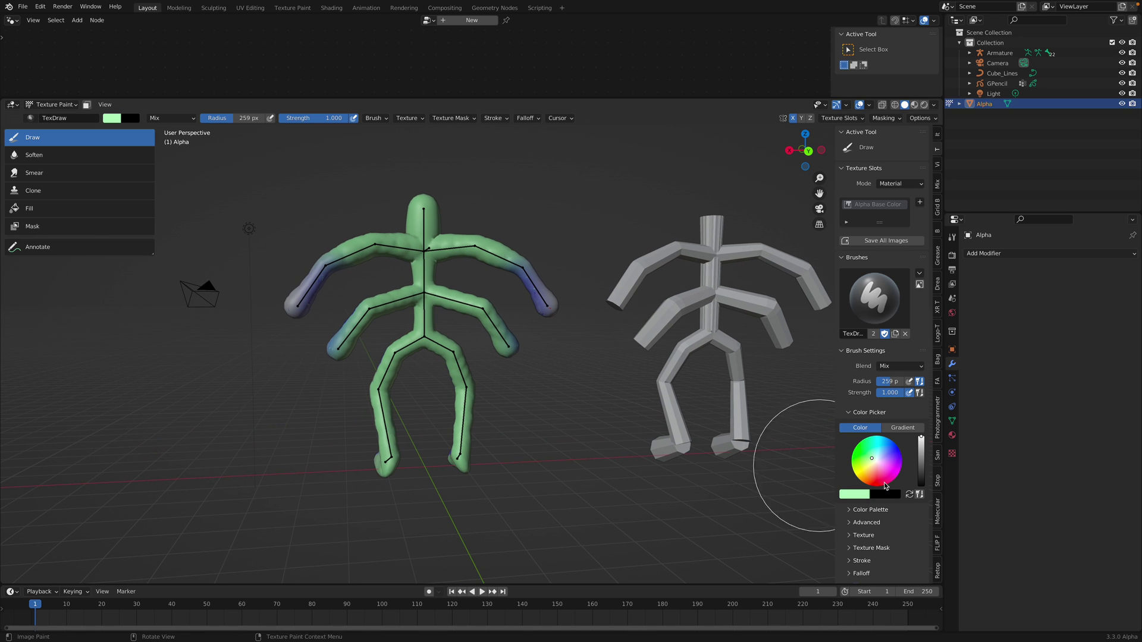
# - Change the brush color to yellow and paint over Alpha's back and legs from behind
pyautogui.moveTo(862, 468); pyautogui.dragTo(862, 471)
pyautogui.moveTo(536, 289)
pyautogui.mouseDown()
pyautogui.moveTo(443, 266)
pyautogui.moveTo(445, 291)
pyautogui.mouseUp()
pyautogui.moveTo(458, 440); pyautogui.dragTo(462, 467)
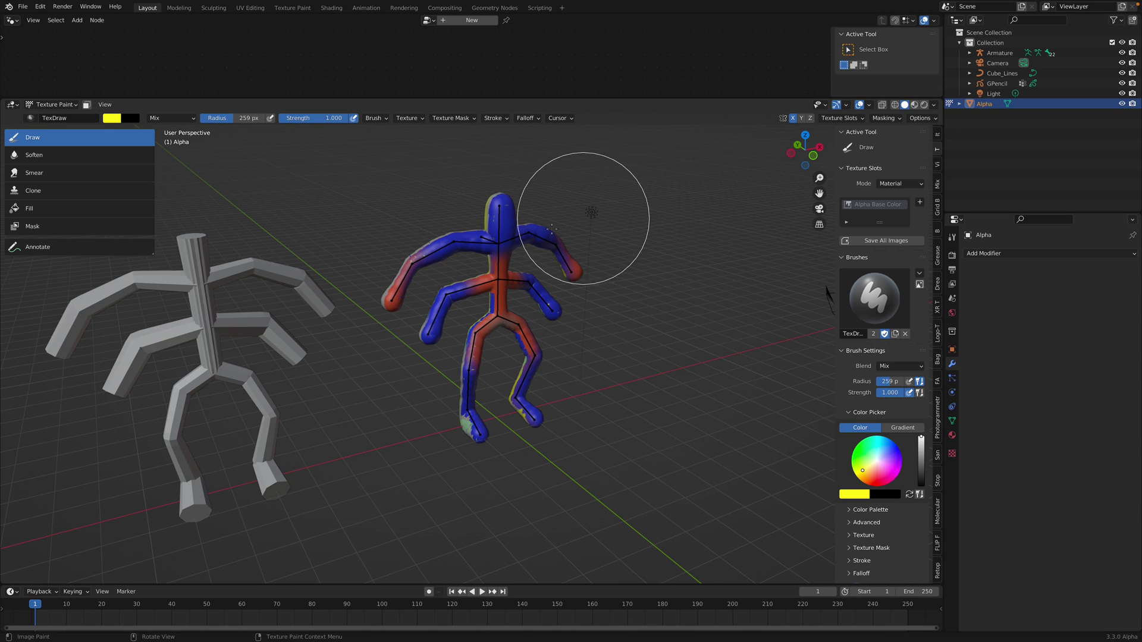
# - Paint Alpha's head, upper arms and lower arms yellow from the front
pyautogui.moveTo(591, 217); pyautogui.dragTo(548, 237)
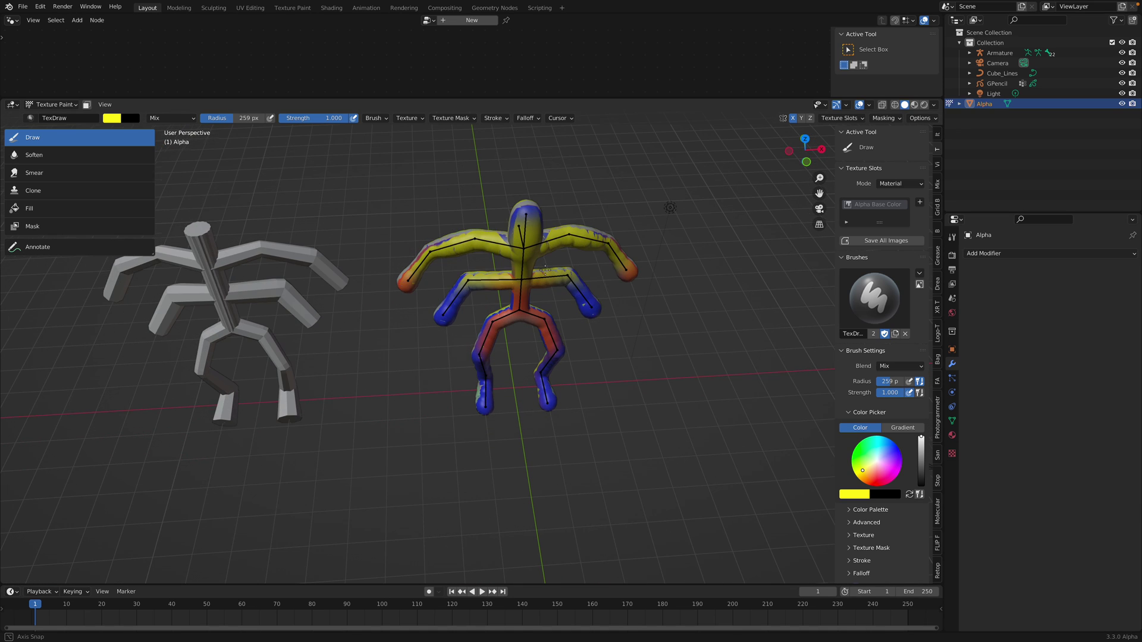
pyautogui.moveTo(511, 217); pyautogui.dragTo(523, 204)
pyautogui.moveTo(522, 204)
pyautogui.mouseDown(button='middle')
pyautogui.moveTo(624, 204)
pyautogui.moveTo(613, 236)
pyautogui.moveTo(594, 241)
pyautogui.mouseUp(button='middle')
pyautogui.moveTo(585, 237)
pyautogui.mouseDown()
pyautogui.moveTo(560, 276)
pyautogui.moveTo(573, 327)
pyautogui.mouseUp()
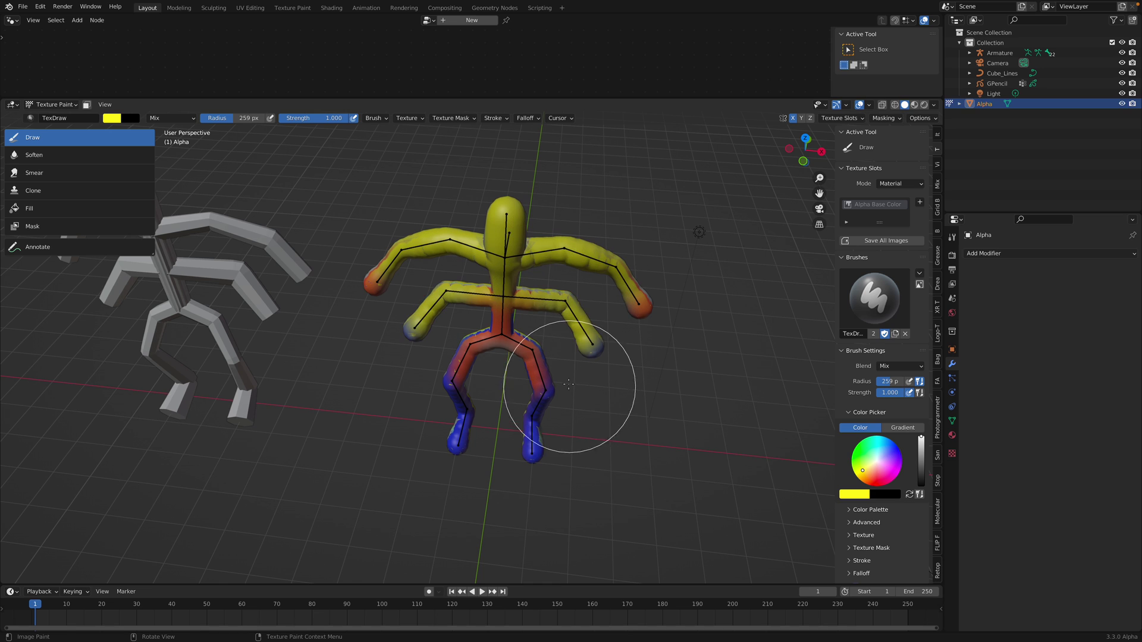
# - Paint Alpha's legs and feet yellow from the front
pyautogui.moveTo(570, 395); pyautogui.dragTo(567, 376, button='middle')
pyautogui.moveTo(554, 423); pyautogui.dragTo(551, 439)
pyautogui.moveTo(551, 438); pyautogui.dragTo(567, 413, button='middle')
pyautogui.moveTo(549, 448); pyautogui.dragTo(525, 493)
# - Change the brush color to pink and paint Alpha's lower arms, legs, upper arms, feet and upper chest from the front
pyautogui.scroll(1, 531, 453)
pyautogui.click(882, 461)
pyautogui.moveTo(883, 461); pyautogui.dragTo(882, 468)
pyautogui.moveTo(613, 357)
pyautogui.mouseDown()
pyautogui.moveTo(547, 354)
pyautogui.moveTo(577, 285)
pyautogui.mouseUp()
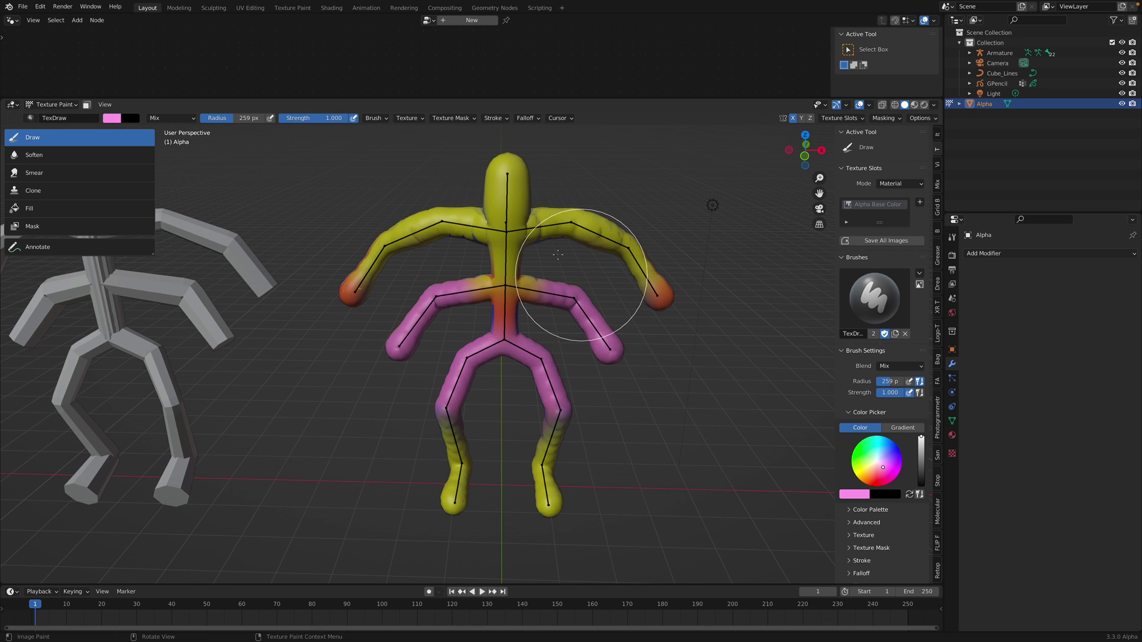
pyautogui.moveTo(574, 259); pyautogui.dragTo(568, 242, button='middle')
pyautogui.moveTo(573, 198); pyautogui.dragTo(604, 198)
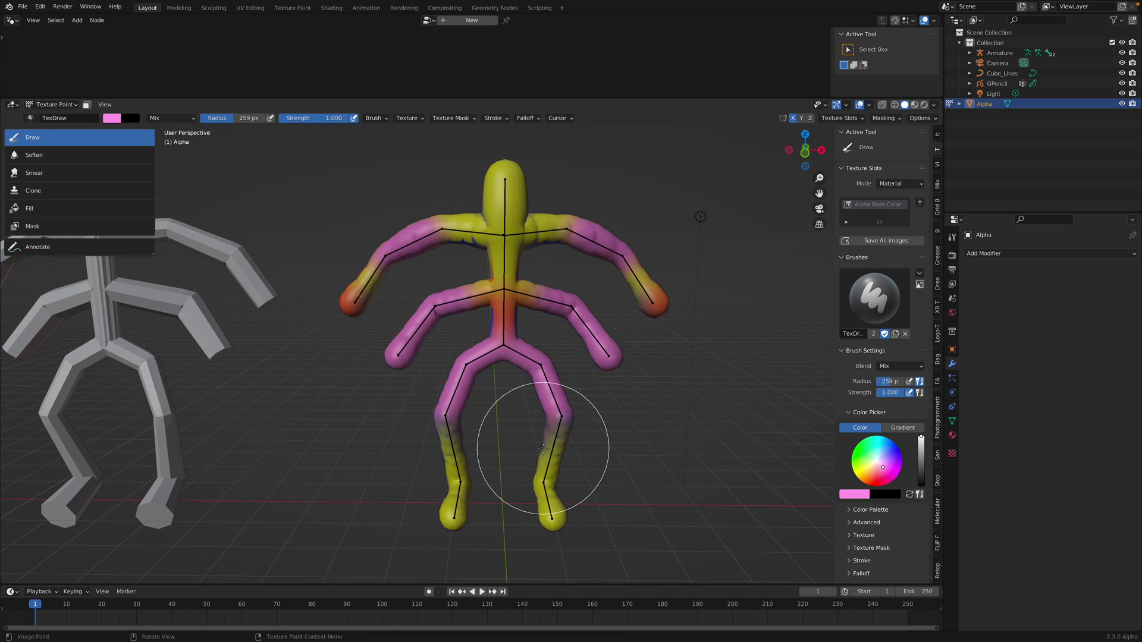
pyautogui.moveTo(545, 441); pyautogui.dragTo(564, 492)
pyautogui.moveTo(538, 231); pyautogui.dragTo(522, 224)
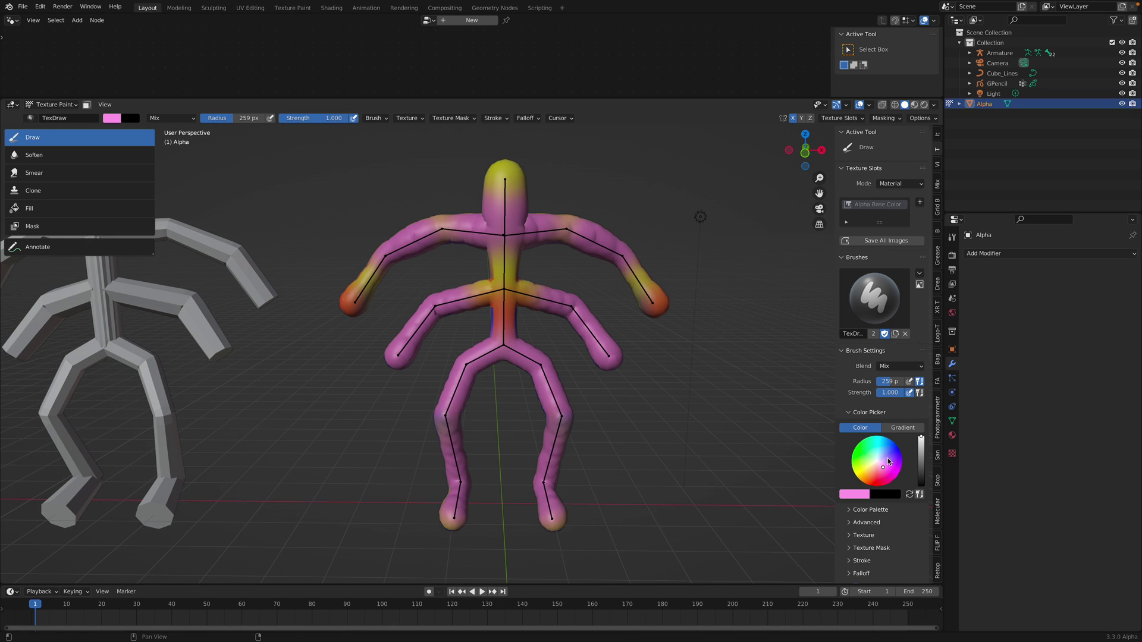
# - Leave Texture Paint and return Alpha to Object Mode
pyautogui.click(65, 109)
pyautogui.click(53, 117)
pyautogui.moveTo(481, 282); pyautogui.dragTo(382, 234, button='middle')
pyautogui.click(75, 107)
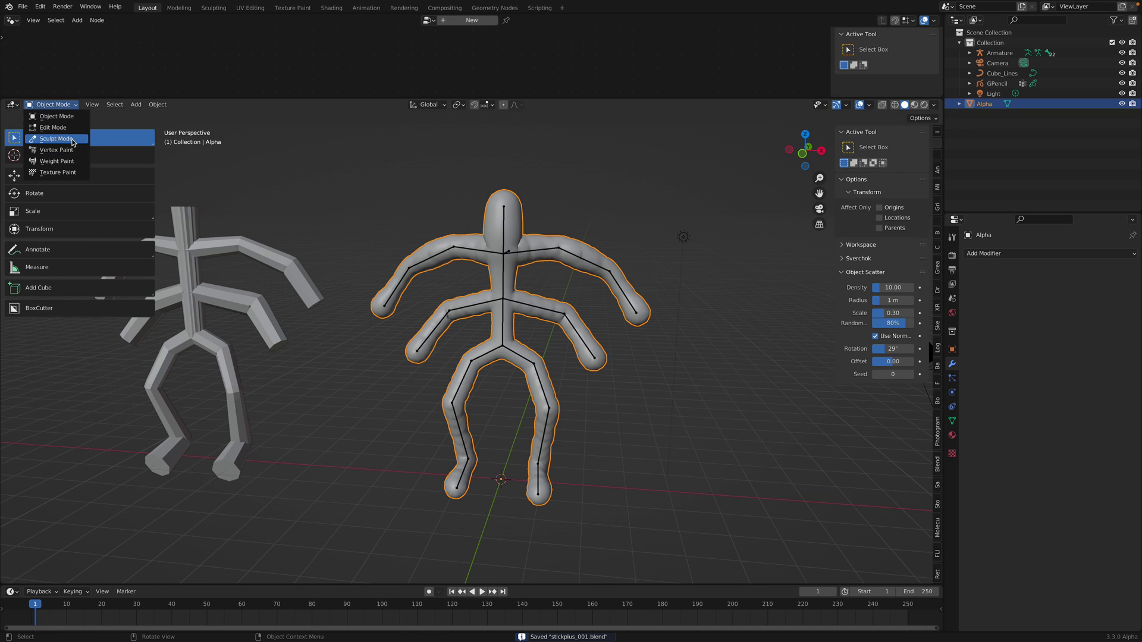
pyautogui.click(56, 138)
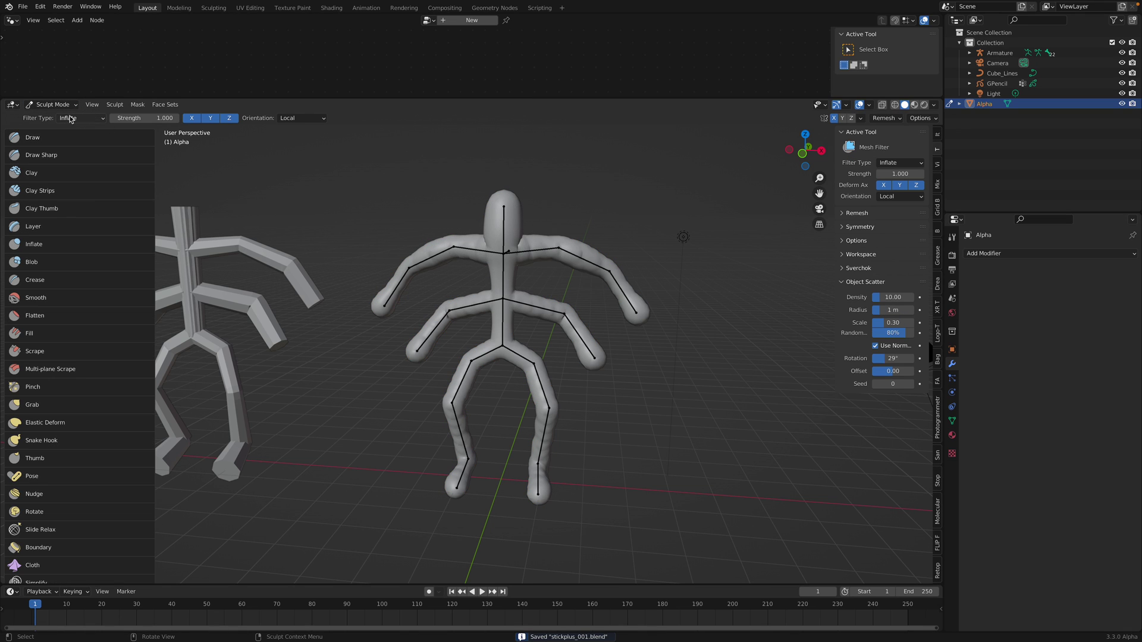
pyautogui.click(58, 140)
pyautogui.click(67, 108)
pyautogui.click(64, 115)
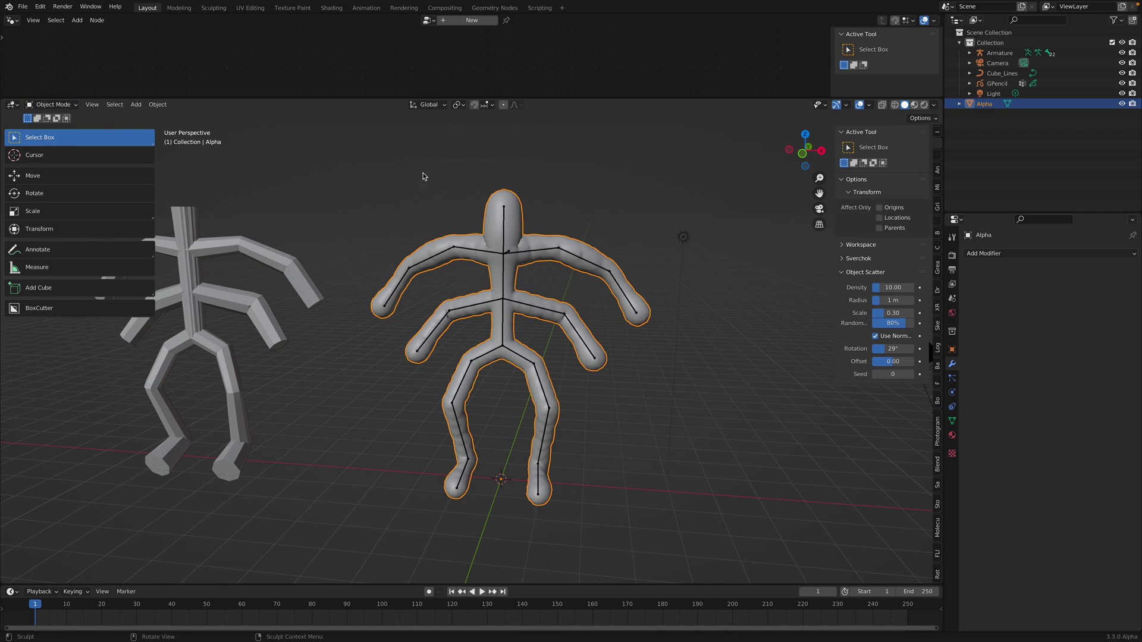
# - Select Alpha and save the file
pyautogui.click(569, 186)
pyautogui.scroll(1, 556, 232)
pyautogui.click(584, 226)
pyautogui.hotkey('ctrl', 's')
pyautogui.scroll(-2, 586, 225)
pyautogui.moveTo(585, 225); pyautogui.dragTo(564, 247, button='middle')
pyautogui.scroll(2, 534, 195)
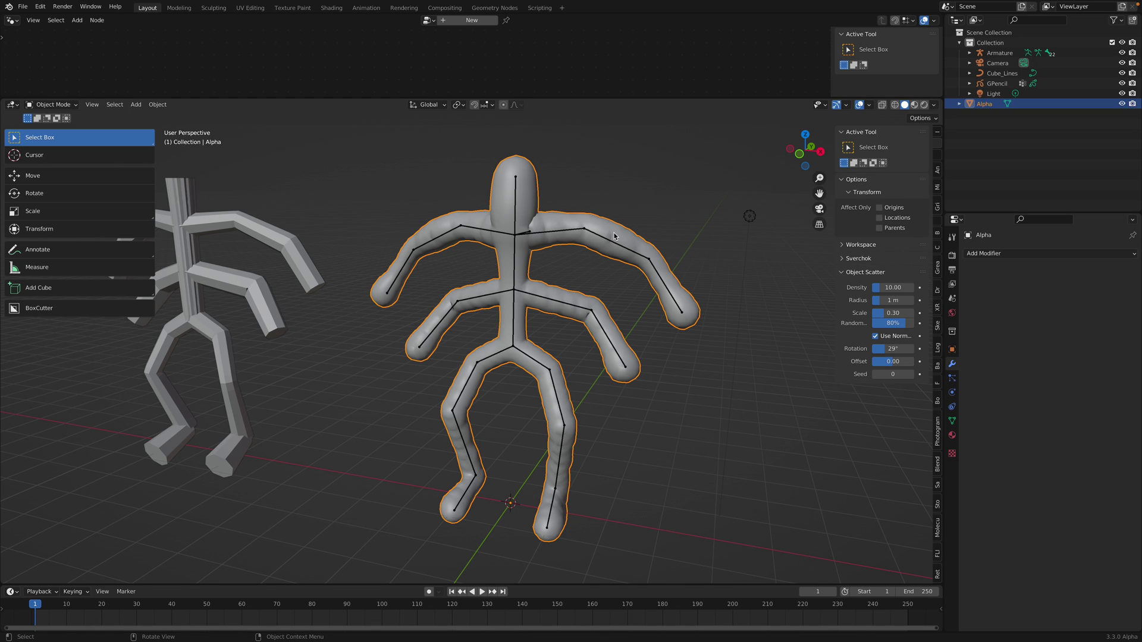
# - Select Alpha, add the armature as the active object and parent Alpha to it for armature deformation
pyautogui.scroll(-1, 594, 238)
pyautogui.moveTo(594, 238); pyautogui.dragTo(608, 238, button='middle')
pyautogui.click(538, 216)
pyautogui.click(543, 236)
pyautogui.keyDown('shift'); pyautogui.click(516, 228); pyautogui.keyUp('shift')
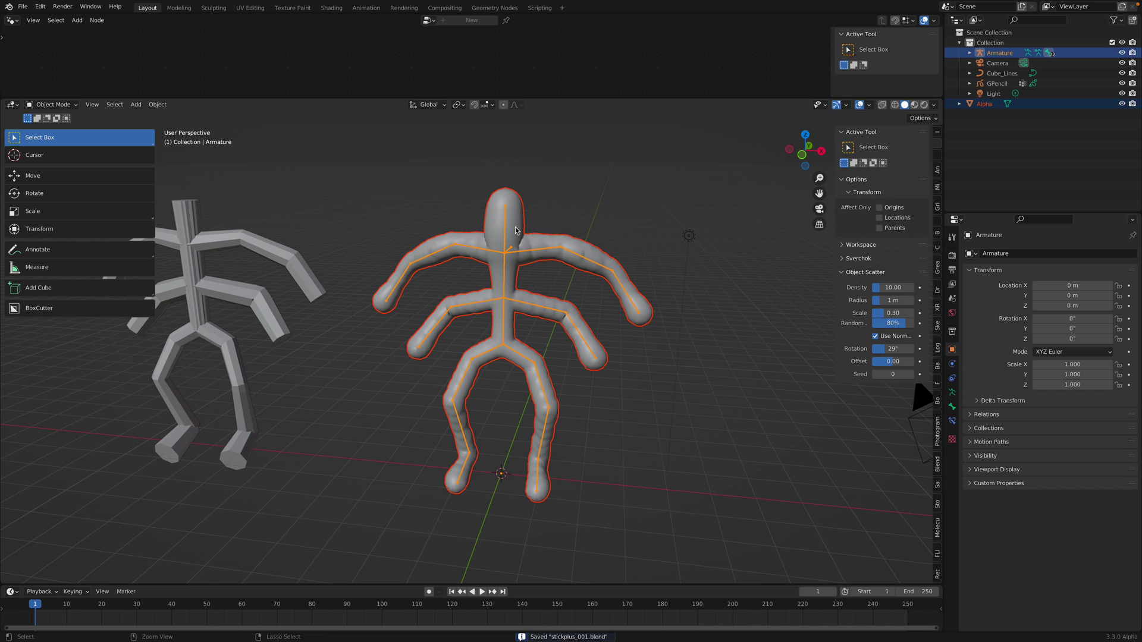
pyautogui.click(502, 219)
pyautogui.scroll(1, 523, 214)
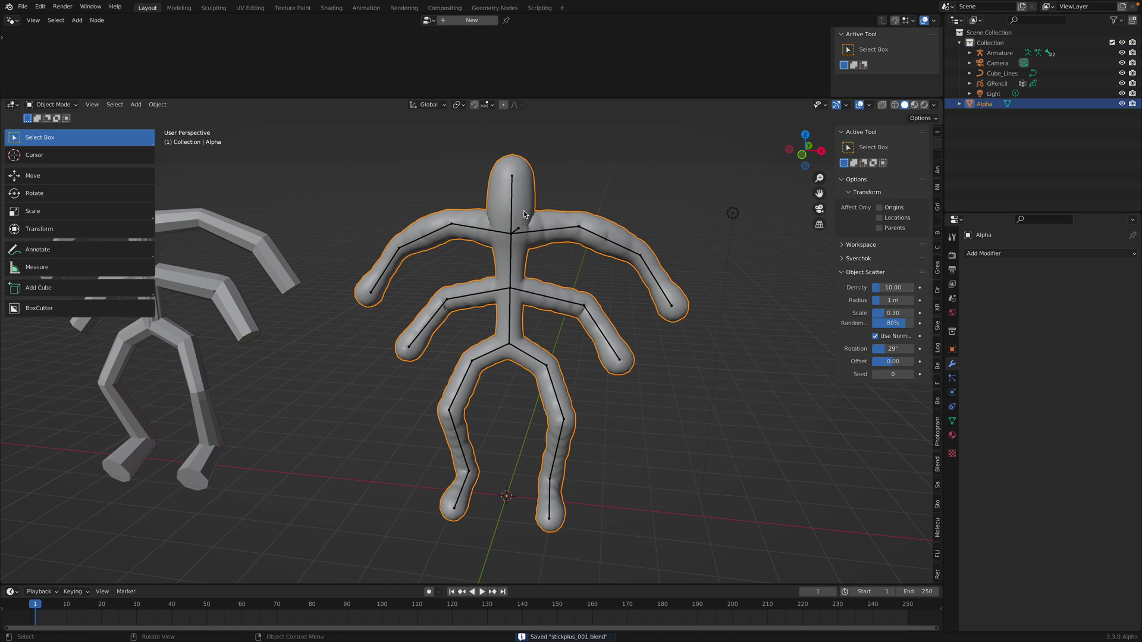
pyautogui.keyDown('shift'); pyautogui.click(512, 203); pyautogui.keyUp('shift')
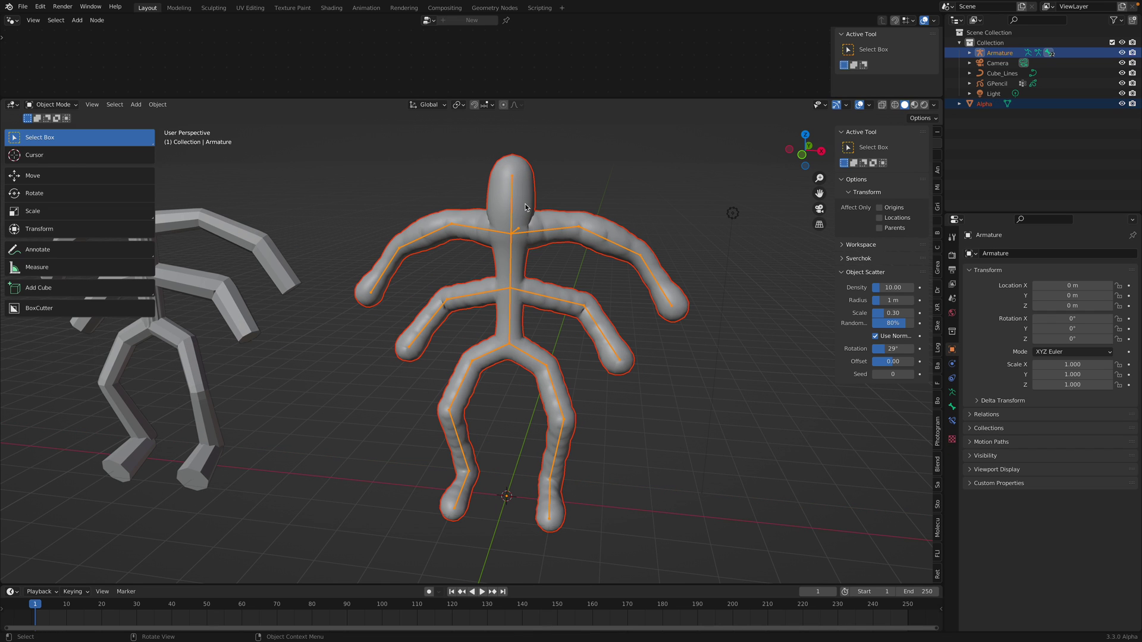
pyautogui.press('super+p')
pyautogui.click(525, 207)
# - Select only the armature and switch it to Pose Mode
pyautogui.click(549, 189)
pyautogui.click(531, 227)
pyautogui.moveTo(433, 223); pyautogui.dragTo(415, 224, button='middle')
pyautogui.click(60, 106)
pyautogui.click(61, 140)
# - Rotate both bones of the lower arm on the +X side upward to raise the arm to nearly horizontal
pyautogui.press('r')
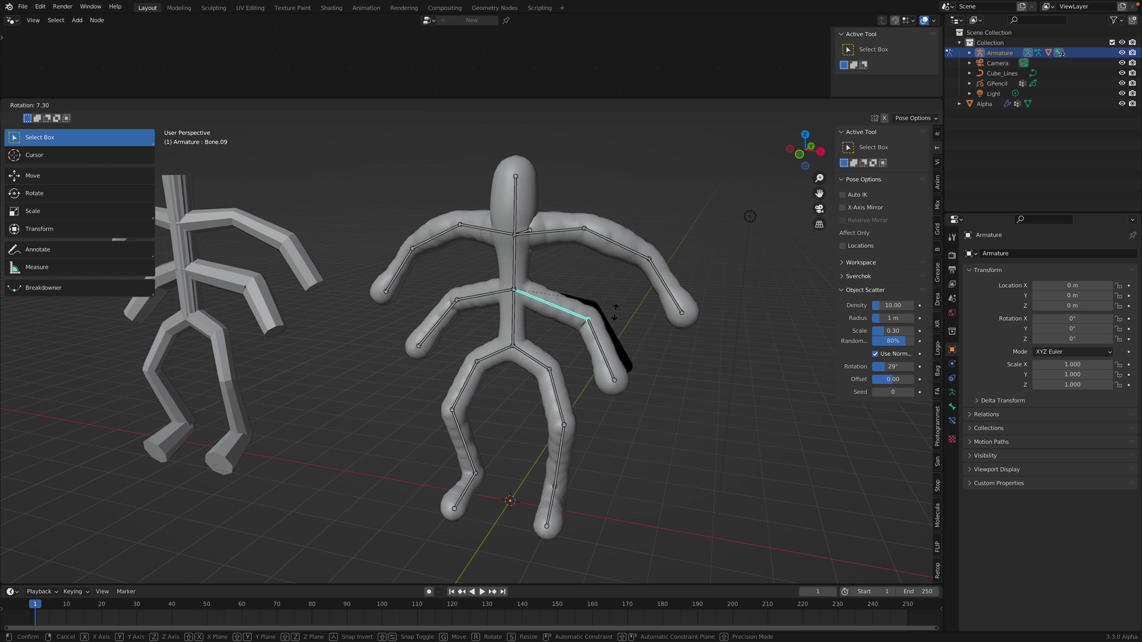
pyautogui.click(639, 292)
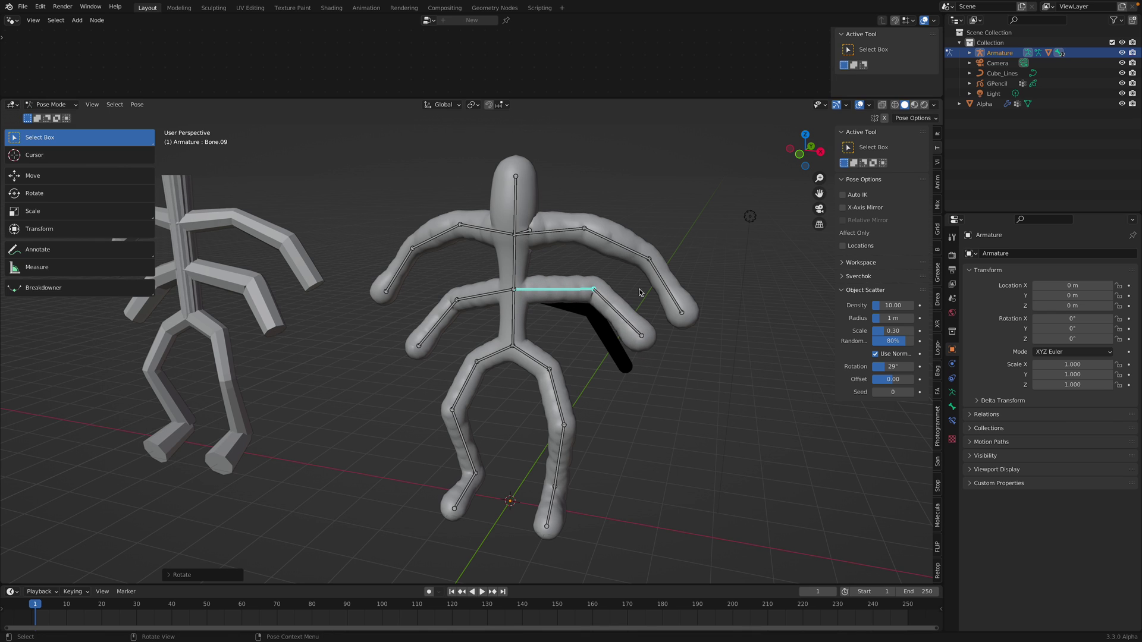
pyautogui.click(611, 302)
pyautogui.press('r')
pyautogui.click(620, 244)
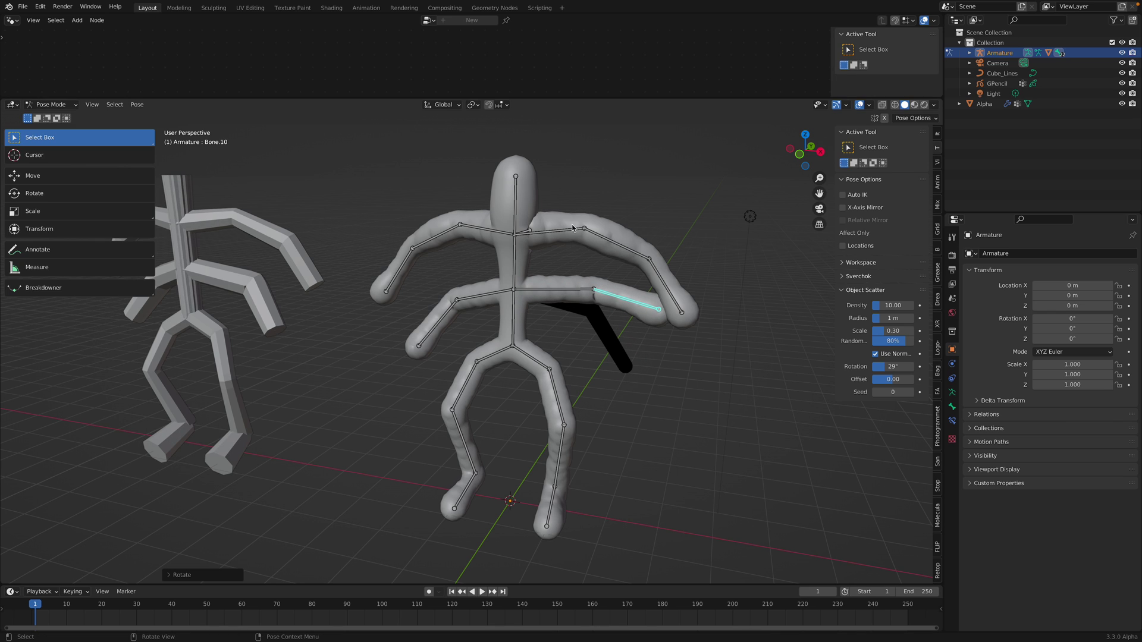
# - Rotate the bones of the upper arm on the +X side upward so the arm reaches out at head height
pyautogui.click(634, 237)
pyautogui.click(580, 231)
pyautogui.press('r')
pyautogui.click(665, 172)
pyautogui.click(639, 209)
pyautogui.click(640, 215)
pyautogui.press('r')
pyautogui.click(685, 168)
# - Rotate the bones of the upper arm on the -X side so its forearm hangs down beside the body
pyautogui.click(465, 227)
pyautogui.press('r')
pyautogui.click(424, 274)
pyautogui.click(413, 276)
pyautogui.press('r')
pyautogui.click(518, 218)
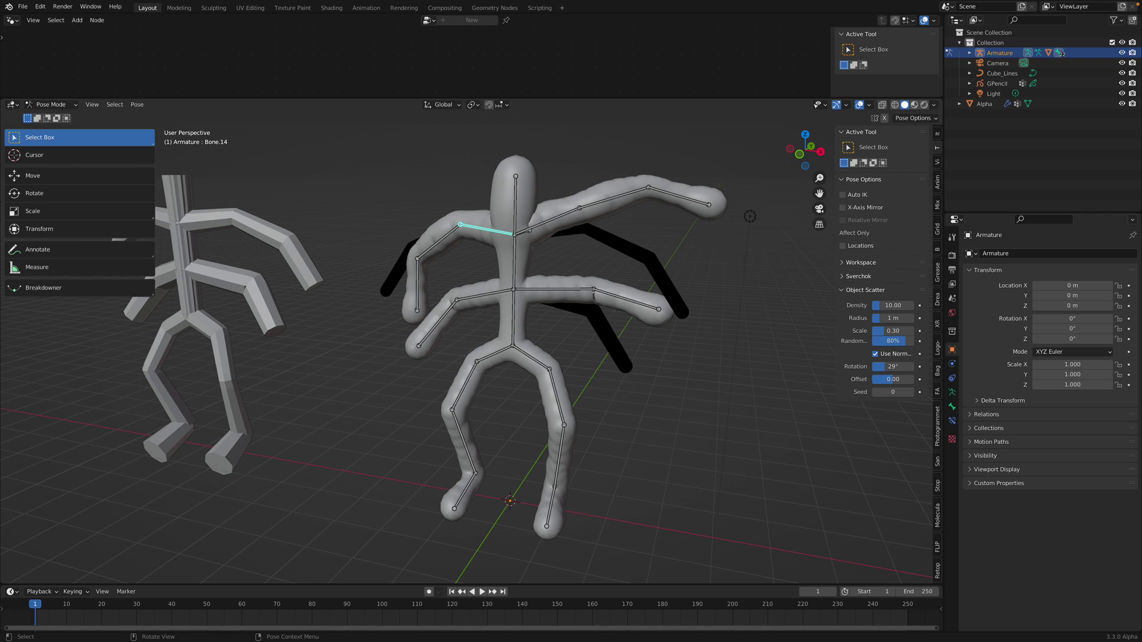
# - Freely rotate the first bone of the upper arm on the -X side to swing the bent arm forward
pyautogui.press('r')
pyautogui.press('r')
pyautogui.click(545, 227)
pyautogui.press('r')
pyautogui.press('r')
pyautogui.click(542, 216)
# - Rotate the thigh bones of both legs outward to spread the legs
pyautogui.click(557, 380)
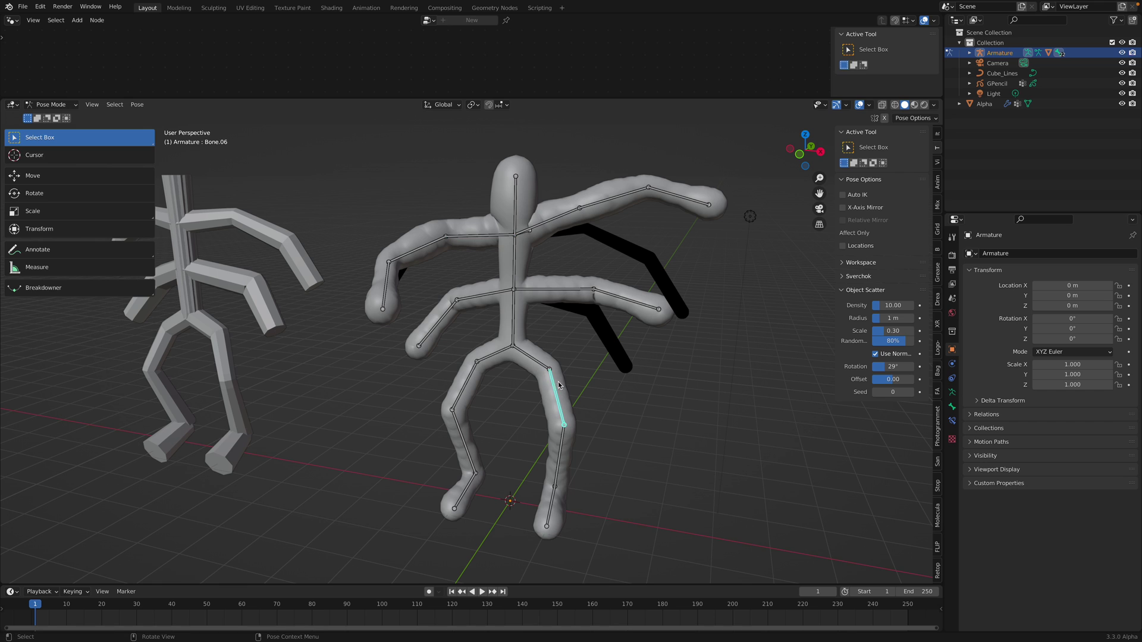
pyautogui.moveTo(560, 381); pyautogui.dragTo(607, 385, button='middle')
pyautogui.press('r')
pyautogui.click(620, 360)
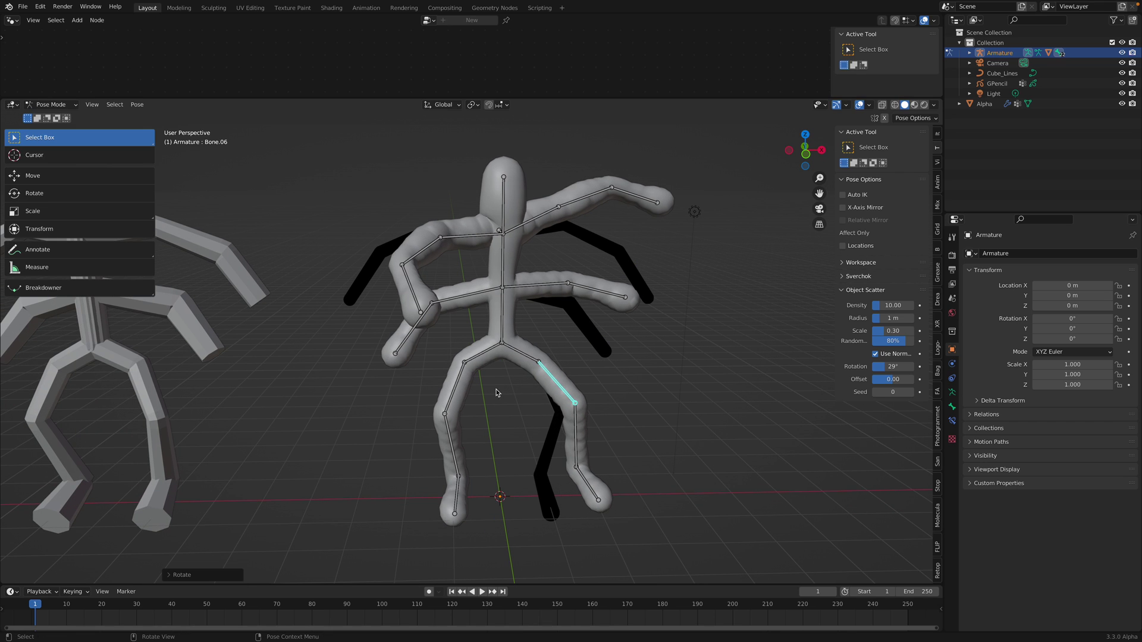
pyautogui.click(458, 383)
pyautogui.press('r')
pyautogui.click(534, 385)
# - Rotate the hip bone on the -X side downward to bring that leg under the body
pyautogui.click(494, 349)
pyautogui.press('r')
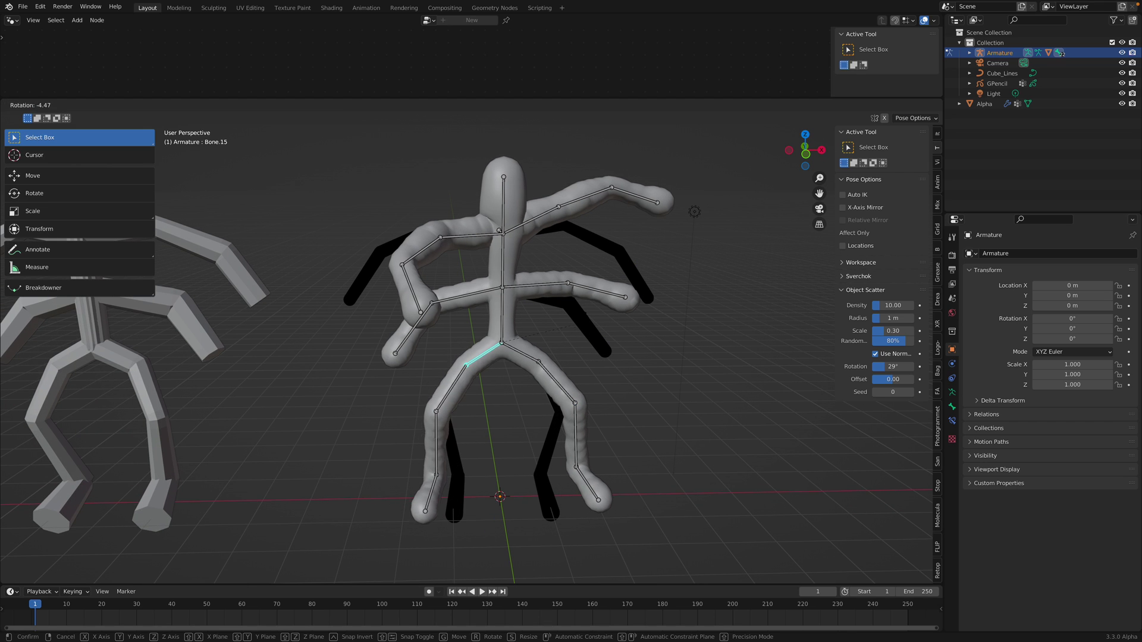
pyautogui.click(579, 351)
pyautogui.moveTo(574, 372); pyautogui.dragTo(540, 353, button='middle')
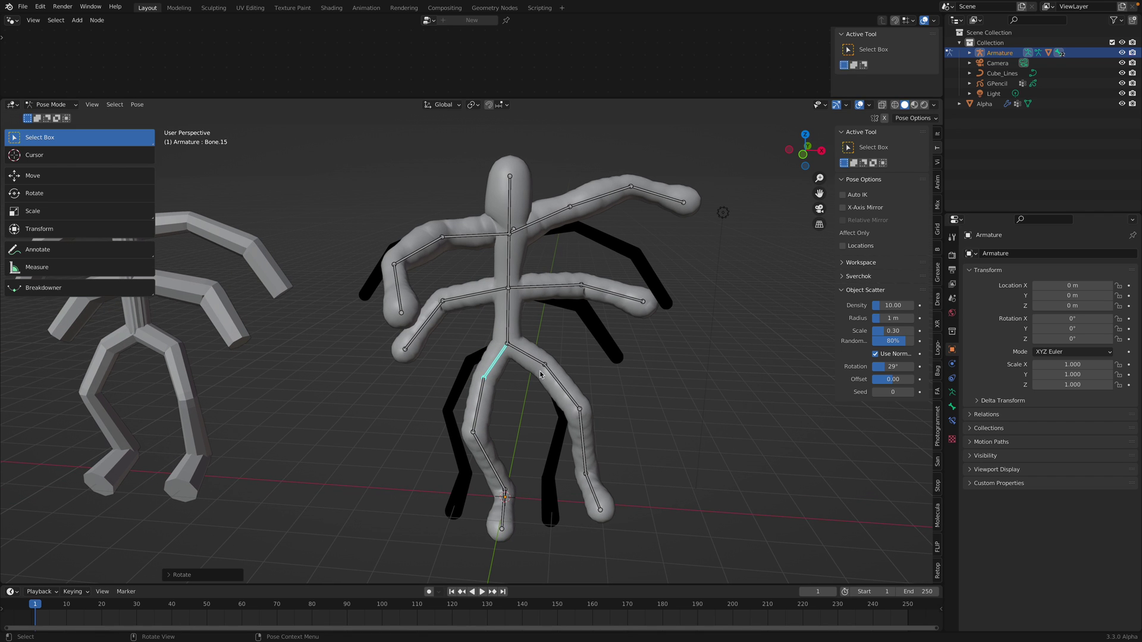
# - Rotate the thigh bone on the +X side, including a free rotation, to lift that leg off the ground
pyautogui.click(552, 379)
pyautogui.press('r')
pyautogui.click(617, 400)
pyautogui.press('r')
pyautogui.press('r')
pyautogui.click(604, 399)
# - Rotate the first bones of both lower arms and adjust the forearm of the lower arm on the +X side
pyautogui.click(531, 359)
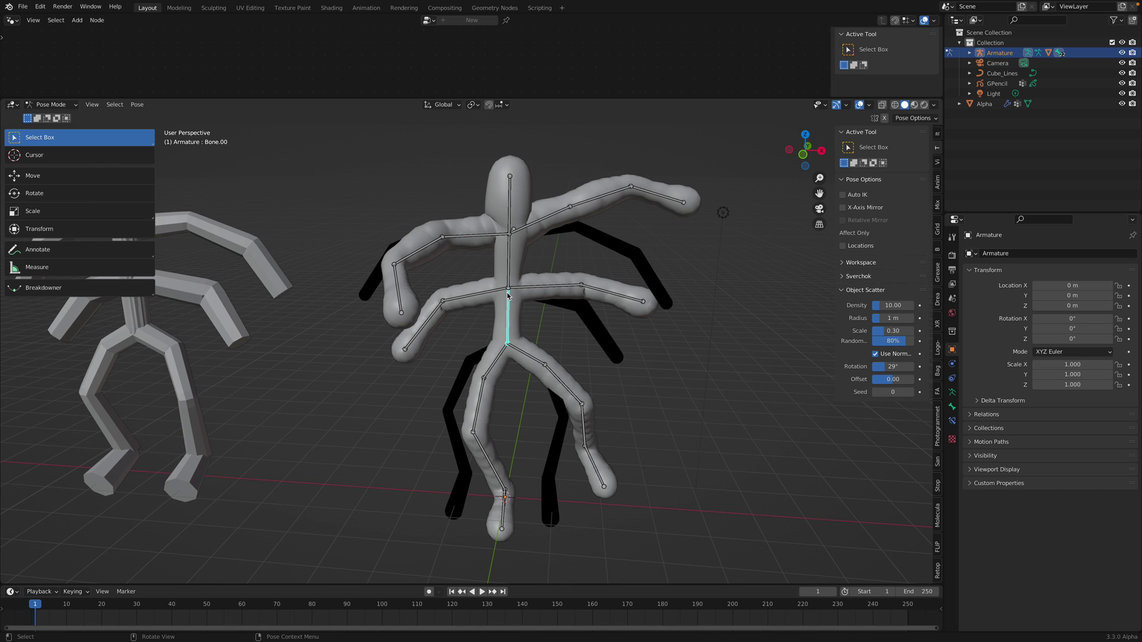
pyautogui.click(544, 288)
pyautogui.press('r')
pyautogui.click(622, 267)
pyautogui.click(483, 292)
pyautogui.press('r')
pyautogui.click(601, 274)
pyautogui.click(607, 282)
pyautogui.press('r')
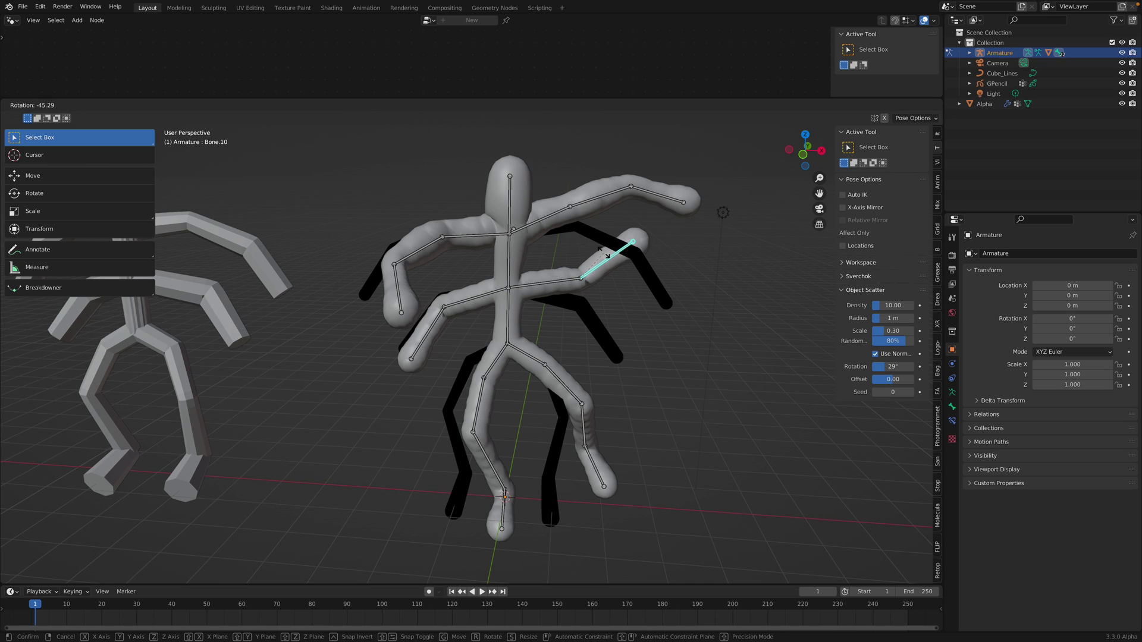
pyautogui.click(616, 273)
# - Rotate the head bone to tilt the head toward the +X side
pyautogui.click(510, 191)
pyautogui.press('r')
pyautogui.click(554, 207)
pyautogui.moveTo(550, 238); pyautogui.dragTo(553, 242, button='middle')
# - Rotate the bones of the lower arm on the +X side so the arm swings forward and its forearm bends down
pyautogui.moveTo(537, 332); pyautogui.dragTo(578, 309, button='middle')
pyautogui.click(601, 304)
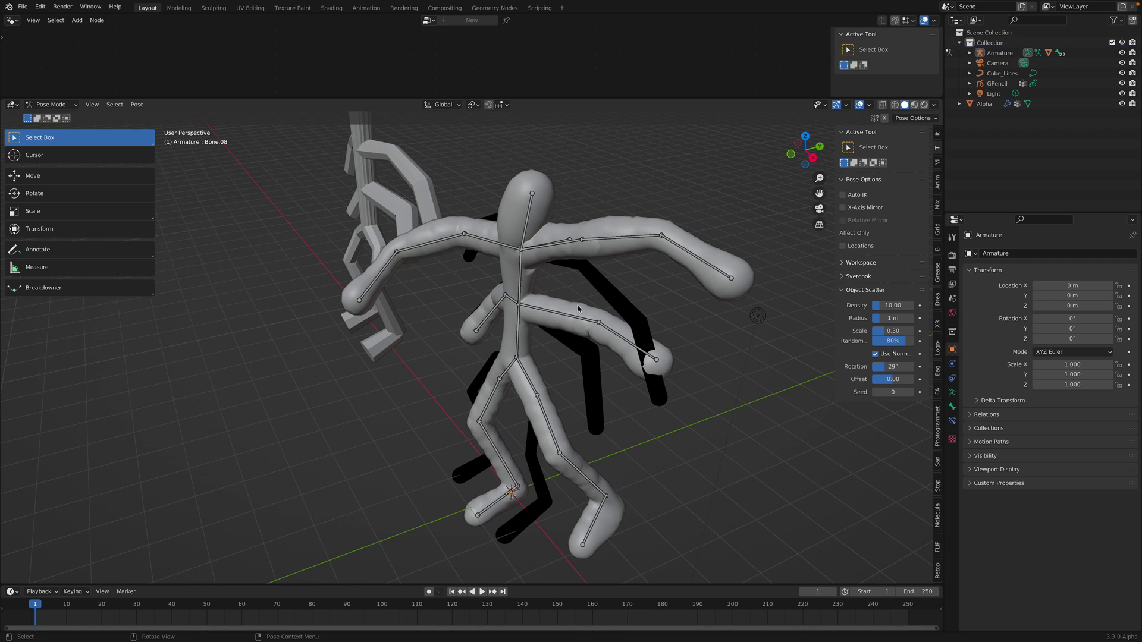
pyautogui.click(578, 320)
pyautogui.press('r')
pyautogui.click(542, 321)
pyautogui.press('r')
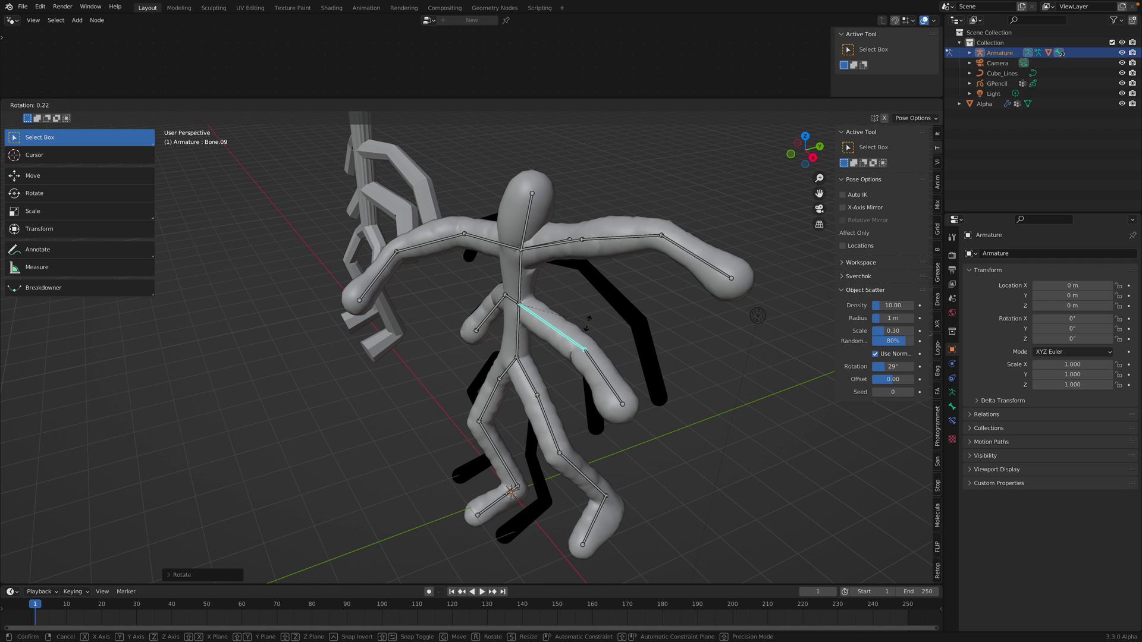
pyautogui.press('r')
pyautogui.click(573, 318)
pyautogui.moveTo(572, 319); pyautogui.dragTo(615, 320, button='middle')
pyautogui.click(608, 318)
pyautogui.press('r')
pyautogui.click(579, 328)
pyautogui.click(618, 330)
pyautogui.moveTo(618, 331); pyautogui.dragTo(586, 288, button='middle')
# - Rotate the thigh bones of both legs outward into a wider, striding stance
pyautogui.click(553, 368)
pyautogui.press('r')
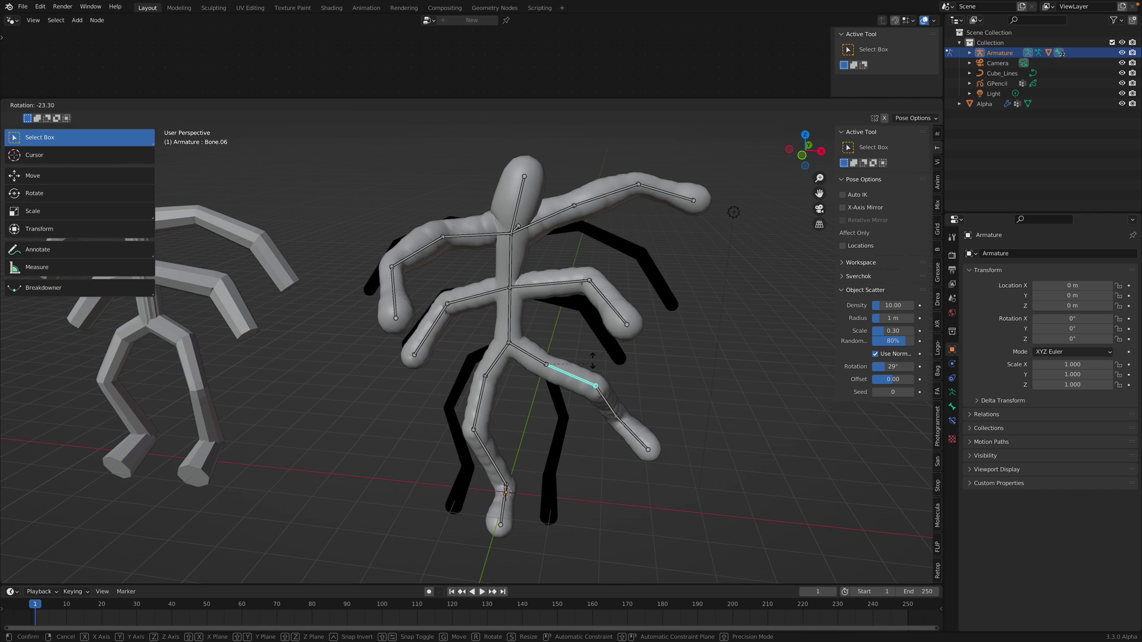
pyautogui.click(540, 377)
pyautogui.click(482, 391)
pyautogui.press('r')
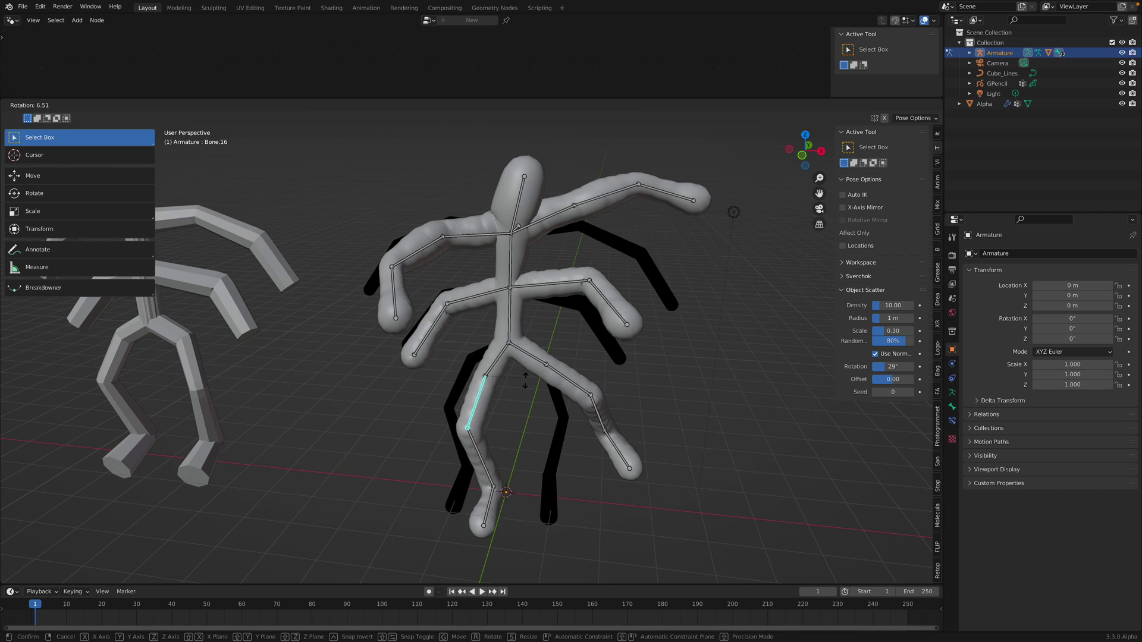
pyautogui.click(531, 373)
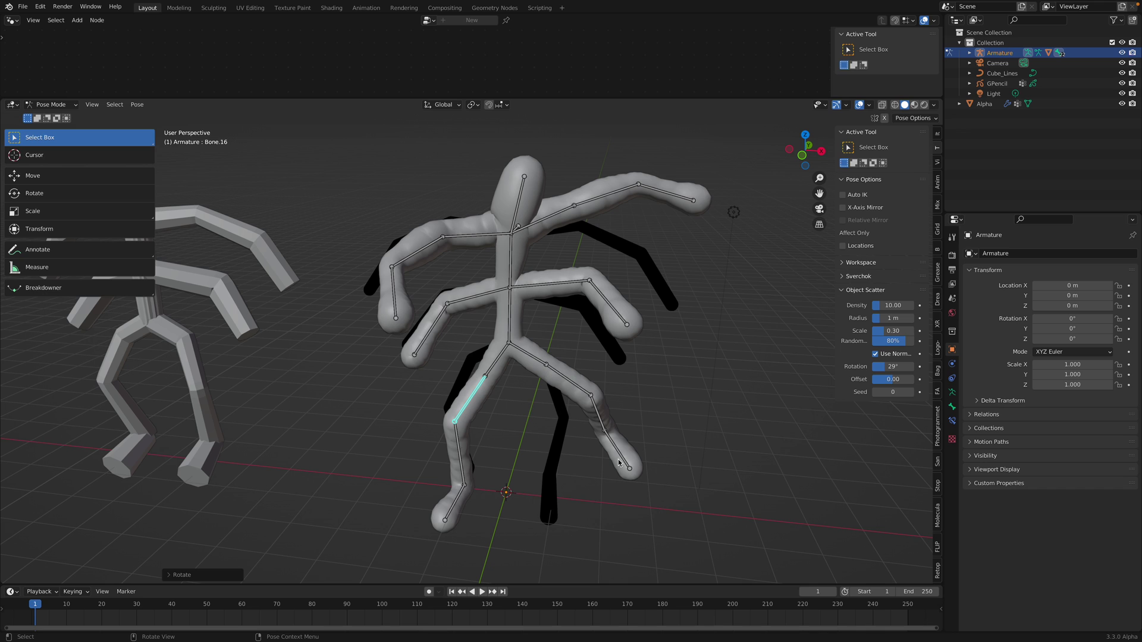
# - Rotate the head bone toward the -X side and rotate the spine bones to lean the torso
pyautogui.moveTo(516, 275); pyautogui.dragTo(529, 275, button='middle')
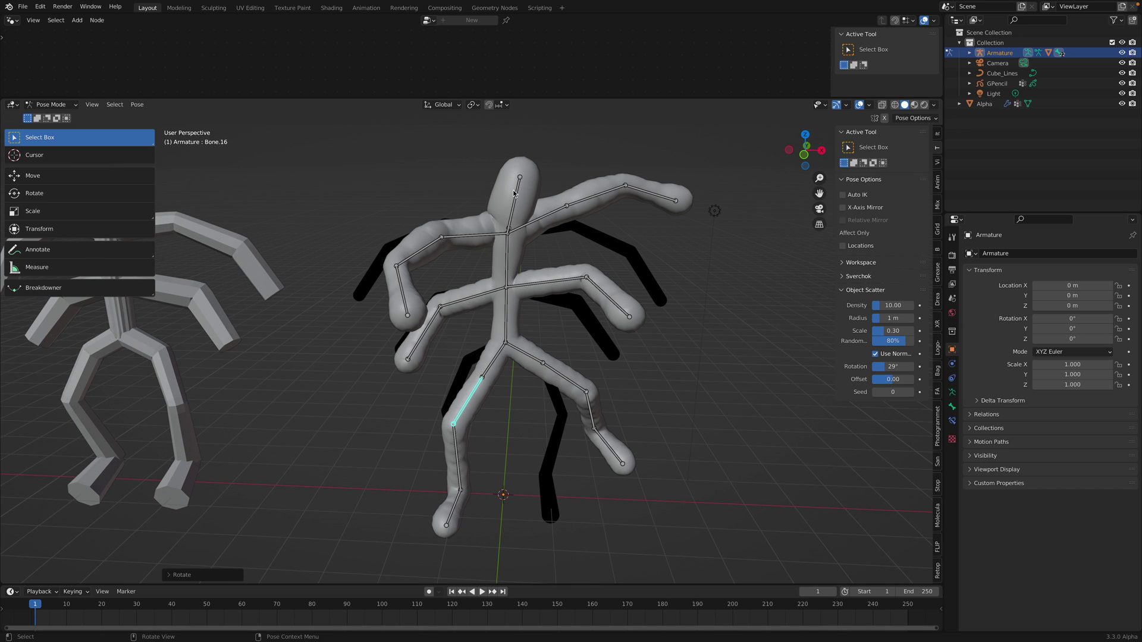
pyautogui.click(507, 219)
pyautogui.press('r')
pyautogui.click(512, 250)
pyautogui.click(509, 257)
pyautogui.press('r')
pyautogui.click(501, 295)
pyautogui.press('r')
pyautogui.click(515, 310)
pyautogui.click(516, 311)
pyautogui.press('r')
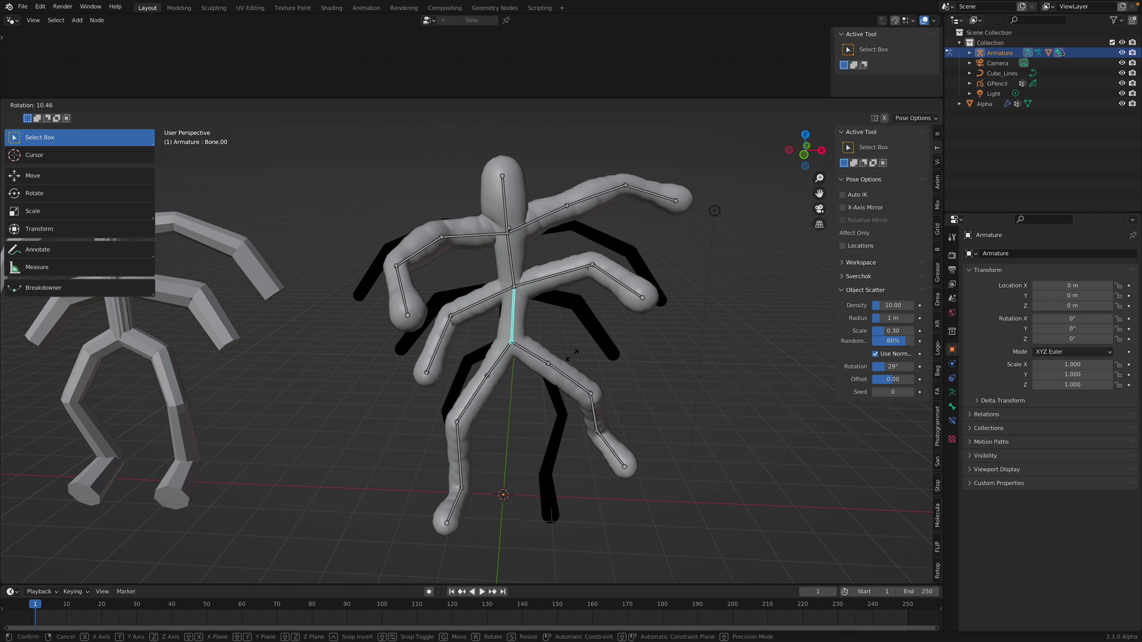
pyautogui.click(570, 342)
# - Return the armature to Object Mode and save the file
pyautogui.moveTo(548, 287)
pyautogui.mouseDown(button='middle')
pyautogui.moveTo(535, 282)
pyautogui.moveTo(536, 296)
pyautogui.mouseUp(button='middle')
pyautogui.click(42, 105)
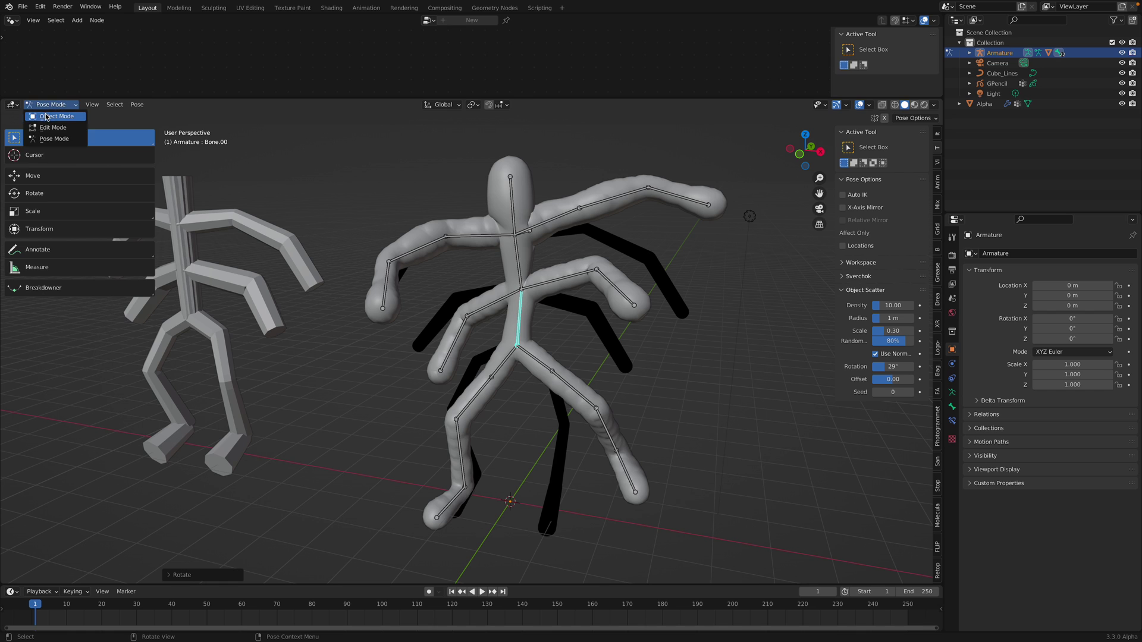
pyautogui.click(48, 116)
pyautogui.hotkey('ctrl', 's')
# - Set the solid viewport shading color to Texture and save the file
pyautogui.click(561, 201)
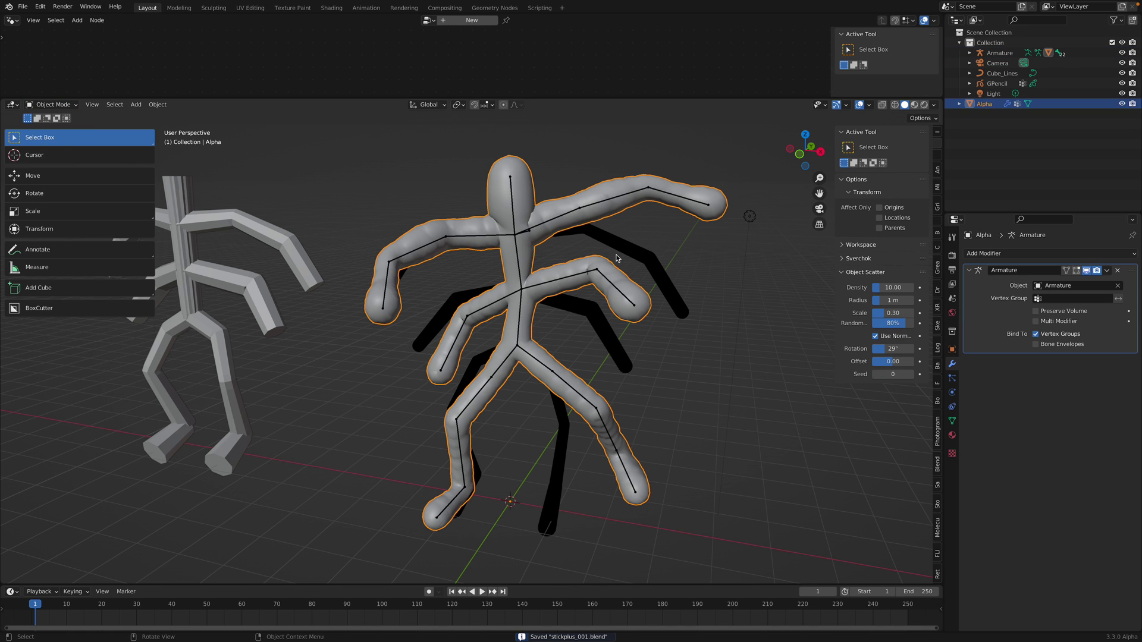
pyautogui.moveTo(610, 270); pyautogui.dragTo(600, 269, button='middle')
pyautogui.click(933, 105)
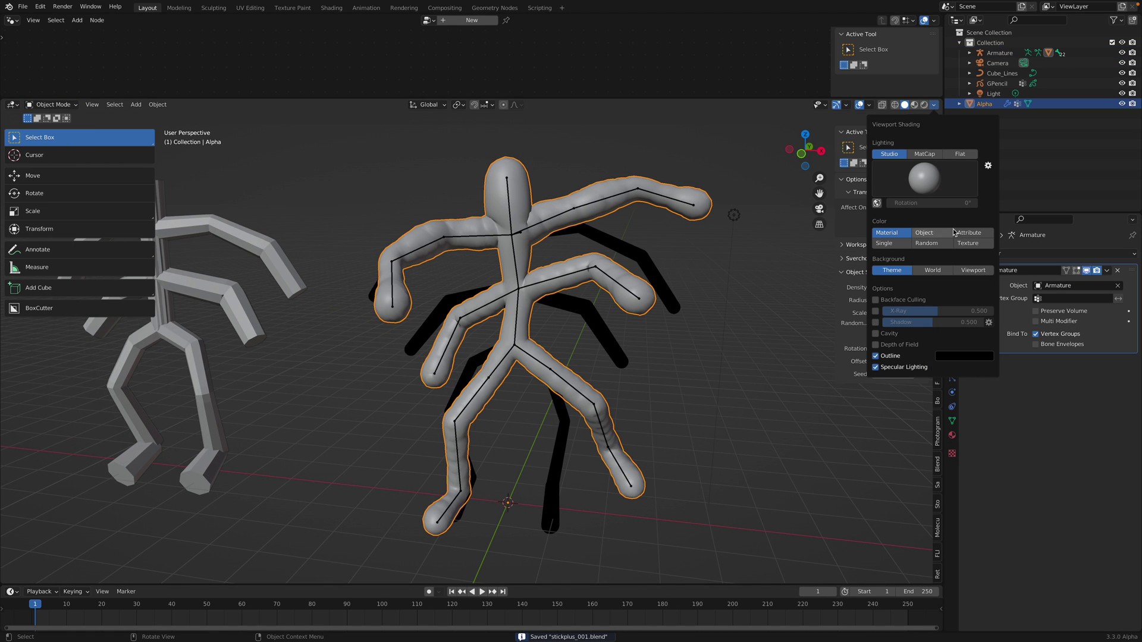
pyautogui.click(961, 246)
pyautogui.click(745, 267)
pyautogui.moveTo(606, 283)
pyautogui.mouseDown(button='middle')
pyautogui.moveTo(633, 282)
pyautogui.moveTo(612, 287)
pyautogui.mouseUp(button='middle')
pyautogui.hotkey('ctrl', 's')
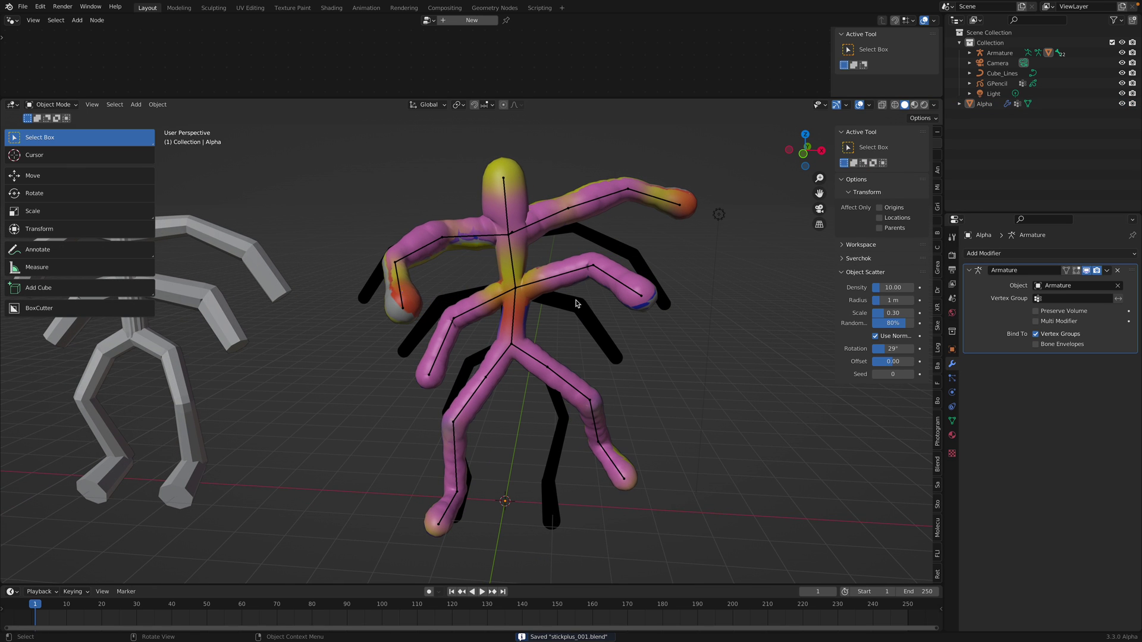
# - Select the Grease Pencil drawing together with the armature and parent the drawing to the armature
pyautogui.click(575, 298)
pyautogui.keyDown('shift'); pyautogui.click(601, 274); pyautogui.keyUp('shift')
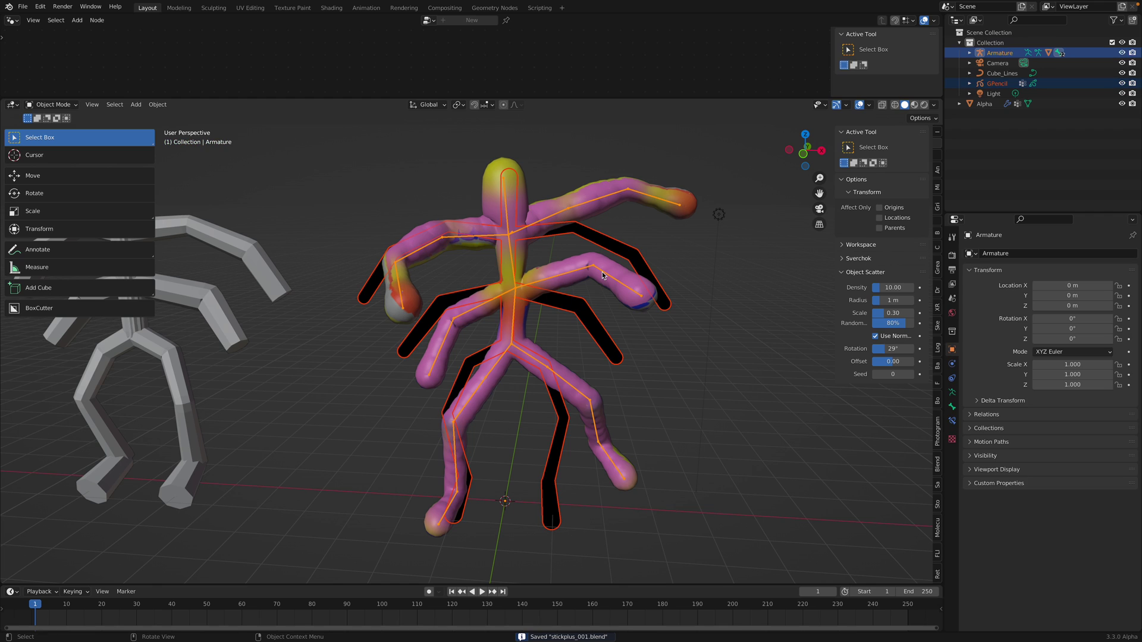
pyautogui.hotkey('ctrl', 'p')
pyautogui.click(602, 274)
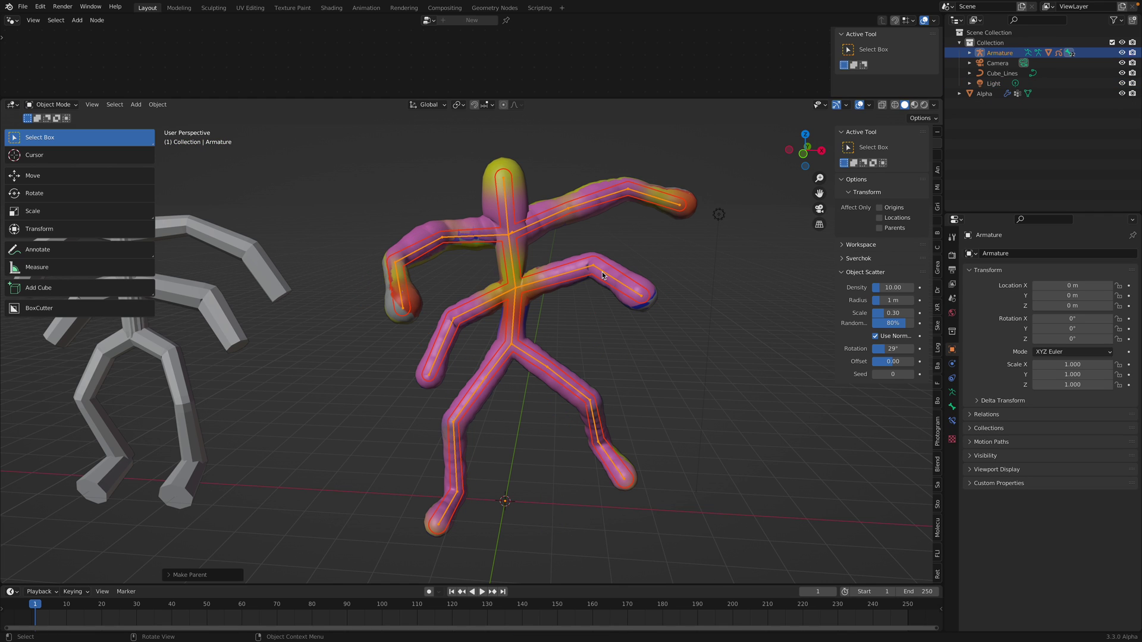
# - Hide Alpha in the viewport and select the armature
pyautogui.click(566, 234)
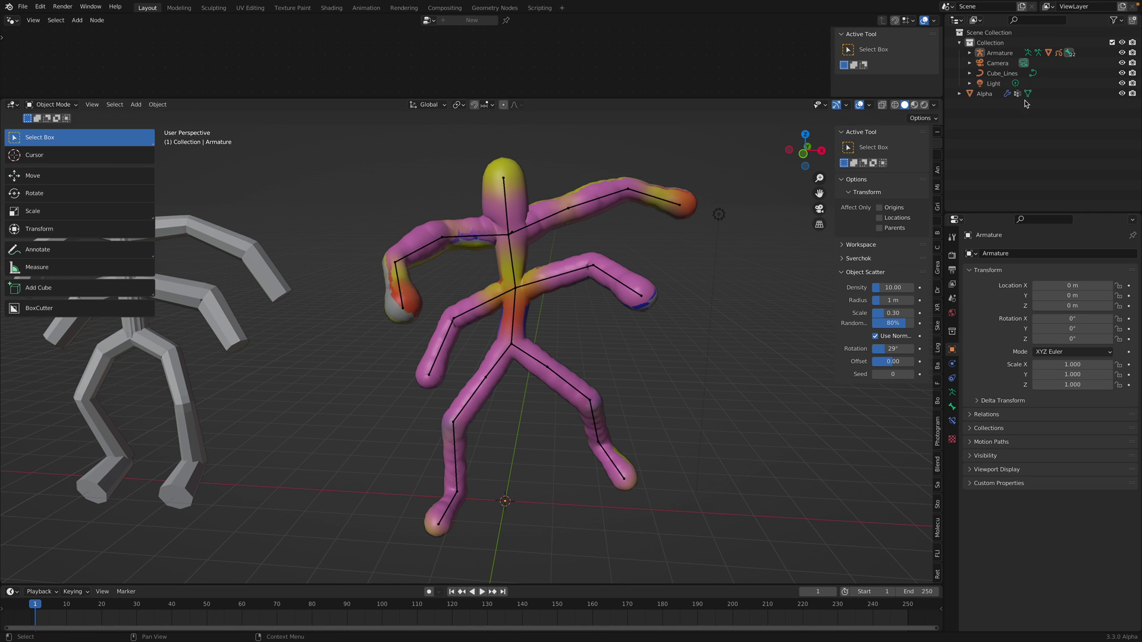
pyautogui.click(1121, 93)
pyautogui.click(556, 215)
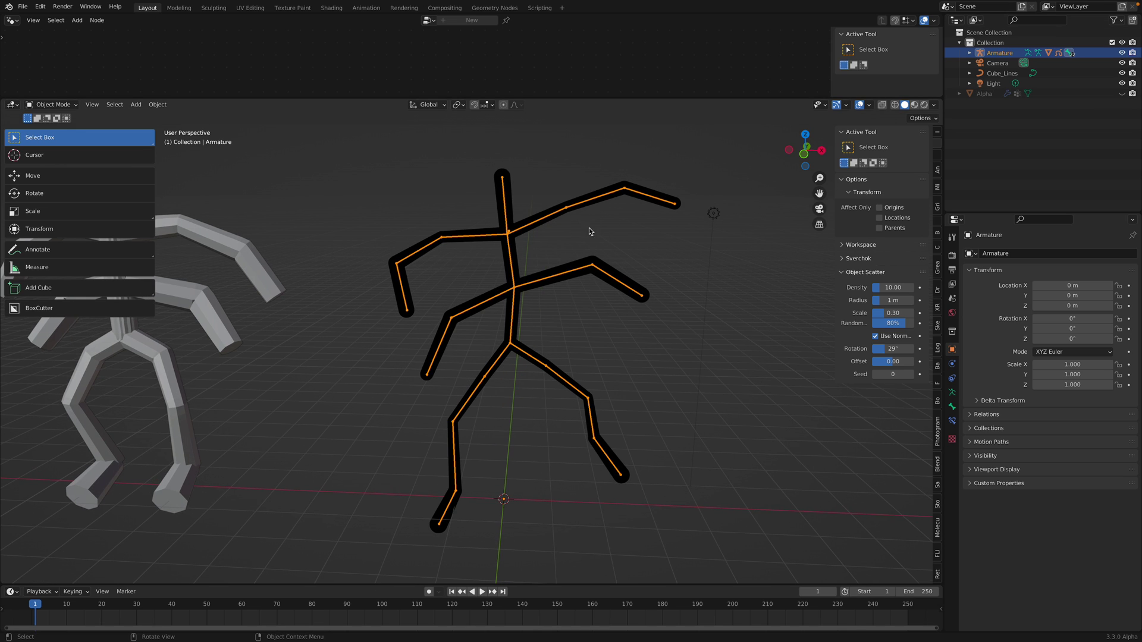
# - Switch the armature to Pose Mode and swing the upper-pair arm on the light's side by rotating its shoulder bone
pyautogui.moveTo(590, 231); pyautogui.dragTo(605, 220, button='middle')
pyautogui.click(53, 105)
pyautogui.click(48, 139)
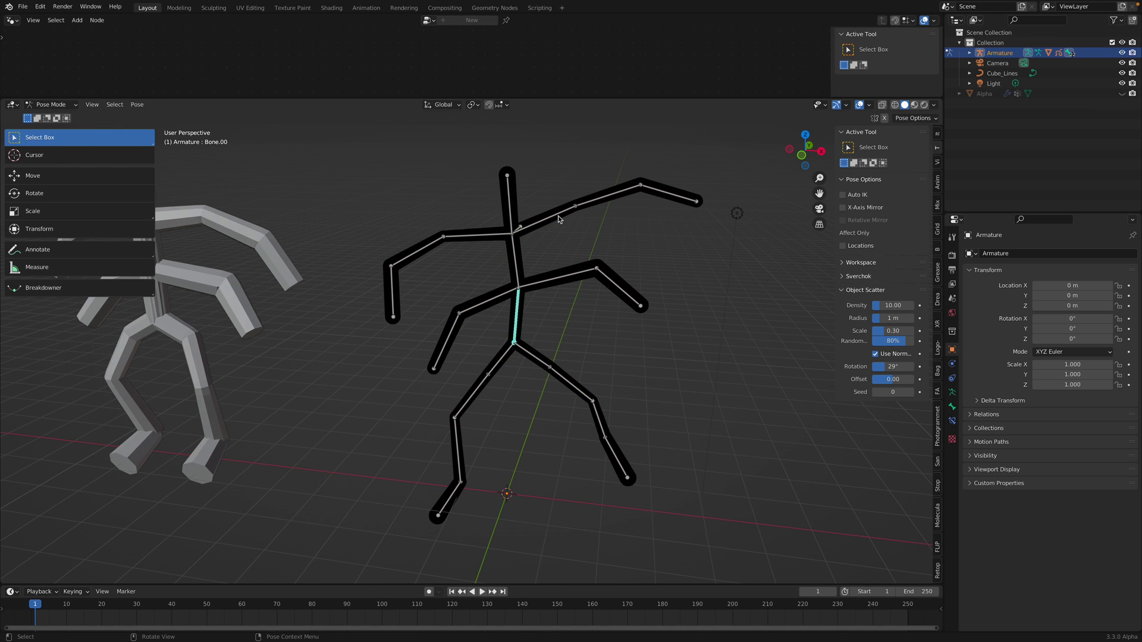
pyautogui.click(564, 216)
pyautogui.press('r')
pyautogui.click(622, 261)
pyautogui.click(608, 238)
pyautogui.moveTo(609, 240)
pyautogui.mouseDown(button='middle')
pyautogui.moveTo(642, 324)
pyautogui.moveTo(615, 238)
pyautogui.mouseUp(button='middle')
pyautogui.press('r')
pyautogui.click(622, 296)
pyautogui.click(572, 245)
pyautogui.press('r')
pyautogui.click(592, 199)
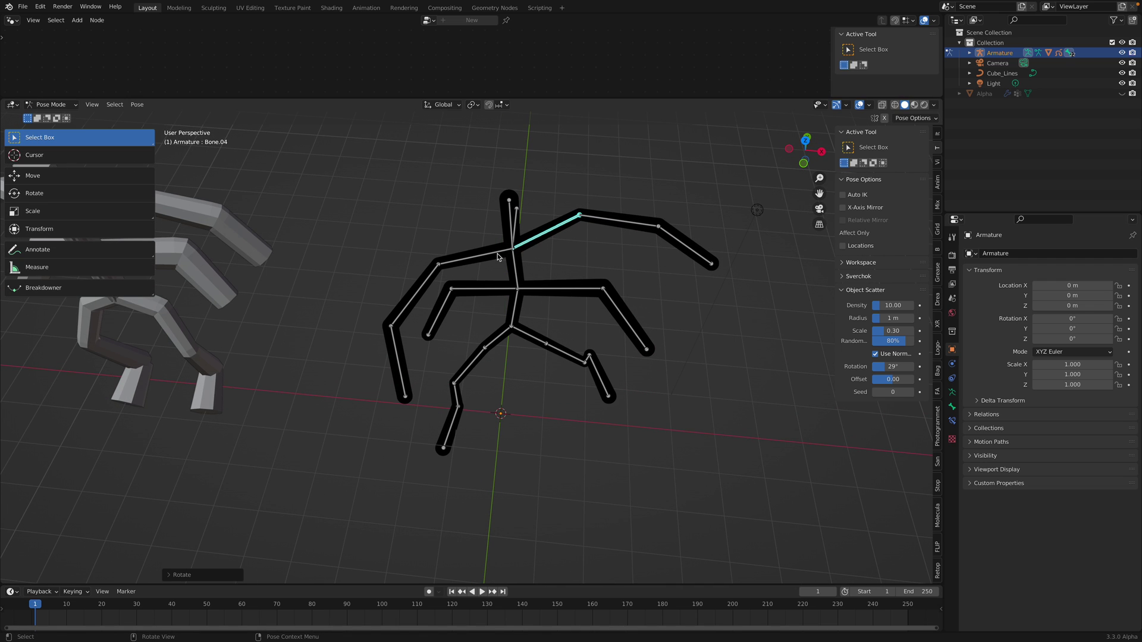
# - Rotate the shoulder bone of the opposite upper-pair arm to raise that arm
pyautogui.click(497, 254)
pyautogui.press('r')
pyautogui.click(590, 278)
pyautogui.moveTo(589, 278); pyautogui.dragTo(588, 235, button='middle')
# - Rotate the shoulder bones of both lower-pair arms, lowering one arm and raising the other
pyautogui.click(575, 273)
pyautogui.press('r')
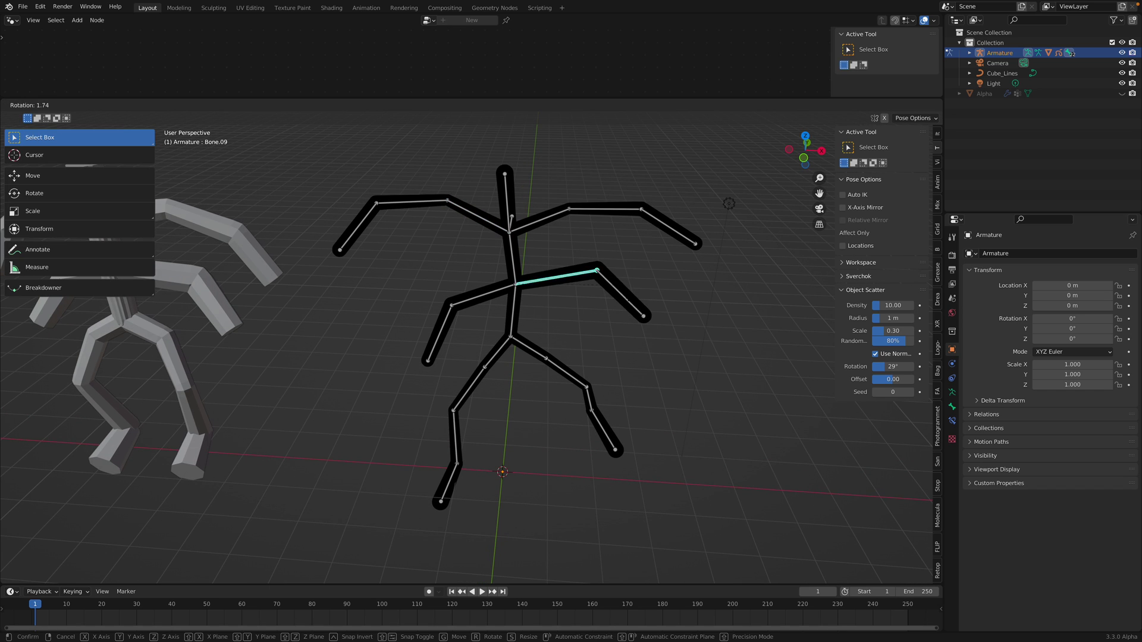
pyautogui.click(530, 321)
pyautogui.click(501, 294)
pyautogui.press('r')
pyautogui.click(528, 247)
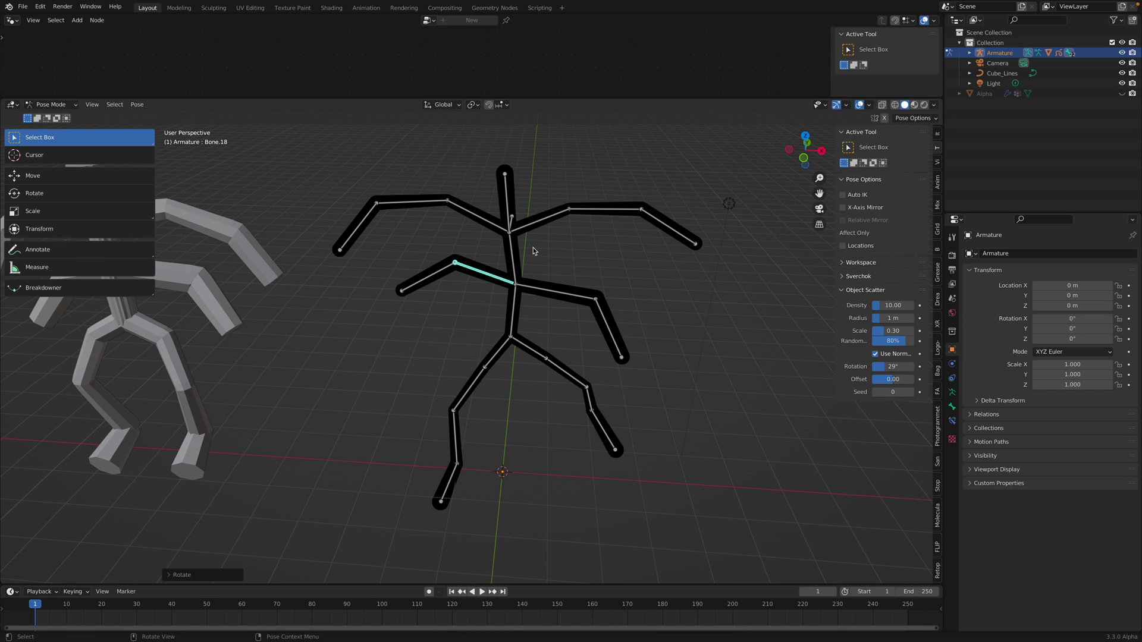
pyautogui.click(609, 280)
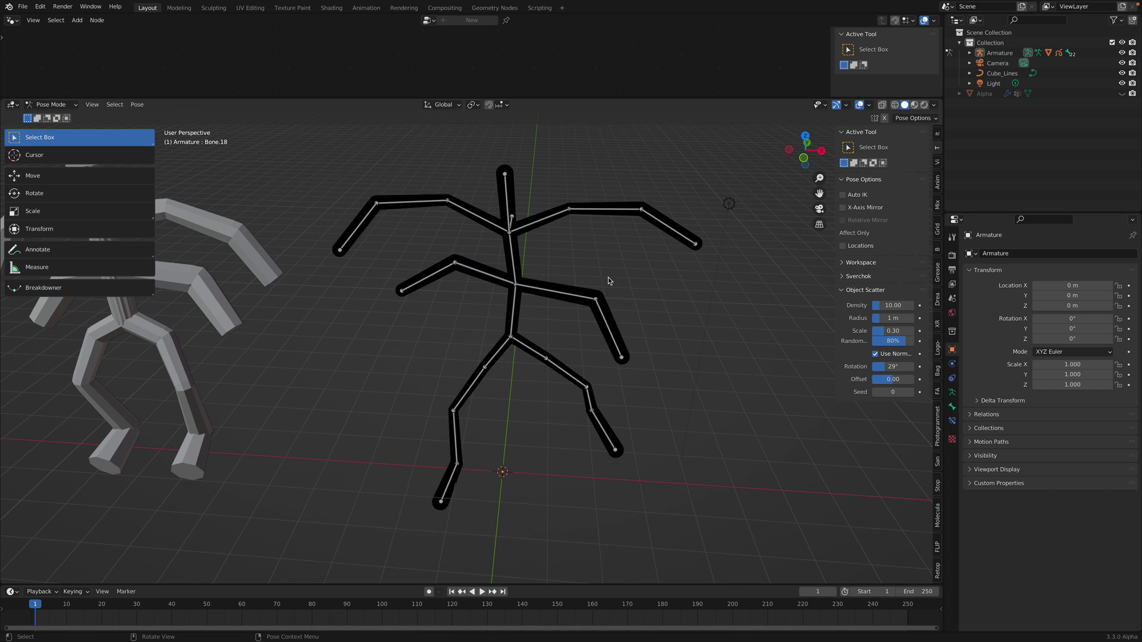
pyautogui.click(490, 280)
pyautogui.press('r')
pyautogui.click(669, 239)
# - Return the armature to Object Mode and save the posed scene
pyautogui.click(50, 104)
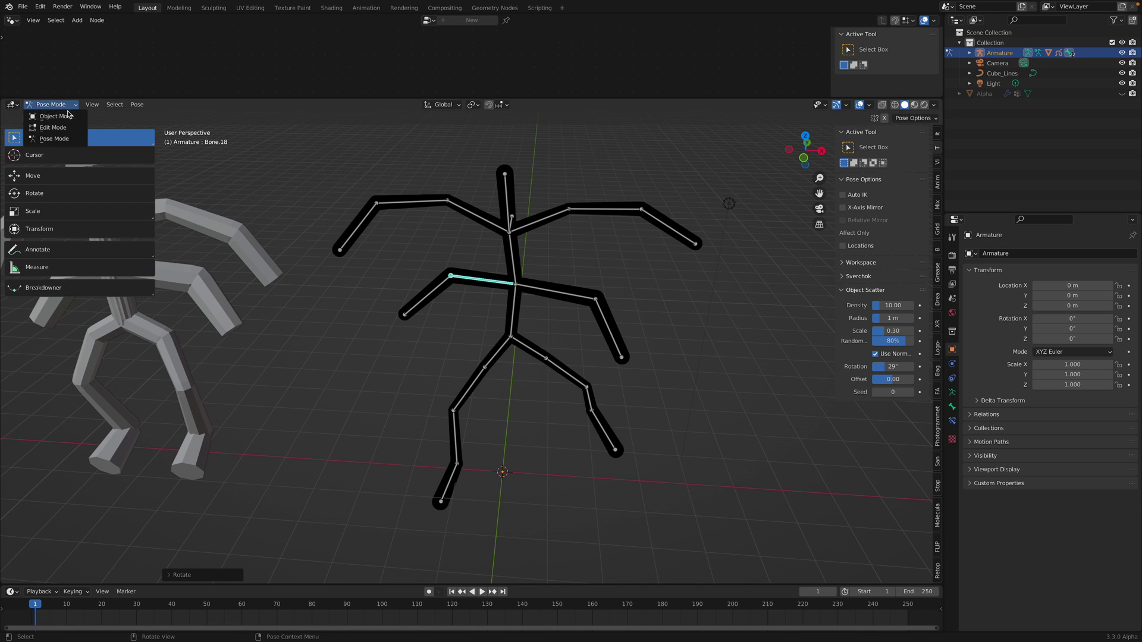
pyautogui.click(47, 114)
pyautogui.hotkey('ctrl', 's')
# - Add a Noise modifier to the Grease Pencil drawing with position 0.45 and thickness 0.04, and preview the playback
pyautogui.click(511, 189)
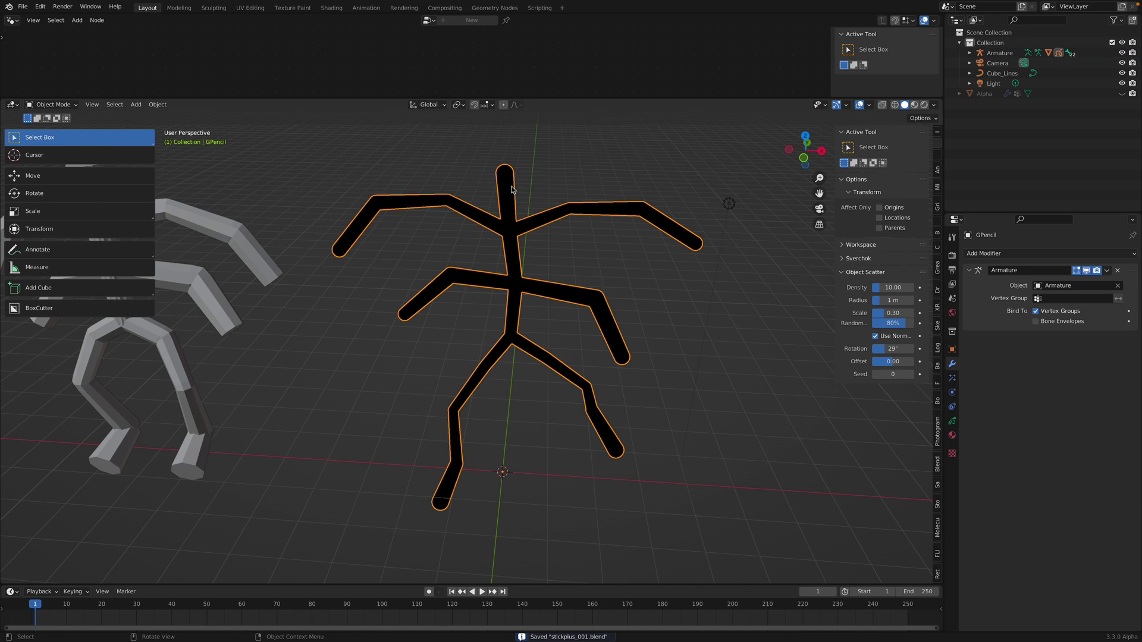
pyautogui.click(975, 253)
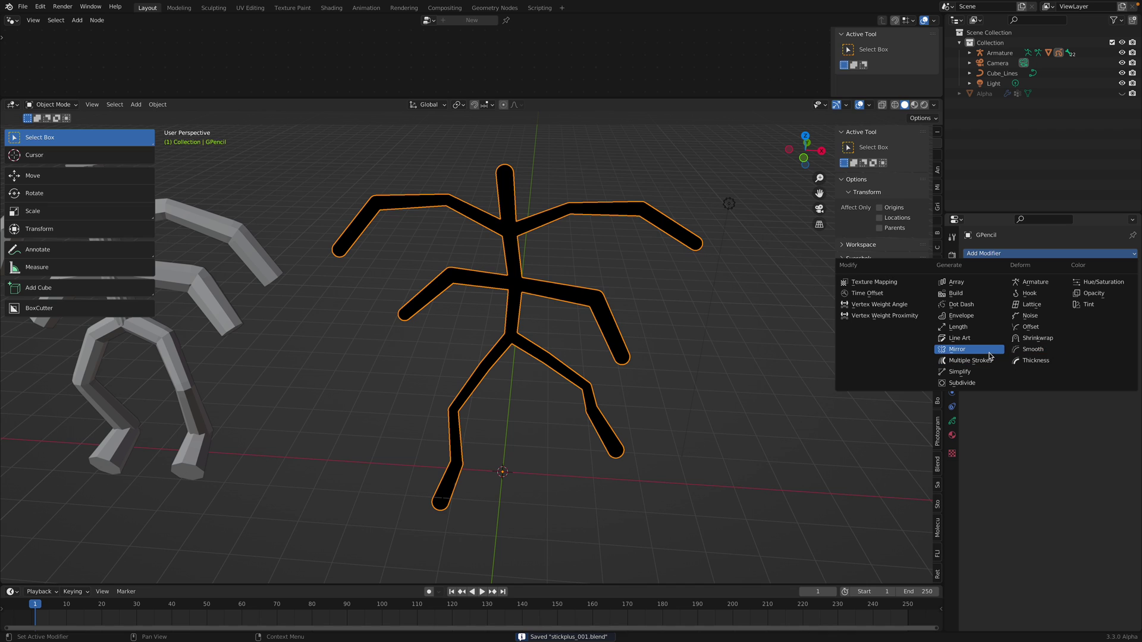
pyautogui.click(1033, 318)
pyautogui.moveTo(1051, 352)
pyautogui.mouseDown()
pyautogui.moveTo(1072, 354)
pyautogui.moveTo(1079, 376)
pyautogui.mouseUp()
pyautogui.press('space')
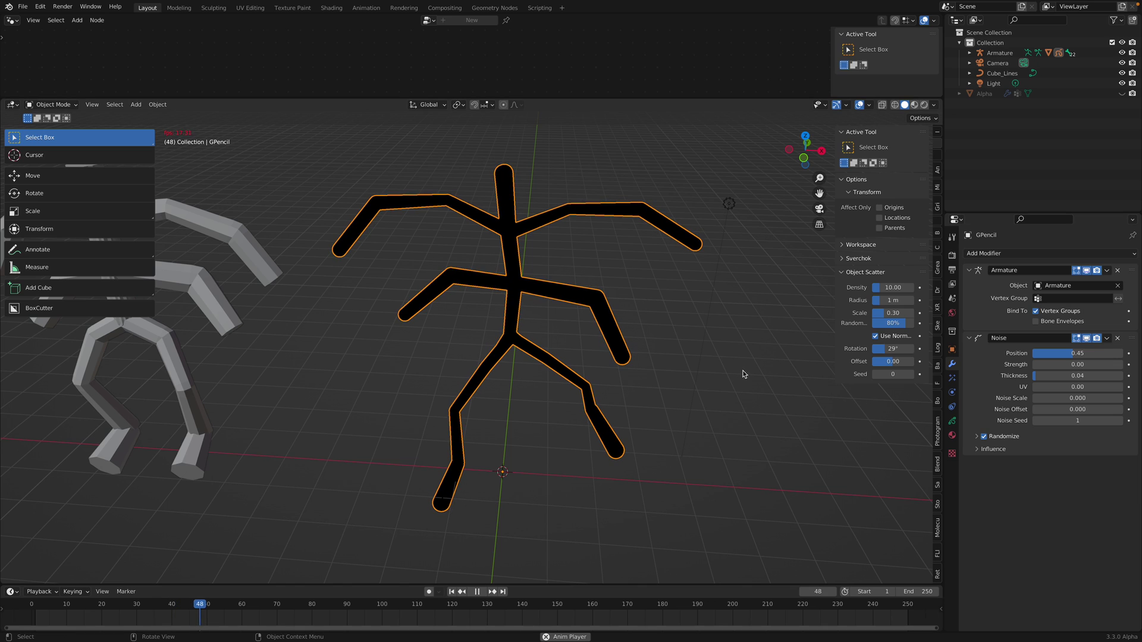
pyautogui.press('space')
# - Remove the Noise modifier from the Grease Pencil drawing
pyautogui.click(1118, 339)
pyautogui.click(594, 281)
pyautogui.click(563, 296)
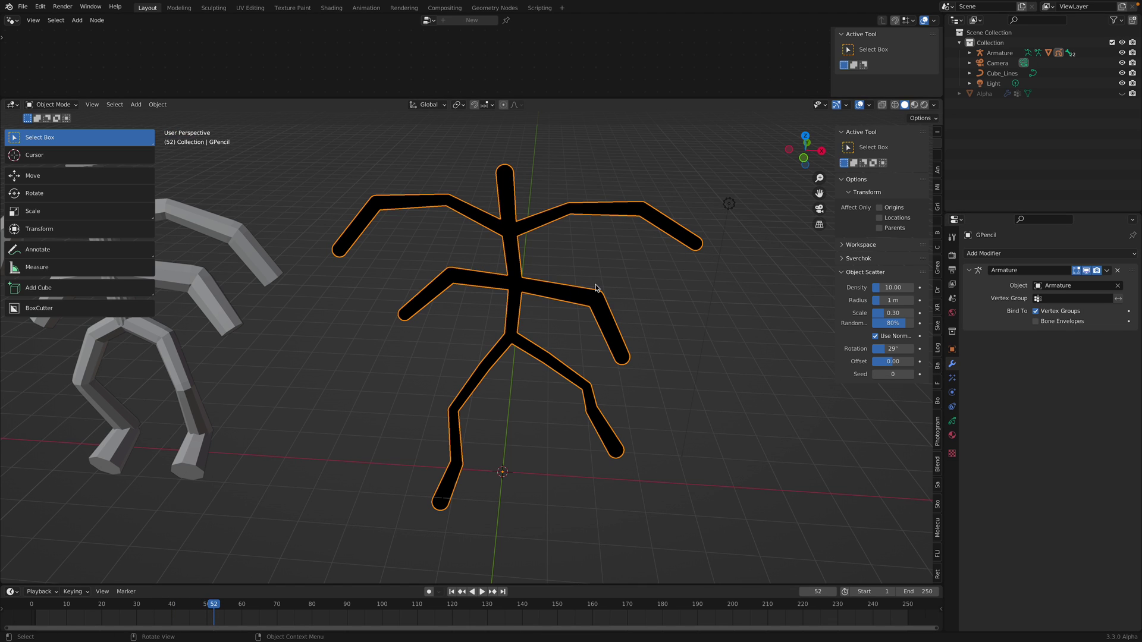
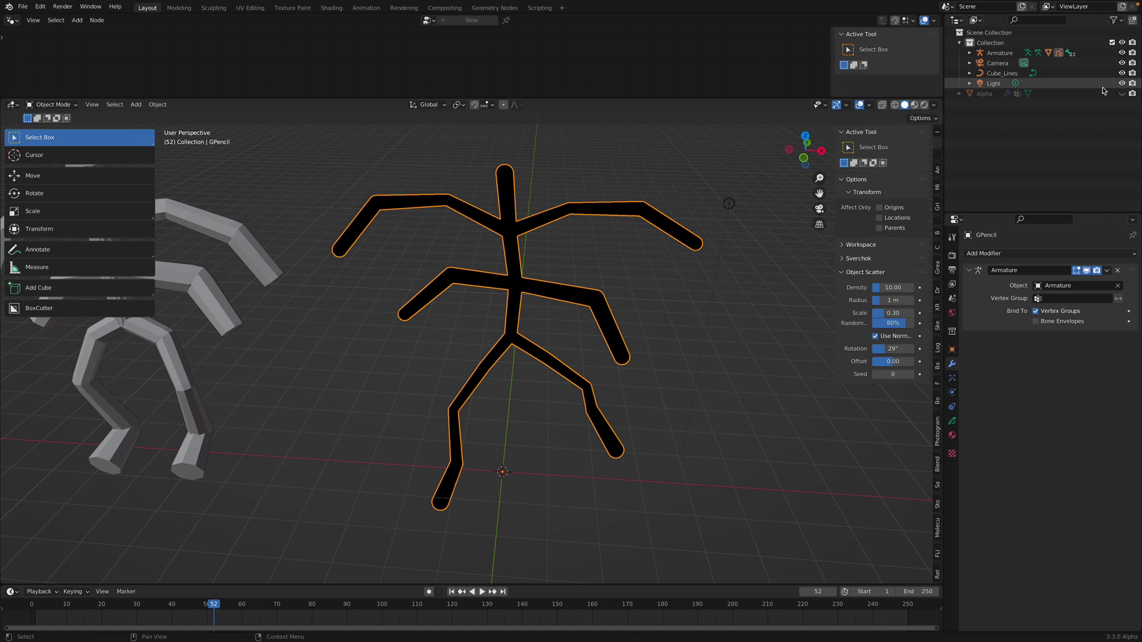
# - Select the armature and switch it to Pose Mode
pyautogui.click(552, 220)
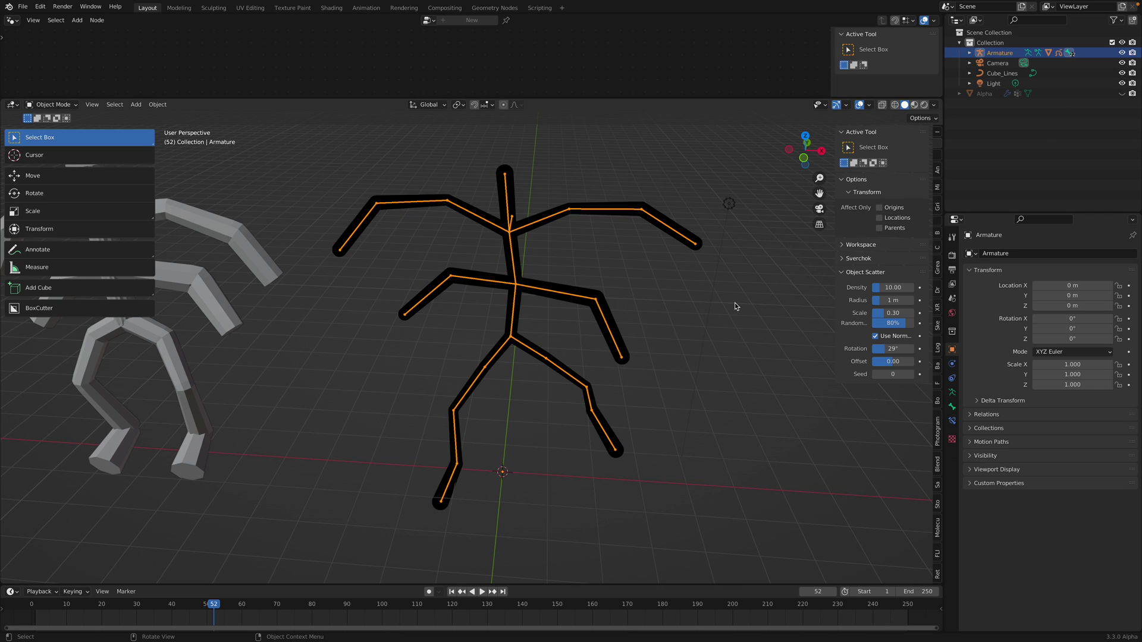
pyautogui.click(69, 104)
pyautogui.click(59, 133)
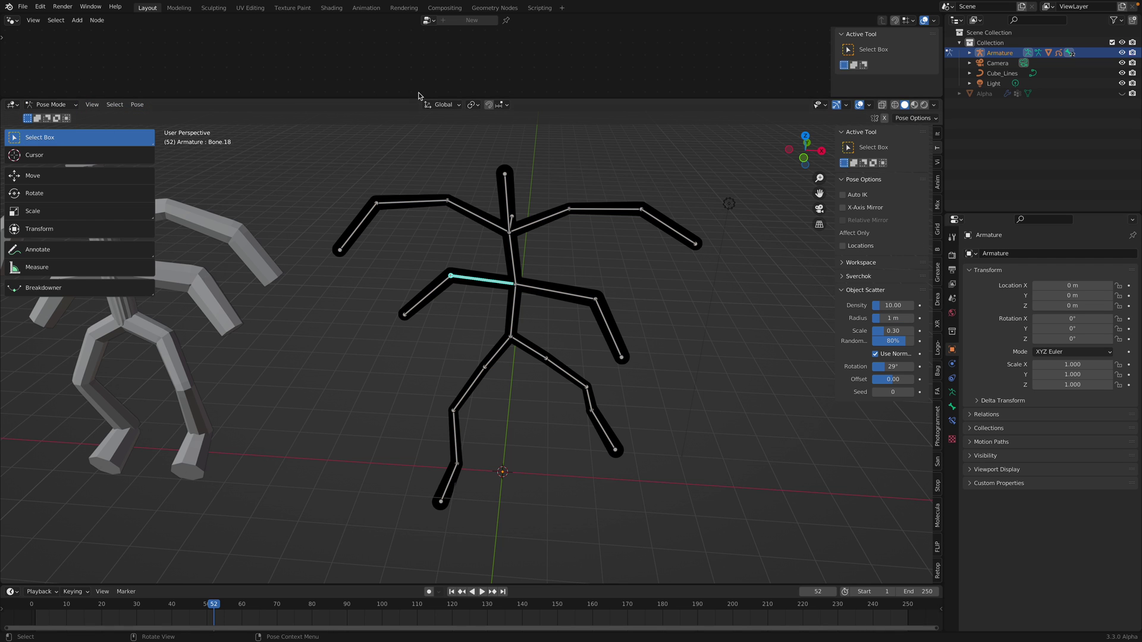
# - Close the empty node editor area so that the 3D viewport takes over its space
pyautogui.moveTo(416, 98); pyautogui.dragTo(441, 72)
pyautogui.moveTo(940, 76); pyautogui.dragTo(925, 52)
pyautogui.moveTo(642, 176); pyautogui.dragTo(648, 175, button='middle')
pyautogui.keyDown('shift'); pyautogui.moveTo(648, 175); pyautogui.dragTo(601, 220, button='middle'); pyautogui.keyUp('shift')
# - Deselect all bones, show the bone properties and enlarge the properties editor to fit the Spring Bones settings
pyautogui.press('a')
pyautogui.hotkey('alt', 'a')
pyautogui.click(952, 407)
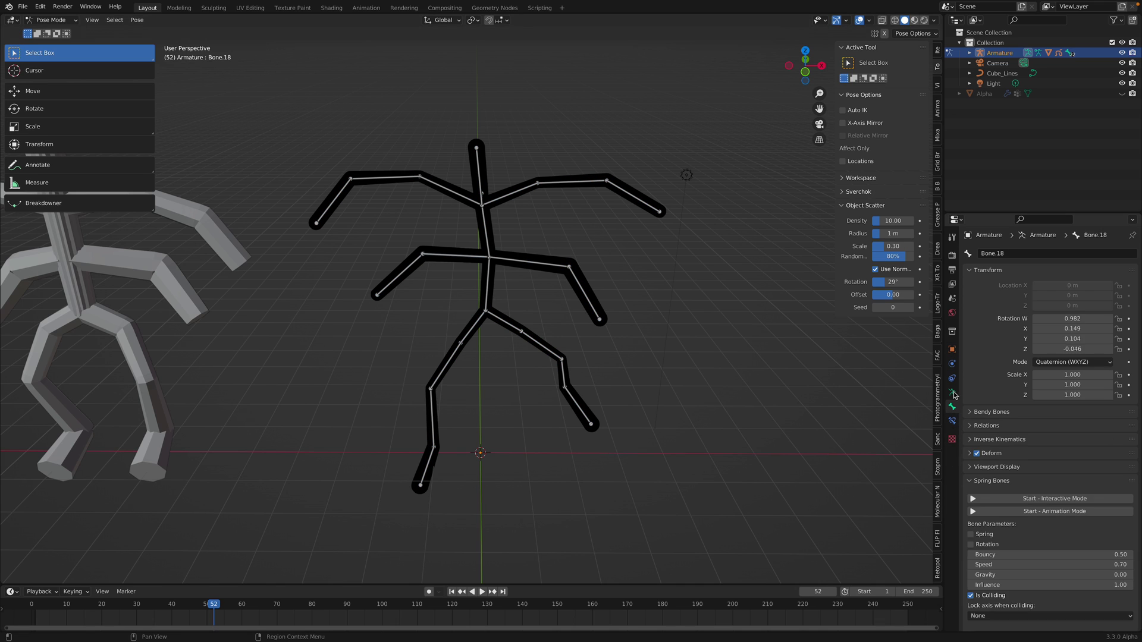
pyautogui.click(952, 392)
pyautogui.click(952, 407)
pyautogui.moveTo(991, 211); pyautogui.dragTo(982, 119)
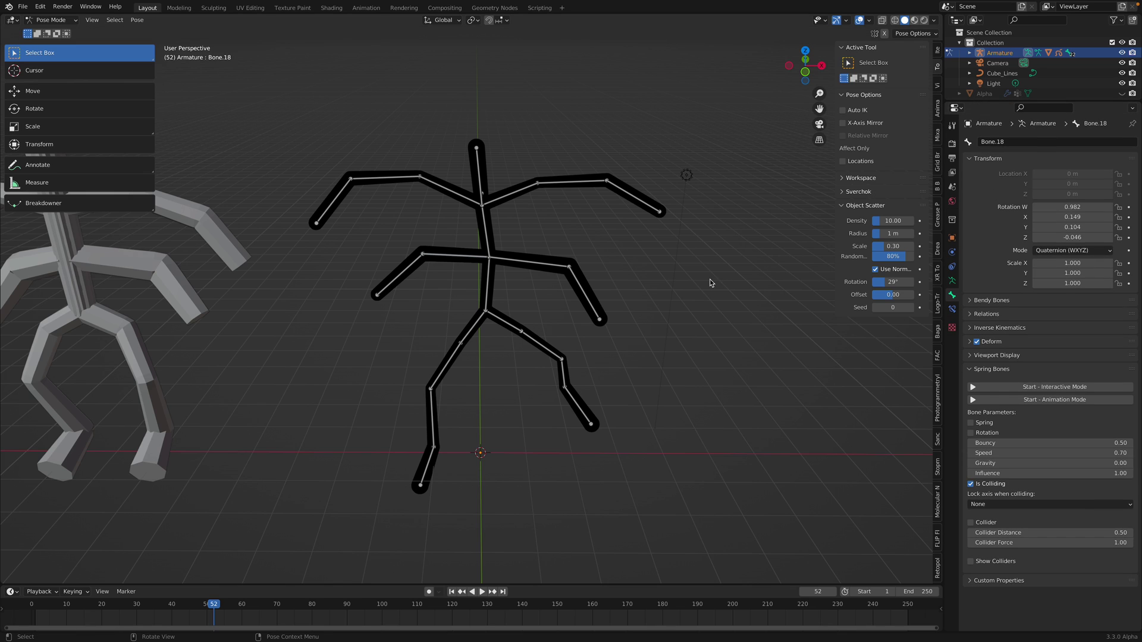
# - Select the outer bones of both upper-pair arms and the forearm bones of both lower-pair arms
pyautogui.keyDown('shift'); pyautogui.click(401, 179); pyautogui.keyUp('shift')
pyautogui.click(581, 178)
pyautogui.hotkey('shift', ']')
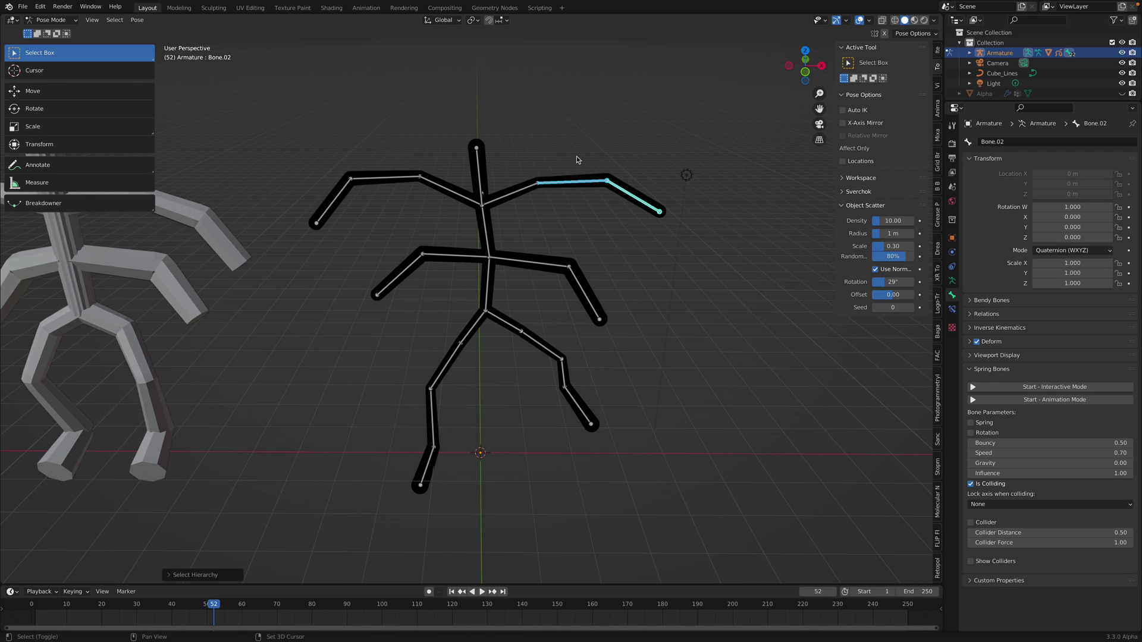
pyautogui.keyDown('shift'); pyautogui.click(404, 180); pyautogui.keyUp('shift')
pyautogui.hotkey('shift', ']')
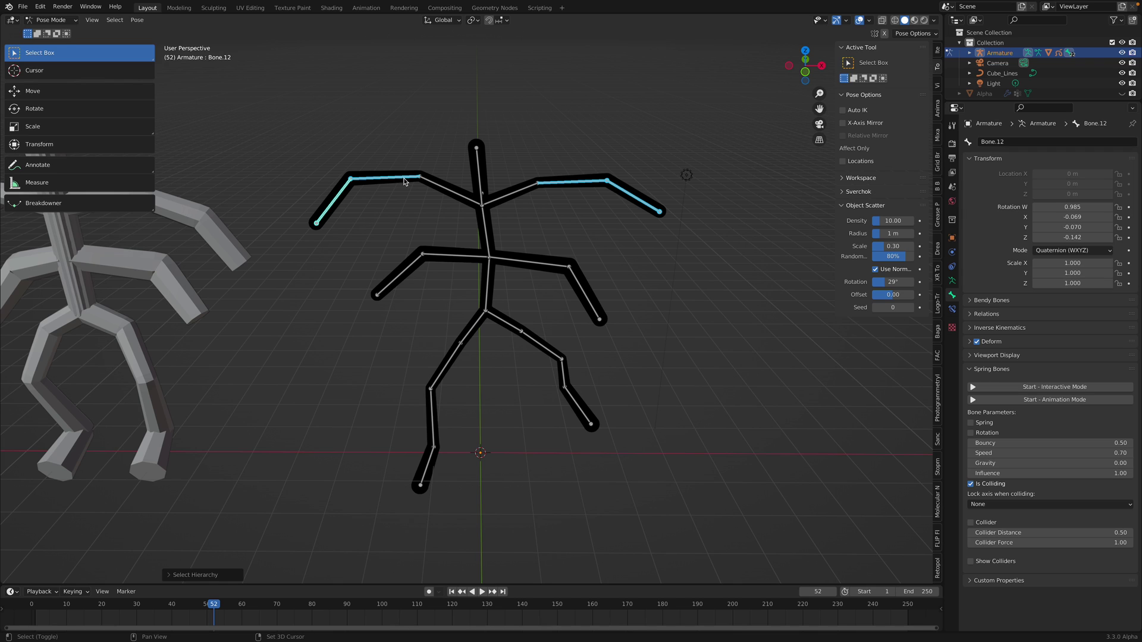
pyautogui.keyDown('shift'); pyautogui.click(417, 260); pyautogui.keyUp('shift')
pyautogui.keyDown('shift'); pyautogui.click(578, 277); pyautogui.keyUp('shift')
# - Add the bone chains of both legs, from the thighs down to the feet, to the selection
pyautogui.keyDown('shift'); pyautogui.click(556, 348); pyautogui.keyUp('shift')
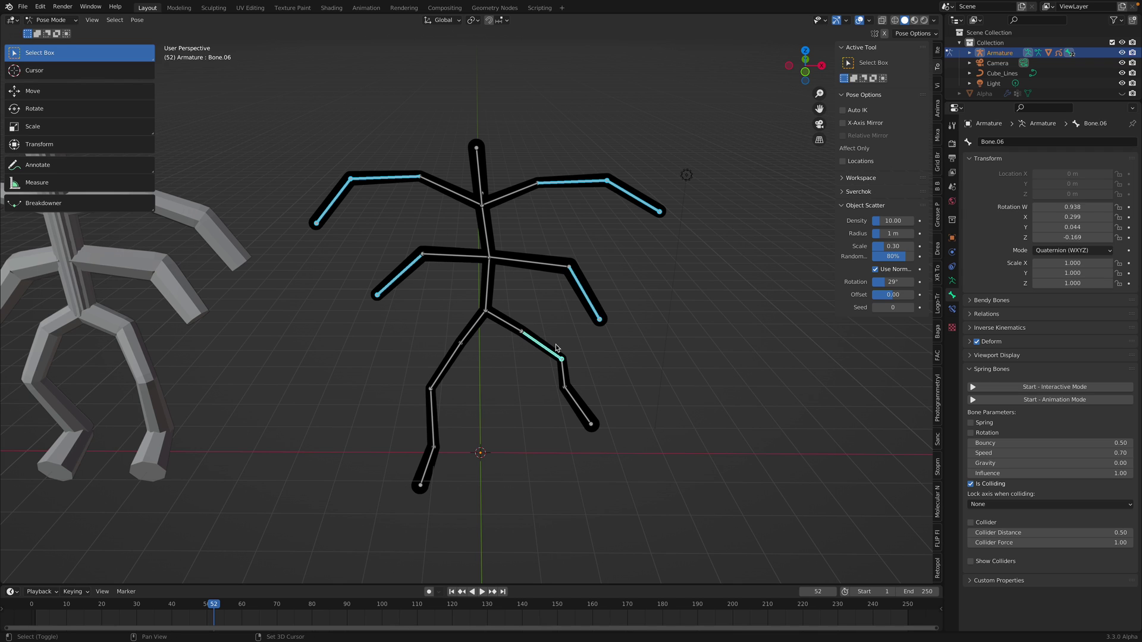
pyautogui.hotkey('shift', ']')
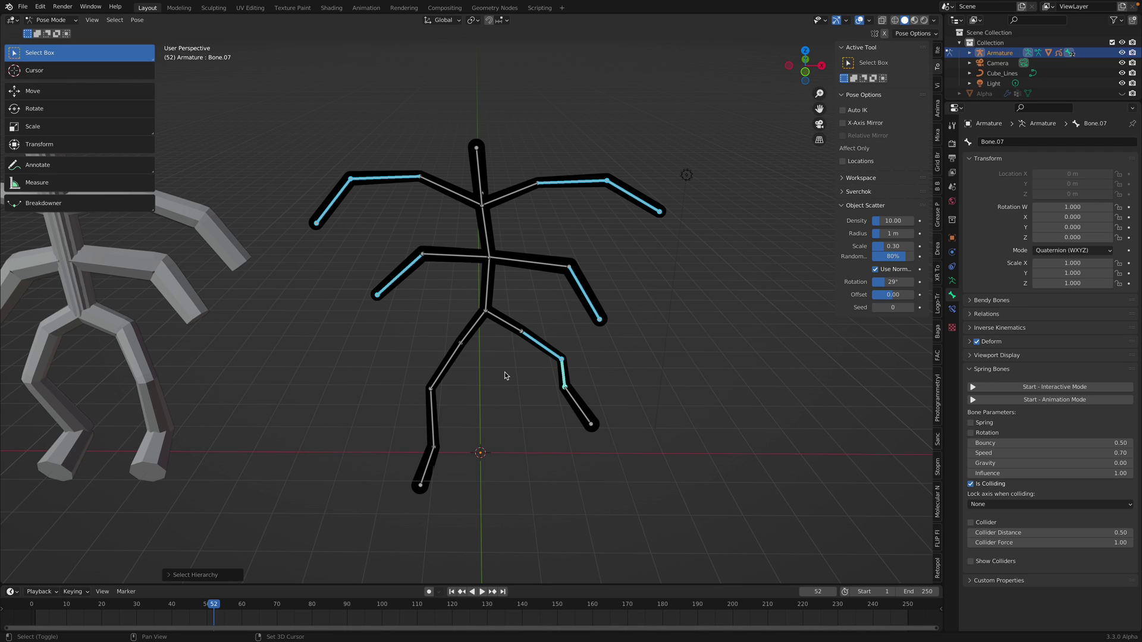
pyautogui.hotkey('shift', ']')
pyautogui.keyDown('shift'); pyautogui.click(455, 358); pyautogui.keyUp('shift')
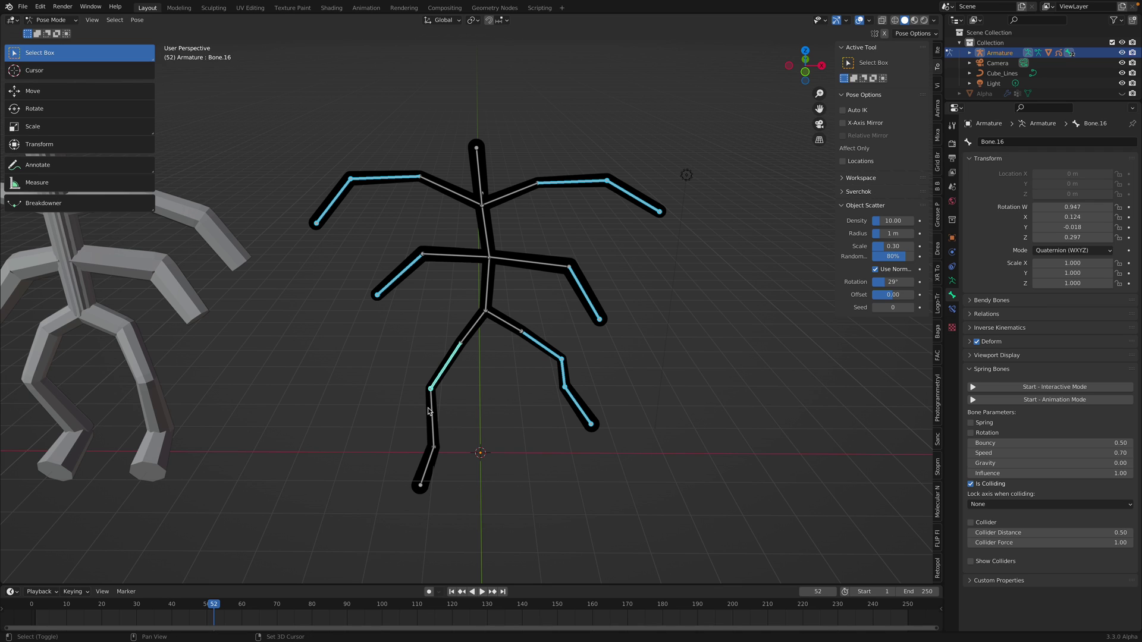
pyautogui.hotkey('shift', ']')
pyautogui.hotkey('shift', ']')
# - Enable Spring and Rotation for the selected limb bones and start the Spring Bones interactive mode
pyautogui.moveTo(462, 387); pyautogui.dragTo(481, 389, button='middle')
pyautogui.moveTo(582, 280); pyautogui.dragTo(597, 256, button='middle')
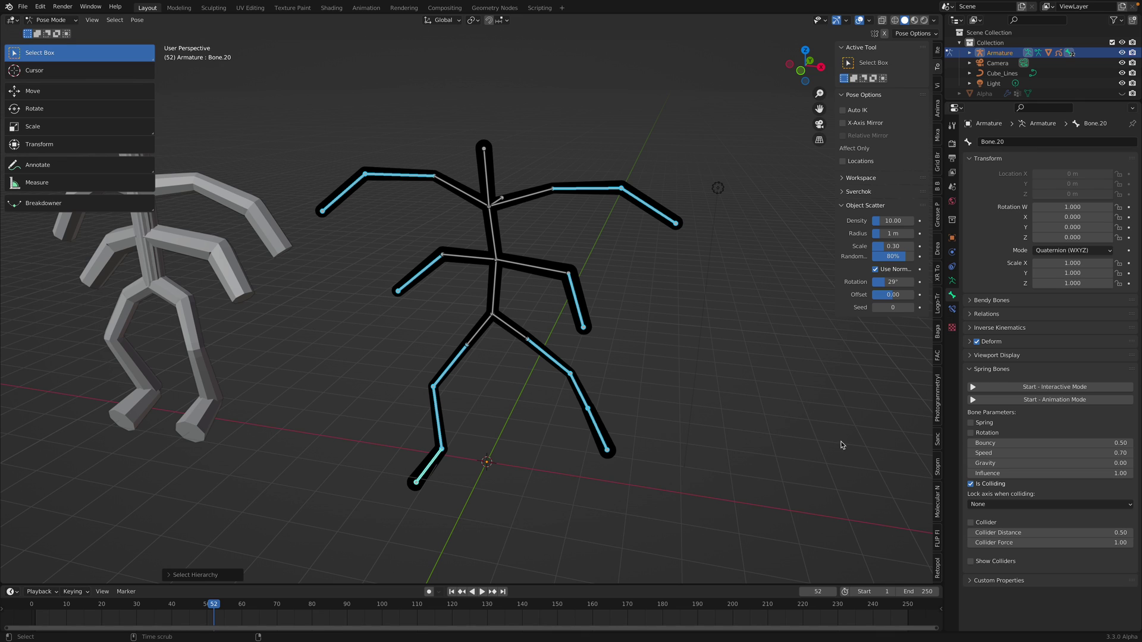
pyautogui.click(971, 423)
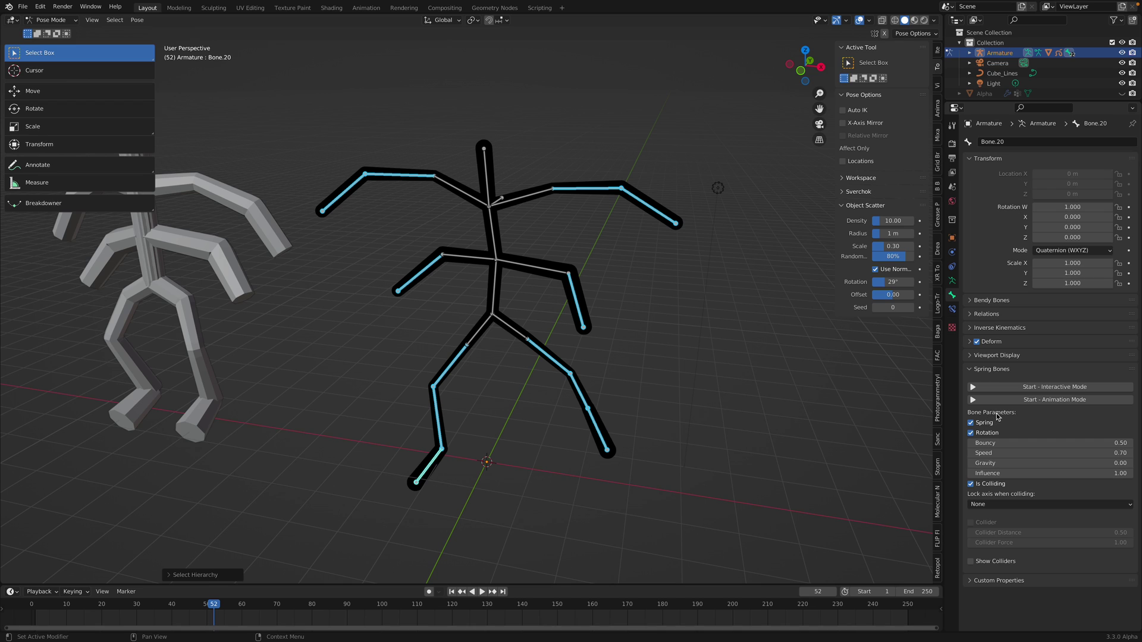
pyautogui.click(1000, 388)
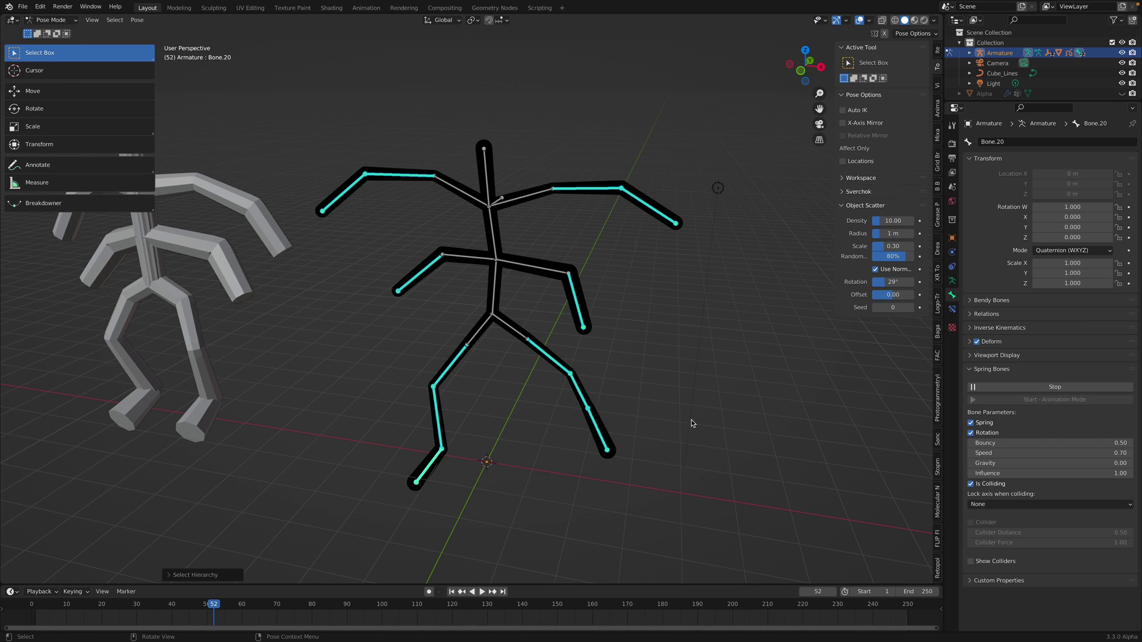
# - Move the short root bone at the neck to about X -0.40, Y -0.25, Z 0.41 m to test the springs
pyautogui.moveTo(616, 342); pyautogui.dragTo(626, 332, button='middle')
pyautogui.click(506, 202)
pyautogui.press('g')
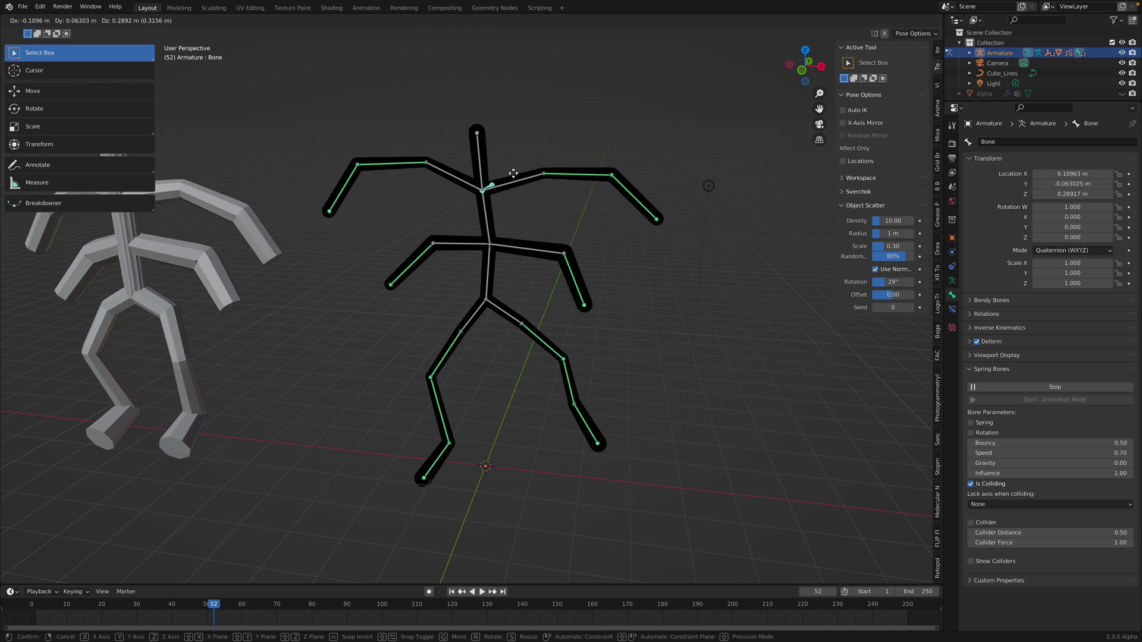
pyautogui.click(531, 204)
pyautogui.moveTo(547, 209)
pyautogui.mouseDown(button='middle')
pyautogui.moveTo(550, 241)
pyautogui.moveTo(560, 223)
pyautogui.mouseUp(button='middle')
pyautogui.press('g')
pyautogui.click(562, 226)
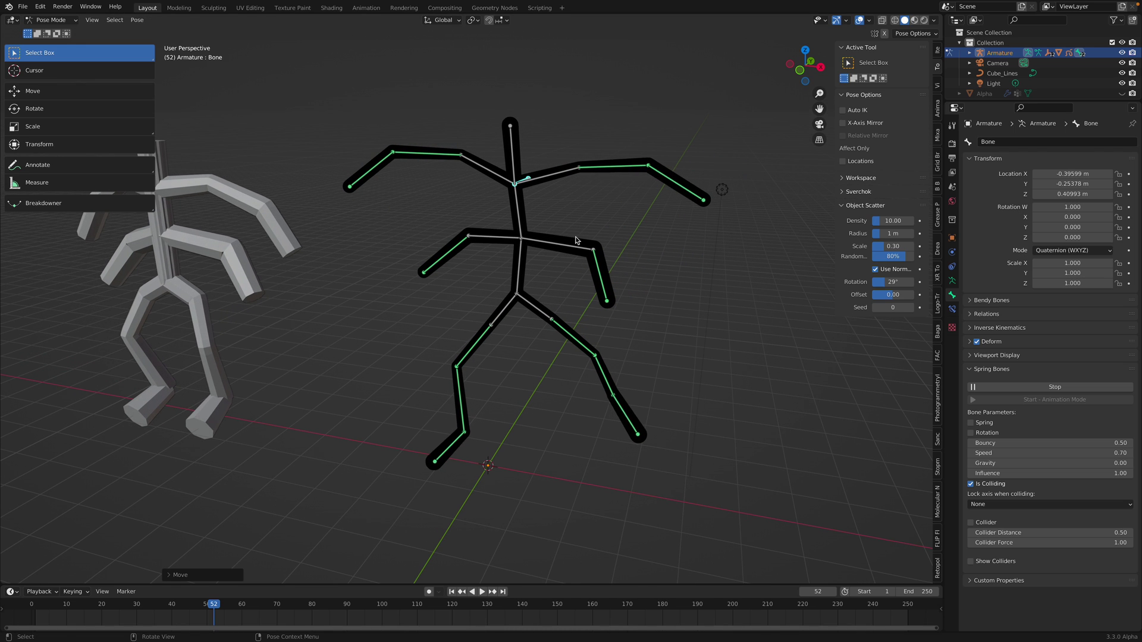
# - Reselect the root bone and move it to about X -0.36, Y -0.25, Z 0.43 m
pyautogui.press('a')
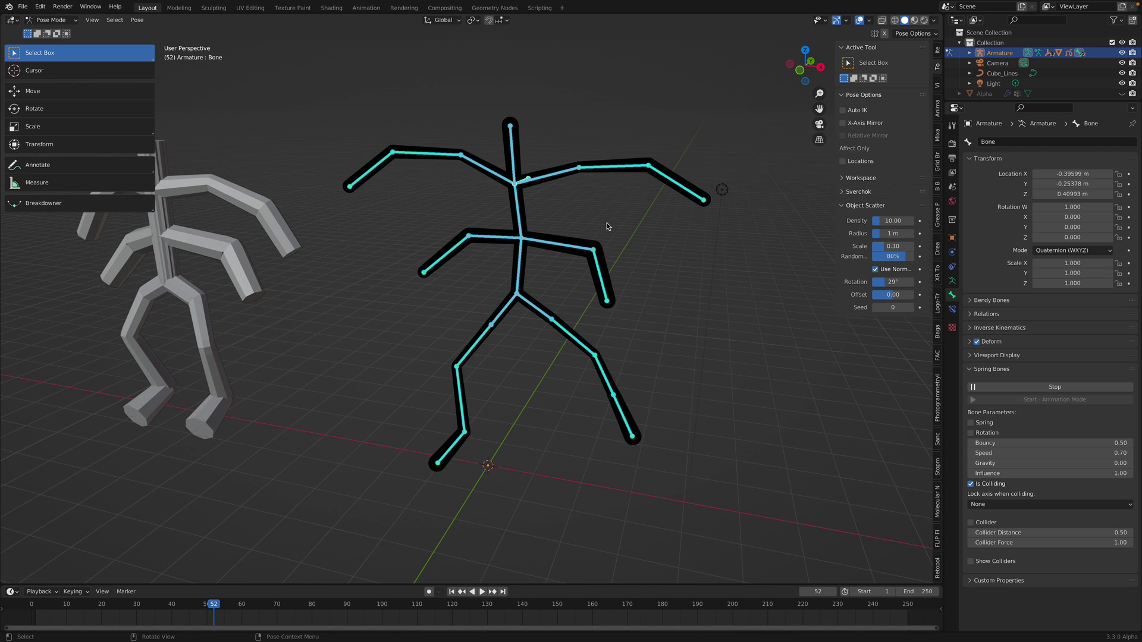
pyautogui.click(527, 180)
pyautogui.moveTo(528, 180); pyautogui.dragTo(533, 184, button='middle')
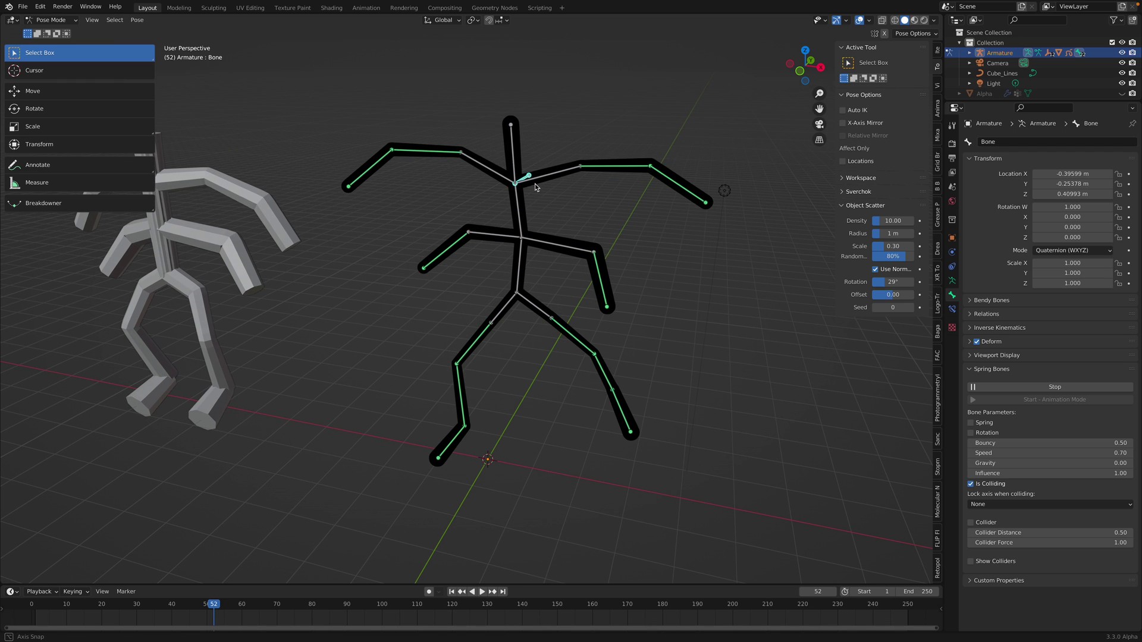
pyautogui.press('g')
pyautogui.click(542, 189)
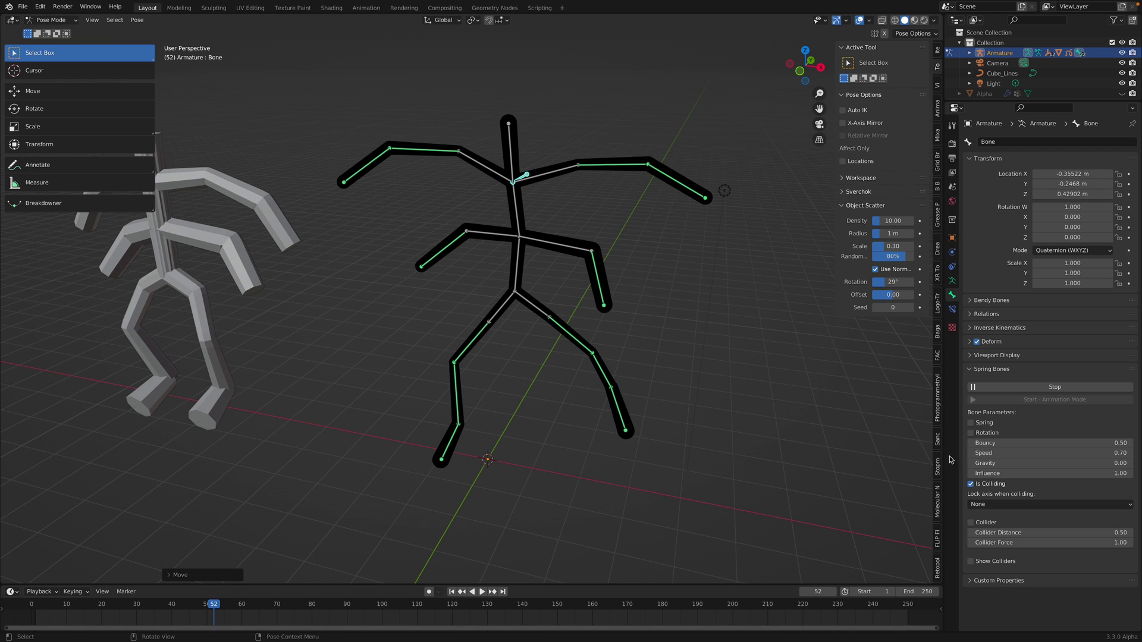
# - Select all bones and set their spring Gravity to 4.62
pyautogui.moveTo(1009, 463); pyautogui.dragTo(1012, 463)
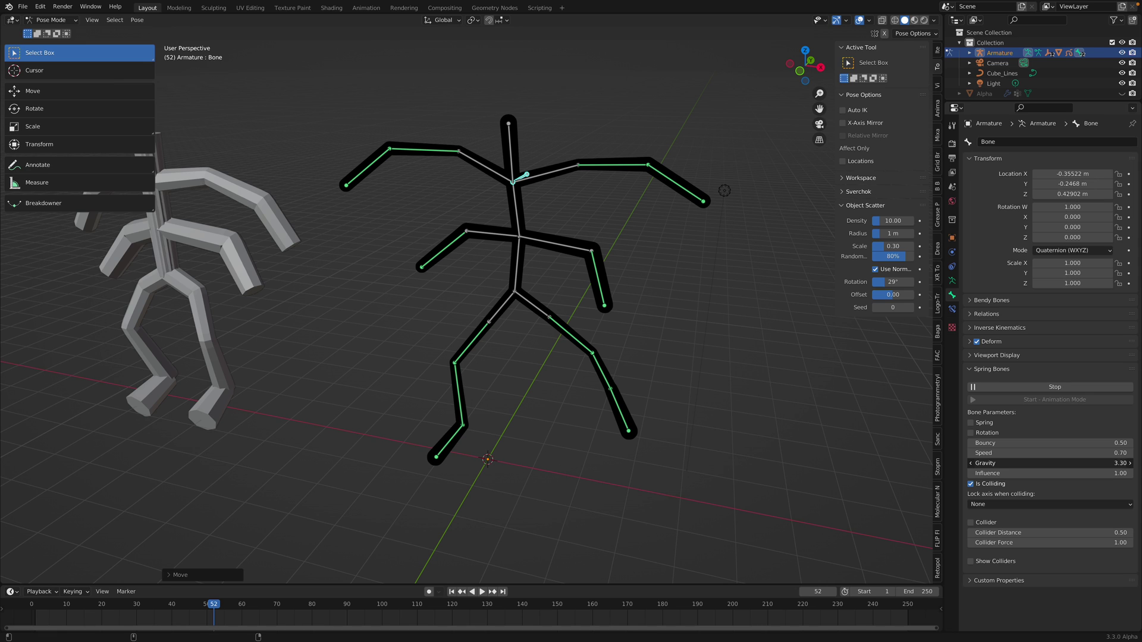
pyautogui.press('a')
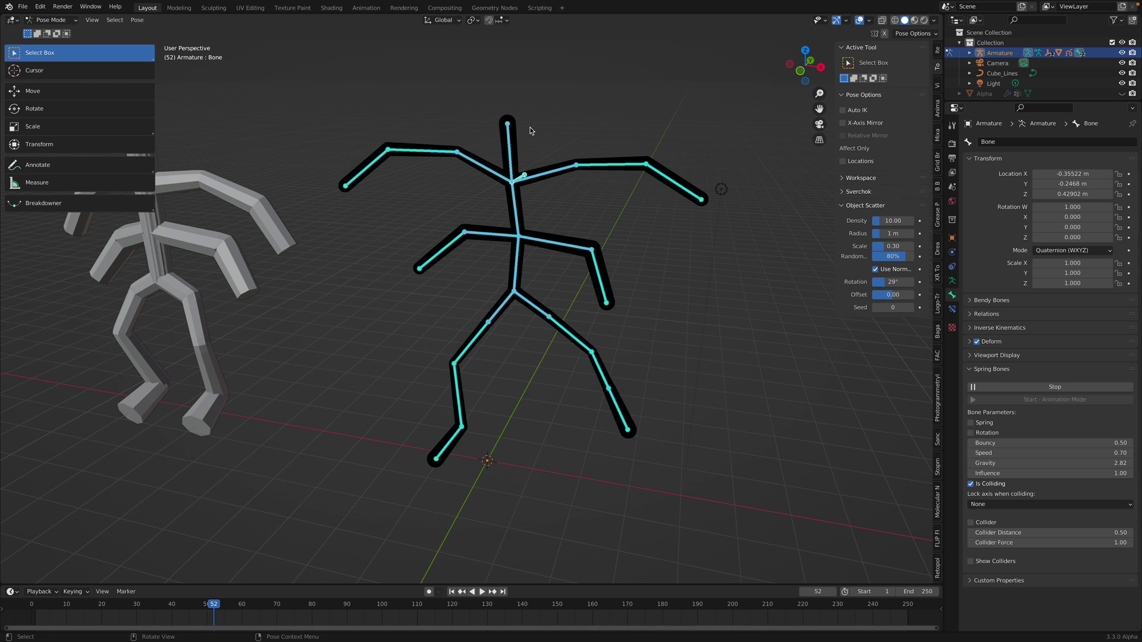
pyautogui.moveTo(1008, 464); pyautogui.dragTo(1046, 463)
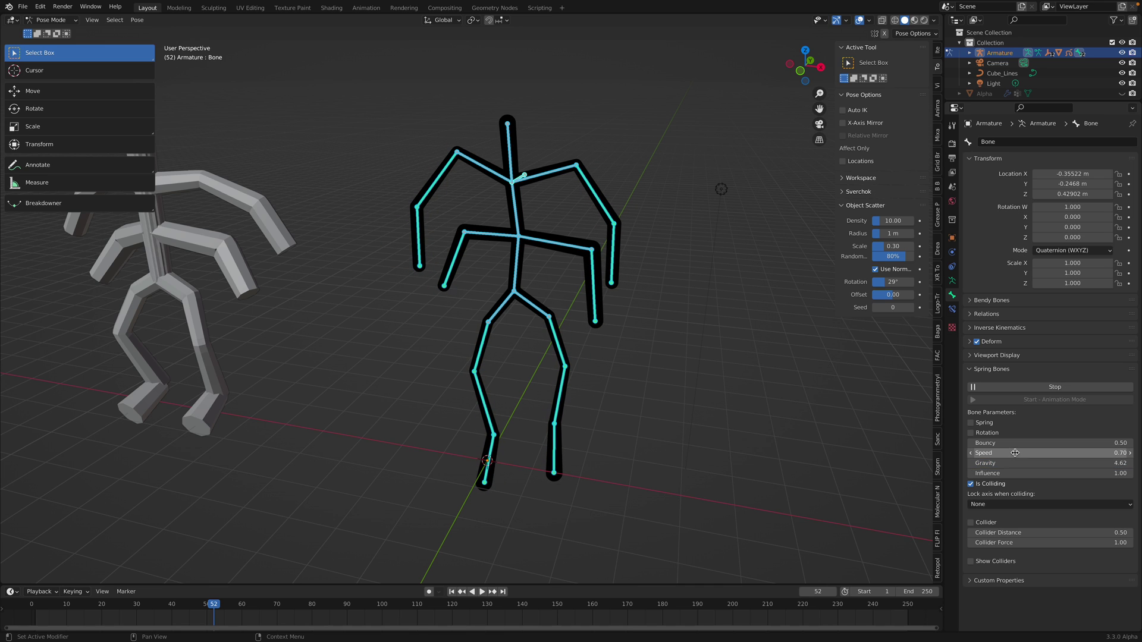
# - Set the spring Bouncy value to 0.32 and Speed to 0.46 for all selected bones
pyautogui.keyDown('alt'); pyautogui.moveTo(1014, 444); pyautogui.dragTo(871, 444); pyautogui.keyUp('alt')
pyautogui.keyDown('alt'); pyautogui.moveTo(1012, 453); pyautogui.dragTo(909, 453); pyautogui.keyUp('alt')
pyautogui.keyDown('alt'); pyautogui.moveTo(1011, 453); pyautogui.dragTo(1012, 453); pyautogui.keyUp('alt')
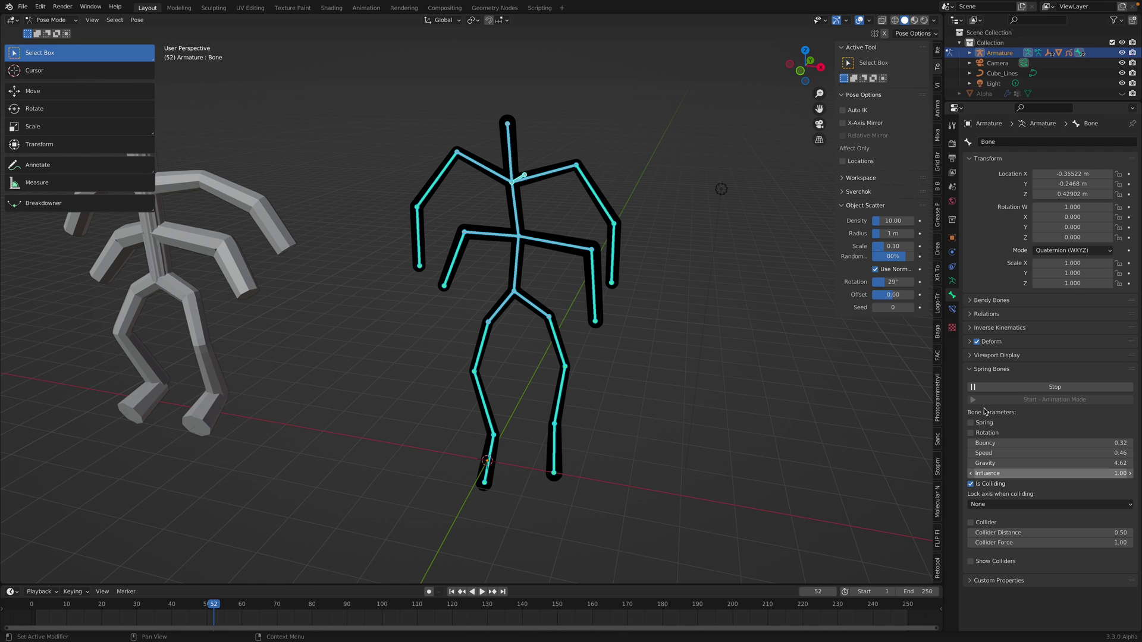
# - Select the root bone and move it to about X -0.41, Y -0.40, Z 0.60 m to test the spring motion
pyautogui.moveTo(630, 302); pyautogui.dragTo(659, 299, button='middle')
pyautogui.moveTo(534, 230); pyautogui.dragTo(492, 236, button='middle')
pyautogui.click(541, 164)
pyautogui.click(544, 174)
pyautogui.moveTo(572, 216); pyautogui.dragTo(585, 227, button='middle')
pyautogui.press('g')
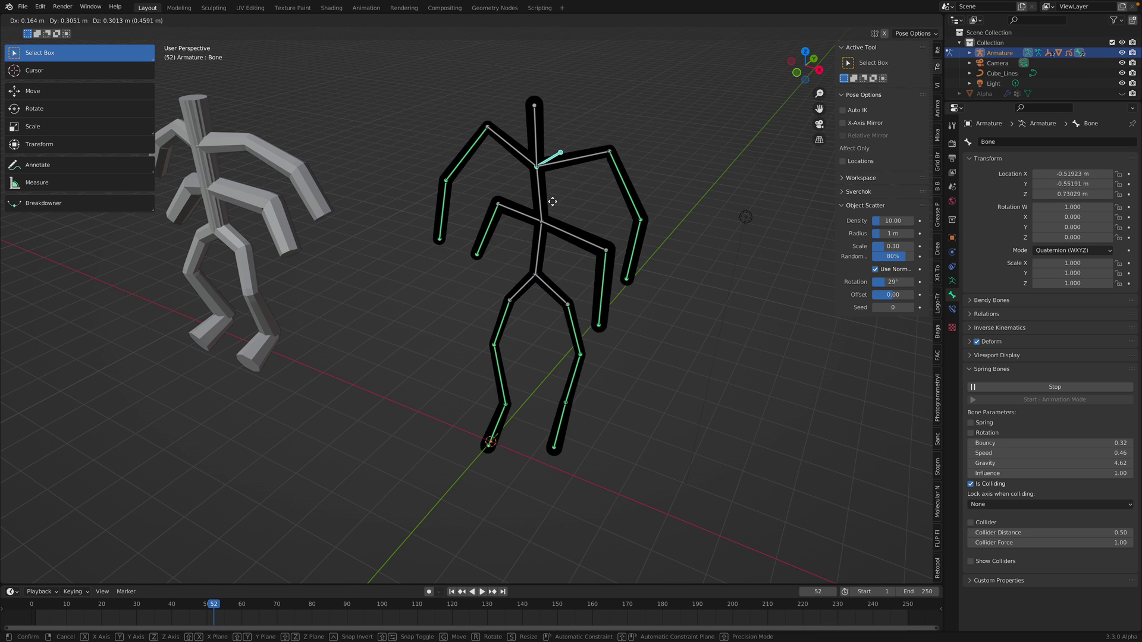
pyautogui.click(581, 212)
pyautogui.moveTo(588, 224); pyautogui.dragTo(590, 221, button='middle')
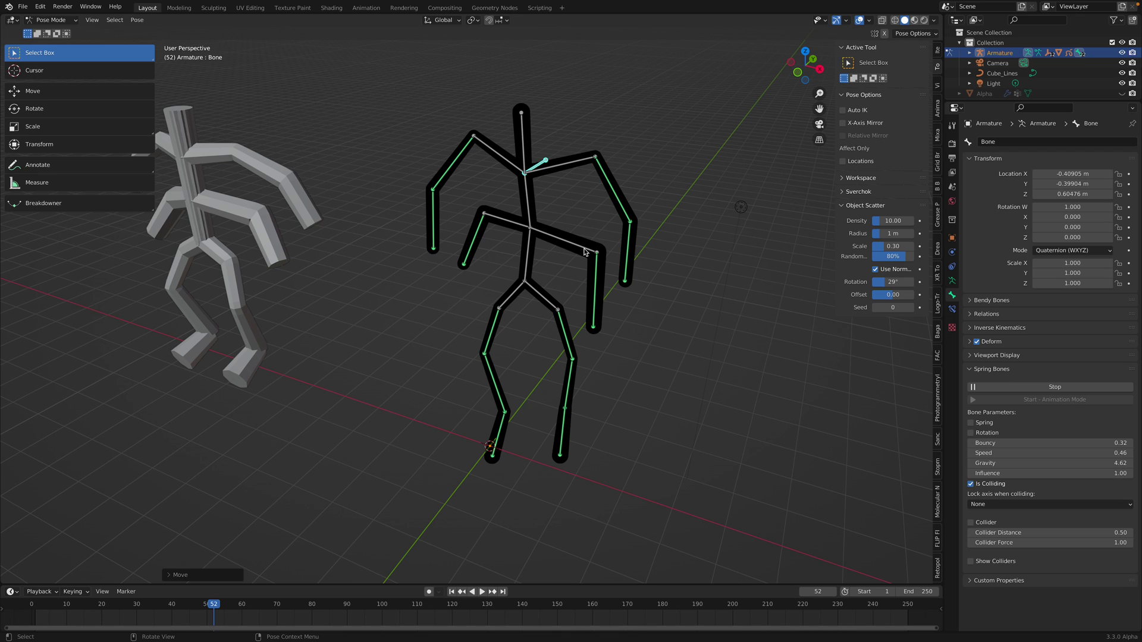
# - Set Bouncy to 0.50 and Speed to 1.00 for all bones, and reselect the root bone
pyautogui.press('a')
pyautogui.moveTo(1058, 443); pyautogui.dragTo(1132, 453)
pyautogui.click(542, 167)
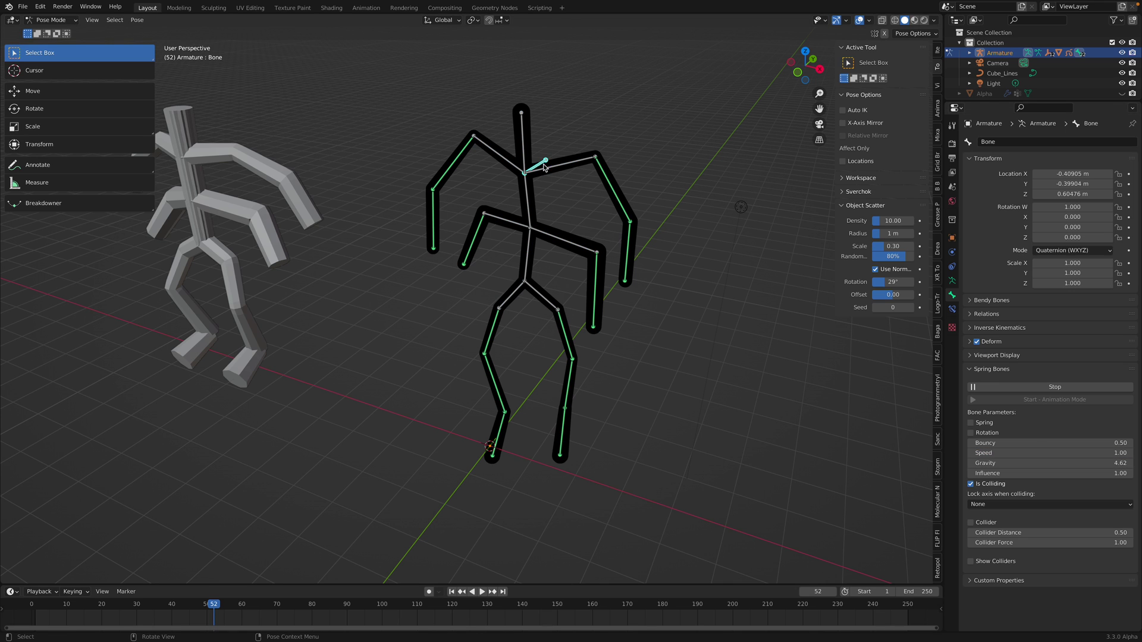
# - Move the root bone around to test the springs, leaving it at about X -0.19, Y -0.40, Z 0.57 m
pyautogui.press('g')
pyautogui.click(559, 145)
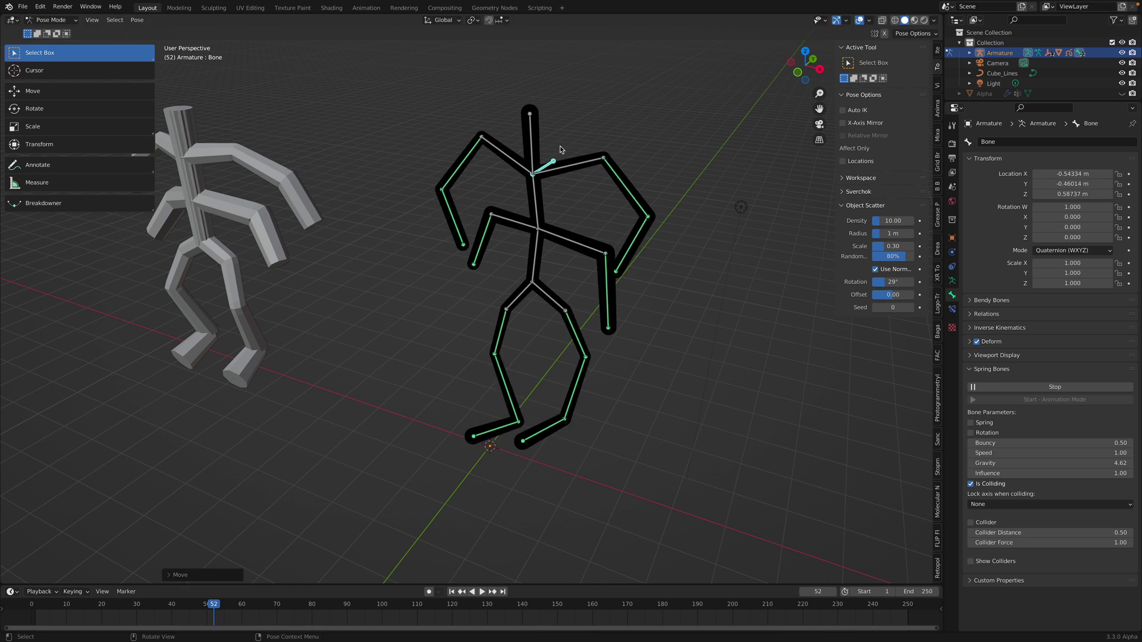
pyautogui.moveTo(557, 192); pyautogui.dragTo(583, 174, button='middle')
pyautogui.press('g')
pyautogui.click(555, 177)
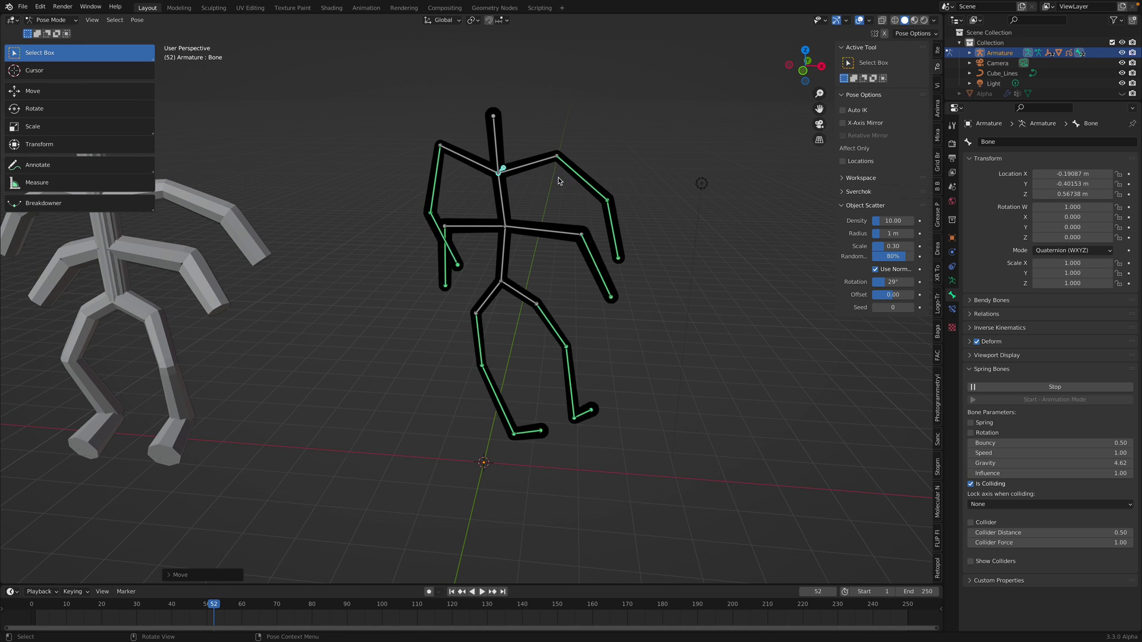
# - Set the spring Bouncy value to 0.26 and Speed to 0.76 for all bones, and reselect the root bone
pyautogui.press('a')
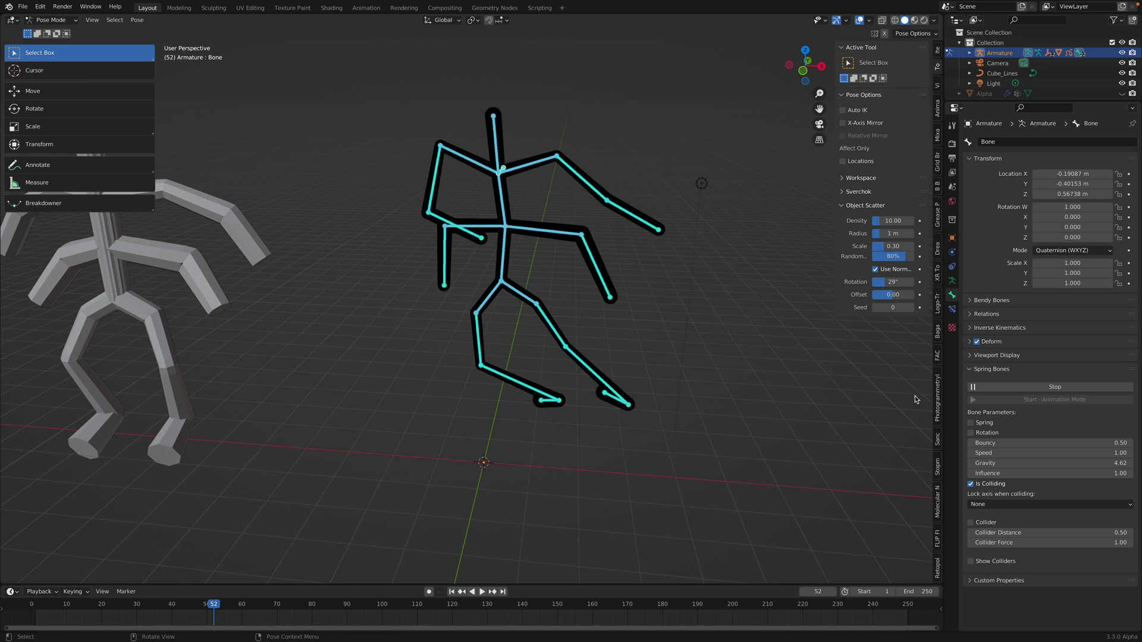
pyautogui.moveTo(1005, 443)
pyautogui.mouseDown()
pyautogui.moveTo(981, 443)
pyautogui.moveTo(998, 453)
pyautogui.moveTo(978, 454)
pyautogui.moveTo(992, 453)
pyautogui.mouseUp()
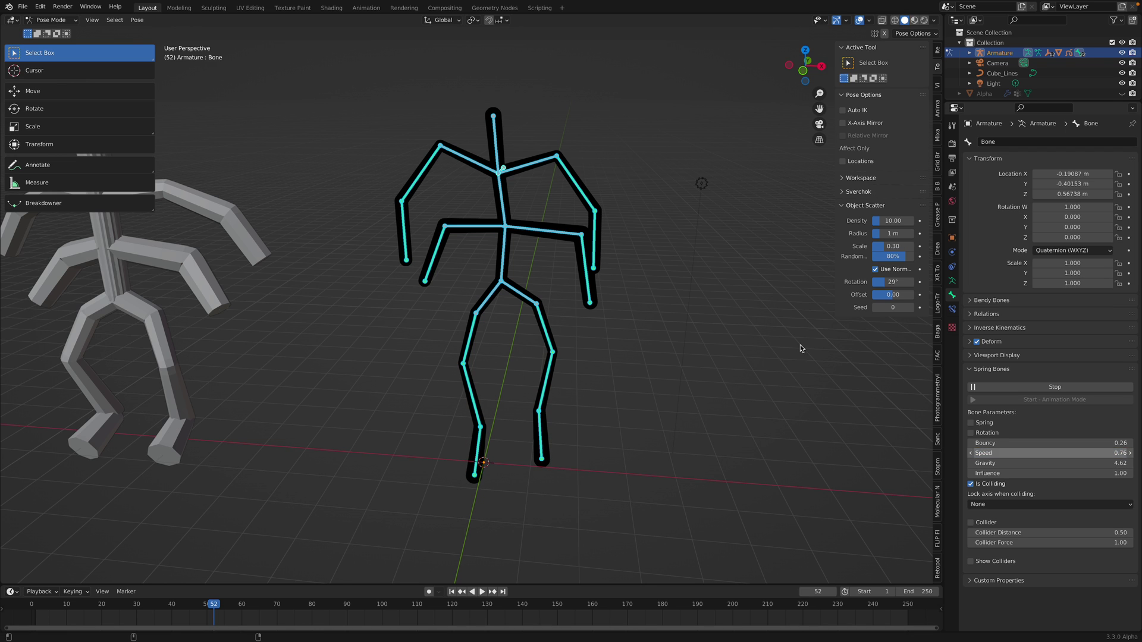
pyautogui.moveTo(534, 182); pyautogui.dragTo(513, 185, button='middle')
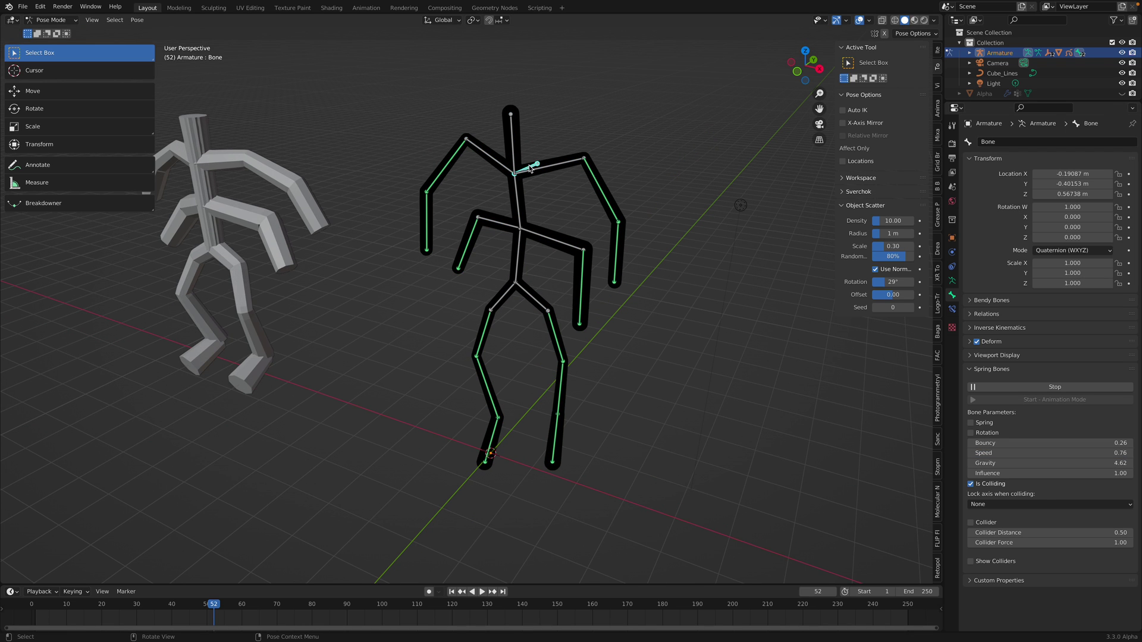
# - Test the new spring values by moving the root bone to about X -0.44, Y -0.56, Z 0.69 m
pyautogui.press('g')
pyautogui.click(543, 149)
pyautogui.moveTo(537, 189)
pyautogui.mouseDown(button='middle')
pyautogui.moveTo(566, 193)
pyautogui.moveTo(579, 226)
pyautogui.moveTo(543, 202)
pyautogui.mouseUp(button='middle')
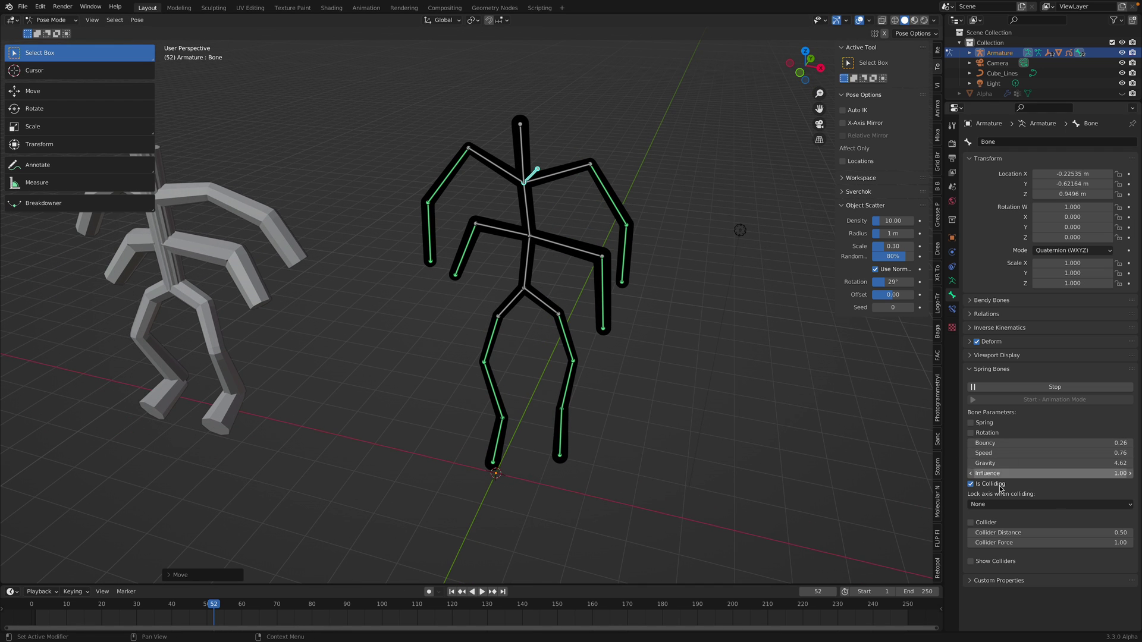
pyautogui.press('g')
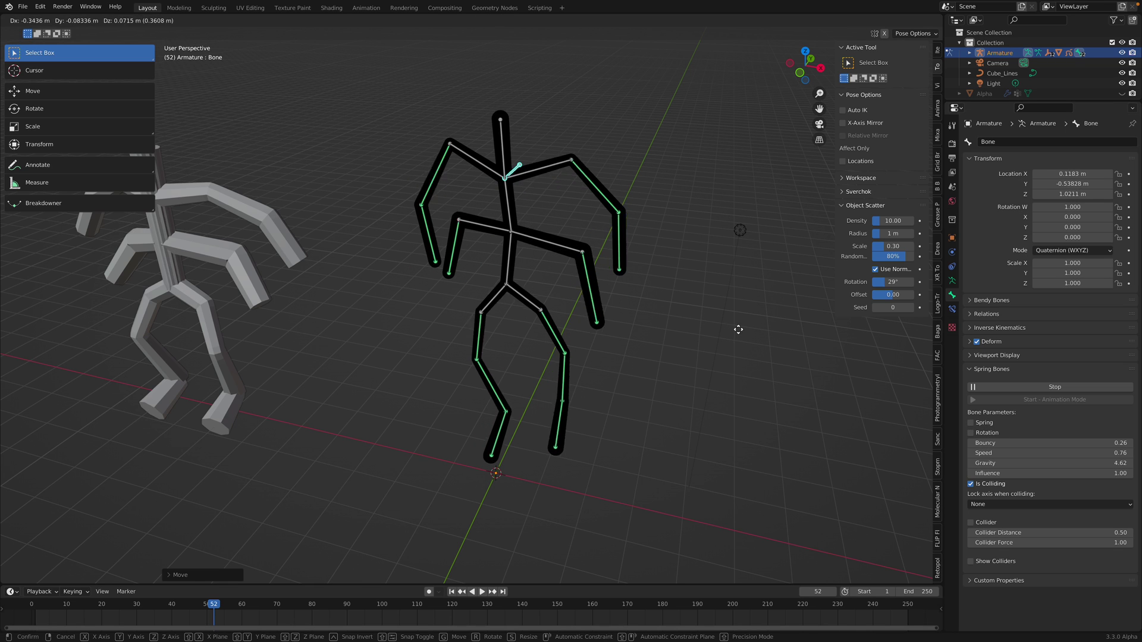
pyautogui.click(657, 299)
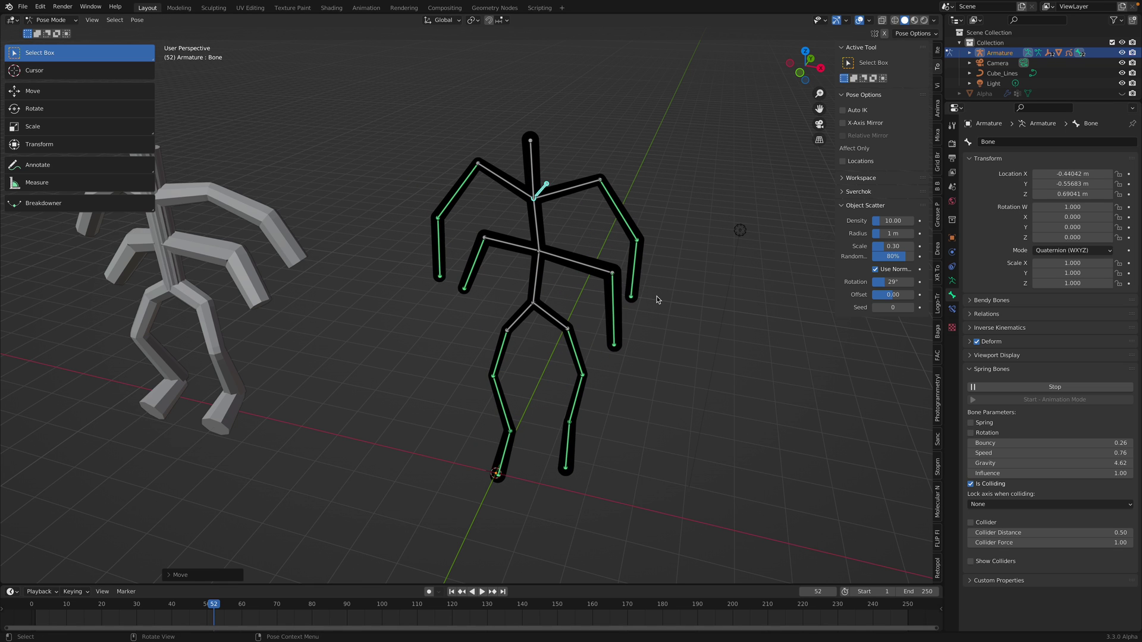
# - Swing the root bone sideways in two moves, ending at about X -1.32, Y -0.62, Z 0.78 m
pyautogui.scroll(1, 631, 282)
pyautogui.press('g')
pyautogui.moveTo(622, 278)
pyautogui.mouseDown(button='middle')
pyautogui.moveTo(611, 277)
pyautogui.moveTo(631, 268)
pyautogui.mouseUp(button='middle')
pyautogui.click(605, 278)
pyautogui.scroll(-1, 606, 278)
pyautogui.press('g')
pyautogui.click(687, 267)
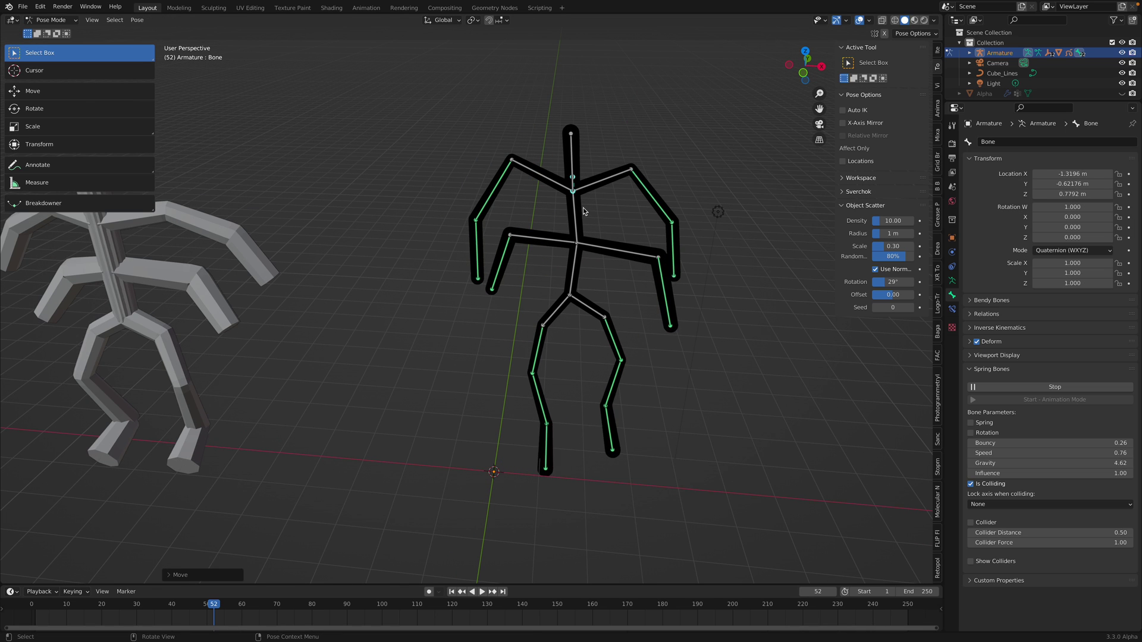
# - Shake the root bone back and forth, leaving it at about X -0.20, Y -0.34, Z 0.32 m
pyautogui.press('g')
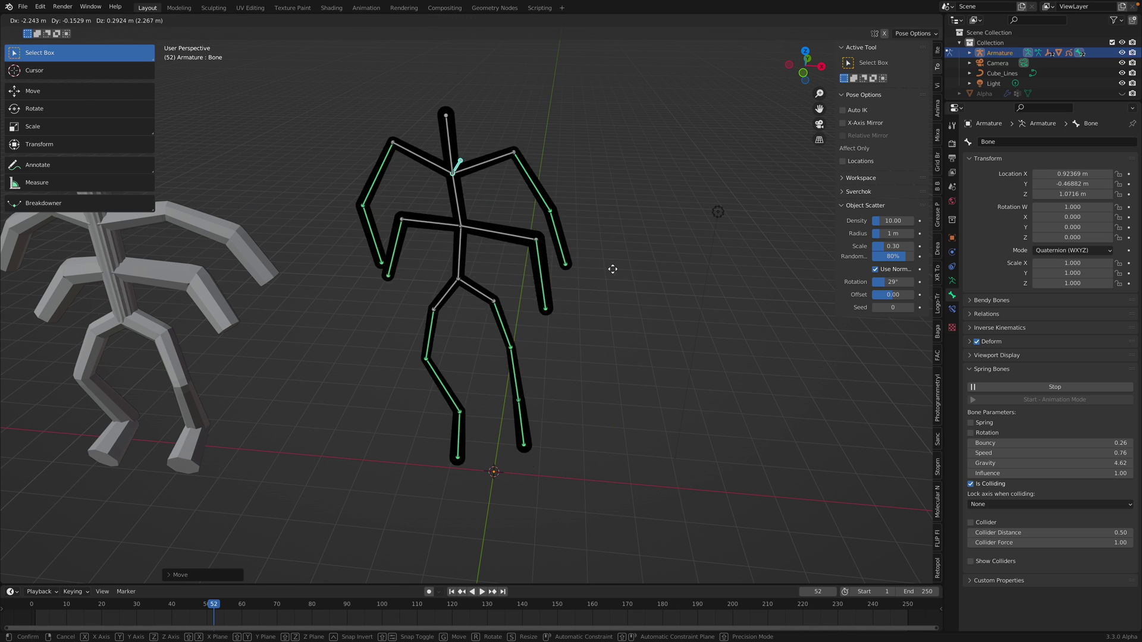
pyautogui.click(577, 287)
pyautogui.moveTo(577, 286); pyautogui.dragTo(542, 407, button='middle')
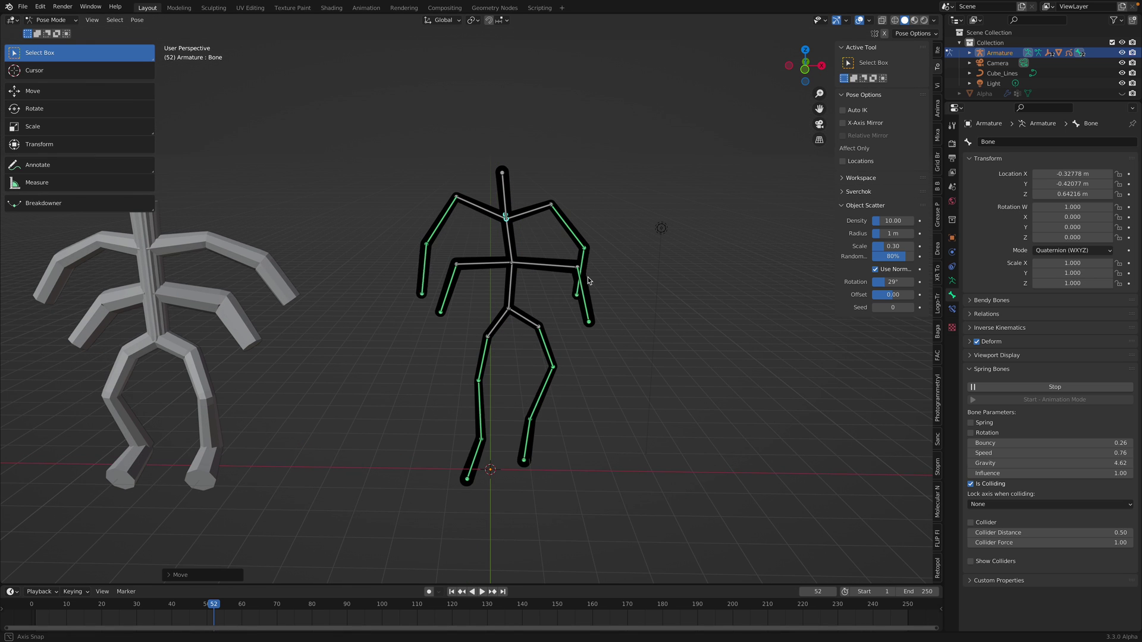
pyautogui.press('g')
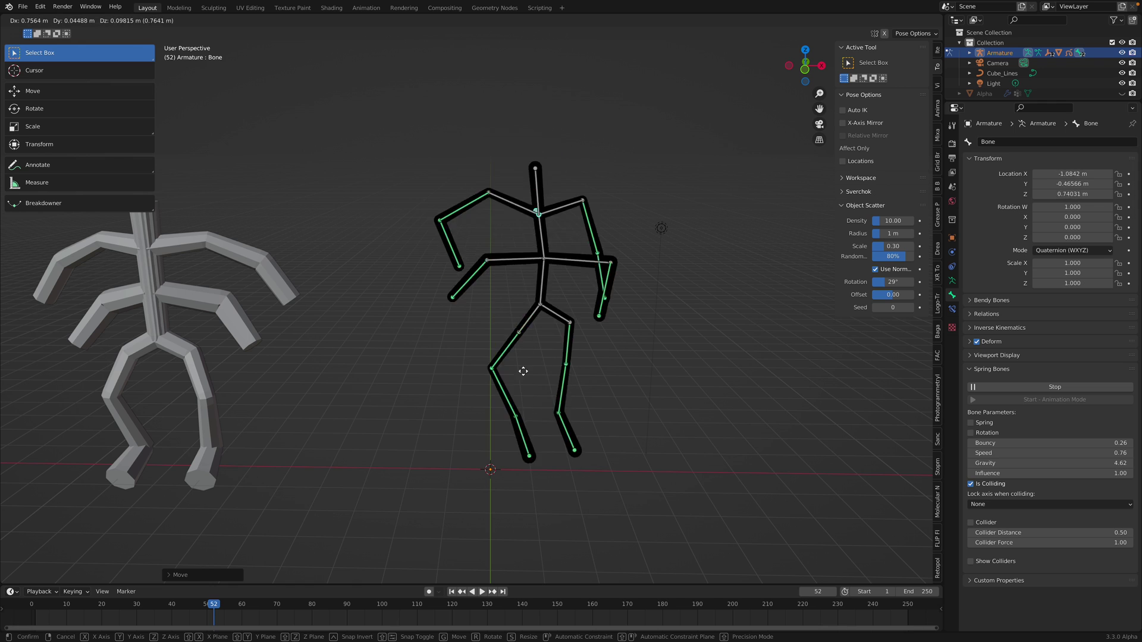
pyautogui.click(547, 395)
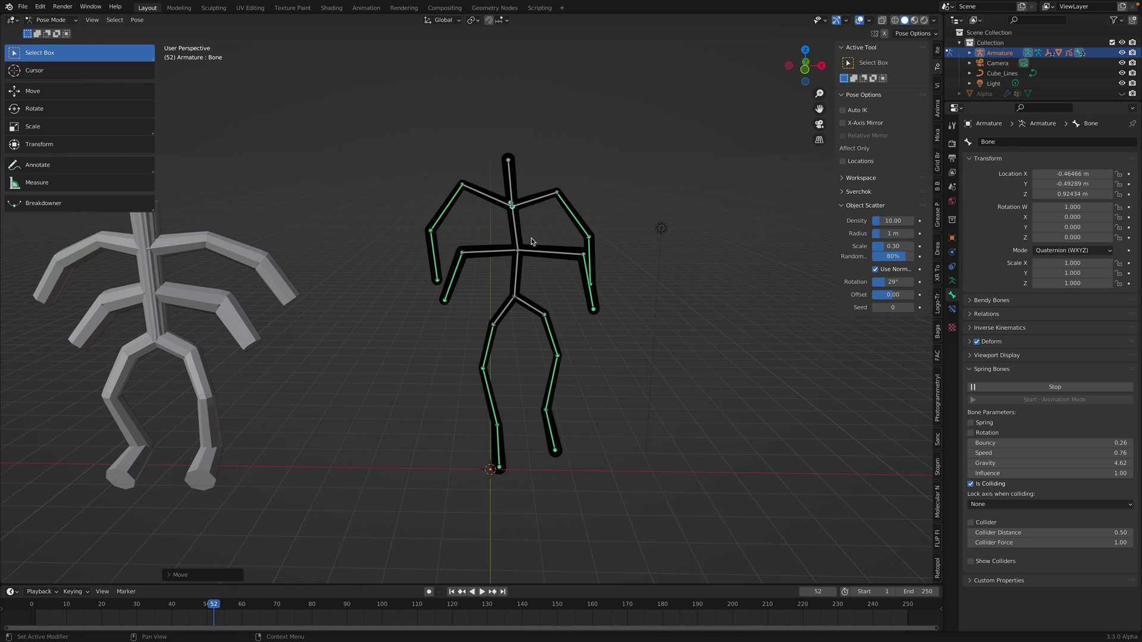
pyautogui.press('g')
pyautogui.click(578, 271)
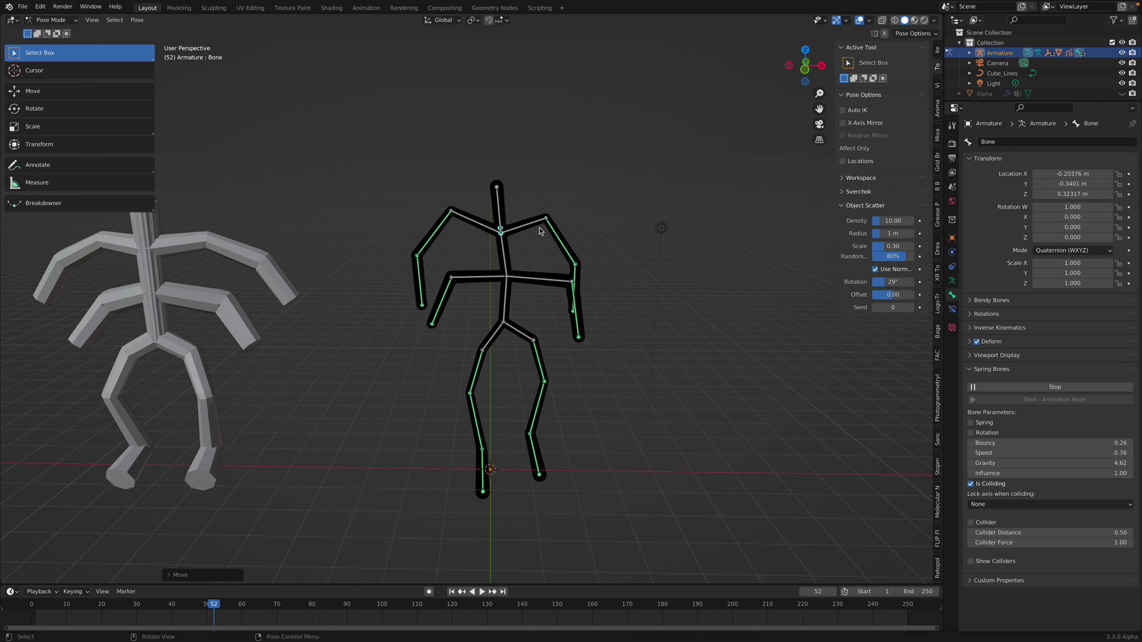
# - Show the Alpha mesh and move the root bone to about X -0.40, Y -0.39, Z 0.51 m
pyautogui.click(1121, 93)
pyautogui.press('g')
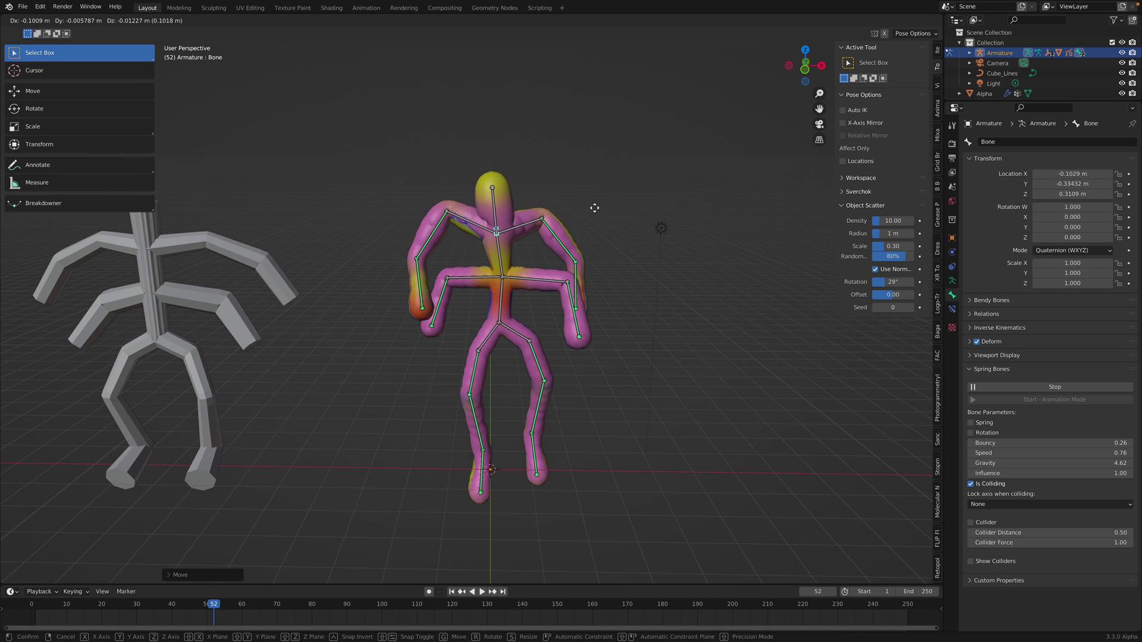
pyautogui.click(571, 214)
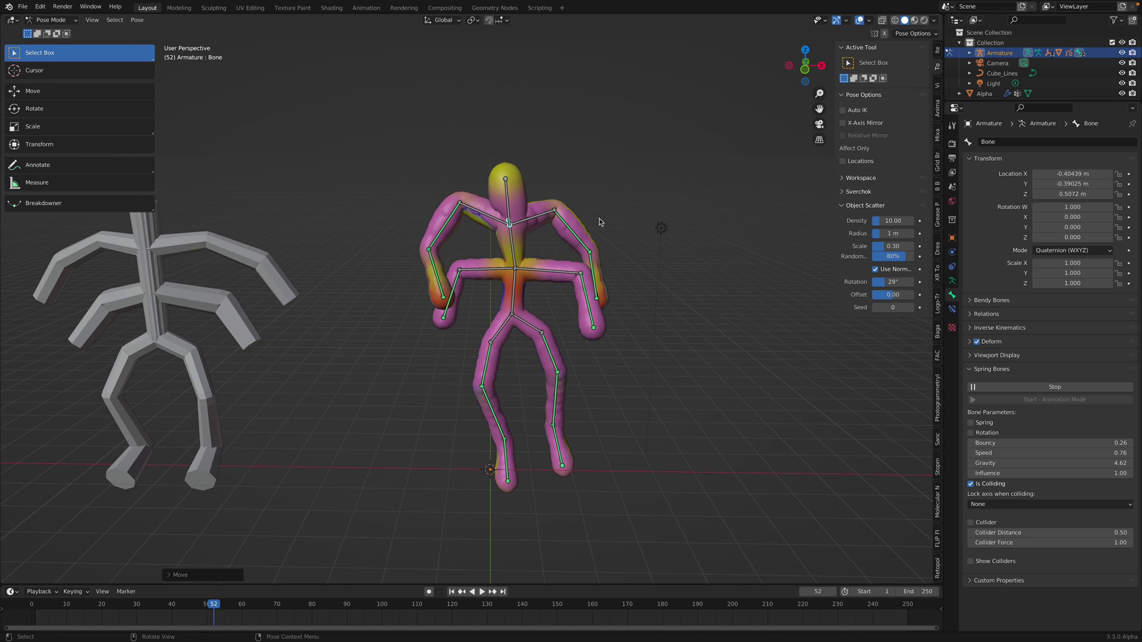
pyautogui.scroll(1, 562, 212)
# - Rotate the upper shoulder bones Bone.04 and Bone.14 to repose the upper pair of arms
pyautogui.click(557, 203)
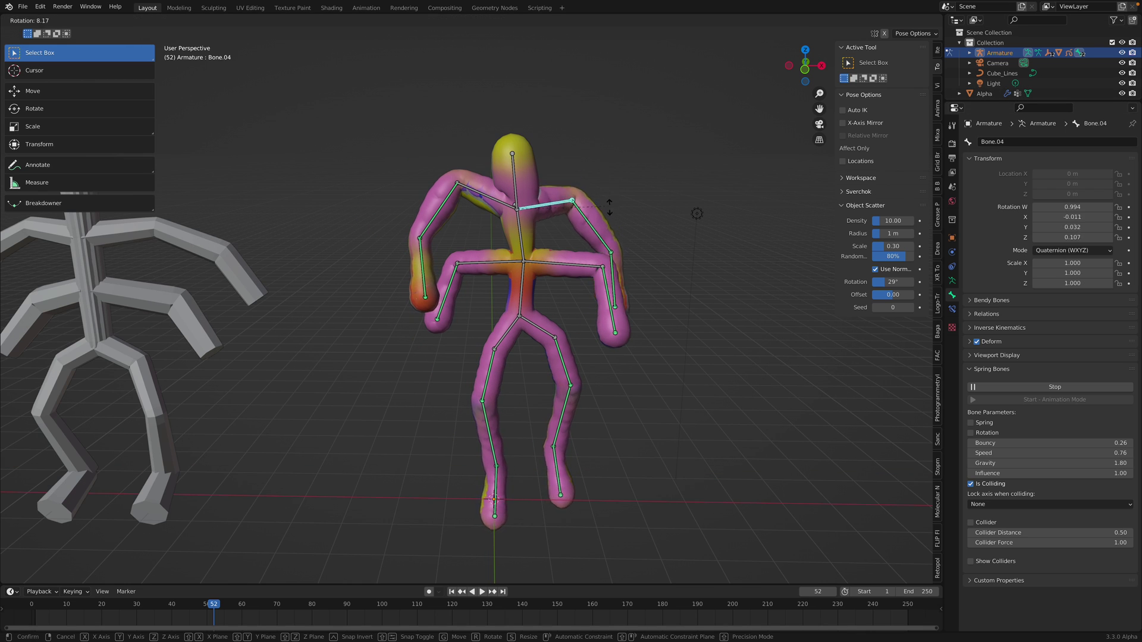
pyautogui.press('r')
pyautogui.click(565, 203)
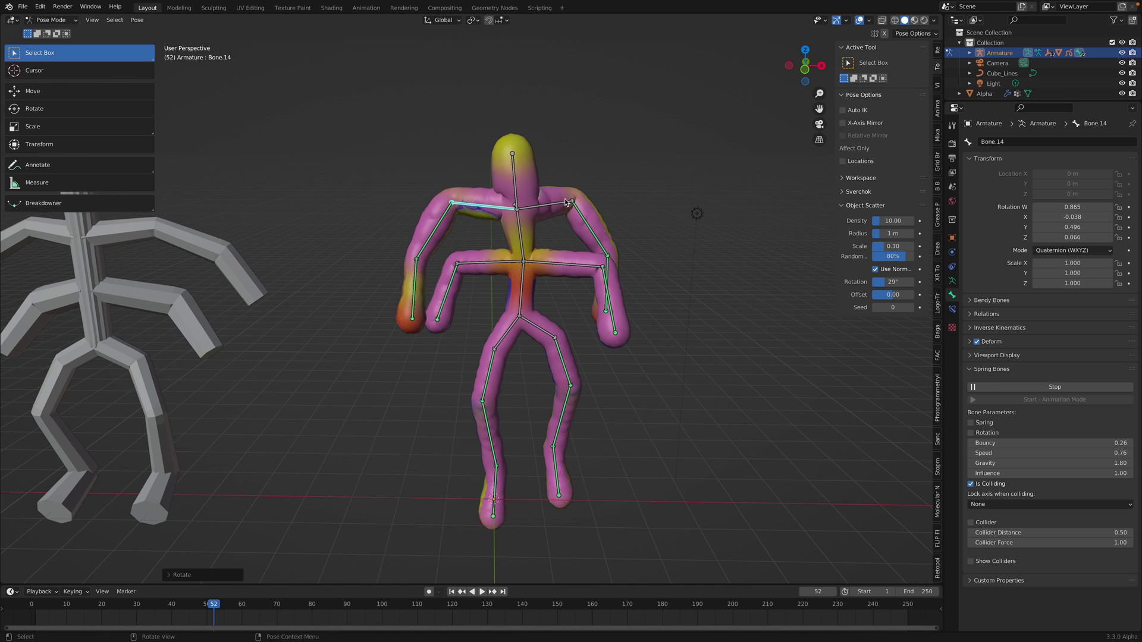
pyautogui.press('r')
pyautogui.press('r')
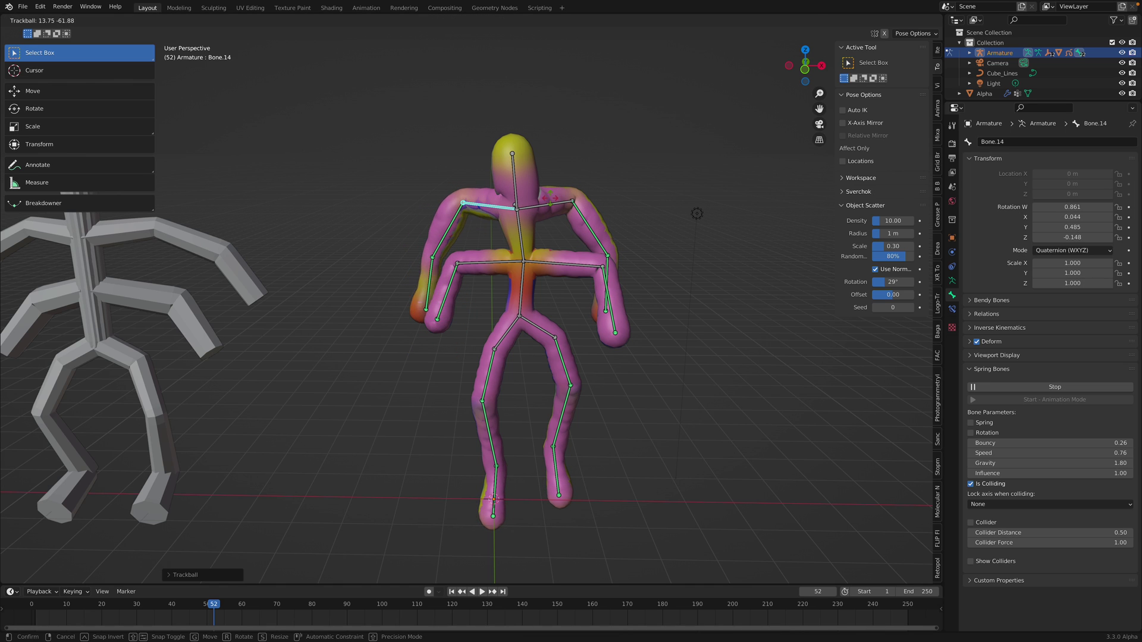
pyautogui.click(562, 205)
# - Rotate the base bones of the lower arm pair, including Bone.09, so the lower arms slope downward
pyautogui.click(565, 263)
pyautogui.press('r')
pyautogui.press('r')
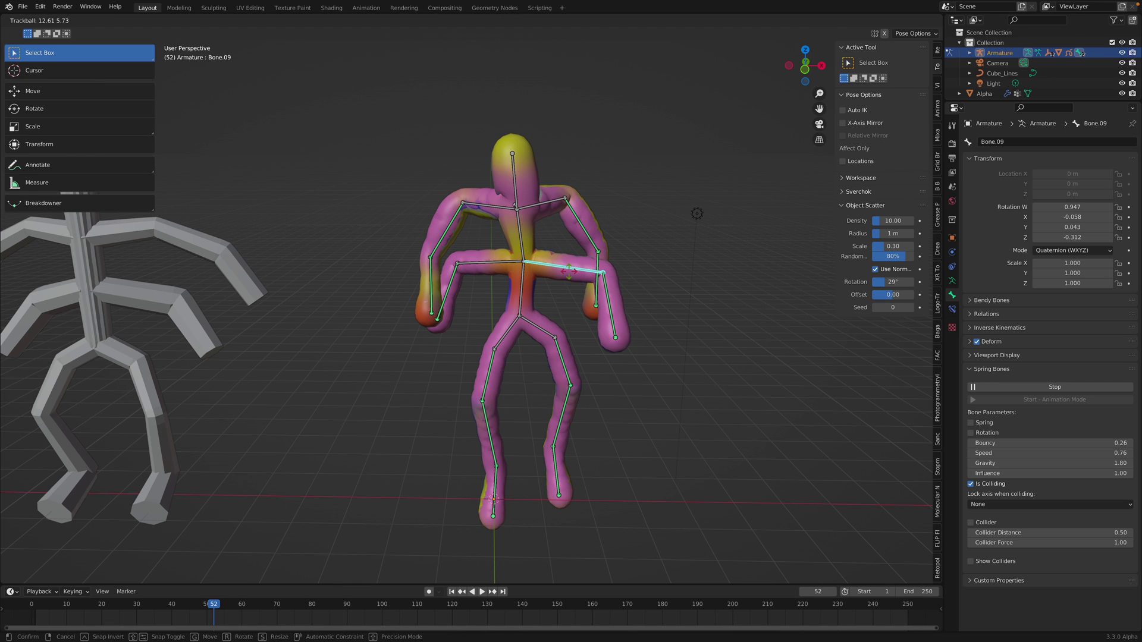
pyautogui.click(513, 262)
pyautogui.press('r')
pyautogui.click(608, 204)
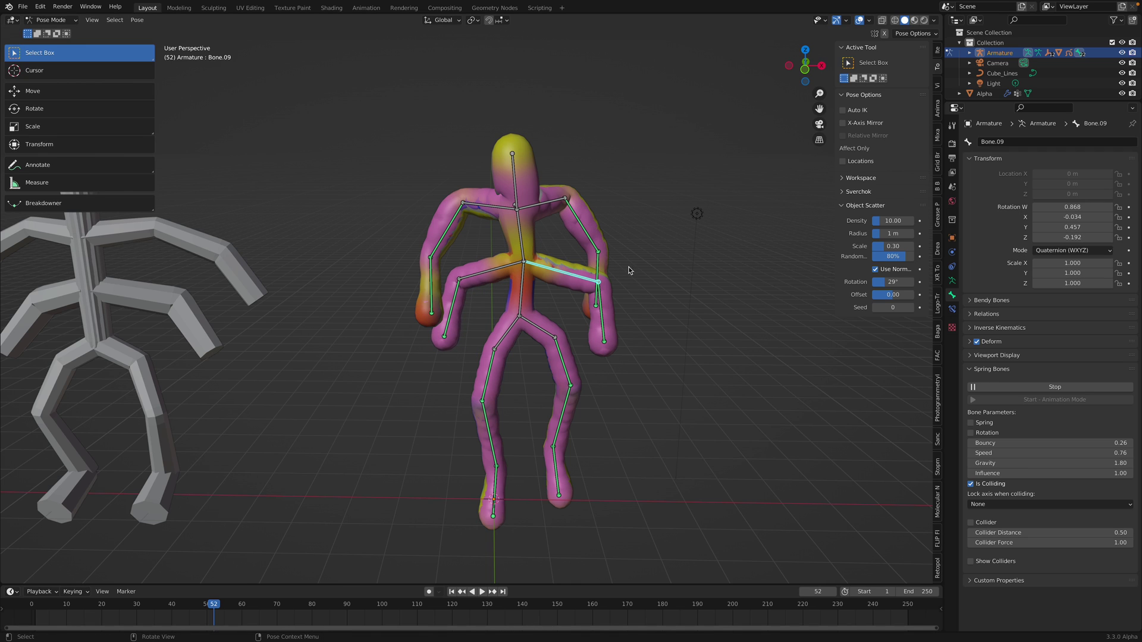
pyautogui.click(622, 291)
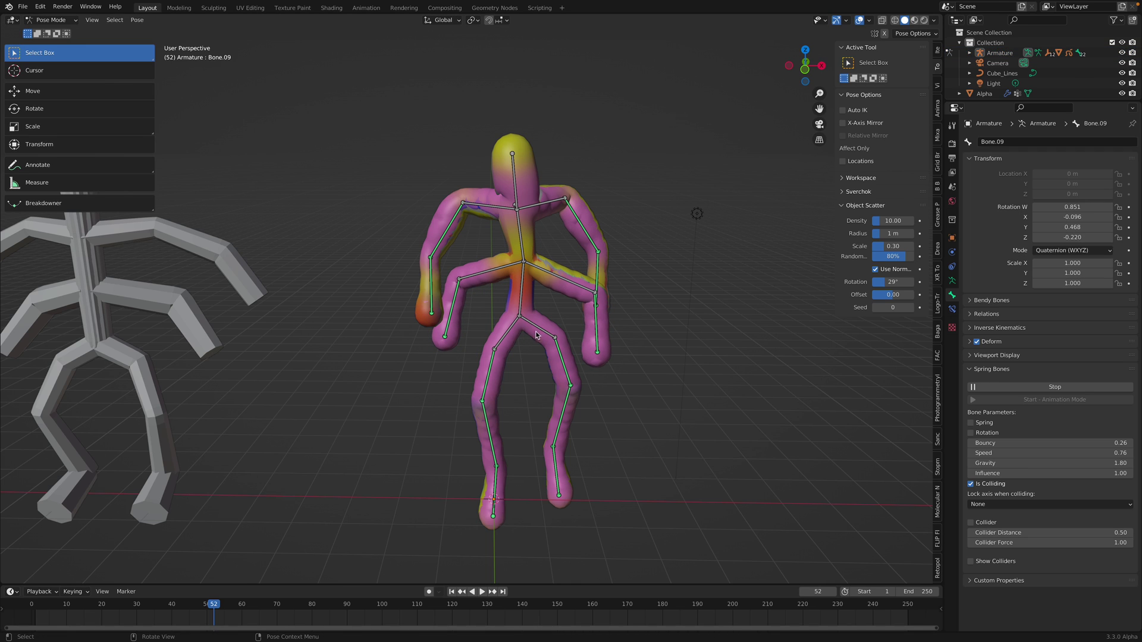
# - Repose the legs by trackball-rotating the two hip bones, Bone.15 and Bone.05
pyautogui.click(507, 333)
pyautogui.press('r')
pyautogui.press('r')
pyautogui.click(548, 333)
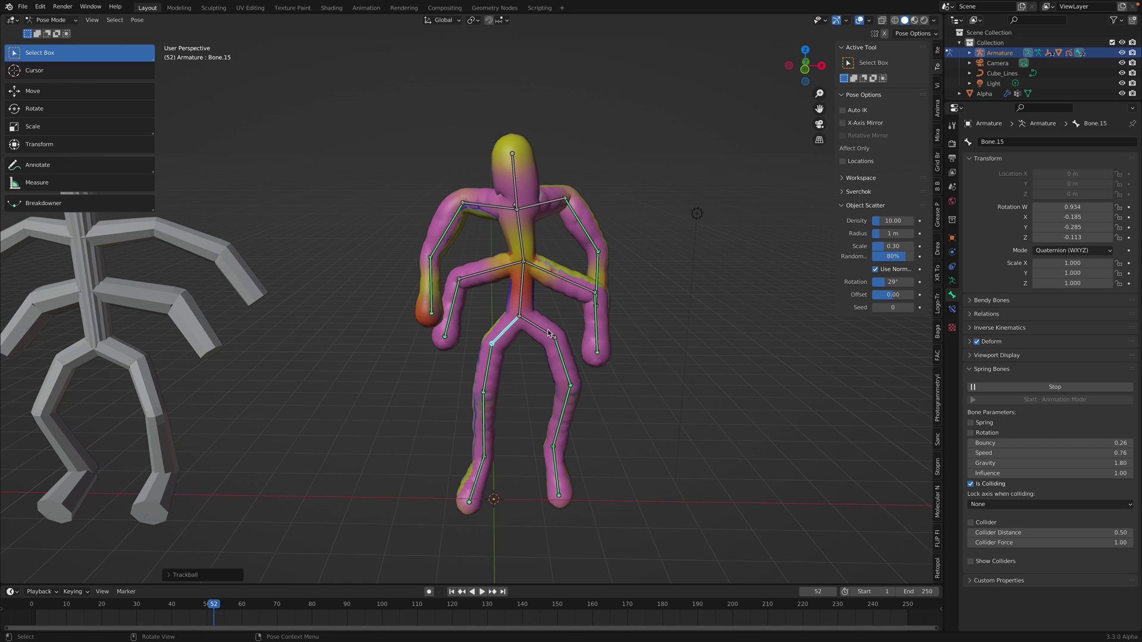
pyautogui.press('r')
pyautogui.press('r')
pyautogui.click(524, 324)
pyautogui.press('r')
pyautogui.press('r')
pyautogui.click(562, 334)
# - Rotate hip bone Bone.15 outward to spread its leg, and readjust hip bone Bone.05 with a trackball rotation
pyautogui.moveTo(562, 334); pyautogui.dragTo(579, 339, button='middle')
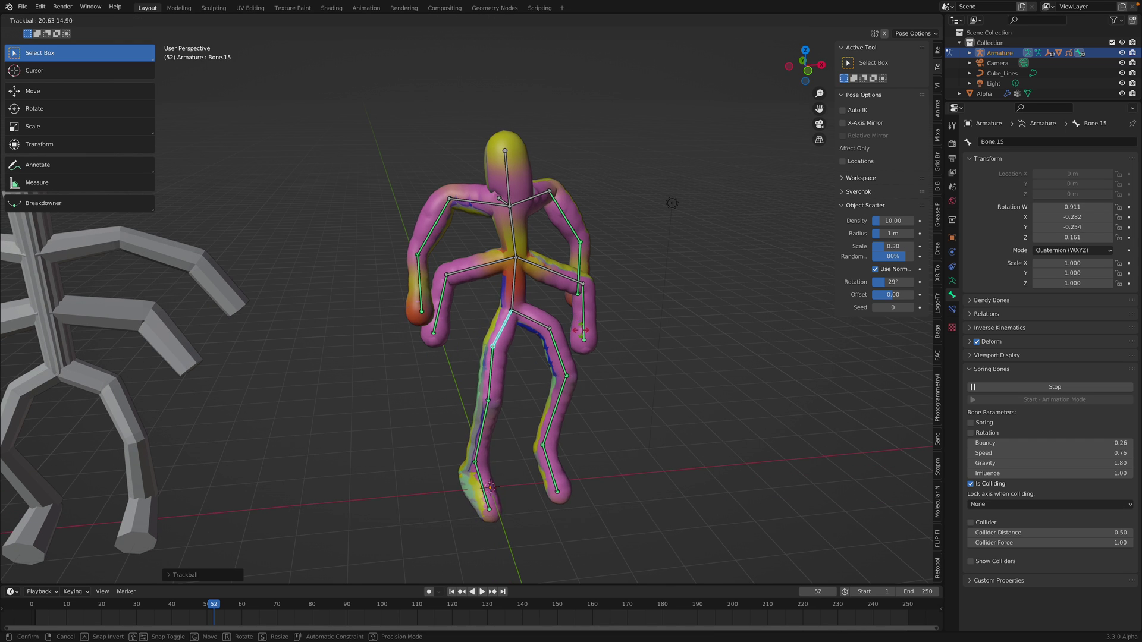
pyautogui.press('r')
pyautogui.click(550, 312)
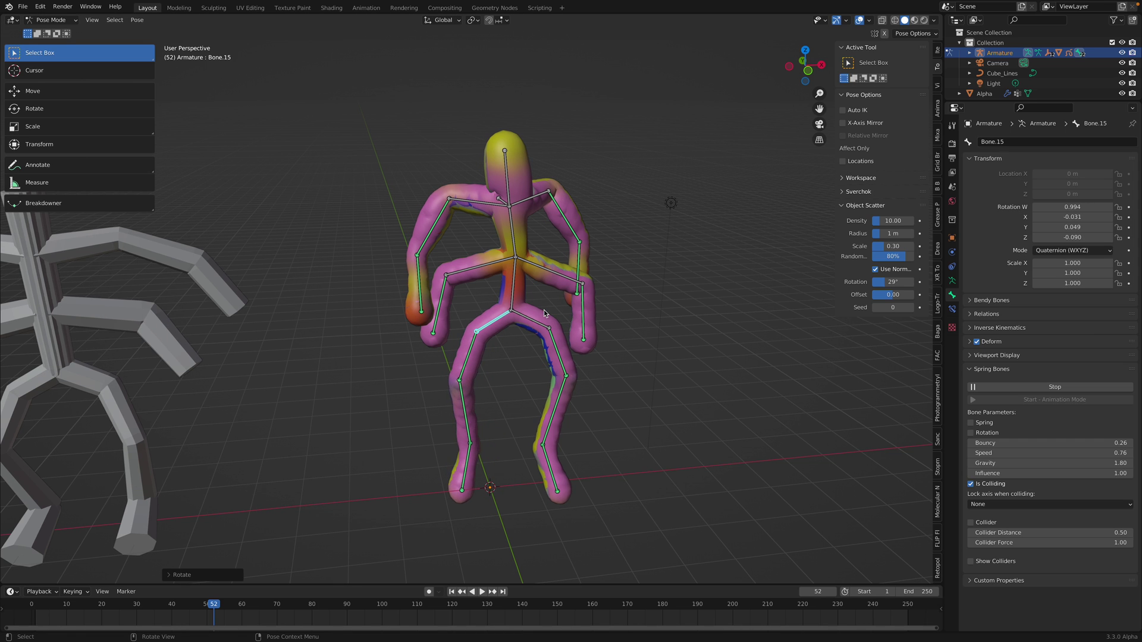
pyautogui.click(599, 314)
pyautogui.moveTo(598, 314); pyautogui.dragTo(580, 319, button='middle')
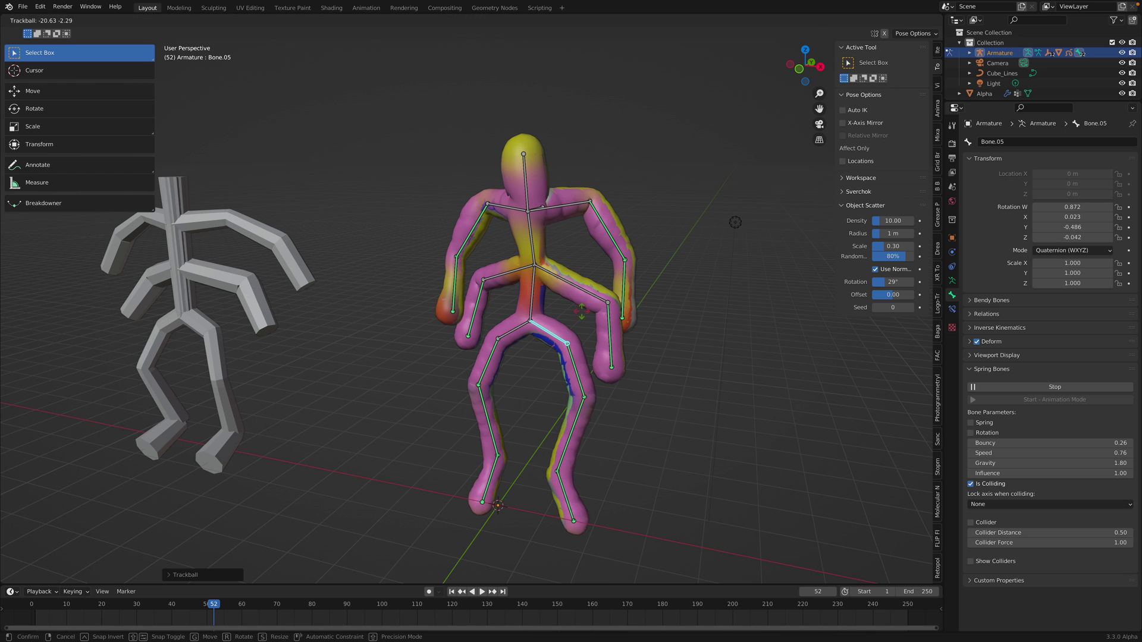
# - Rotate the upper spine bone Bone.01 from the side and with a trackball rotation from the front to bend the torso
pyautogui.moveTo(578, 330); pyautogui.dragTo(509, 273, button='middle')
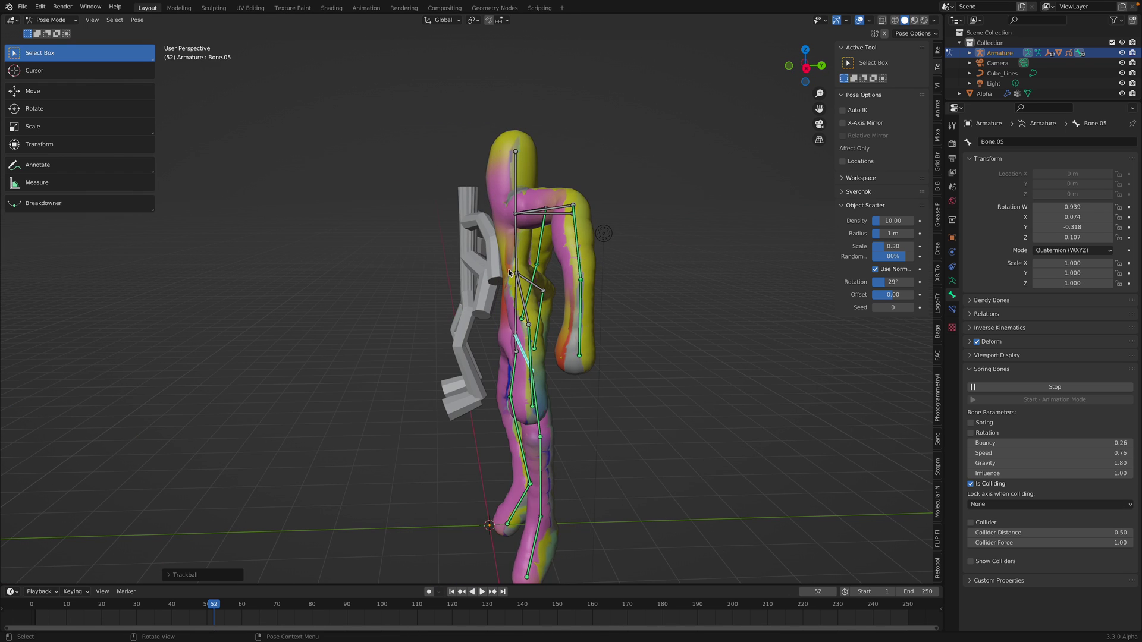
pyautogui.click(517, 233)
pyautogui.press('r')
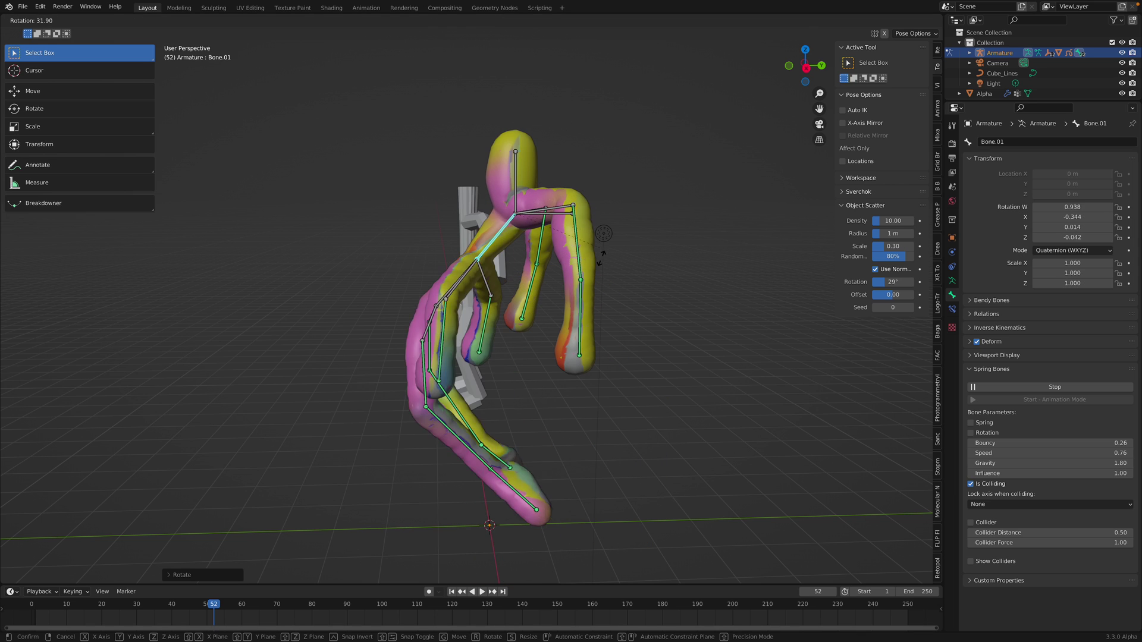
pyautogui.click(559, 210)
pyautogui.moveTo(531, 210); pyautogui.dragTo(620, 206, button='middle')
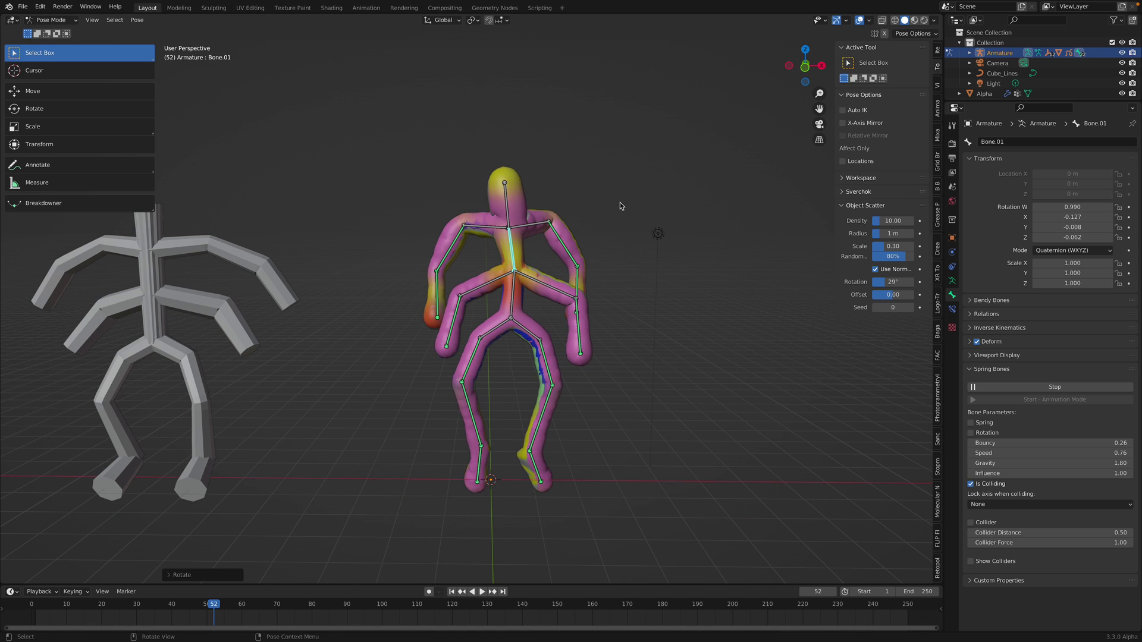
pyautogui.press('r')
pyautogui.press('r')
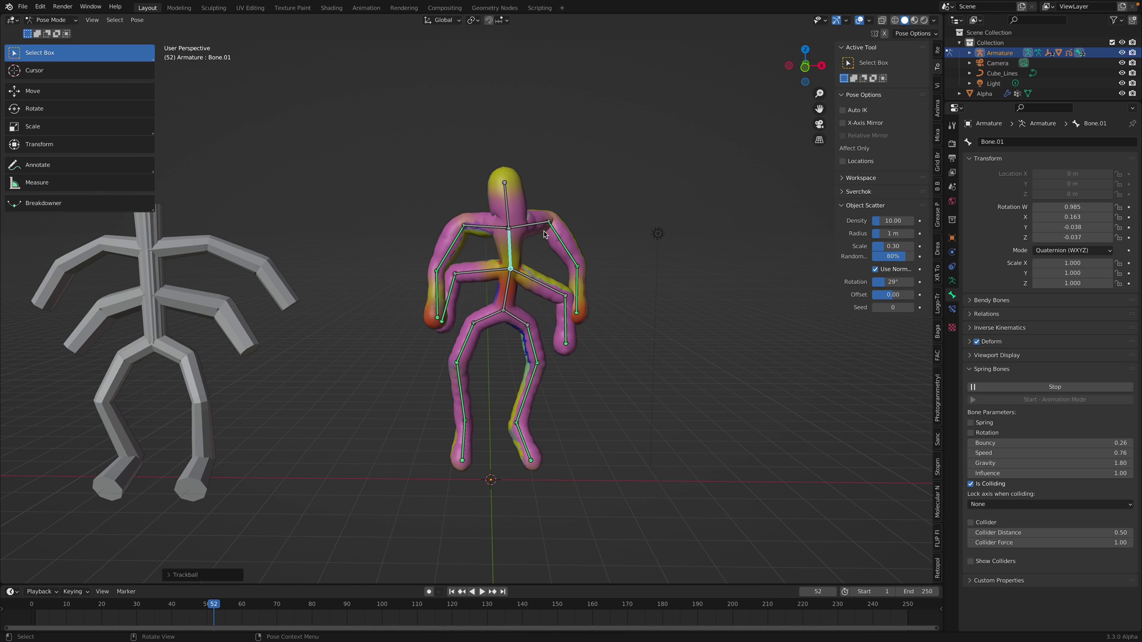
# - Rotate the upper shoulder bones Bone.04 and Bone.14 upward to raise the shoulders
pyautogui.press('r')
pyautogui.click(582, 203)
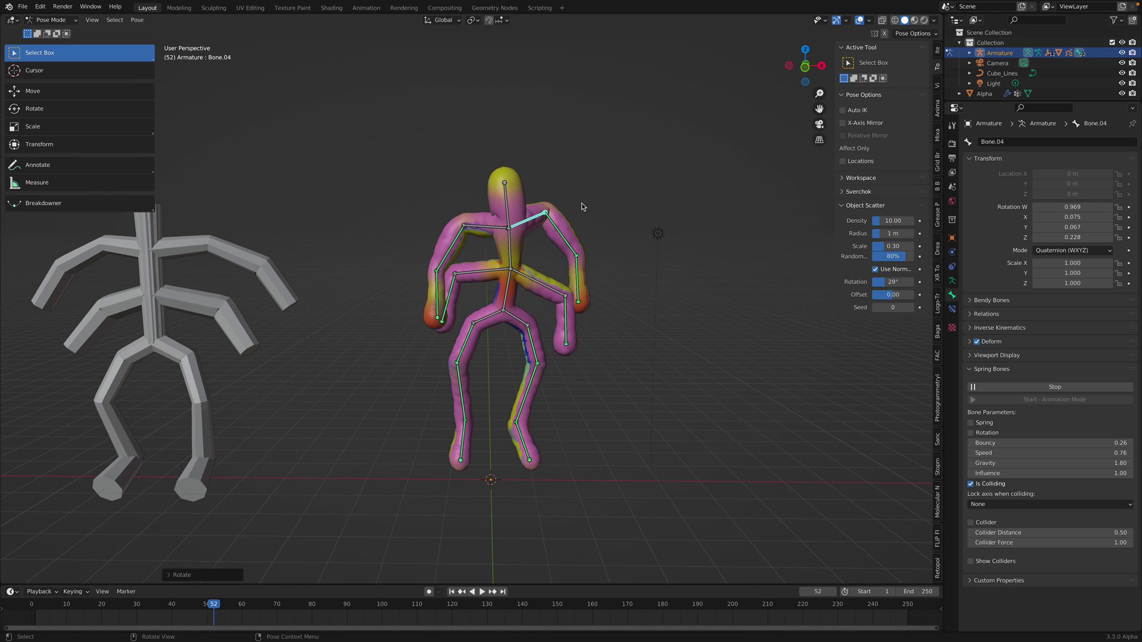
pyautogui.click(499, 230)
pyautogui.press('r')
pyautogui.click(563, 277)
# - Rotate the lower arm bone Bone.09 and the hip bone Bone.05 outward, away from the body
pyautogui.click(547, 286)
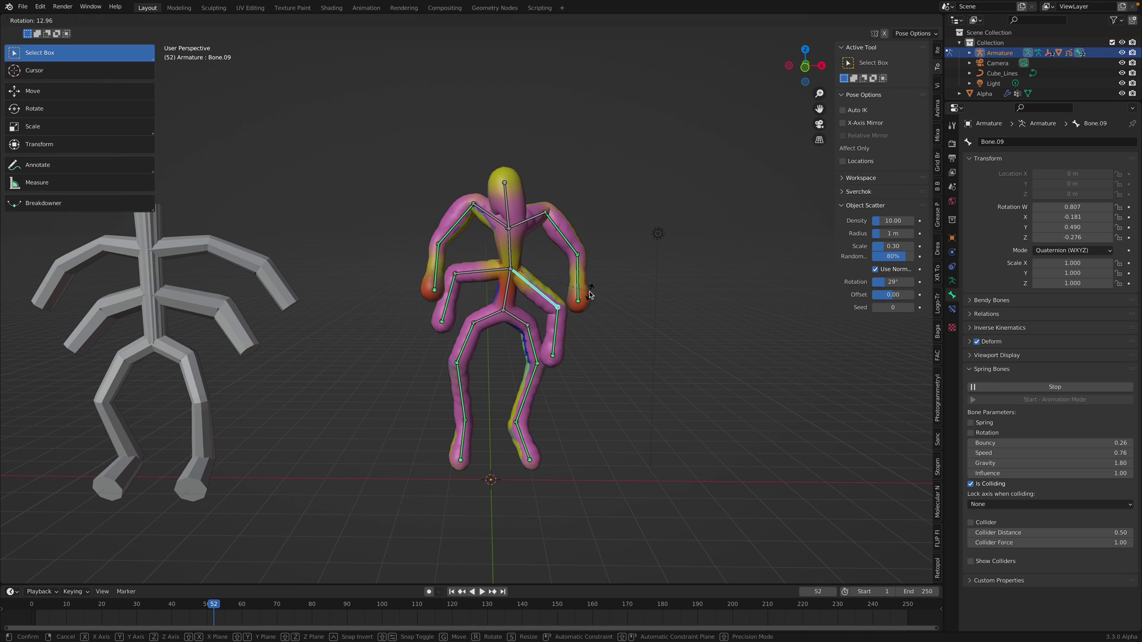
pyautogui.press('r')
pyautogui.press('r')
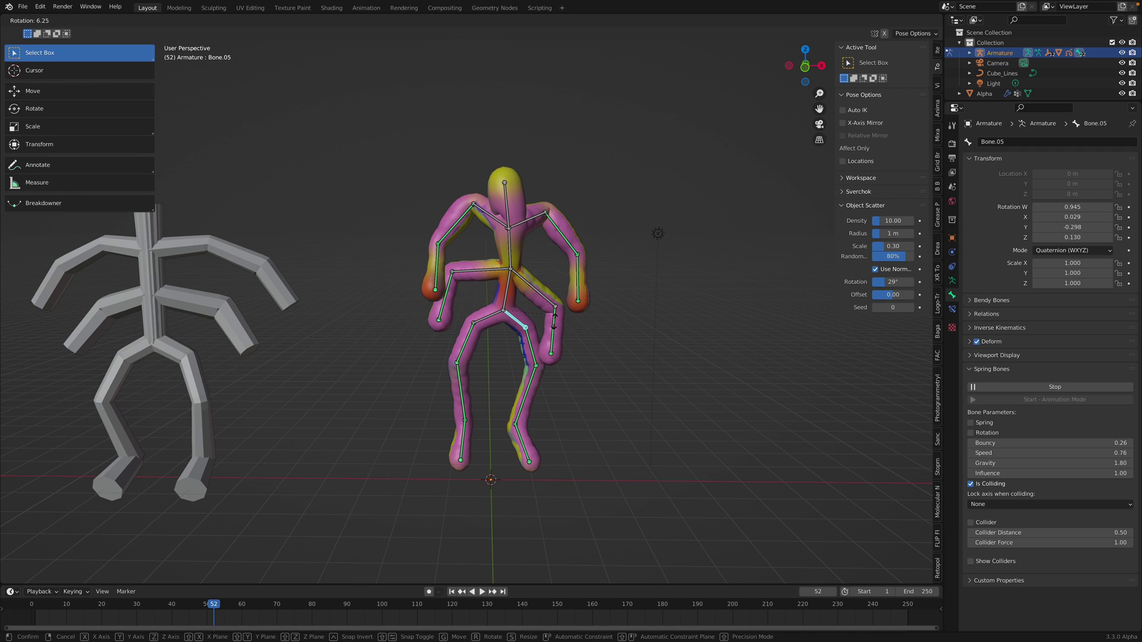
pyautogui.click(559, 290)
pyautogui.press('r')
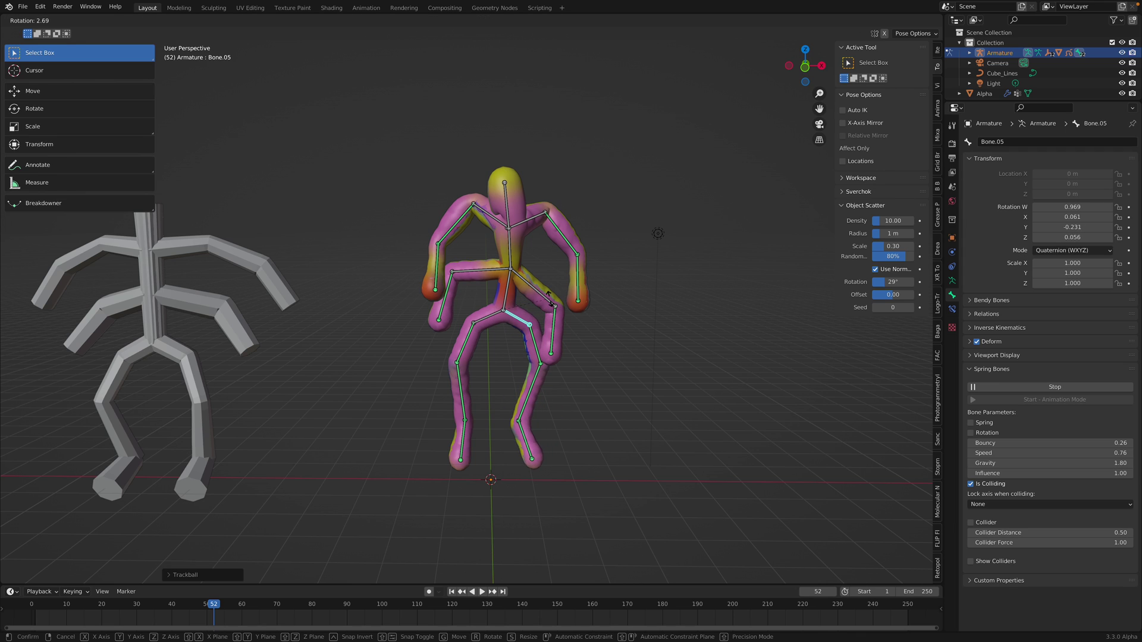
pyautogui.press('r')
pyautogui.click(583, 288)
pyautogui.press('r')
pyautogui.press('r')
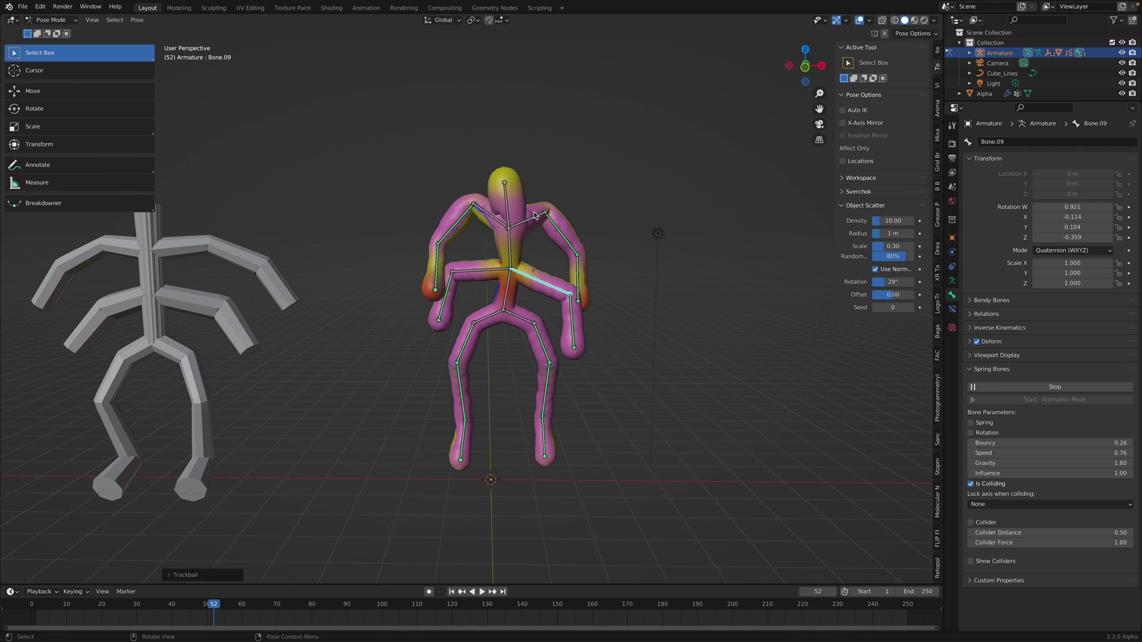
# - Rotate the upper shoulder bone Bone.04 upward and rotate the head bone Bone.08 slightly
pyautogui.press('r')
pyautogui.click(545, 197)
pyautogui.click(510, 194)
pyautogui.press('r')
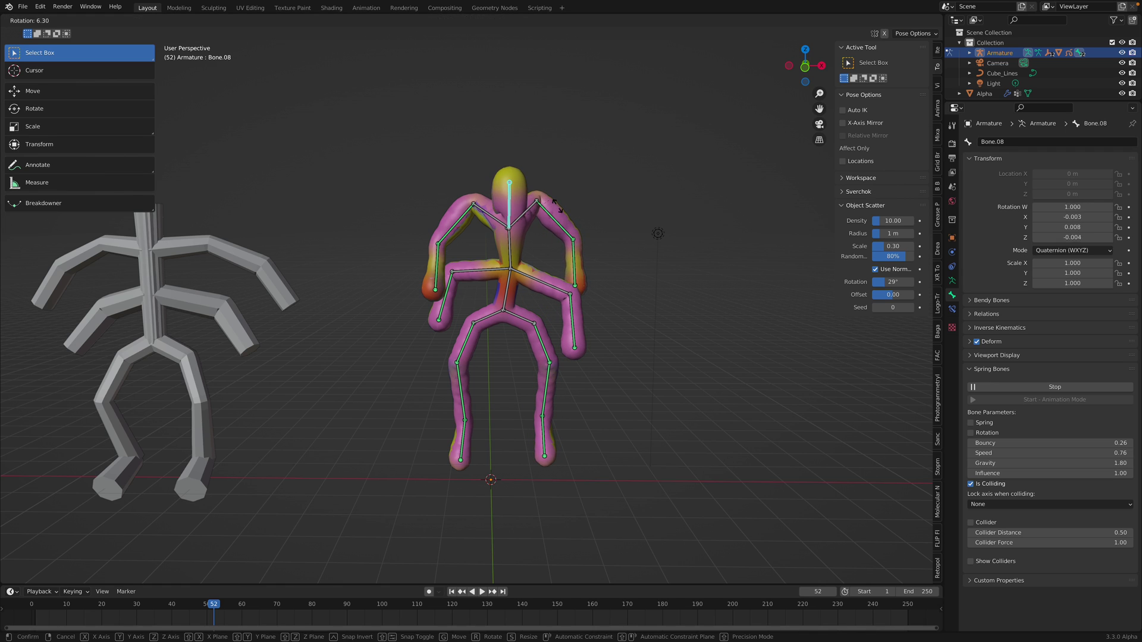
pyautogui.click(545, 202)
# - Move the root bone named Bone to shift the whole character and swing its spring-driven limbs
pyautogui.moveTo(467, 226); pyautogui.dragTo(544, 272, button='middle')
pyautogui.press('g')
pyautogui.click(484, 253)
pyautogui.scroll(1, 549, 274)
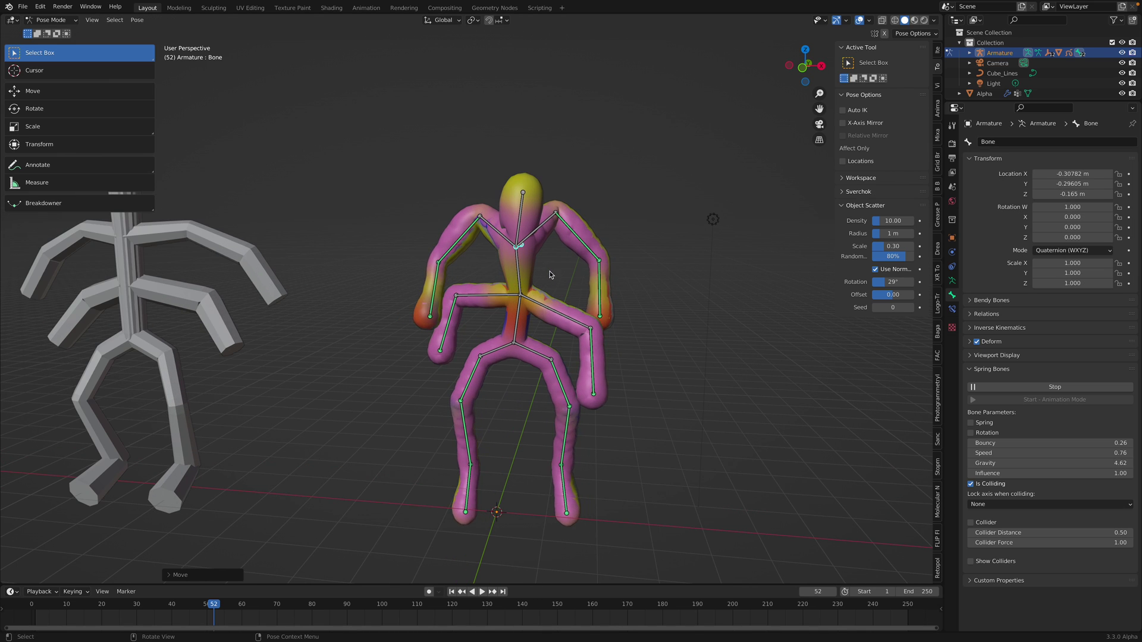
pyautogui.press('g')
pyautogui.click(560, 271)
# - Rotate the root bone Bone with plain and trackball rotations so the arms and legs swing
pyautogui.moveTo(561, 270); pyautogui.dragTo(568, 265, button='middle')
pyautogui.press('r')
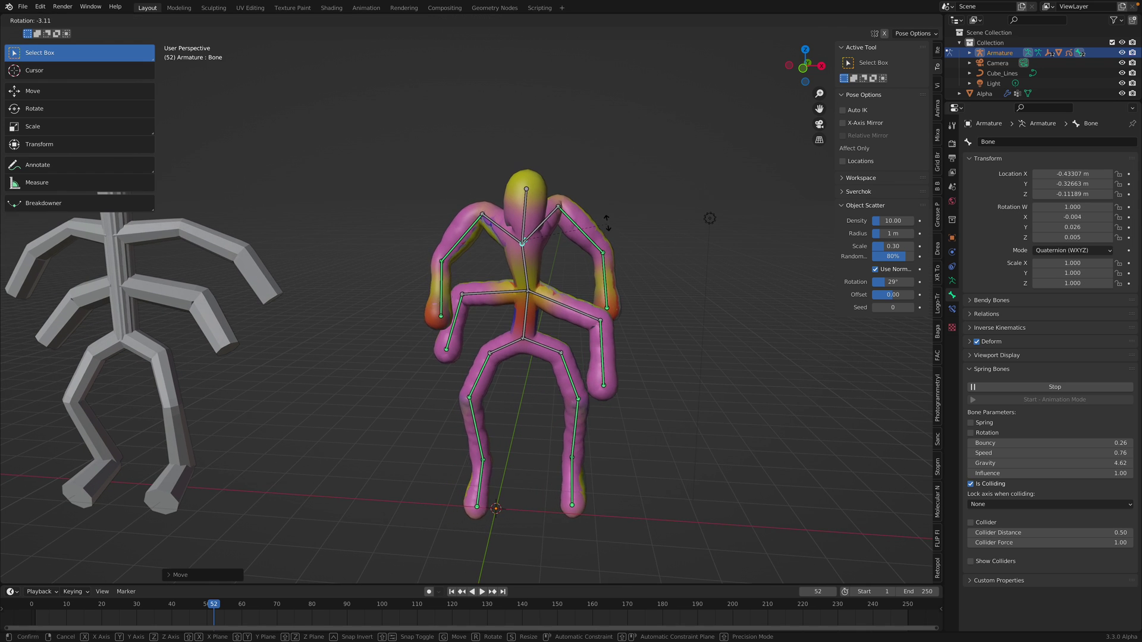
pyautogui.click(596, 227)
pyautogui.press('r')
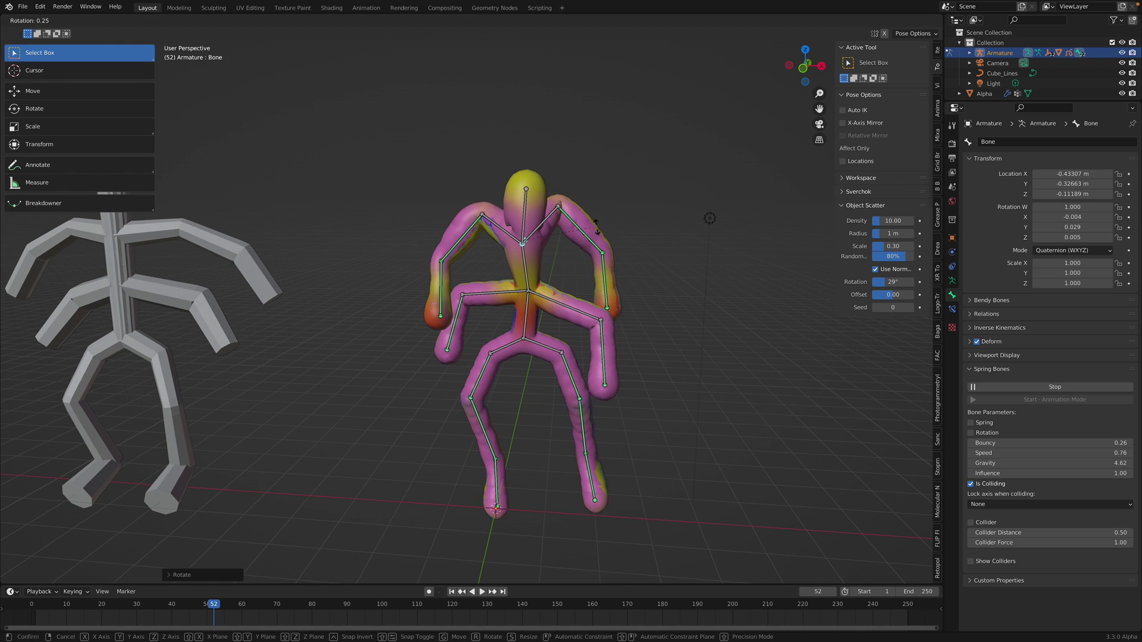
pyautogui.press('r')
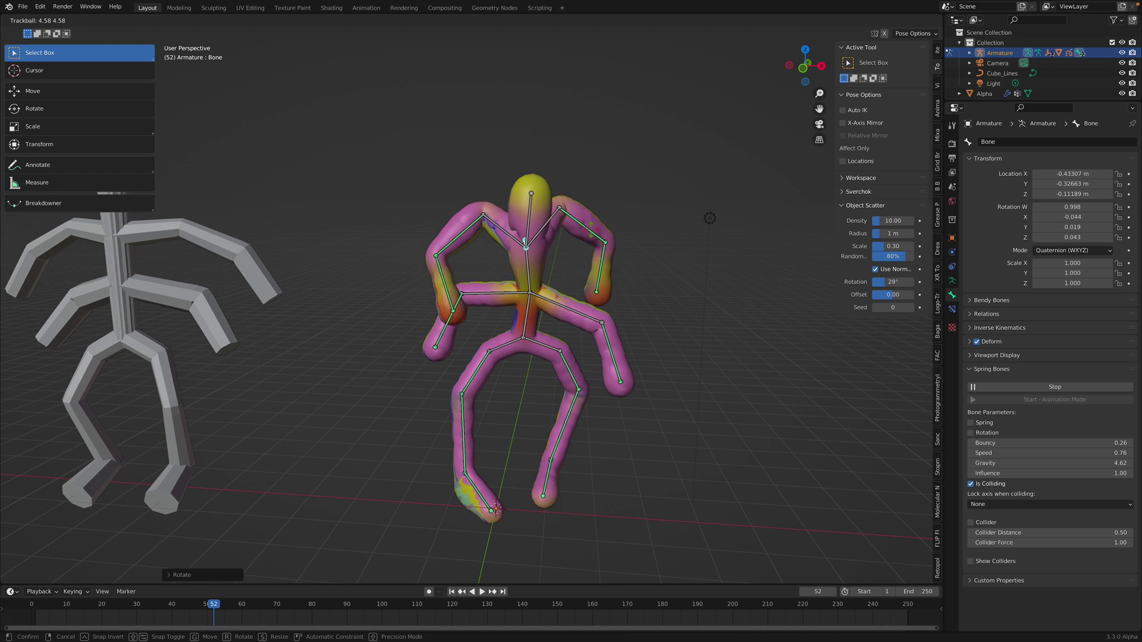
pyautogui.press('r')
pyautogui.click(593, 251)
# - Adjust the rotation of the upper shoulder bones Bone.14 and Bone.04, and turn the head bone Bone.08 with a trackball rotation
pyautogui.click(503, 227)
pyautogui.press('r')
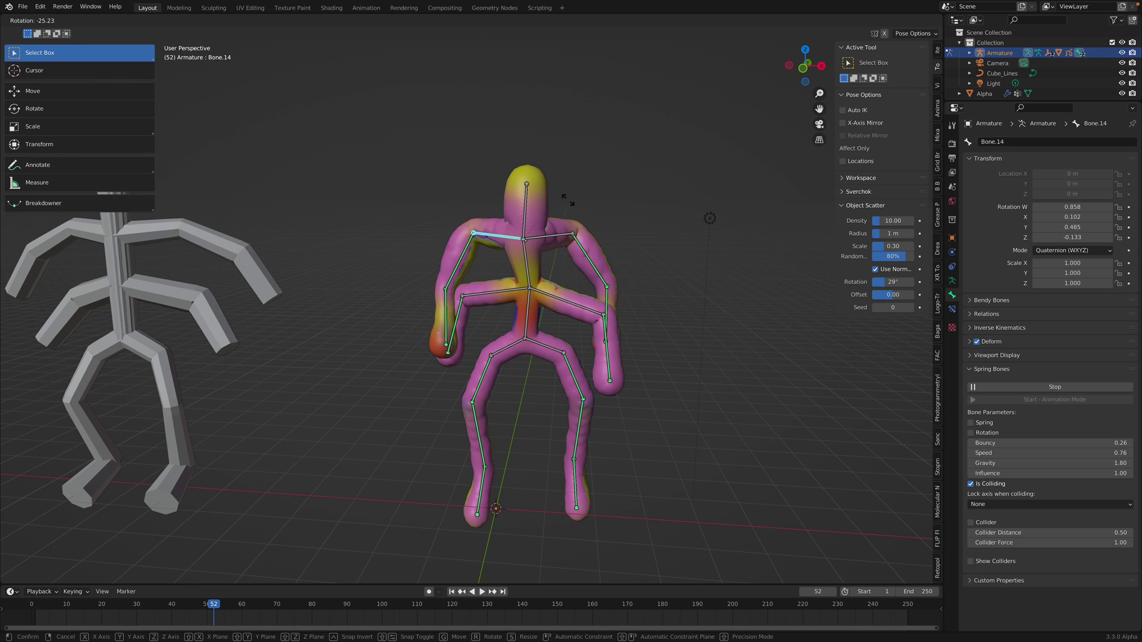
pyautogui.click(559, 235)
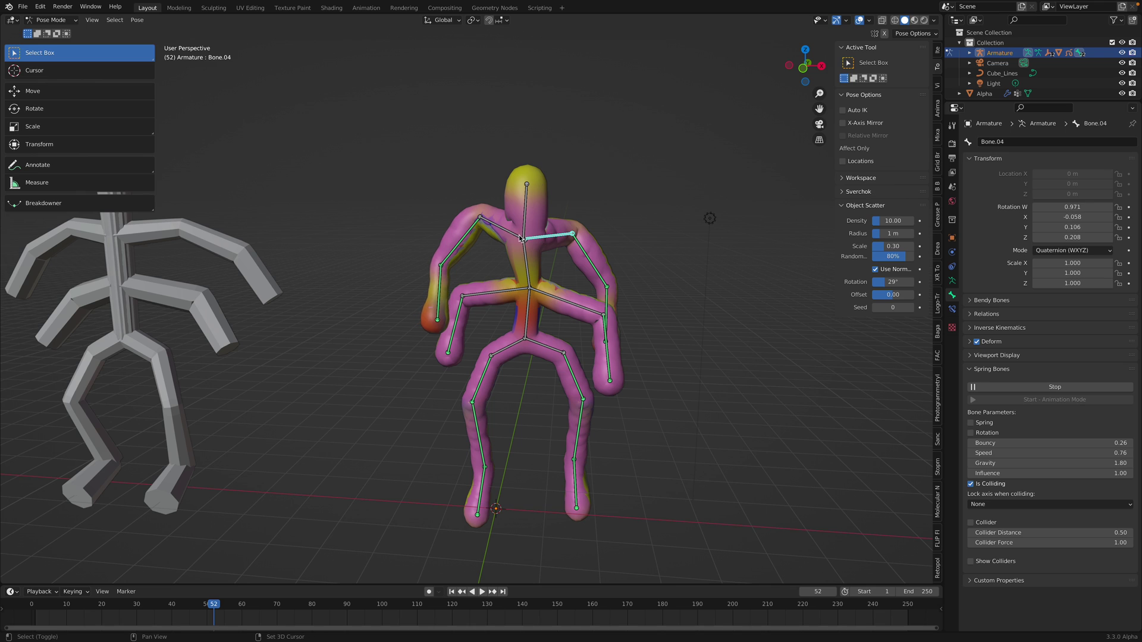
pyautogui.click(545, 229)
pyautogui.click(535, 221)
pyautogui.press('r')
pyautogui.press('r')
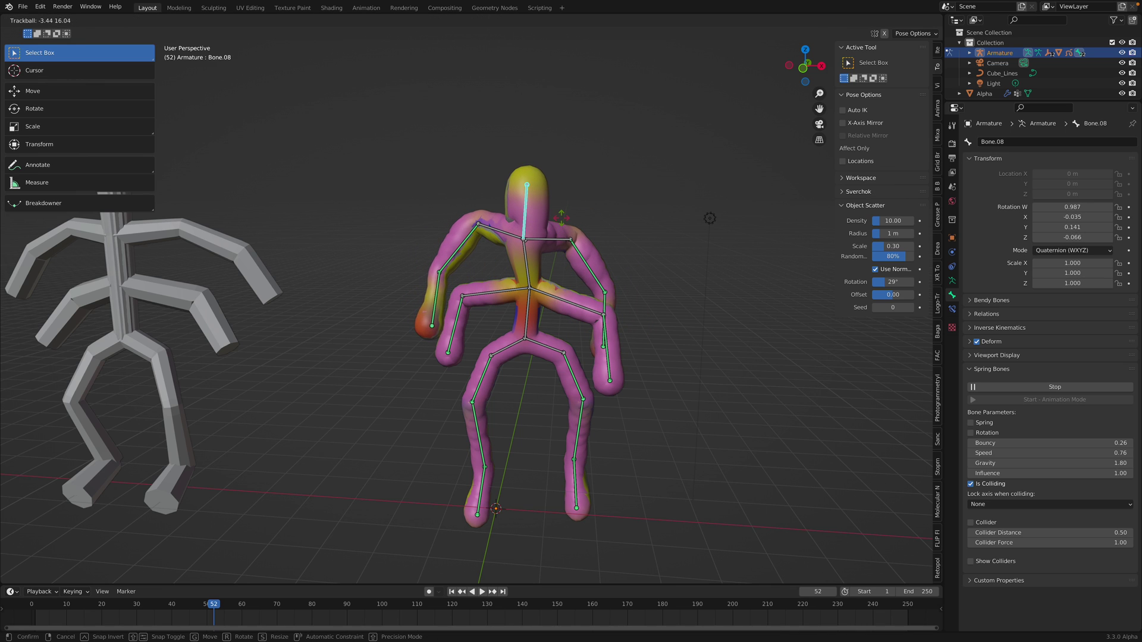
# - Tilt the root bone Bone slightly with a trackball rotation from a new viewing angle
pyautogui.moveTo(523, 243); pyautogui.dragTo(541, 244, button='middle')
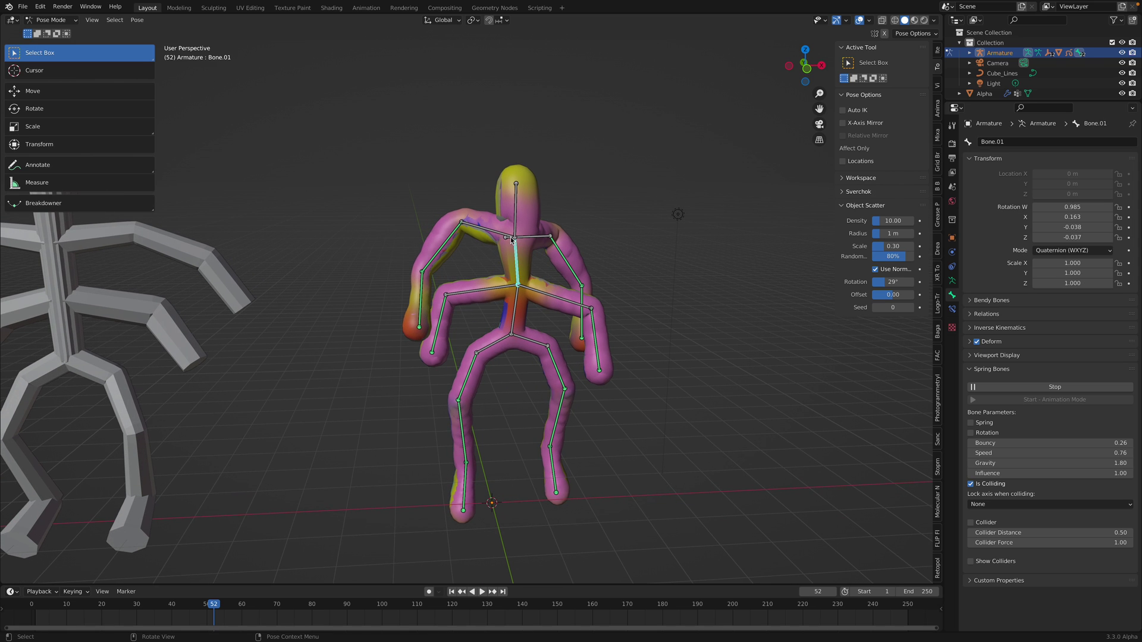
pyautogui.click(510, 237)
pyautogui.press('r')
pyautogui.press('r')
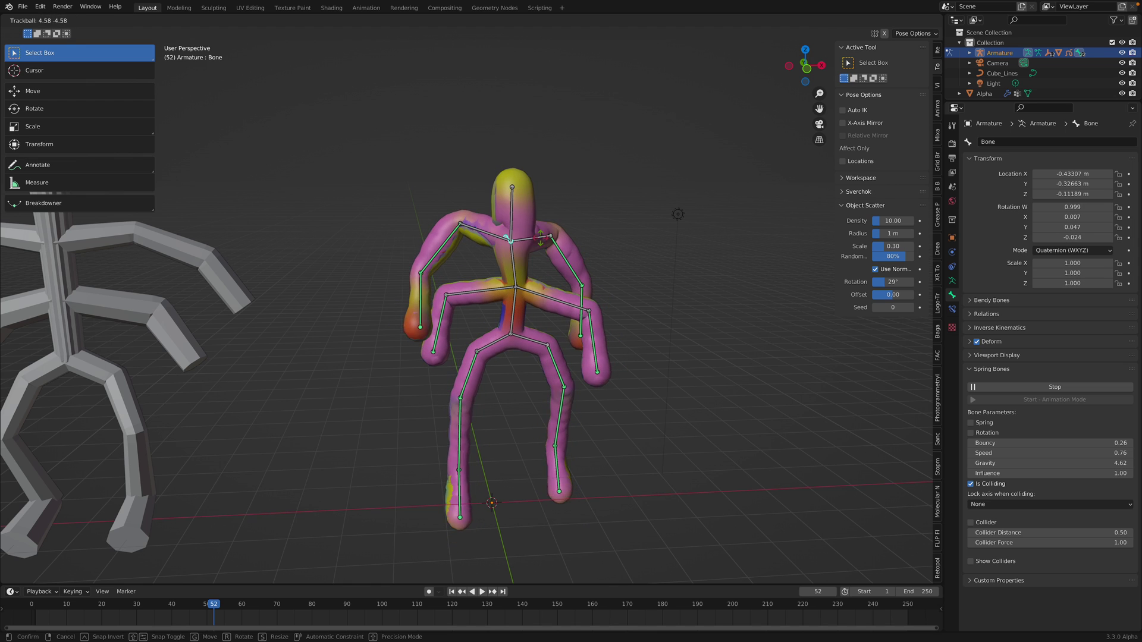
pyautogui.click(538, 240)
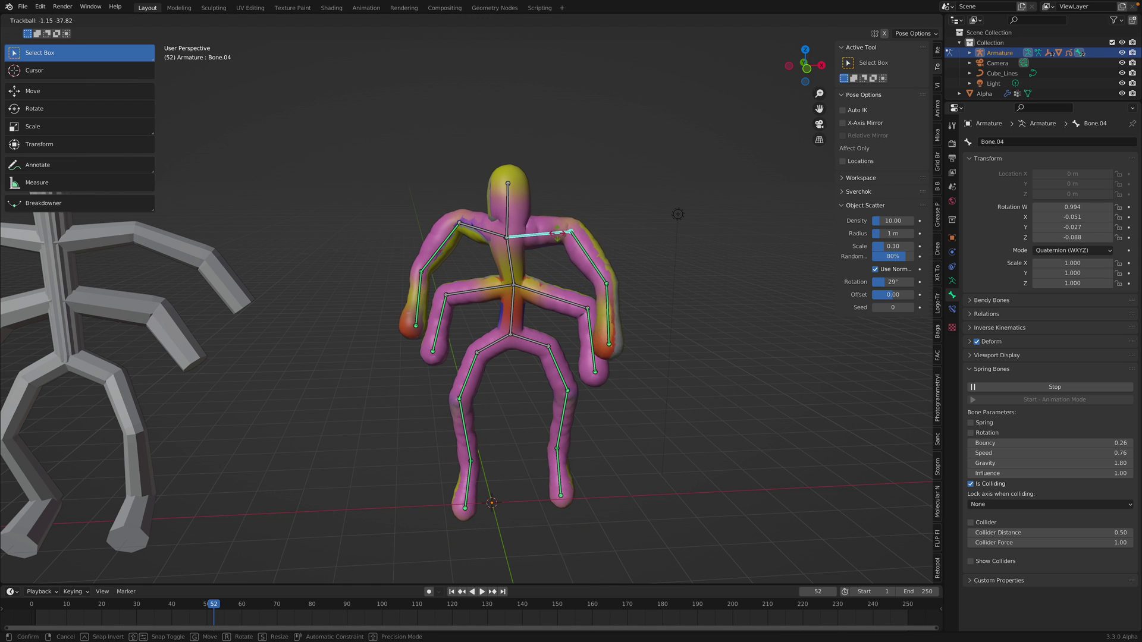
# - Rotate the upper shoulder bone Bone.04 outward and upward to bring its arm out beside the body
pyautogui.click(606, 225)
pyautogui.press('r')
pyautogui.click(602, 158)
pyautogui.press('r')
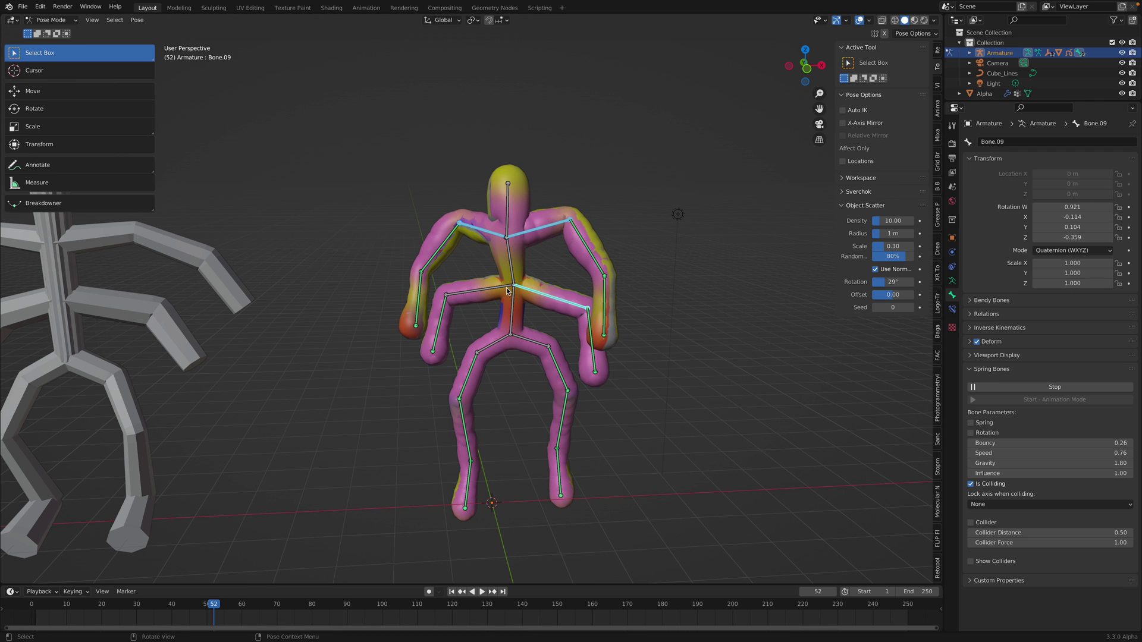
# - Rotate the four shoulder and arm base bones and both hip bones together, using trackball and plain rotations
pyautogui.press('r')
pyautogui.press('r')
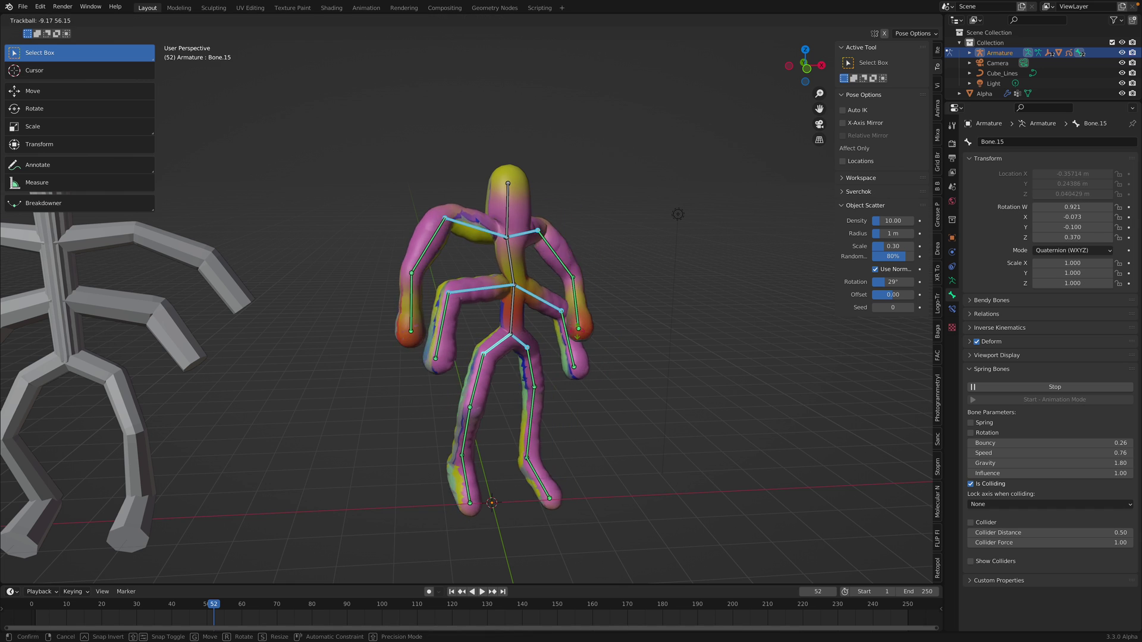
pyautogui.click(625, 222)
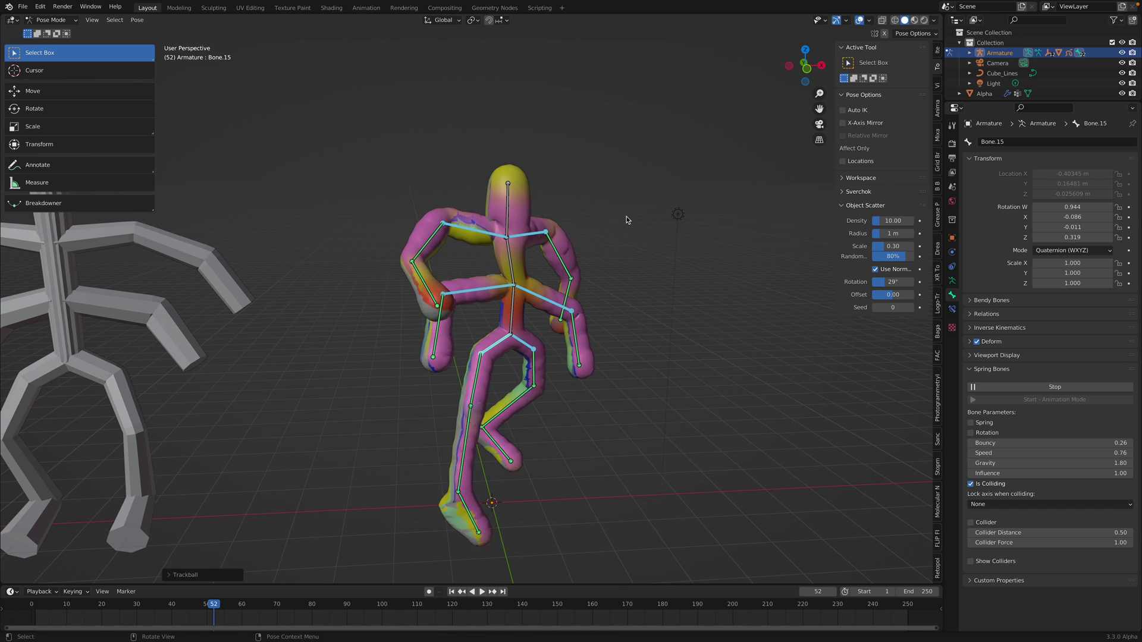
pyautogui.scroll(-1, 629, 221)
pyautogui.moveTo(628, 221); pyautogui.dragTo(618, 226, button='middle')
pyautogui.press('r')
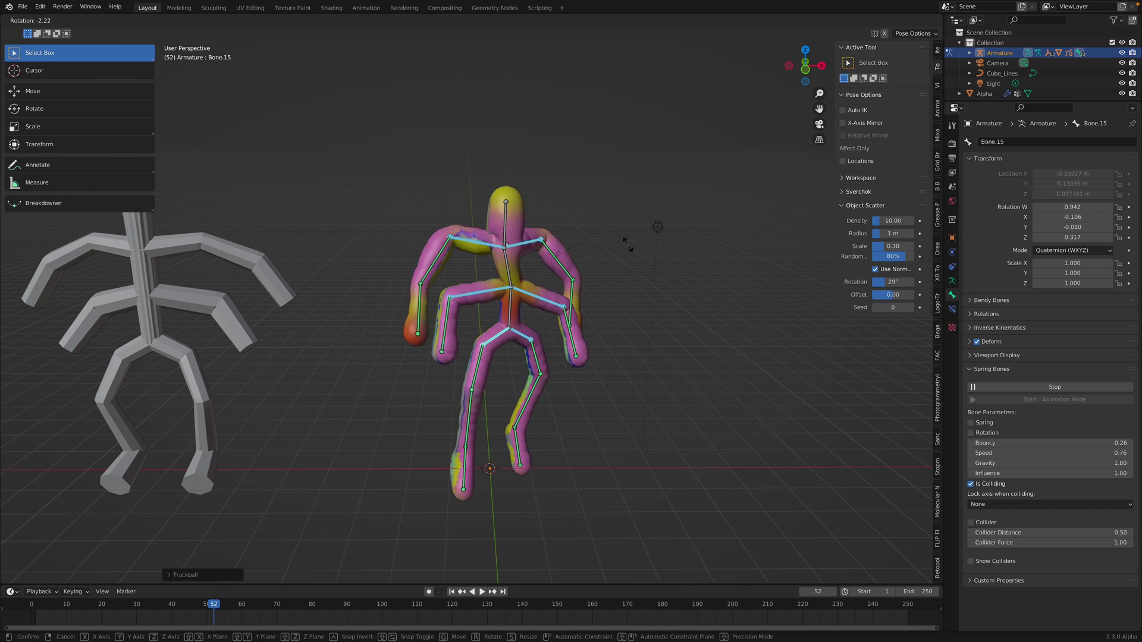
pyautogui.click(622, 201)
# - Move the root bone Bone several times in side view to shift the character and make its limbs follow
pyautogui.moveTo(535, 226); pyautogui.dragTo(470, 263, button='middle')
pyautogui.press('g')
pyautogui.click(503, 149)
pyautogui.scroll(-2, 511, 173)
pyautogui.press('g')
pyautogui.click(467, 254)
pyautogui.press('g')
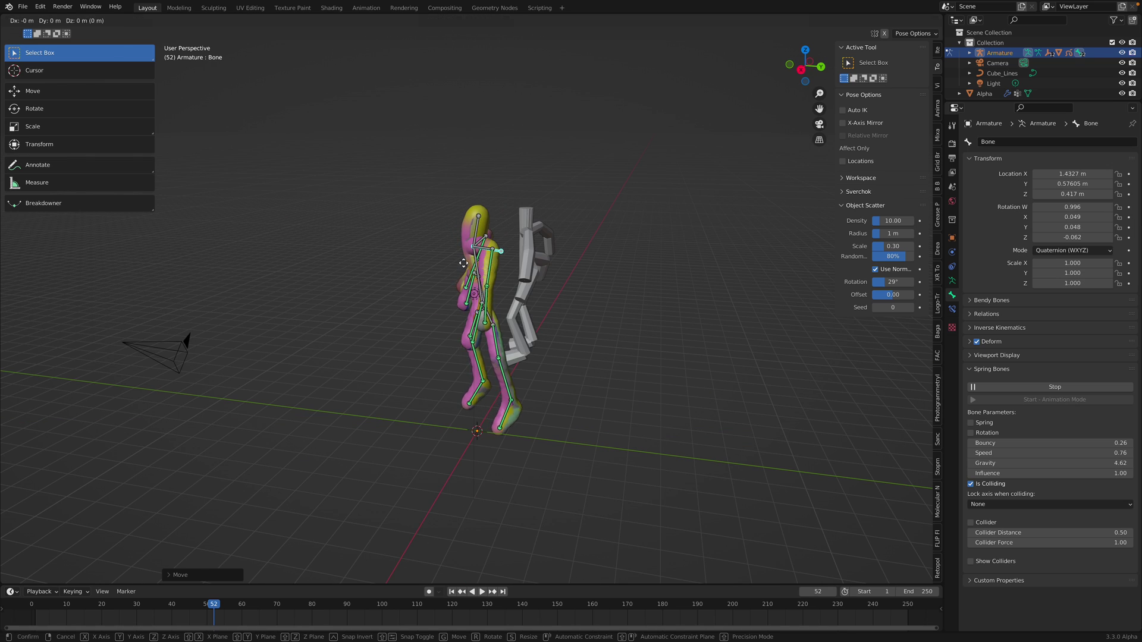
pyautogui.click(519, 279)
# - Turn the whole character with repeated trackball rotations of the root bone Bone
pyautogui.moveTo(518, 280); pyautogui.dragTo(555, 267, button='middle')
pyautogui.press('r')
pyautogui.press('r')
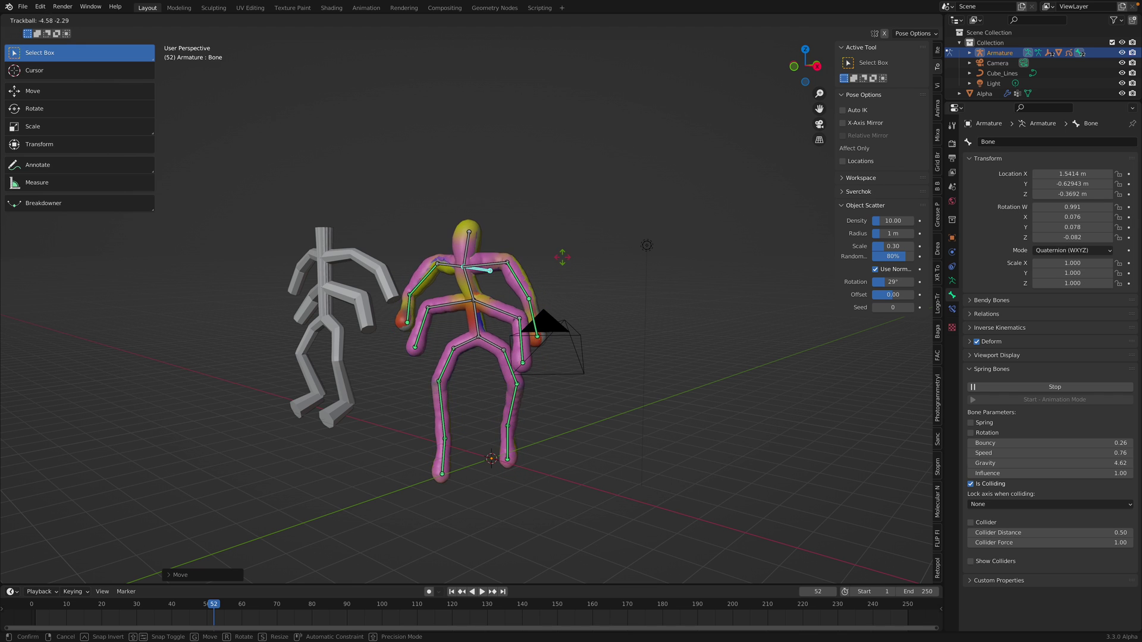
pyautogui.moveTo(544, 258); pyautogui.dragTo(559, 259, button='middle')
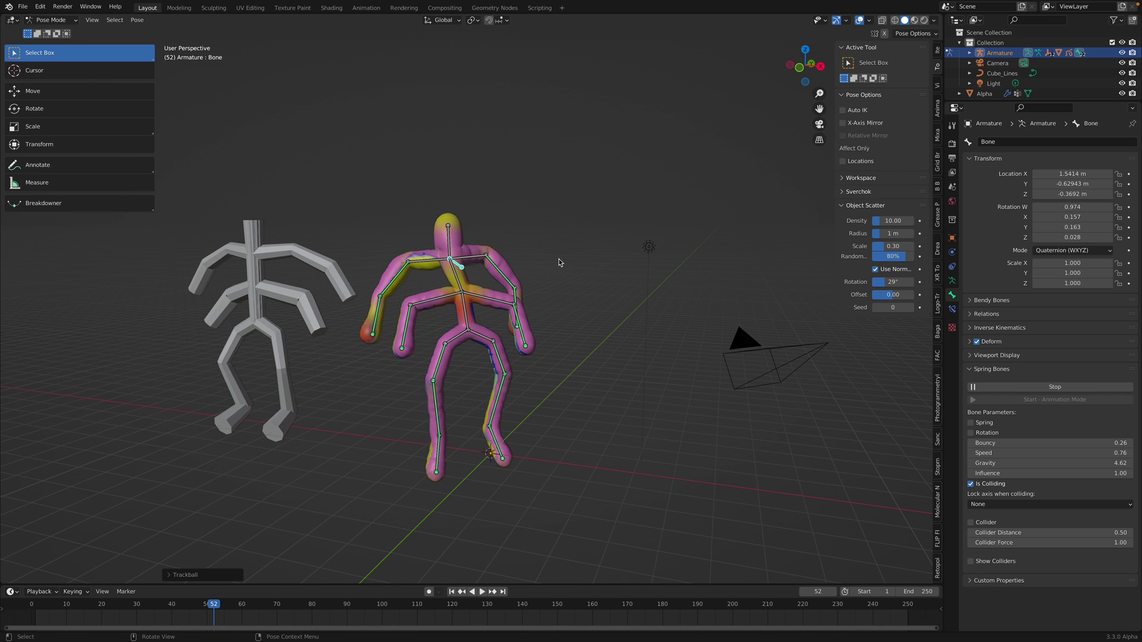
pyautogui.press('r')
pyautogui.press('r')
pyautogui.click(558, 252)
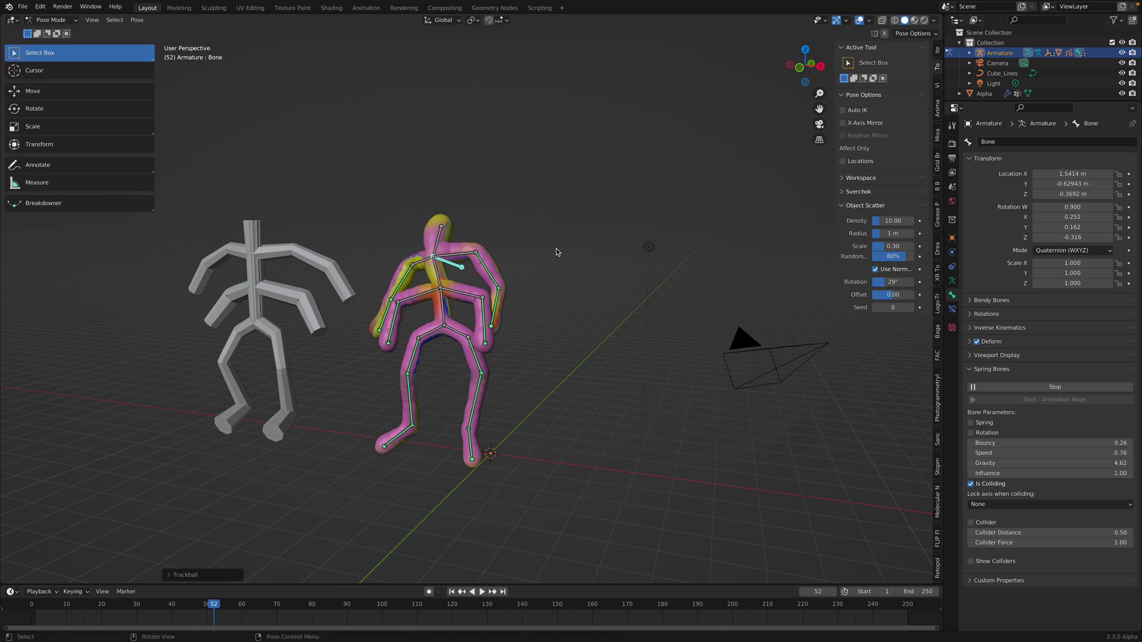
# - Move the root bone Bone sideways from the front to swing the arms and legs
pyautogui.moveTo(559, 252); pyautogui.dragTo(622, 249, button='middle')
pyautogui.press('g')
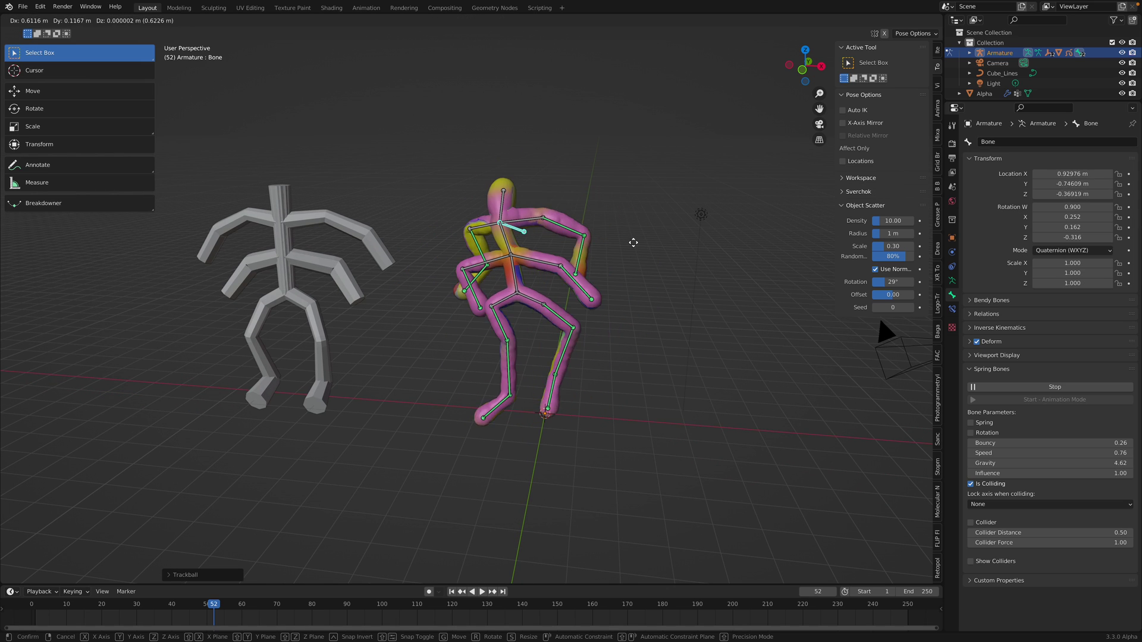
pyautogui.click(631, 257)
pyautogui.moveTo(631, 257); pyautogui.dragTo(639, 255, button='middle')
pyautogui.press('g')
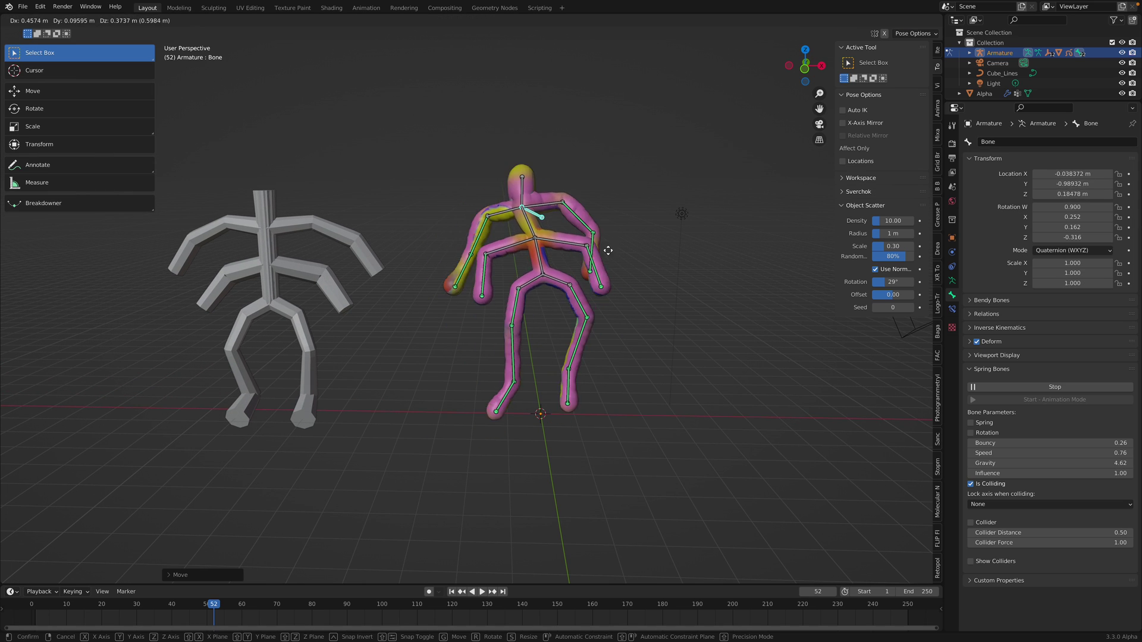
pyautogui.click(648, 257)
# - Twist and tilt the root bone Bone by alternating trackball and plain rotations in front view
pyautogui.press('r')
pyautogui.press('r')
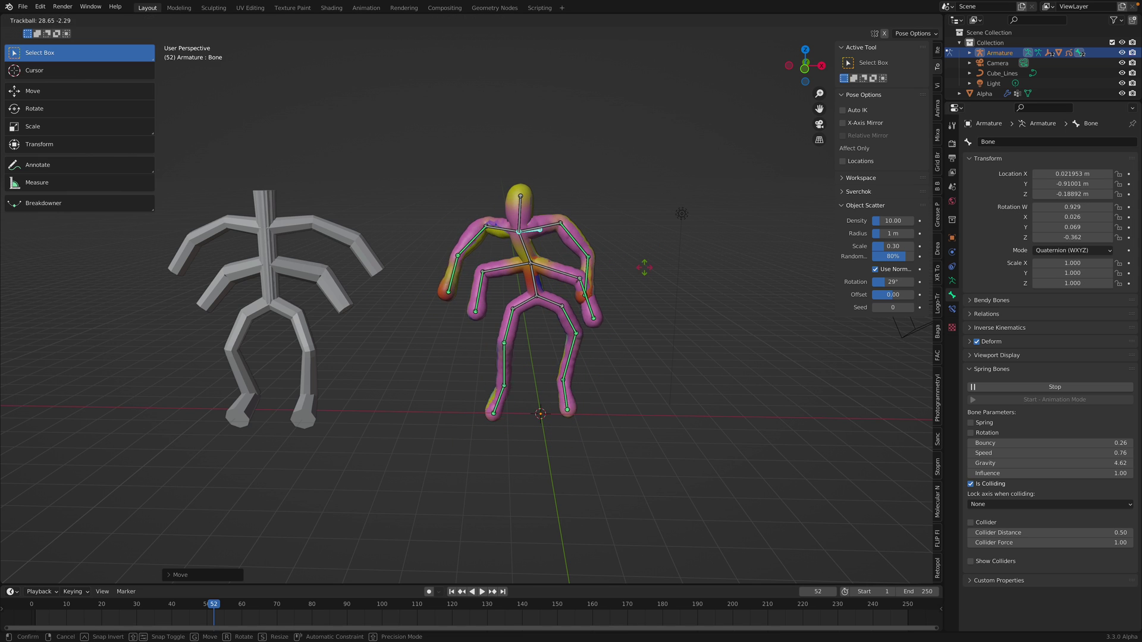
pyautogui.click(657, 254)
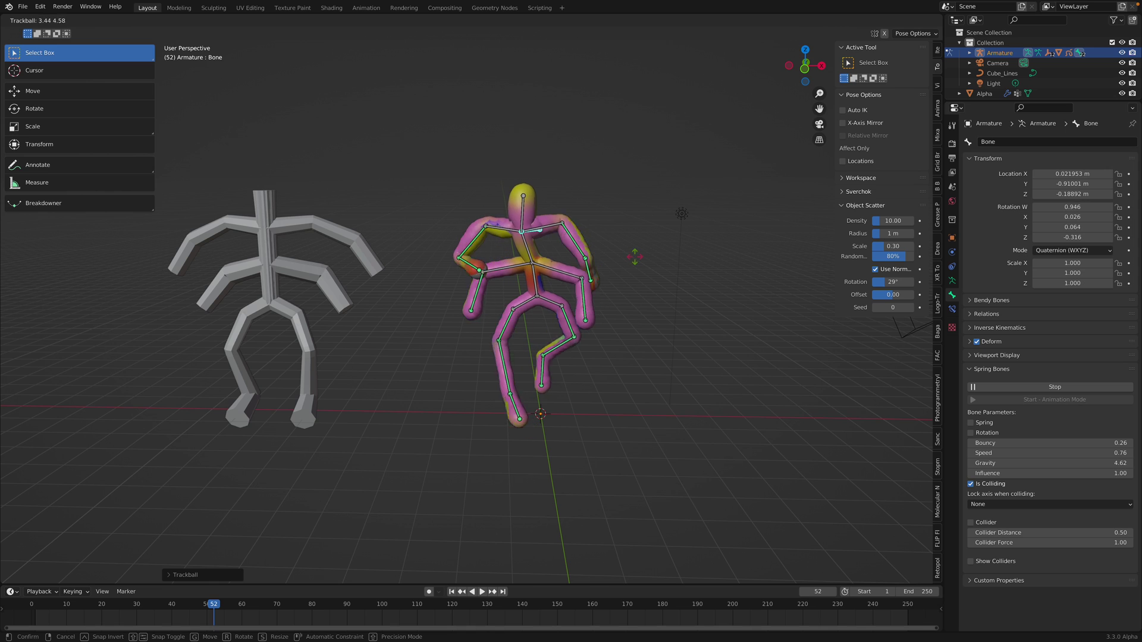
pyautogui.press('r')
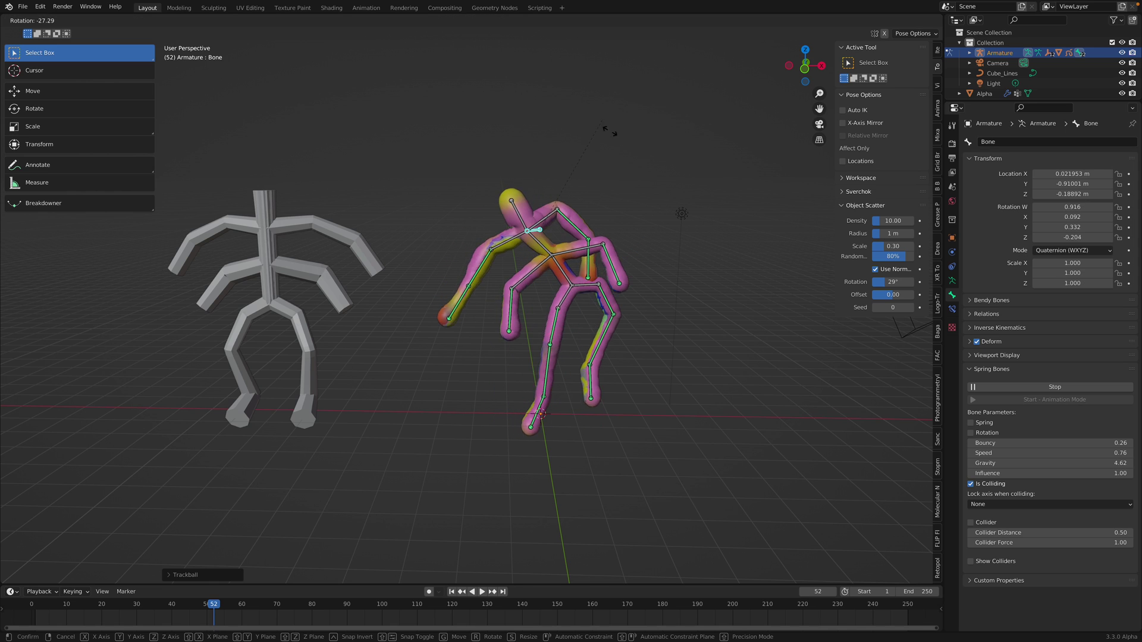
pyautogui.click(622, 165)
pyautogui.press('r')
pyautogui.press('r')
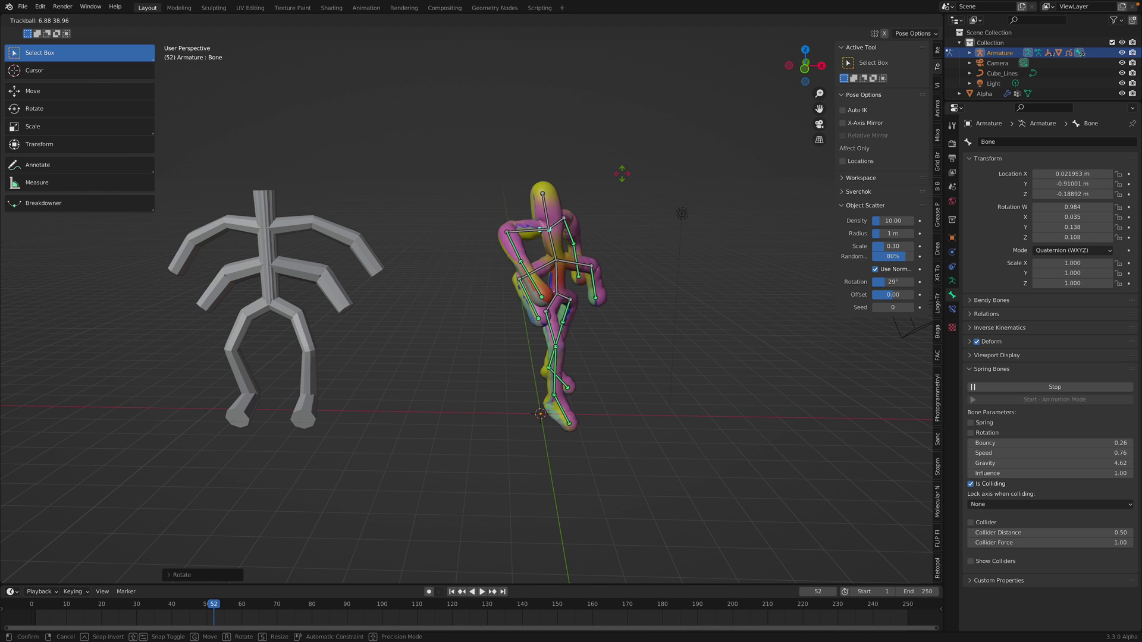
pyautogui.click(617, 177)
# - Shift the root bone Bone up and back down to bounce the character's limbs
pyautogui.press('g')
pyautogui.click(584, 199)
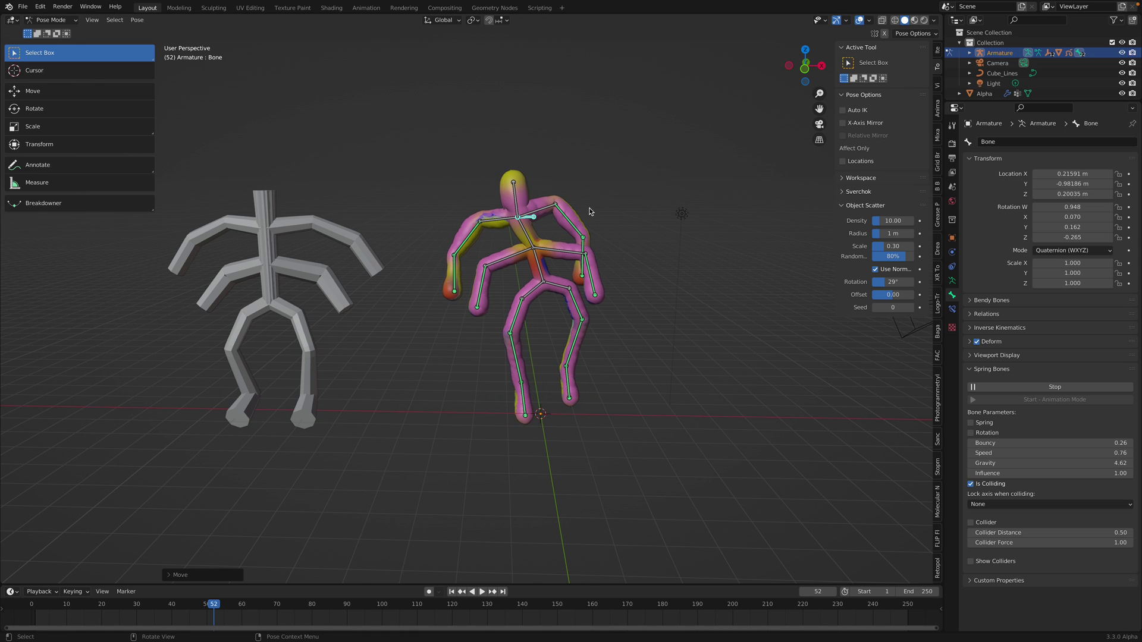
pyautogui.moveTo(591, 208); pyautogui.dragTo(585, 202, button='middle')
pyautogui.scroll(2, 641, 231)
pyautogui.scroll(-2, 640, 233)
pyautogui.press('g')
pyautogui.click(646, 269)
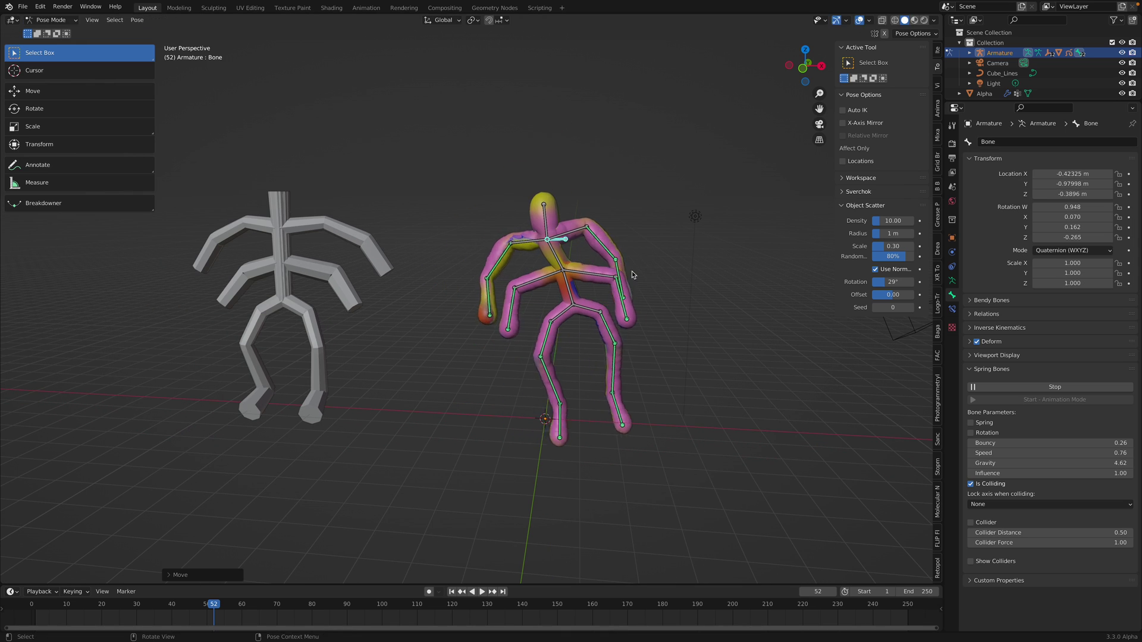
# - Reposition the root bone Bone with several moves from different viewing angles
pyautogui.moveTo(645, 269); pyautogui.dragTo(533, 271, button='middle')
pyautogui.moveTo(590, 292); pyautogui.dragTo(606, 289, button='middle')
pyautogui.press('g')
pyautogui.click(518, 268)
pyautogui.moveTo(516, 266); pyautogui.dragTo(619, 262, button='middle')
pyautogui.press('g')
pyautogui.click(531, 244)
pyautogui.press('g')
pyautogui.click(576, 275)
# - Apply three successive trackball rotations to the root bone Bone to reorient the character
pyautogui.press('r')
pyautogui.press('r')
pyautogui.click(587, 261)
pyautogui.press('r')
pyautogui.press('r')
pyautogui.click(627, 224)
pyautogui.press('r')
pyautogui.press('r')
pyautogui.click(633, 204)
# - Adjust the lower arm bone Bone.09 with a trackball rotation
pyautogui.moveTo(626, 212); pyautogui.dragTo(603, 219, button='middle')
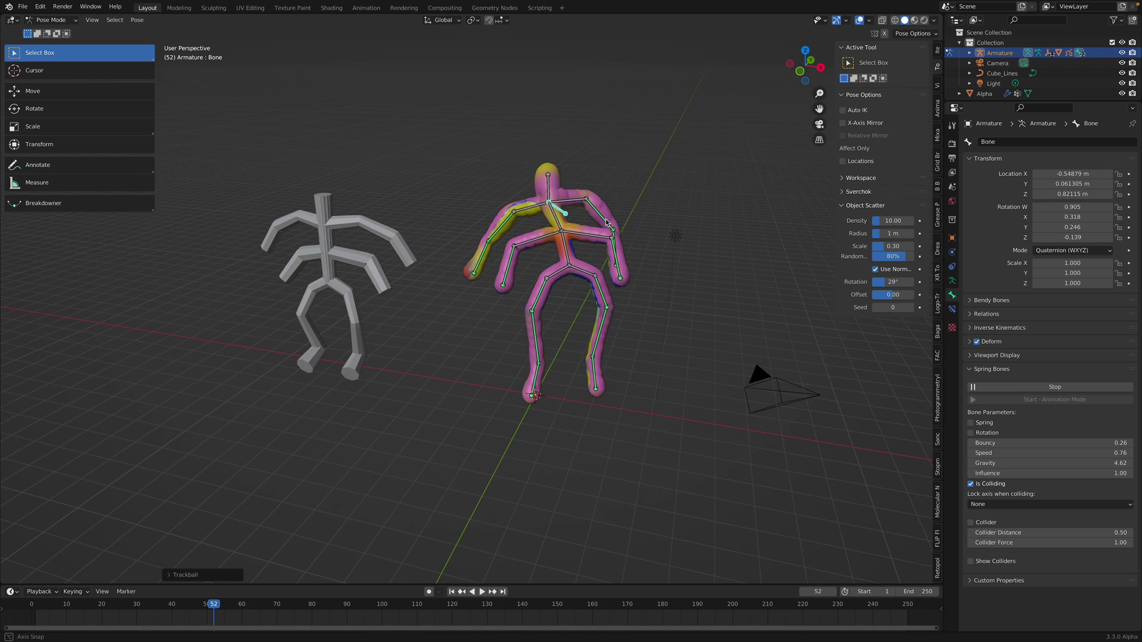
pyautogui.press('r')
pyautogui.press('r')
pyautogui.press('r')
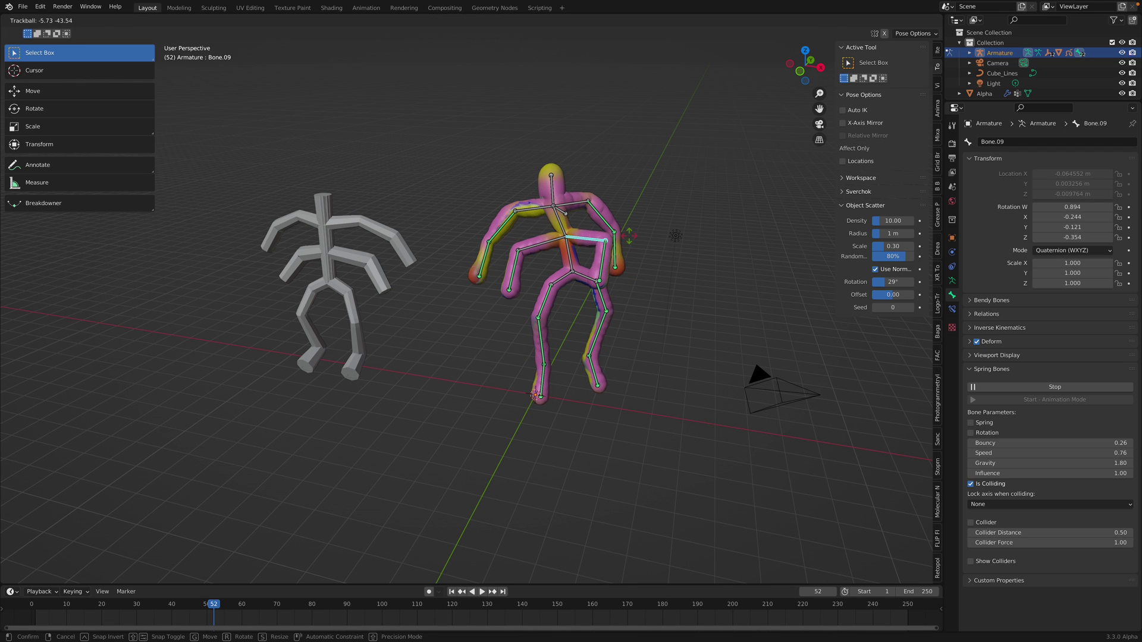
pyautogui.click(632, 230)
# - Return to Object Mode with nothing selected and save the file
pyautogui.moveTo(629, 229); pyautogui.dragTo(641, 229, button='middle')
pyautogui.click(62, 21)
pyautogui.click(67, 33)
pyautogui.click(424, 105)
pyautogui.hotkey('ctrl', 's')
pyautogui.moveTo(626, 232)
pyautogui.keyDown('shift'); pyautogui.mouseDown(button='middle')
pyautogui.moveTo(663, 218)
pyautogui.moveTo(643, 242)
pyautogui.mouseUp(button='middle'); pyautogui.keyUp('shift')
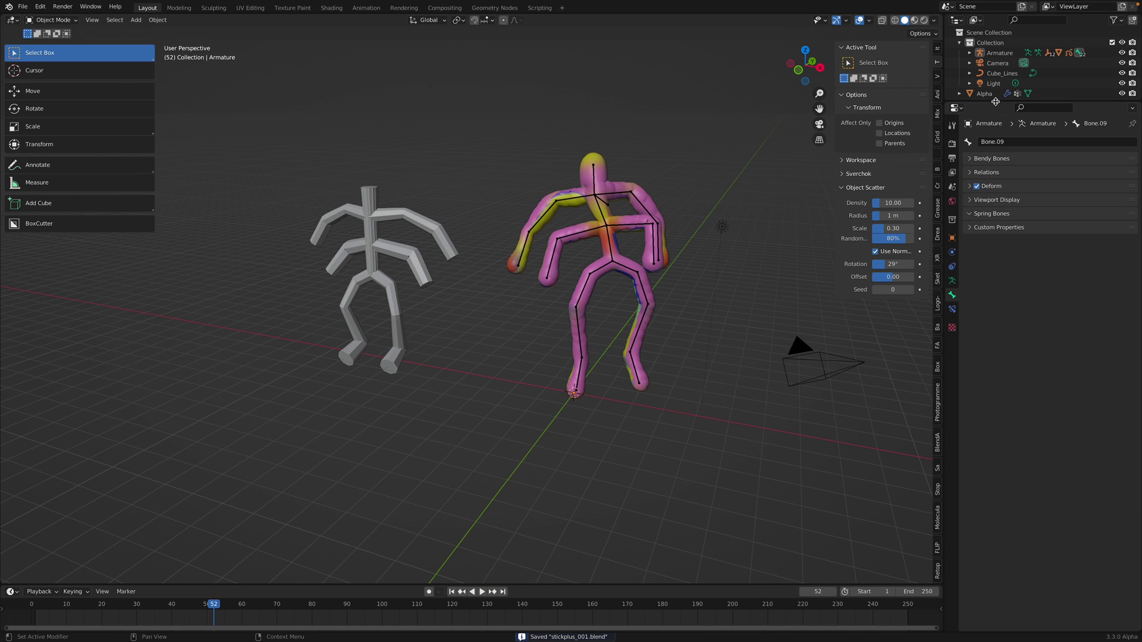
# - Enlarge the Outliner and widen the Properties editor, and make the Alpha mesh the active object
pyautogui.moveTo(995, 100); pyautogui.dragTo(991, 202)
pyautogui.moveTo(942, 154); pyautogui.dragTo(864, 152)
pyautogui.click(515, 204)
pyautogui.click(570, 184)
pyautogui.moveTo(529, 279); pyautogui.dragTo(587, 278, button='middle')
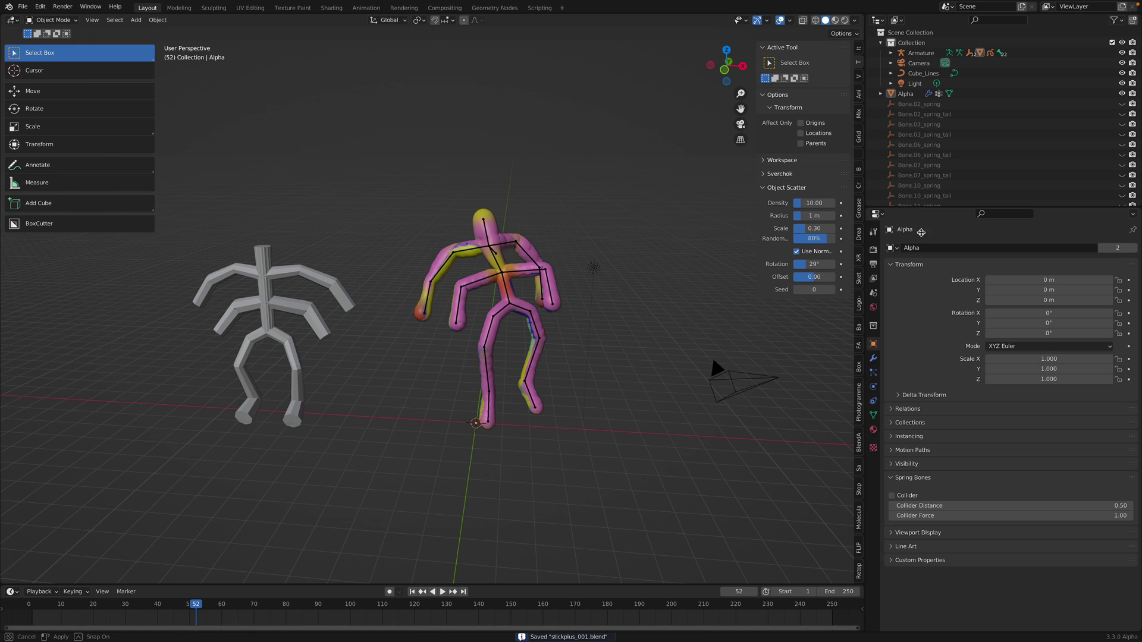
pyautogui.moveTo(920, 208); pyautogui.dragTo(920, 276)
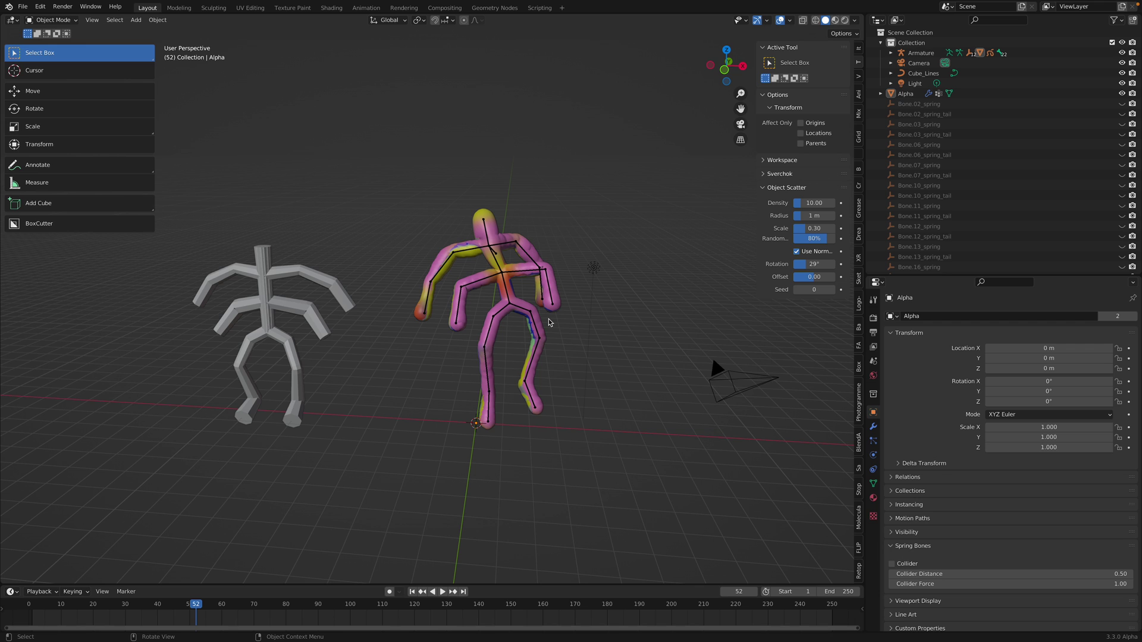
# - Hide the Alpha mesh in the viewport and select the armature
pyautogui.click(1121, 94)
pyautogui.click(488, 244)
pyautogui.moveTo(535, 271); pyautogui.dragTo(519, 272, button='middle')
pyautogui.click(501, 257)
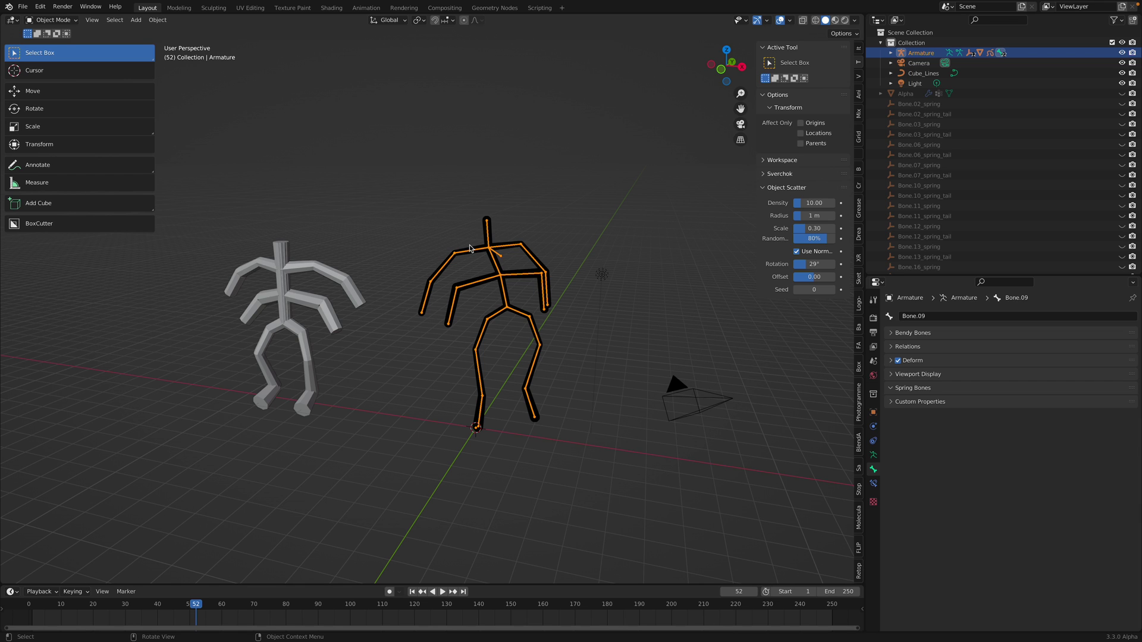
# - Show the armature's object data properties with its skeleton, layer and display settings
pyautogui.keyDown('shift'); pyautogui.moveTo(518, 323); pyautogui.dragTo(602, 311, button='middle'); pyautogui.keyUp('shift')
pyautogui.scroll(1, 612, 291)
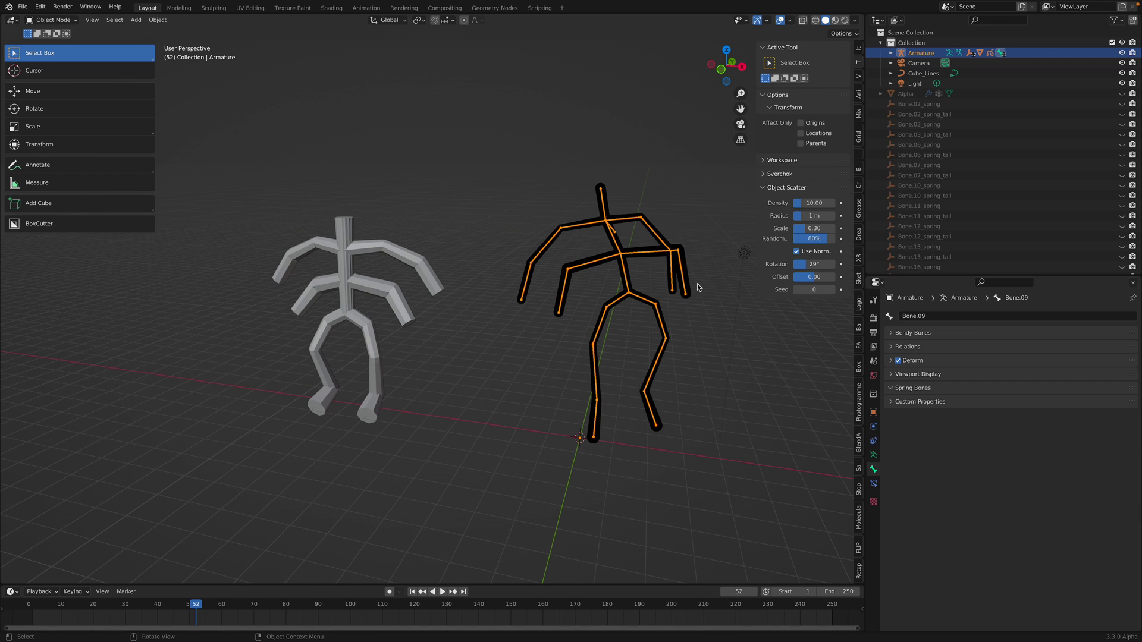
pyautogui.click(873, 455)
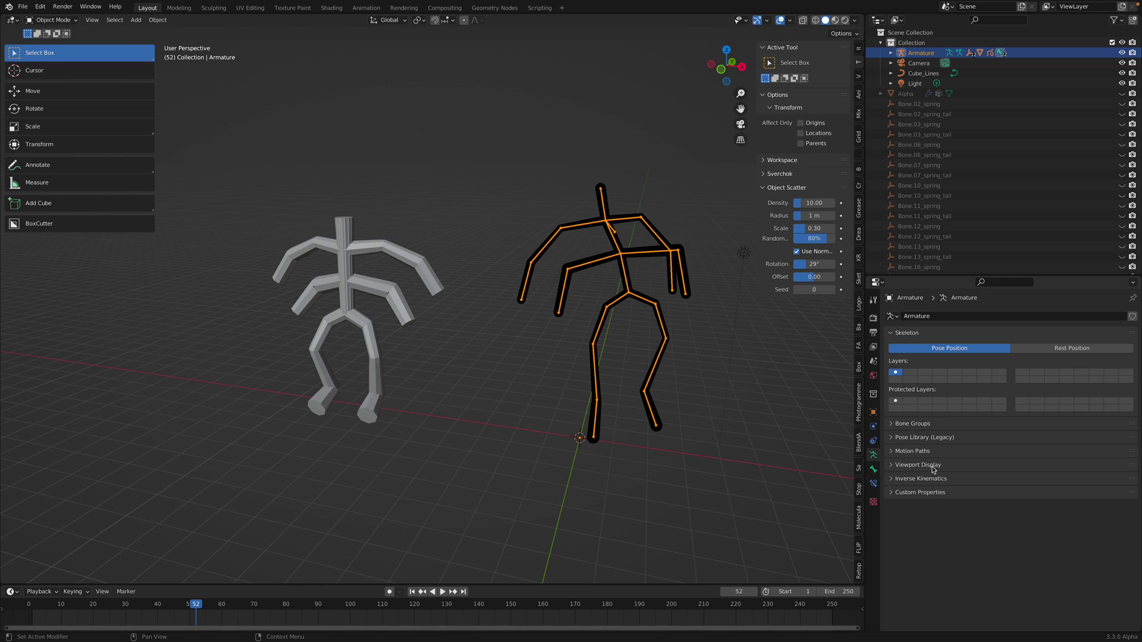
pyautogui.scroll(-1, 602, 224)
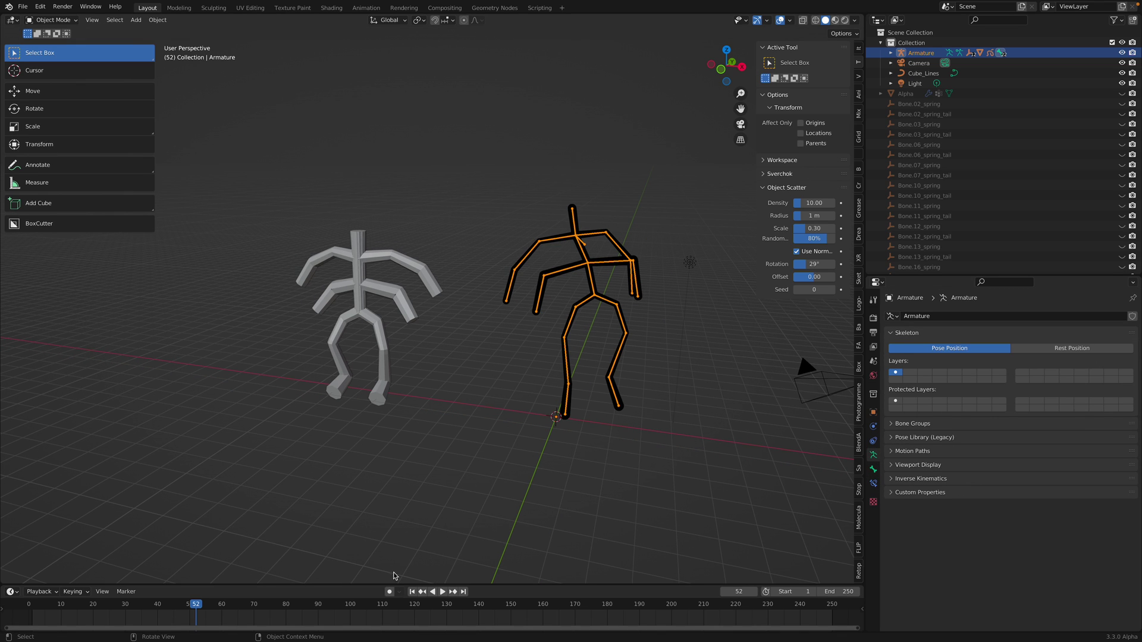
# - Enlarge the Timeline upward and move the current frame to 87
pyautogui.moveTo(358, 601); pyautogui.dragTo(330, 521)
pyautogui.press('Escape')
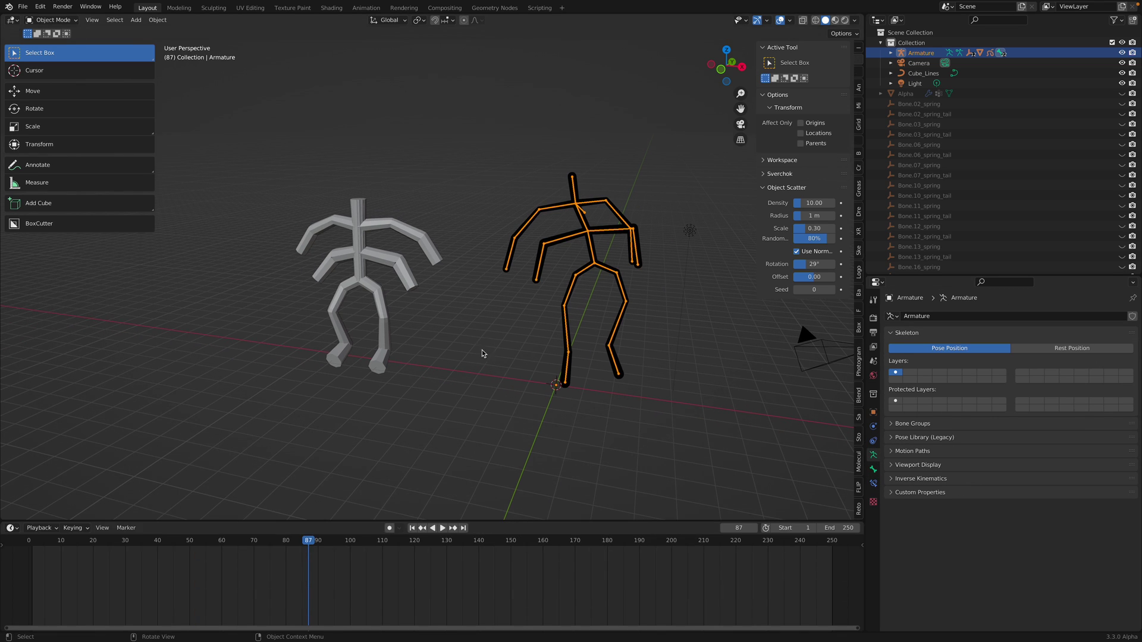
pyautogui.moveTo(498, 318); pyautogui.dragTo(532, 305, button='middle')
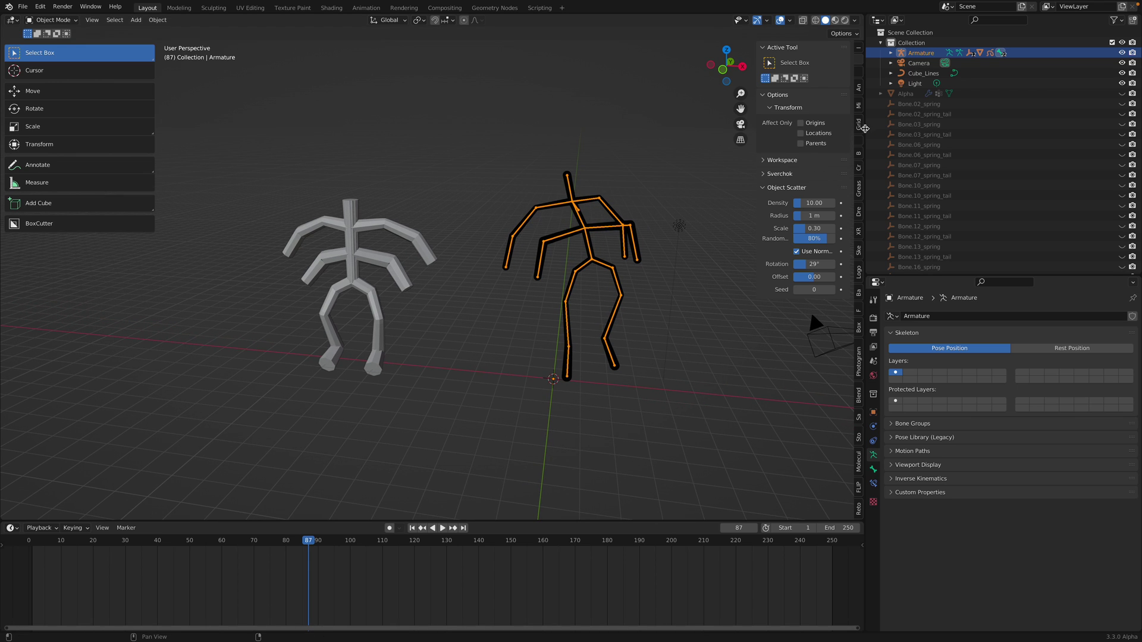
# - Inspect the Cube_Lines curve's shape and bevel settings, make the Outliner slightly taller, and reselect the armature
pyautogui.click(910, 74)
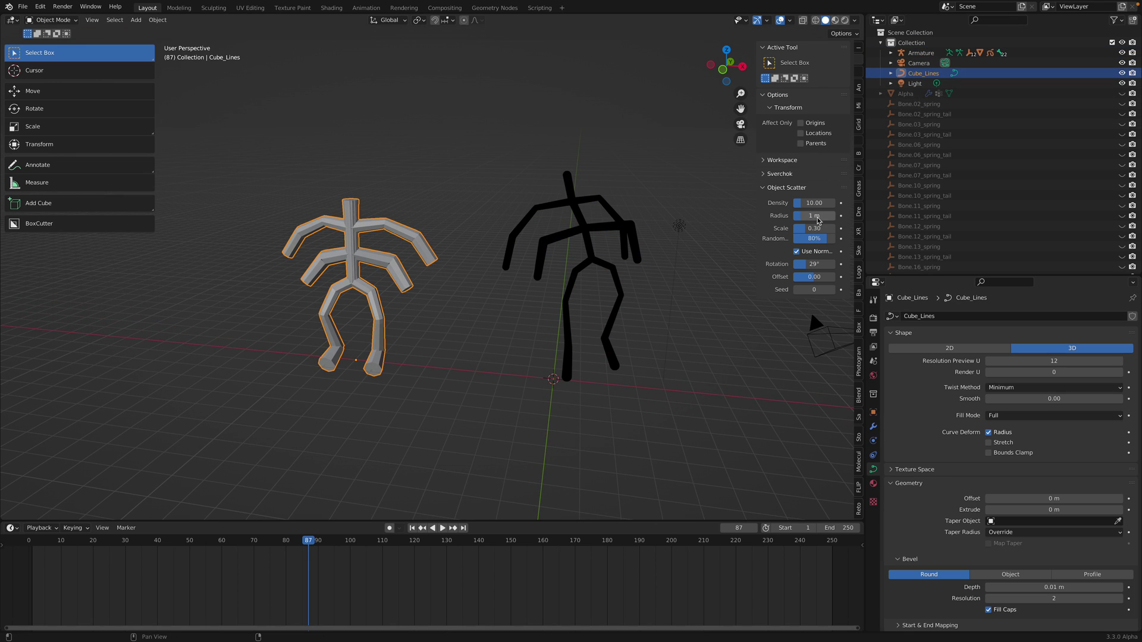
pyautogui.moveTo(938, 274); pyautogui.dragTo(938, 283)
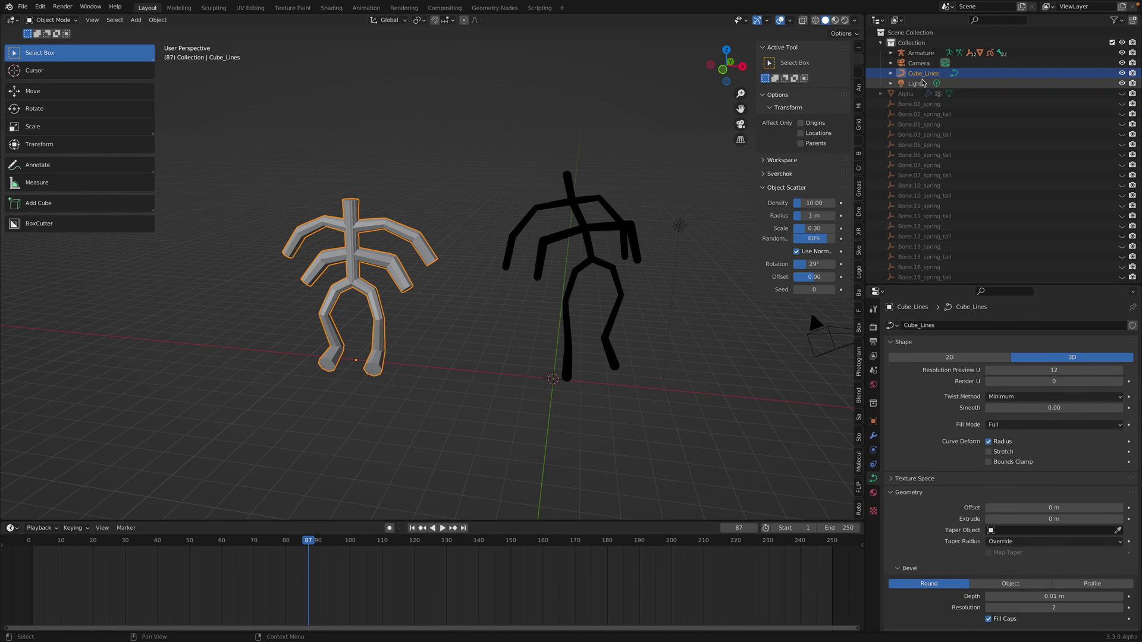
pyautogui.click(920, 53)
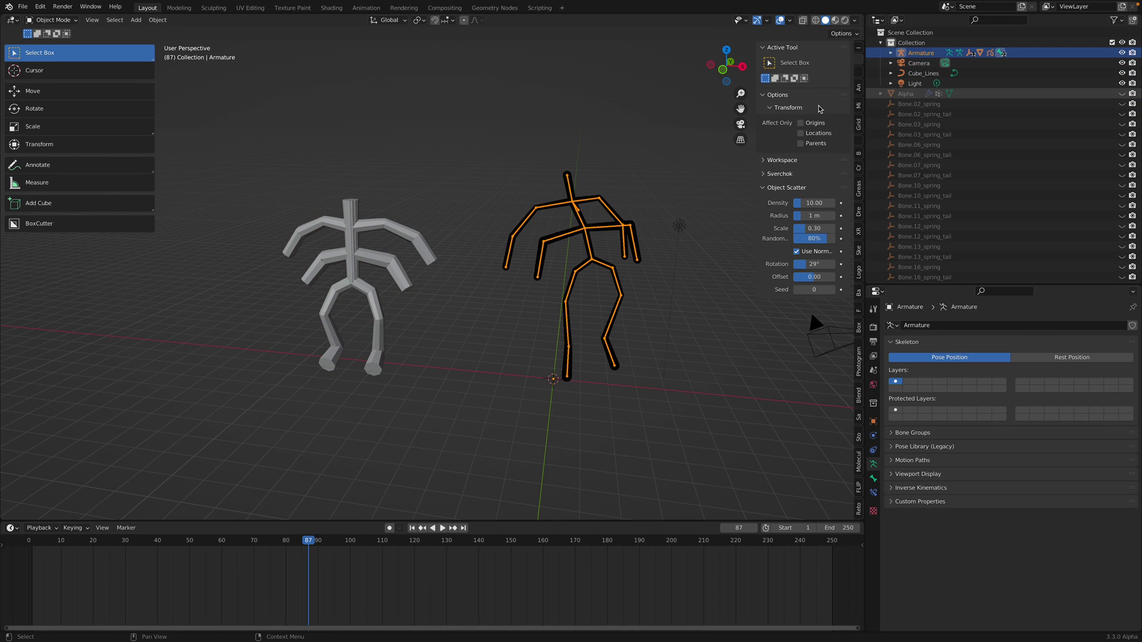
# - Select the black Grease Pencil stick figure attached to the armature and view it from a slightly different angle
pyautogui.click(580, 200)
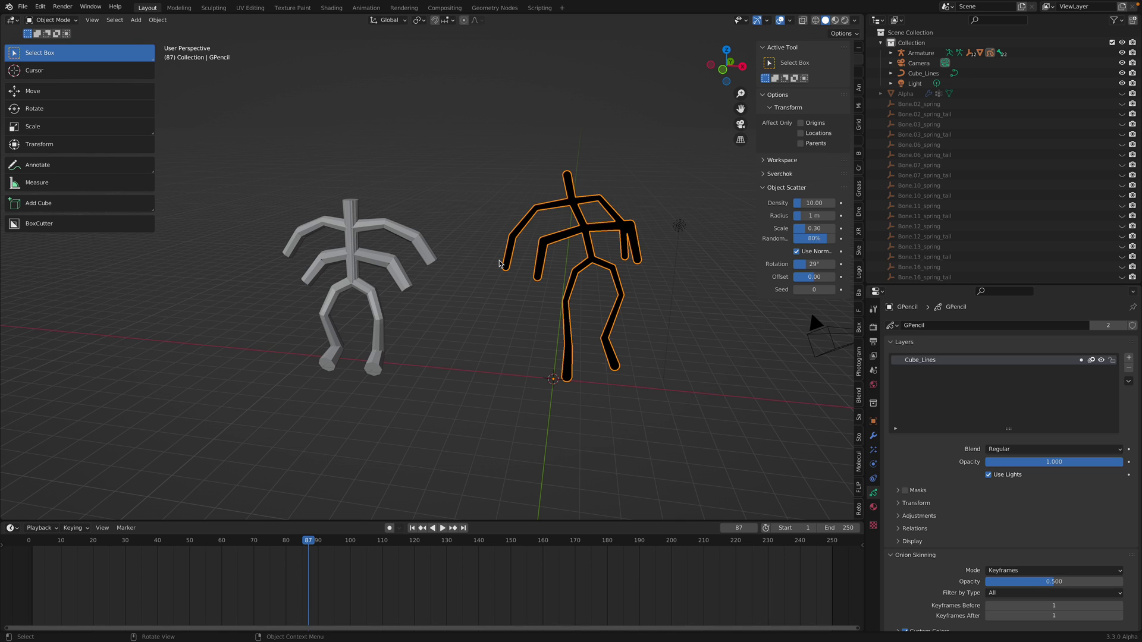
pyautogui.moveTo(513, 216); pyautogui.dragTo(497, 219, button='middle')
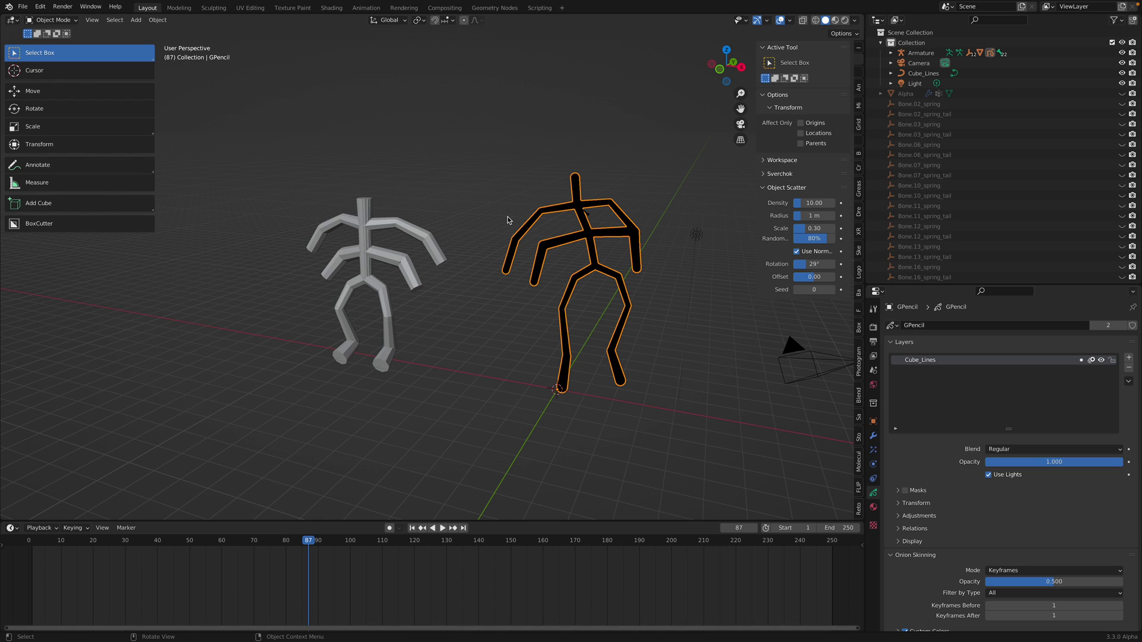
pyautogui.moveTo(507, 220); pyautogui.dragTo(510, 218, button='middle')
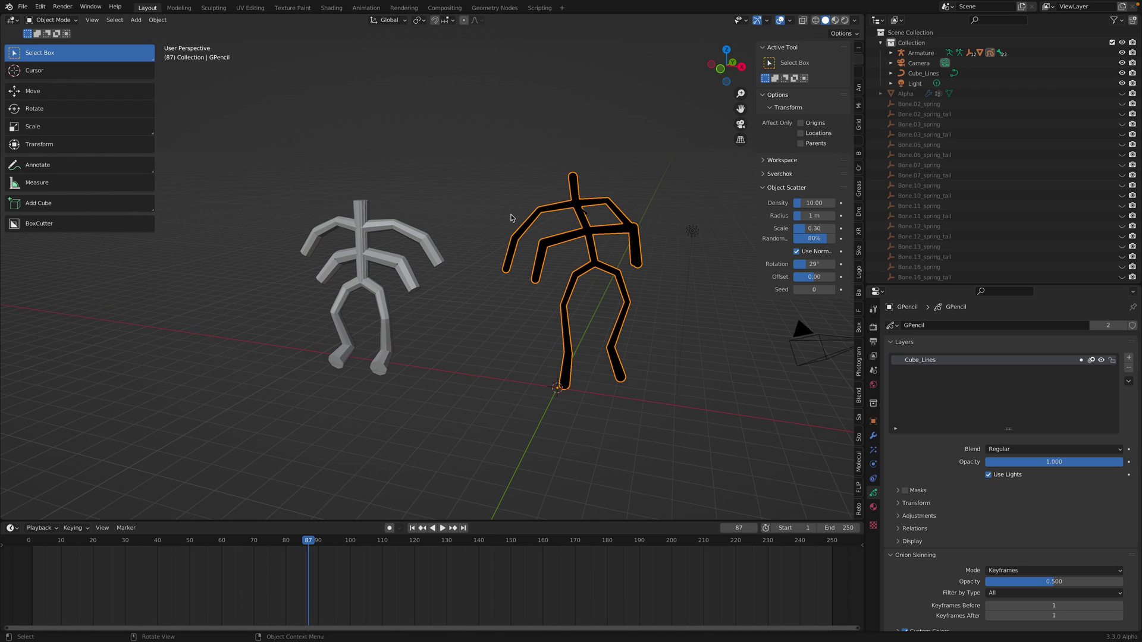